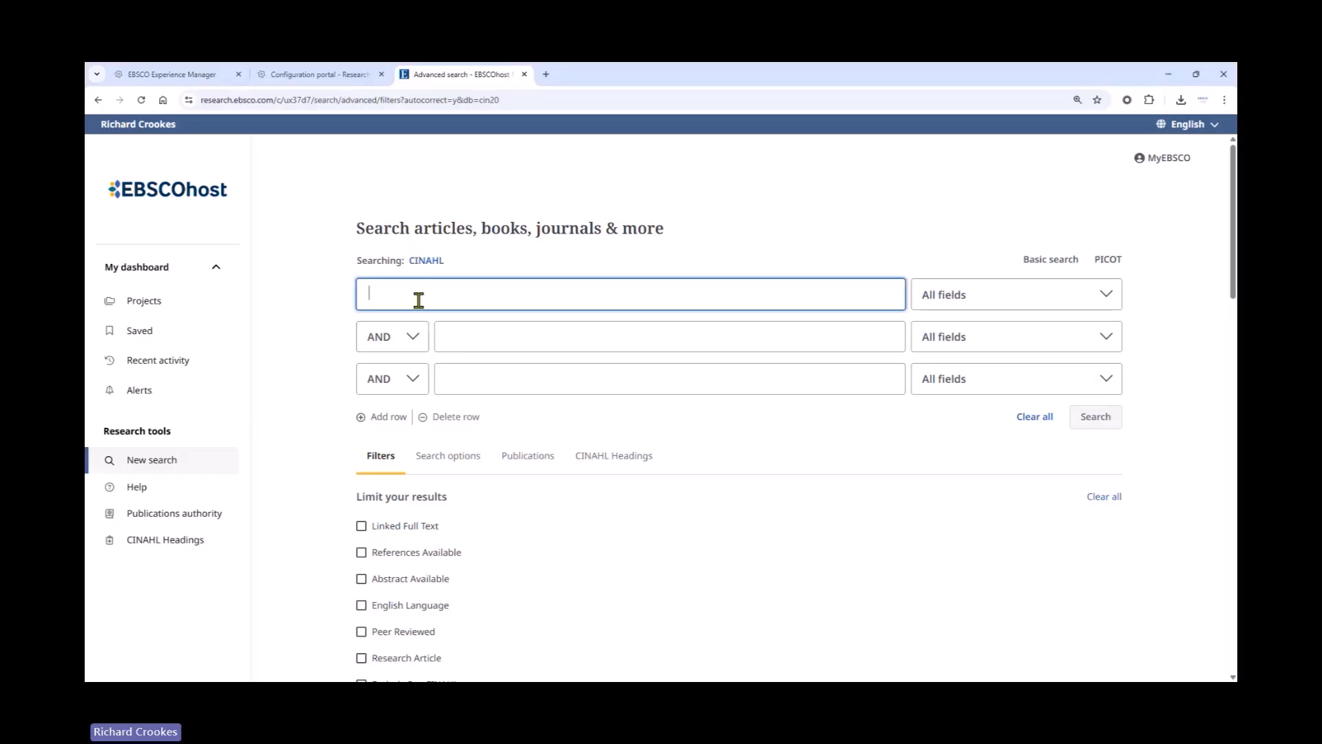
# Step: Enter cancer* OR oncolog* OR neoplasms as the first search term row
pyautogui.write('cancer')
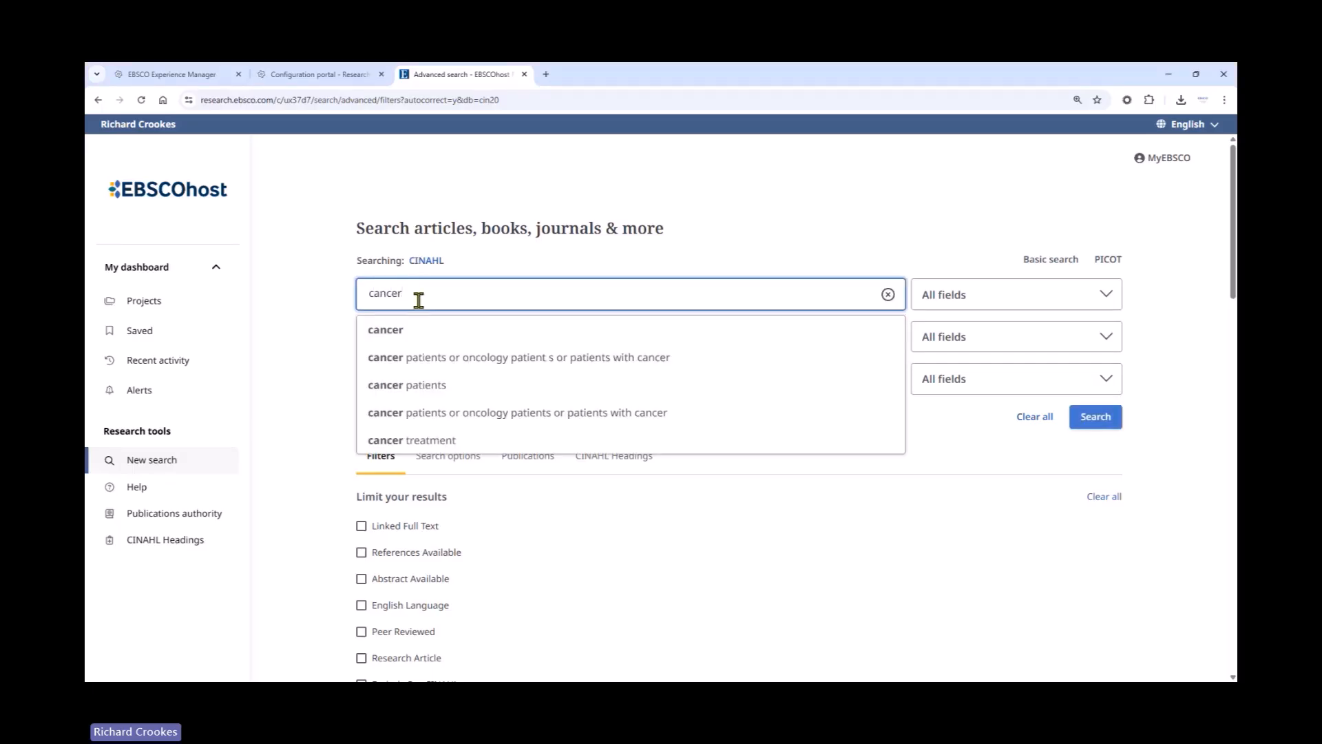
pyautogui.write('* O')
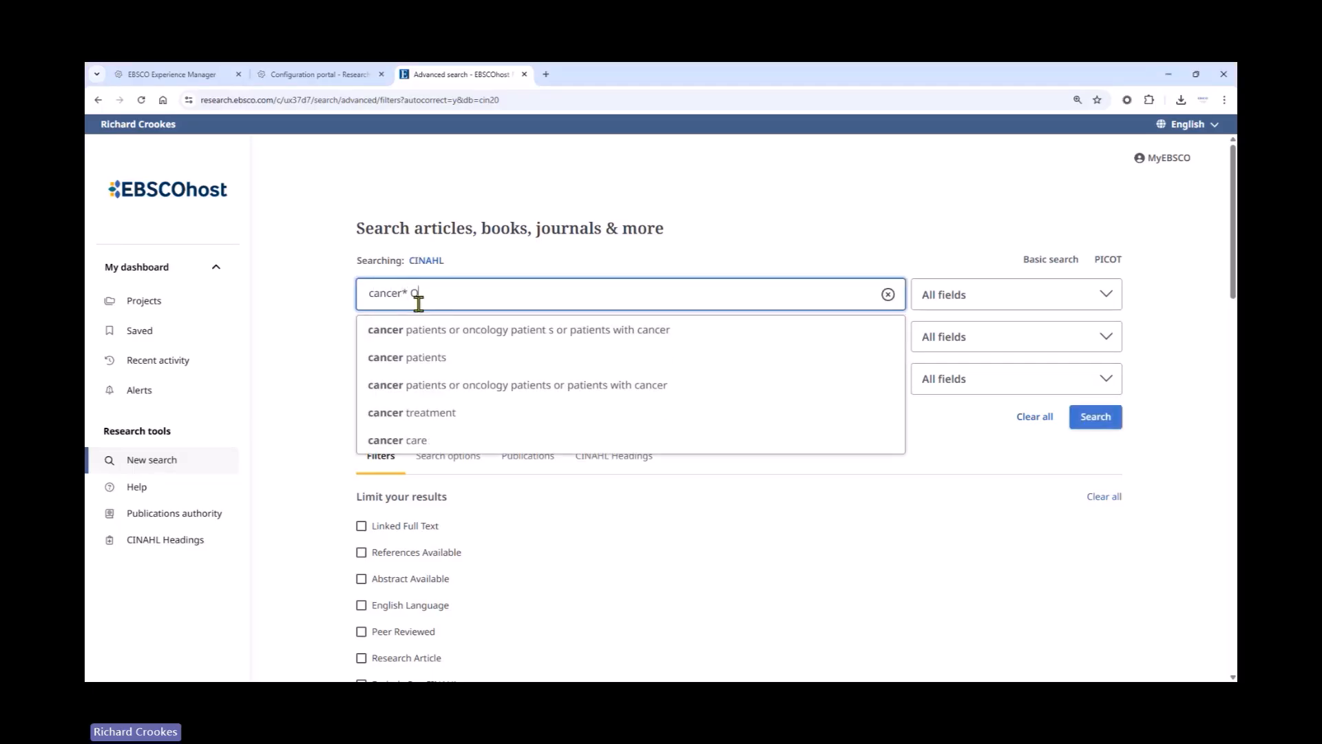
pyautogui.write('R')
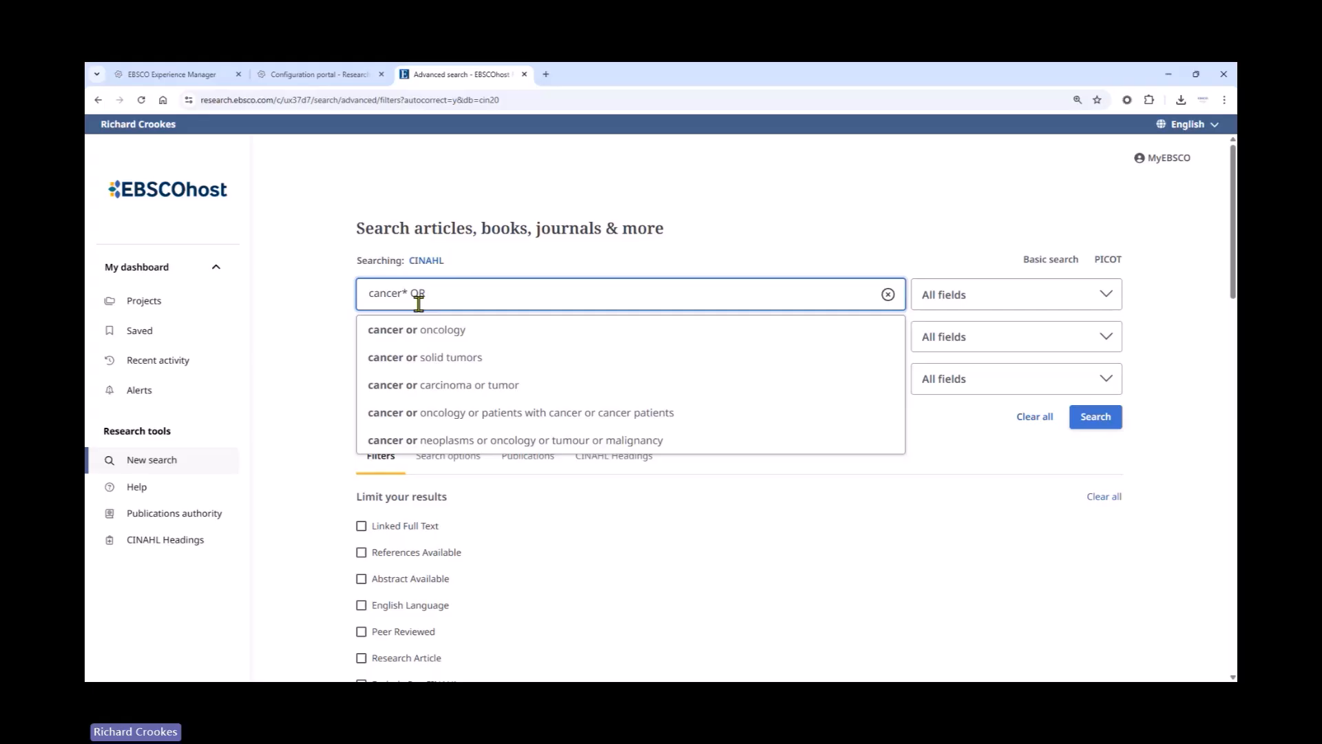
pyautogui.write(' oncol')
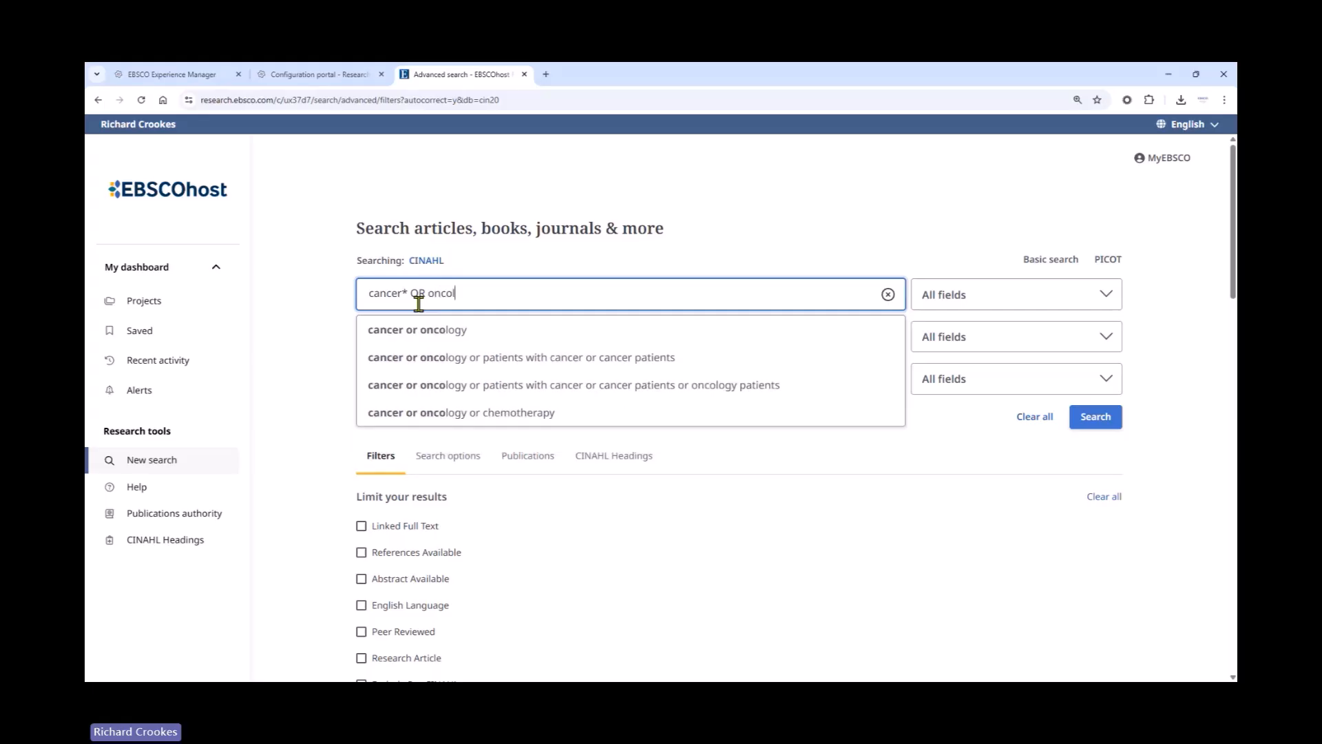
pyautogui.write('og')
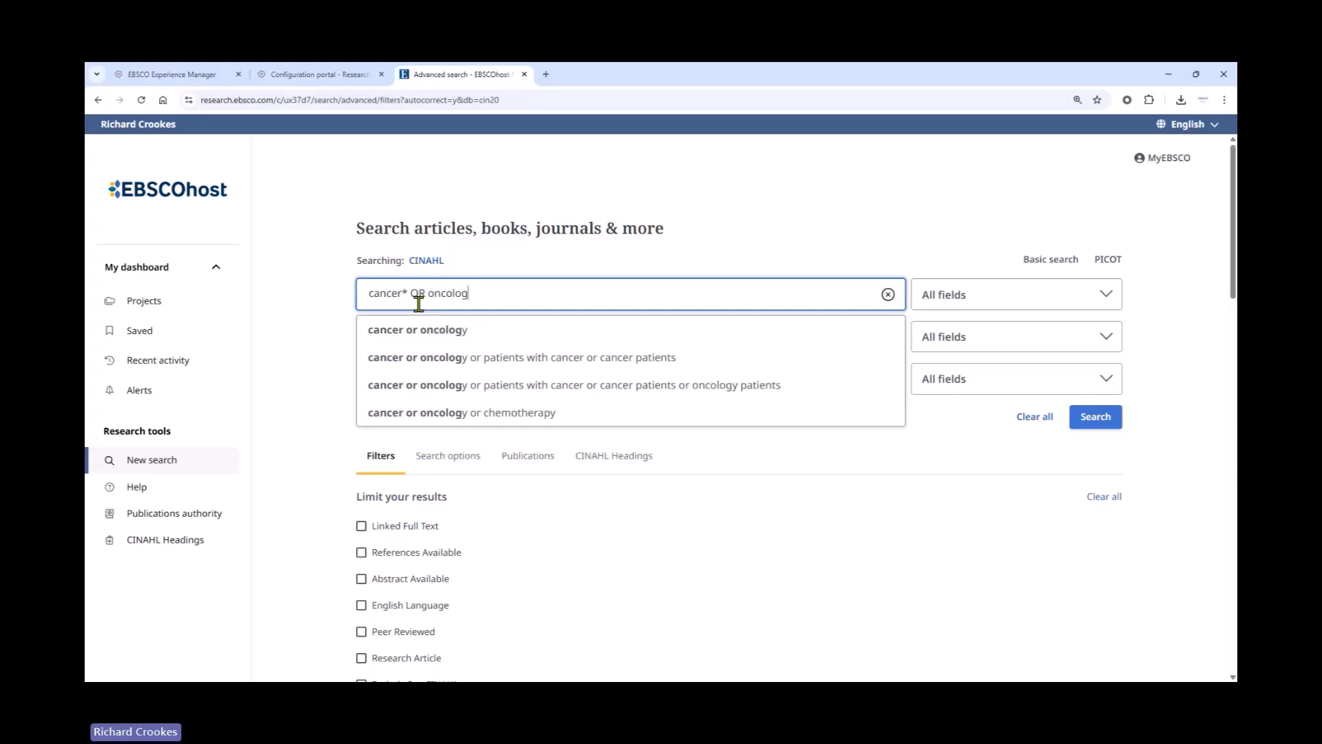
pyautogui.write('* OR neopl')
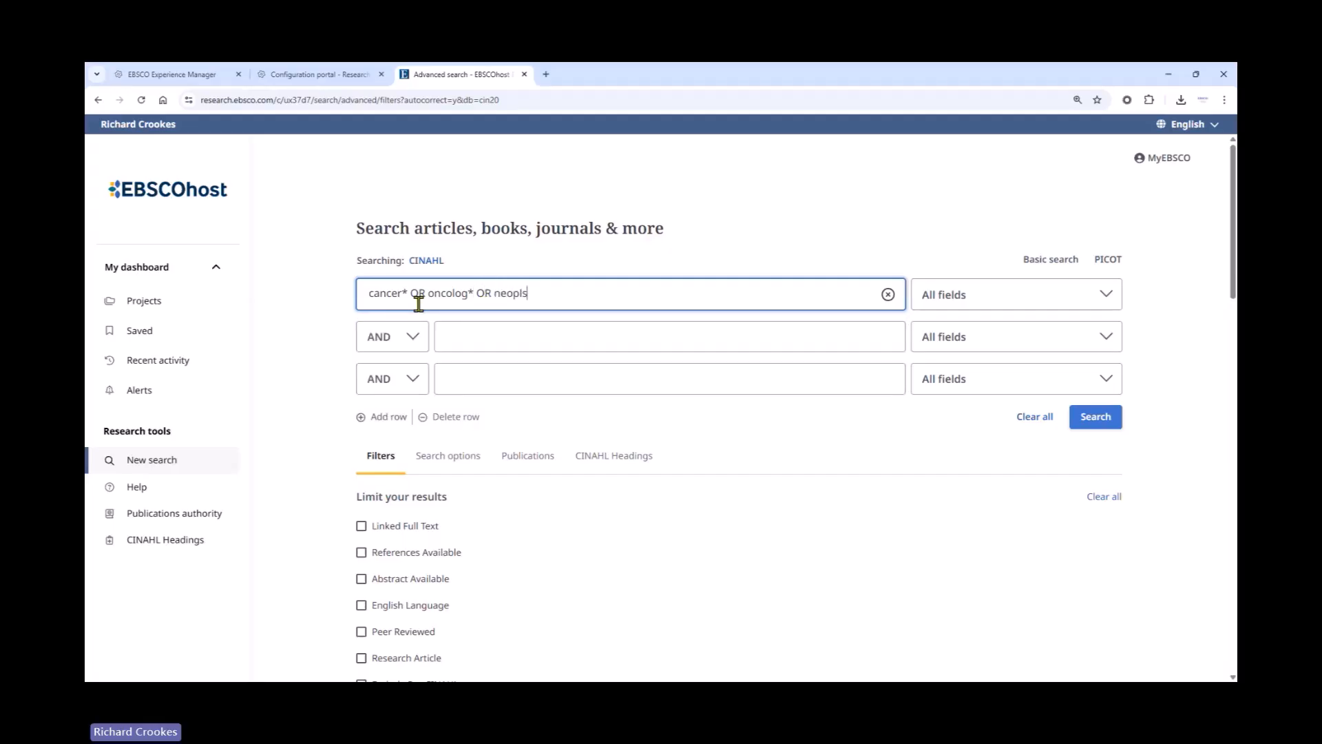
pyautogui.write('asms')
# Step: Restrict the first search row to the Title or Abstract - XB field
pyautogui.click(1030, 306)
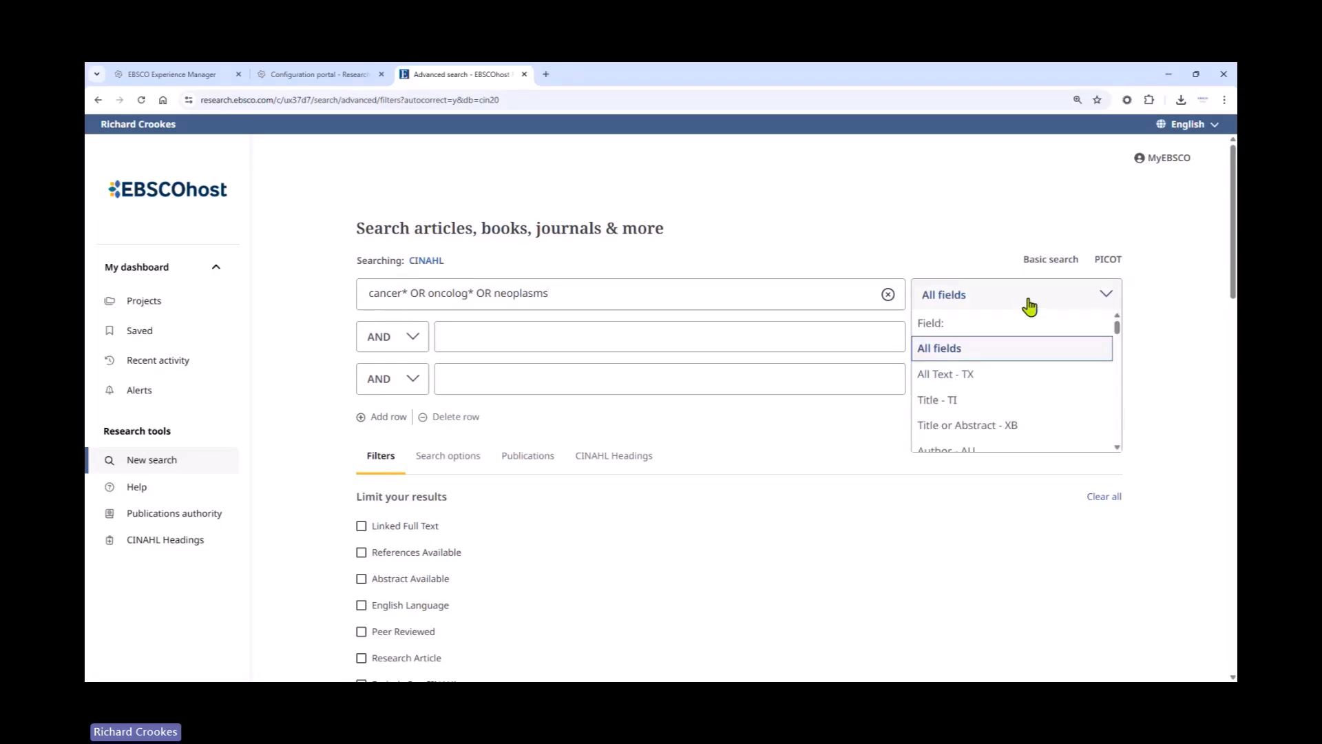
pyautogui.scroll(-1, 1027, 417)
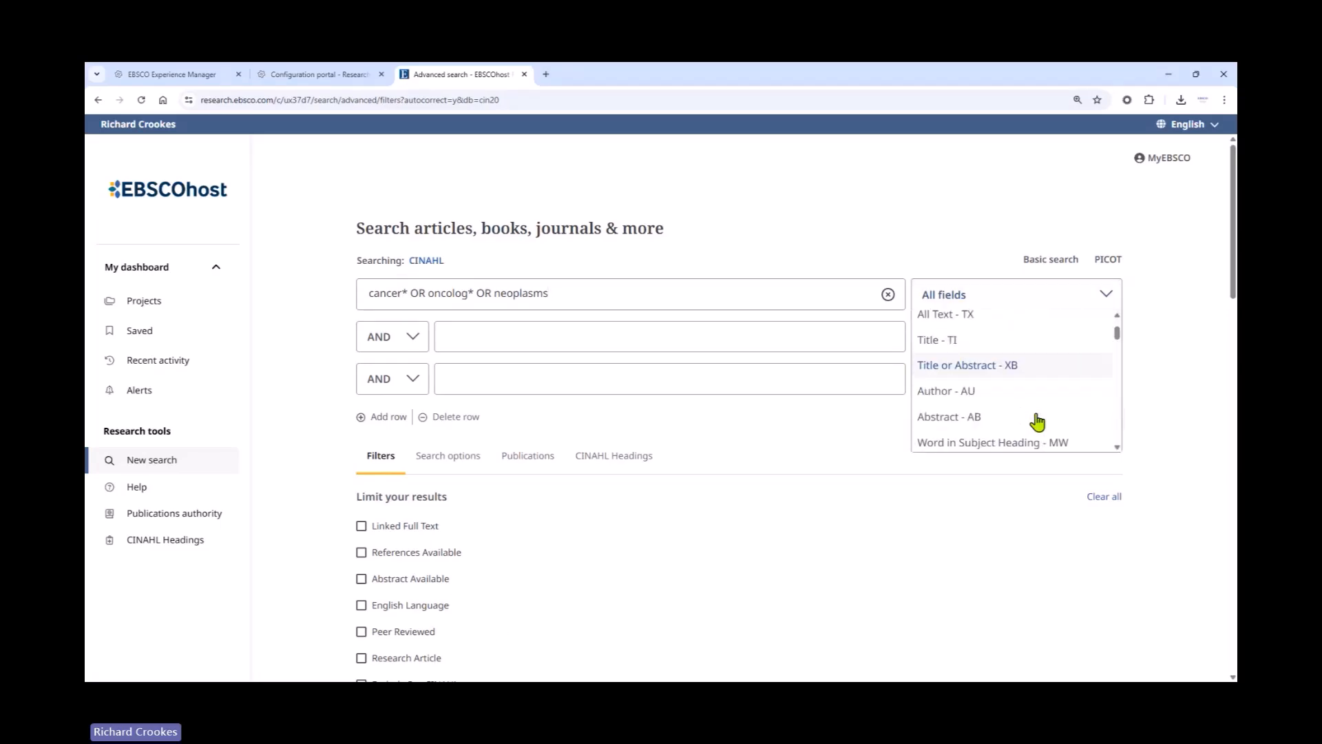
pyautogui.click(970, 378)
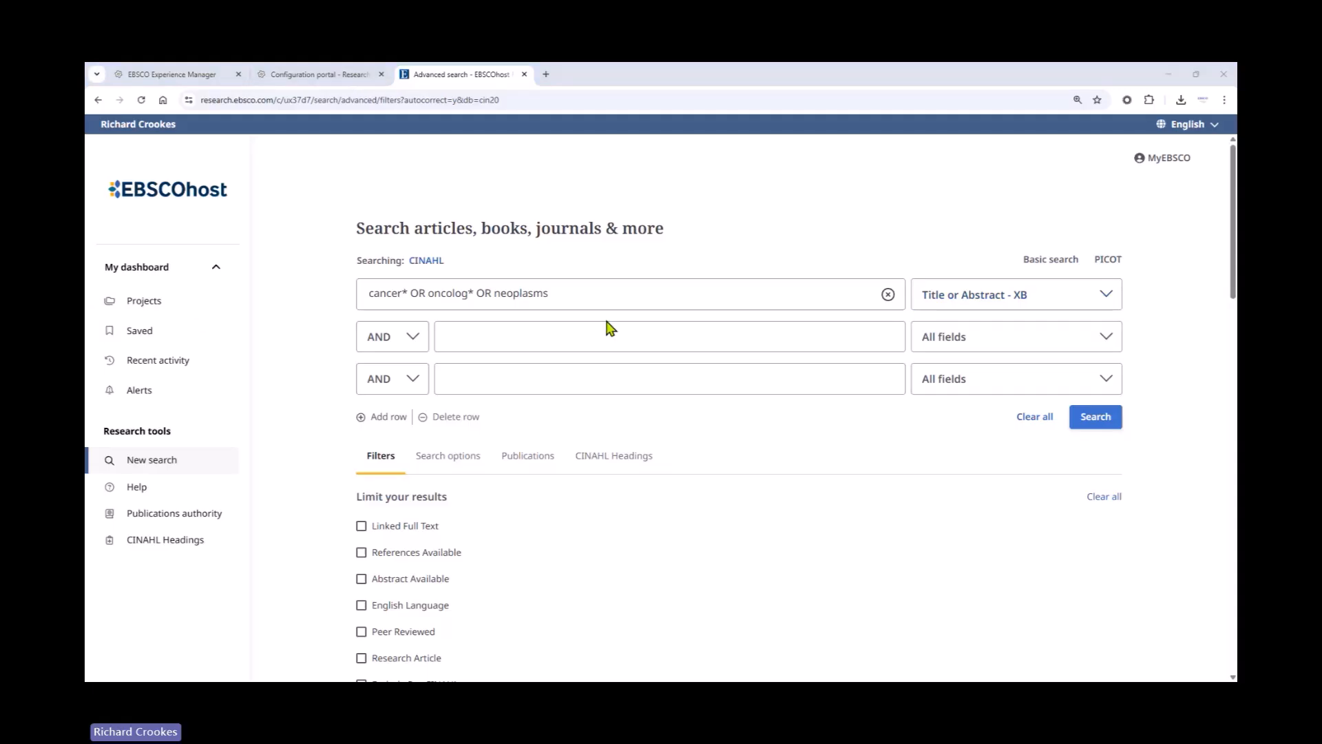
# Step: Append OR tumo#r to the first row's query and run the search
pyautogui.click(615, 294)
pyautogui.write('OR')
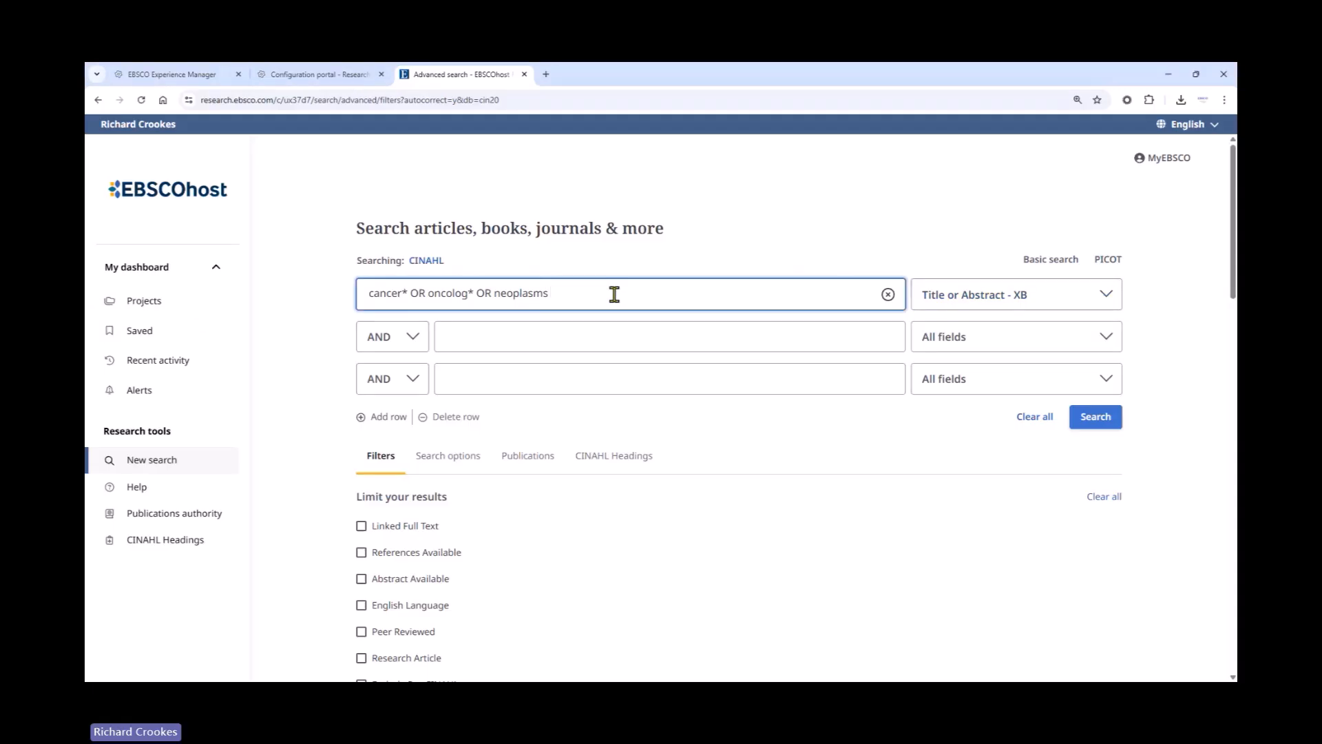
pyautogui.write(' tumo#r')
pyautogui.click(1097, 417)
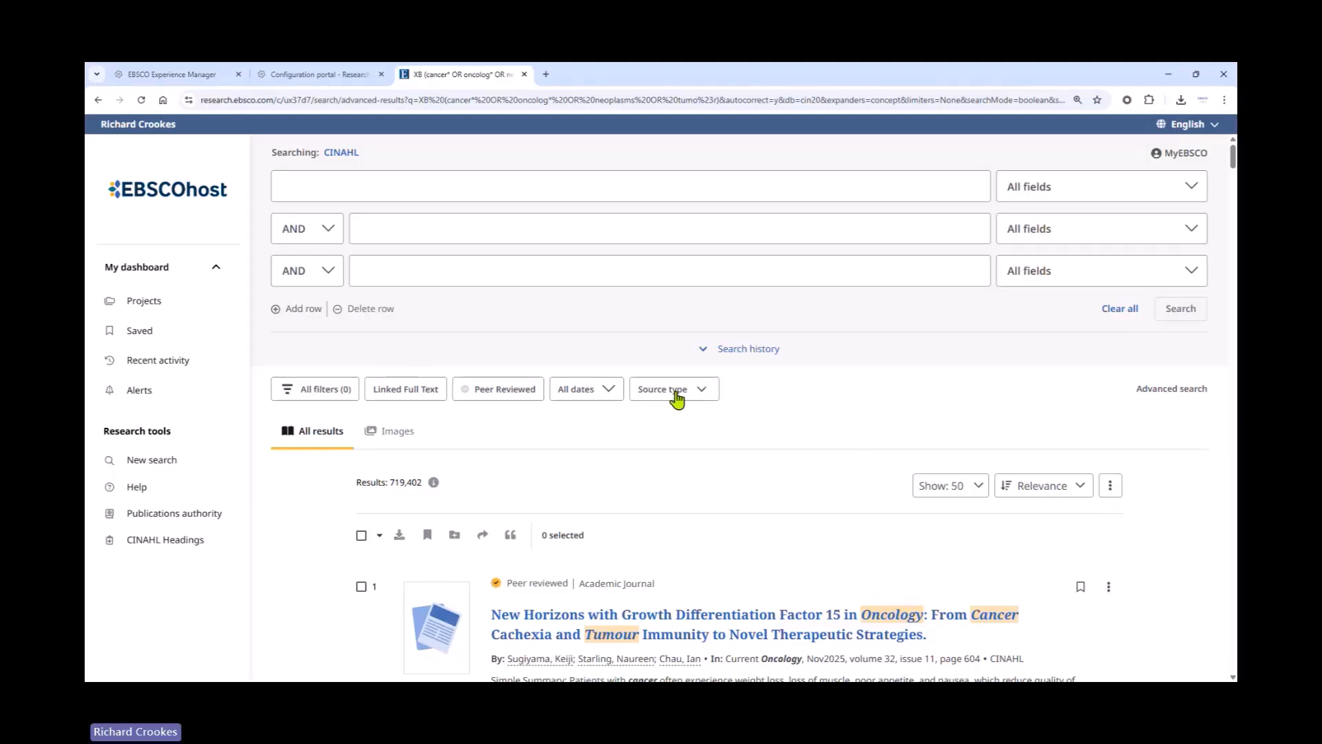
# Step: Show the search history and review the cancer search entry alongside the results list
pyautogui.click(706, 353)
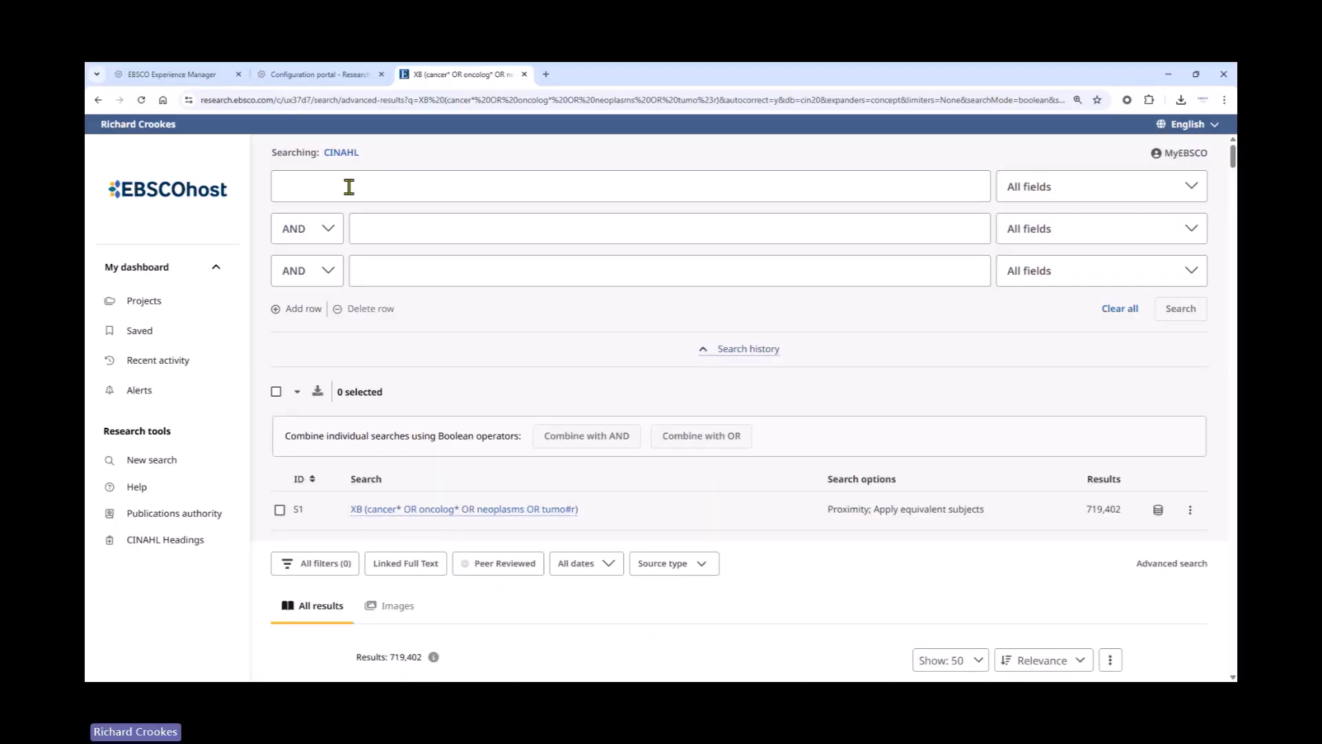
pyautogui.scroll(-3, 468, 437)
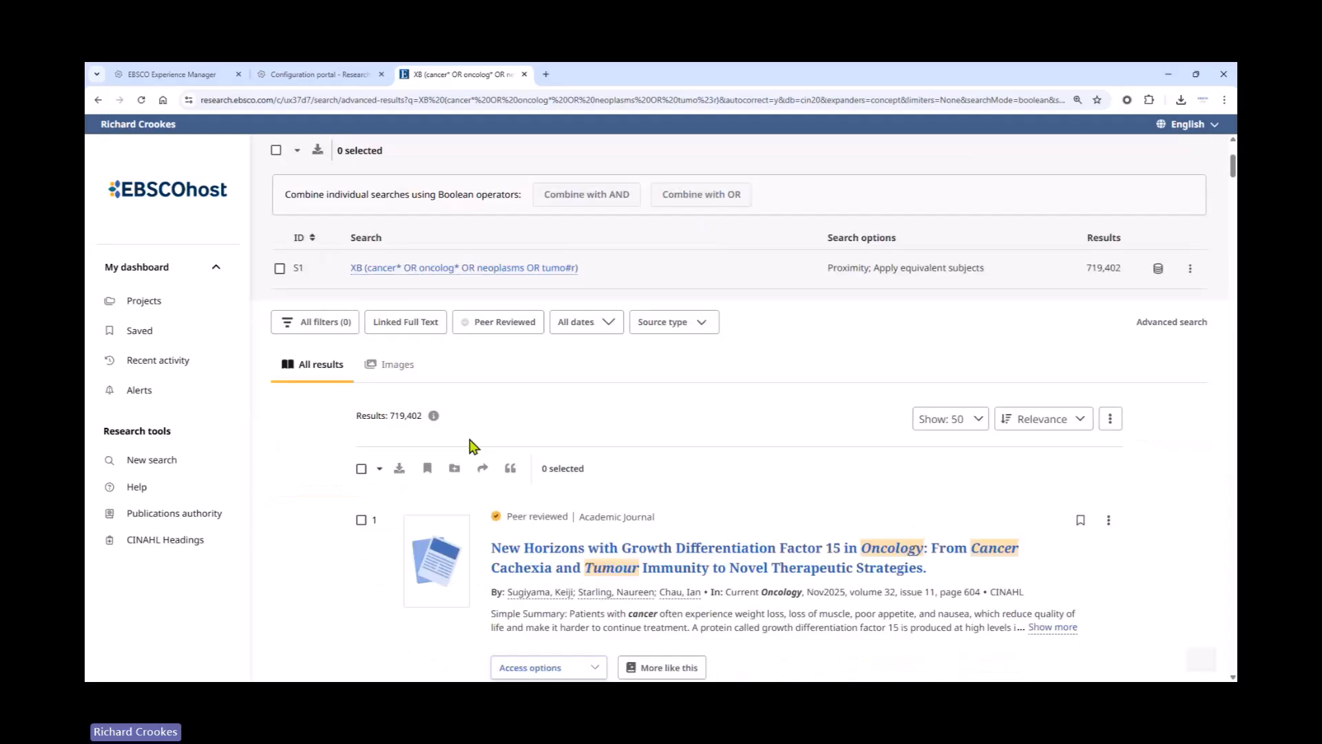
pyautogui.scroll(-1, 473, 446)
pyautogui.scroll(3, 473, 448)
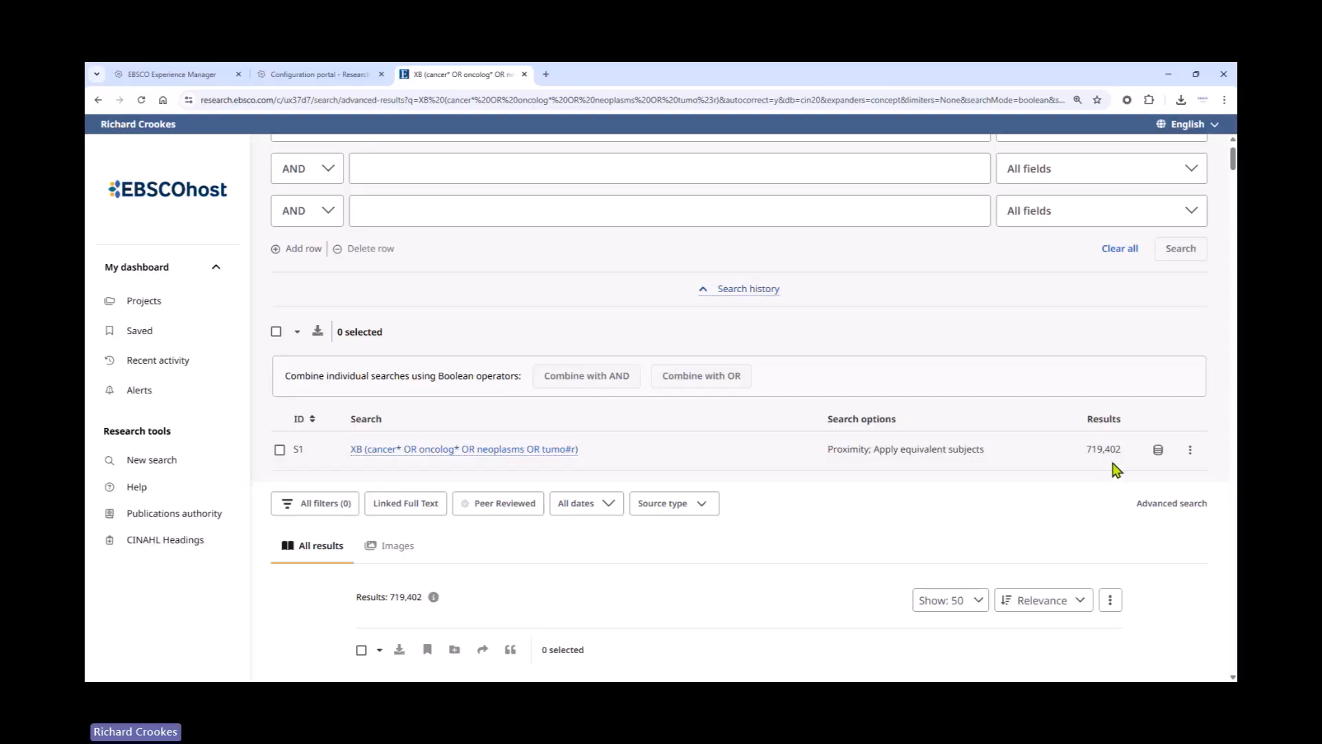
# Step: Check which databases search S1 covered and view the actions available for it in the search history
pyautogui.click(1159, 451)
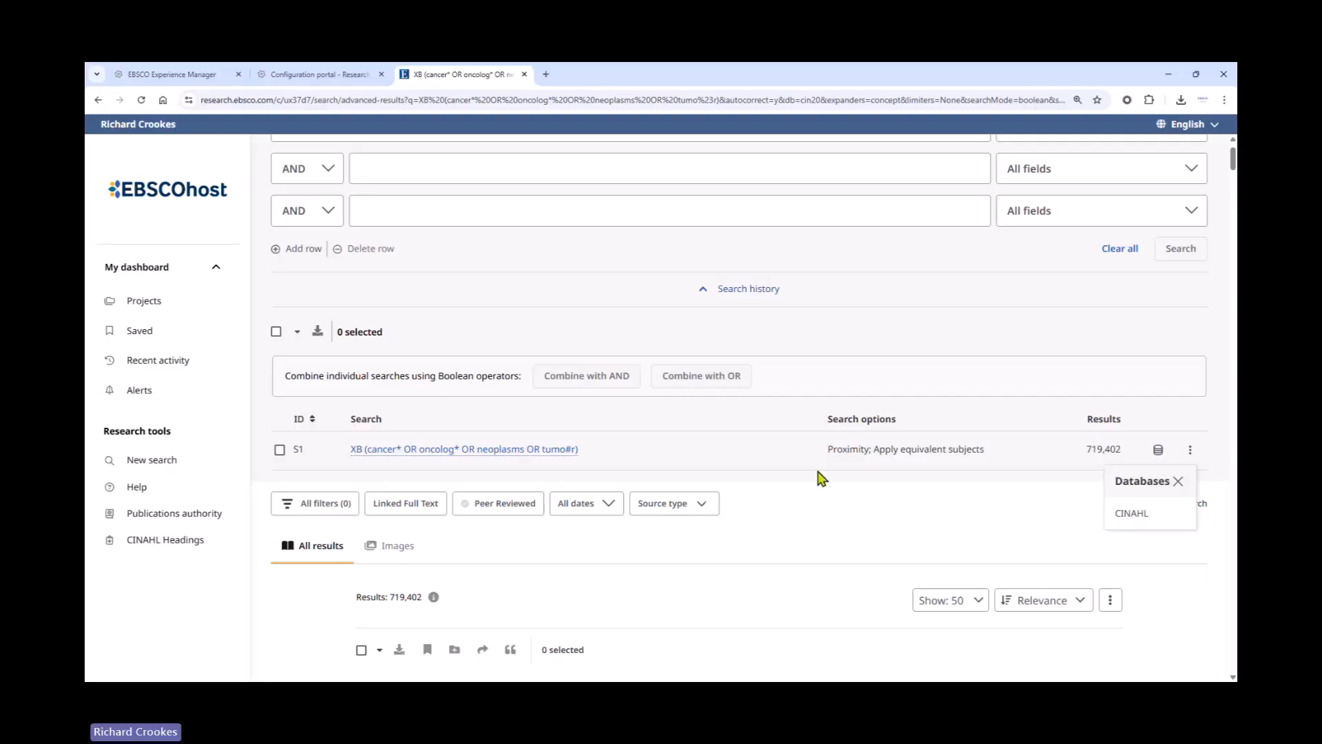
pyautogui.press('Escape')
pyautogui.scroll(-1, 775, 458)
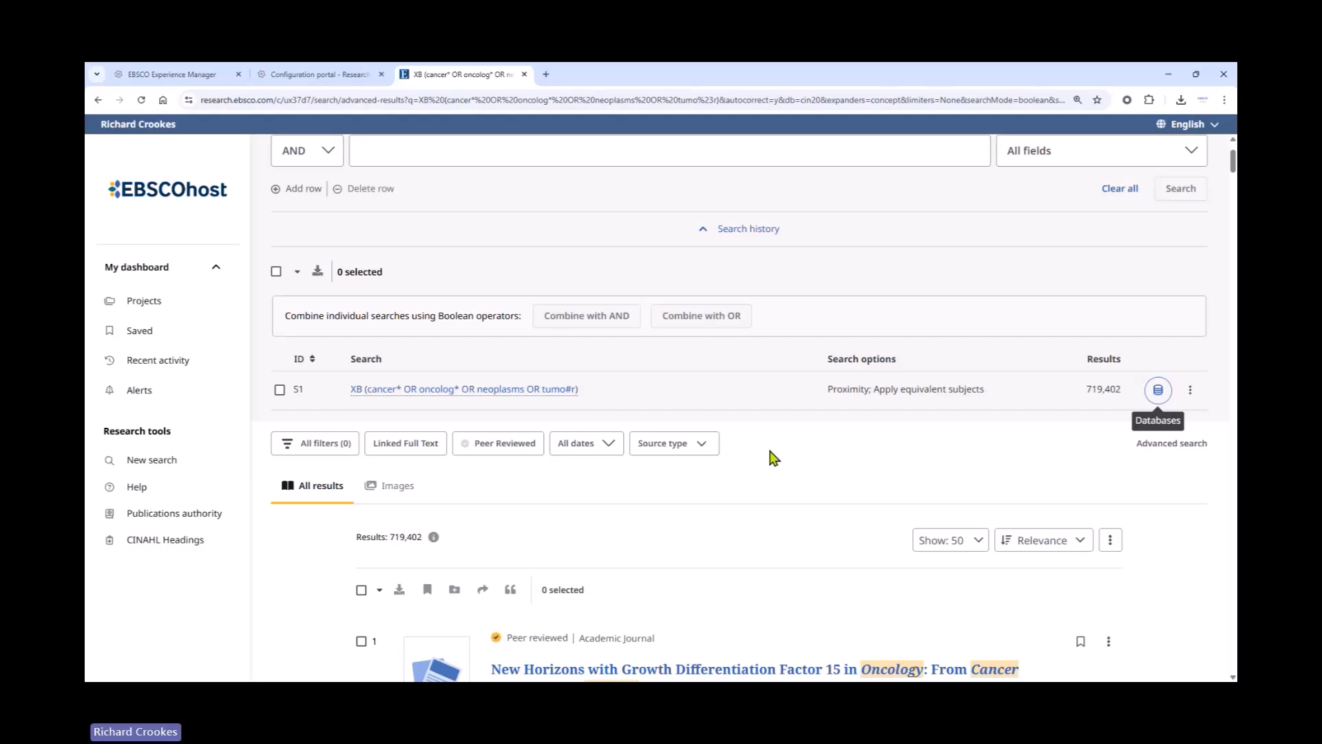
pyautogui.click(1191, 392)
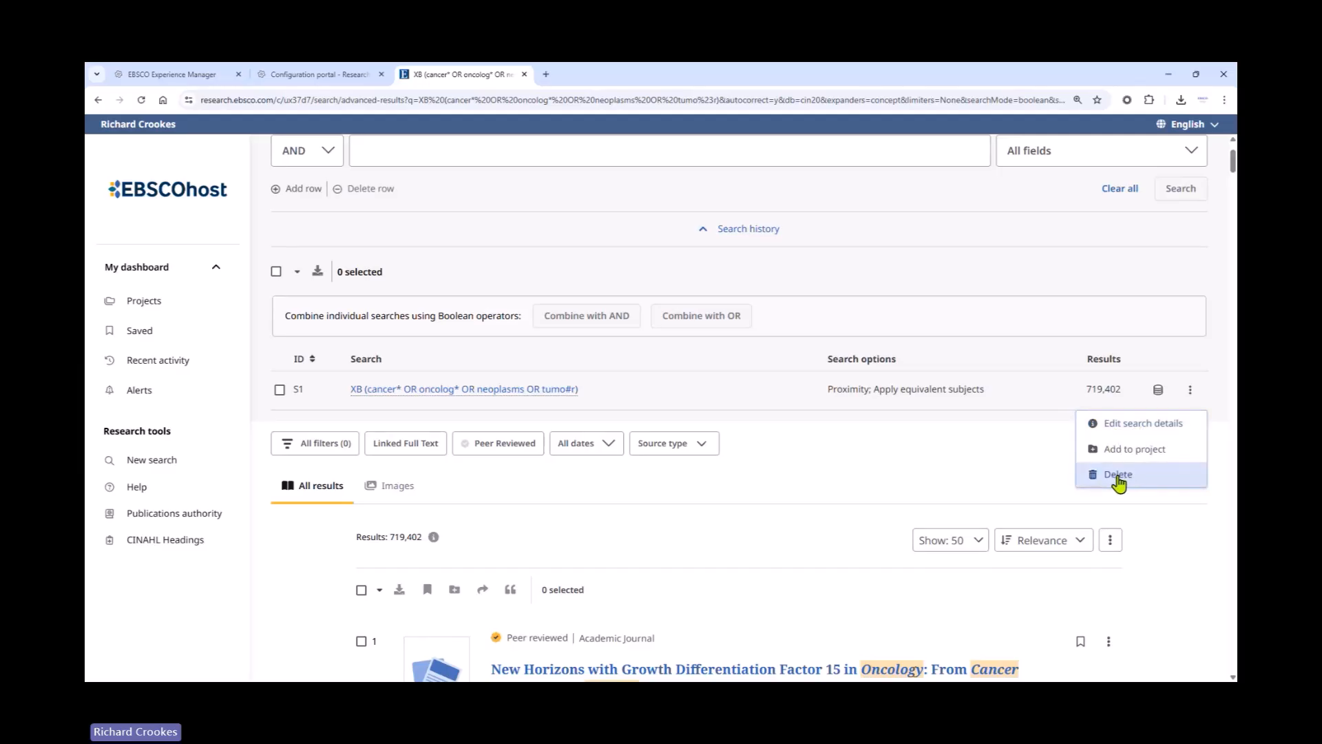
pyautogui.click(775, 496)
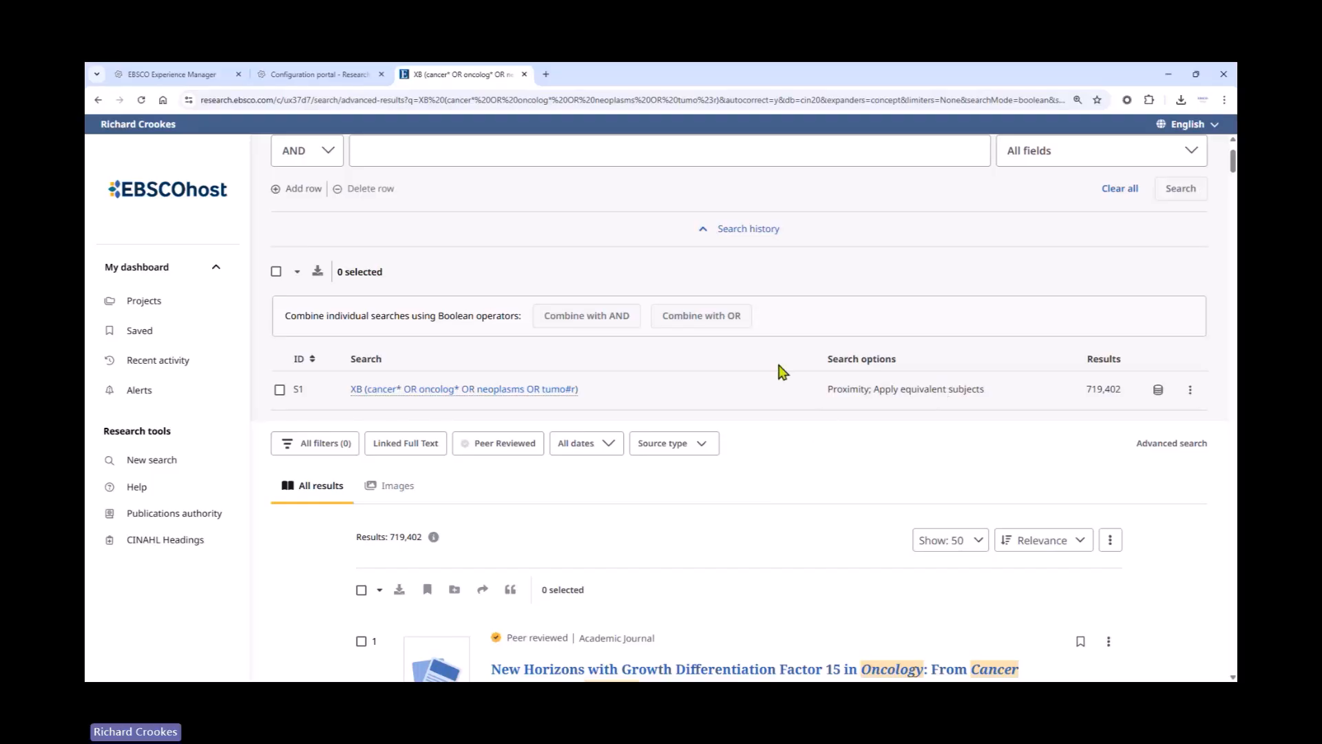
# Step: Start a new search and look up the term cancer in CINAHL Headings
pyautogui.click(150, 465)
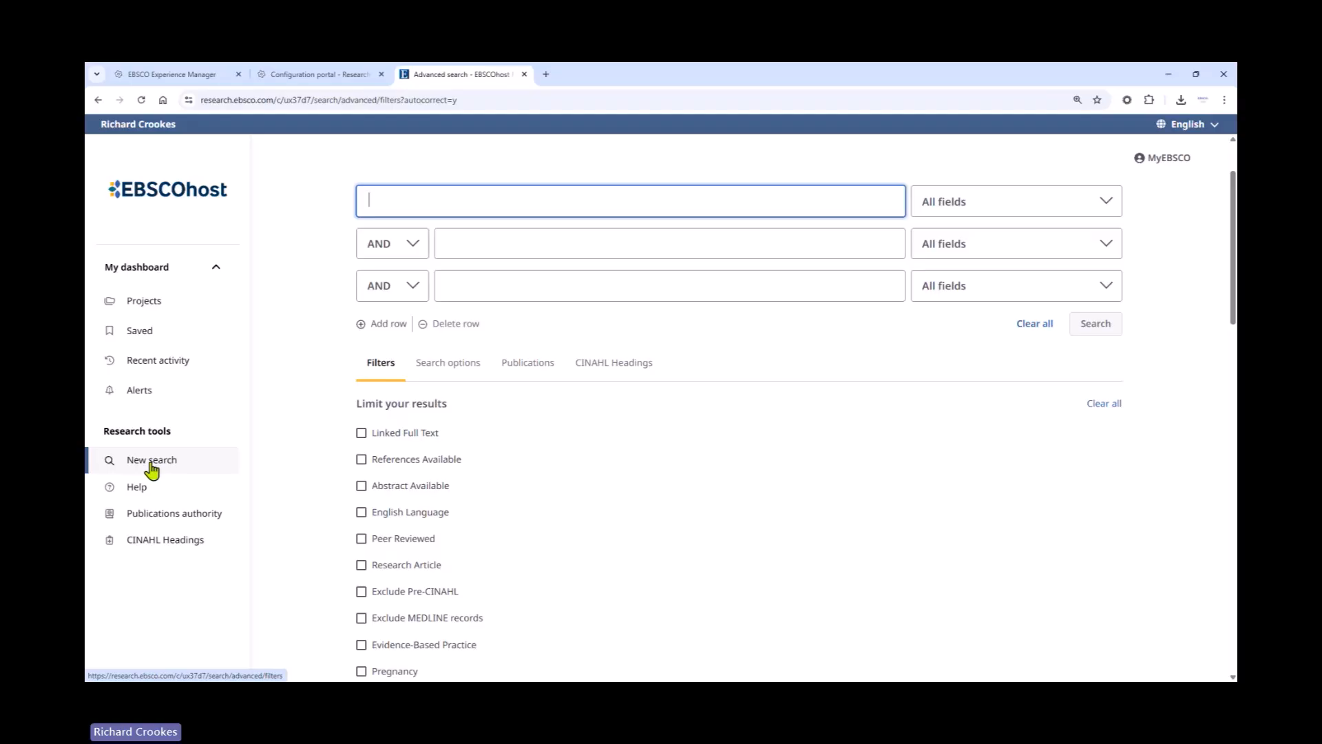
pyautogui.click(613, 364)
pyautogui.click(494, 441)
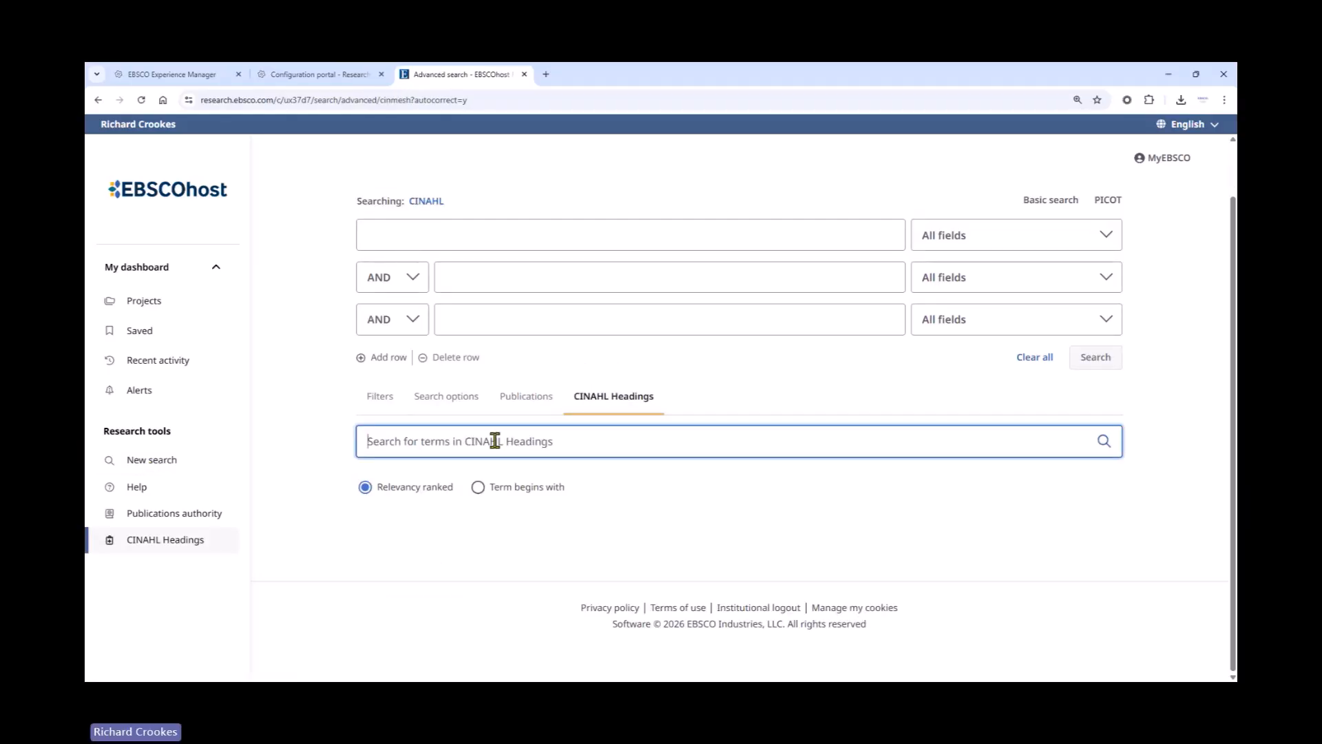
pyautogui.write('canc')
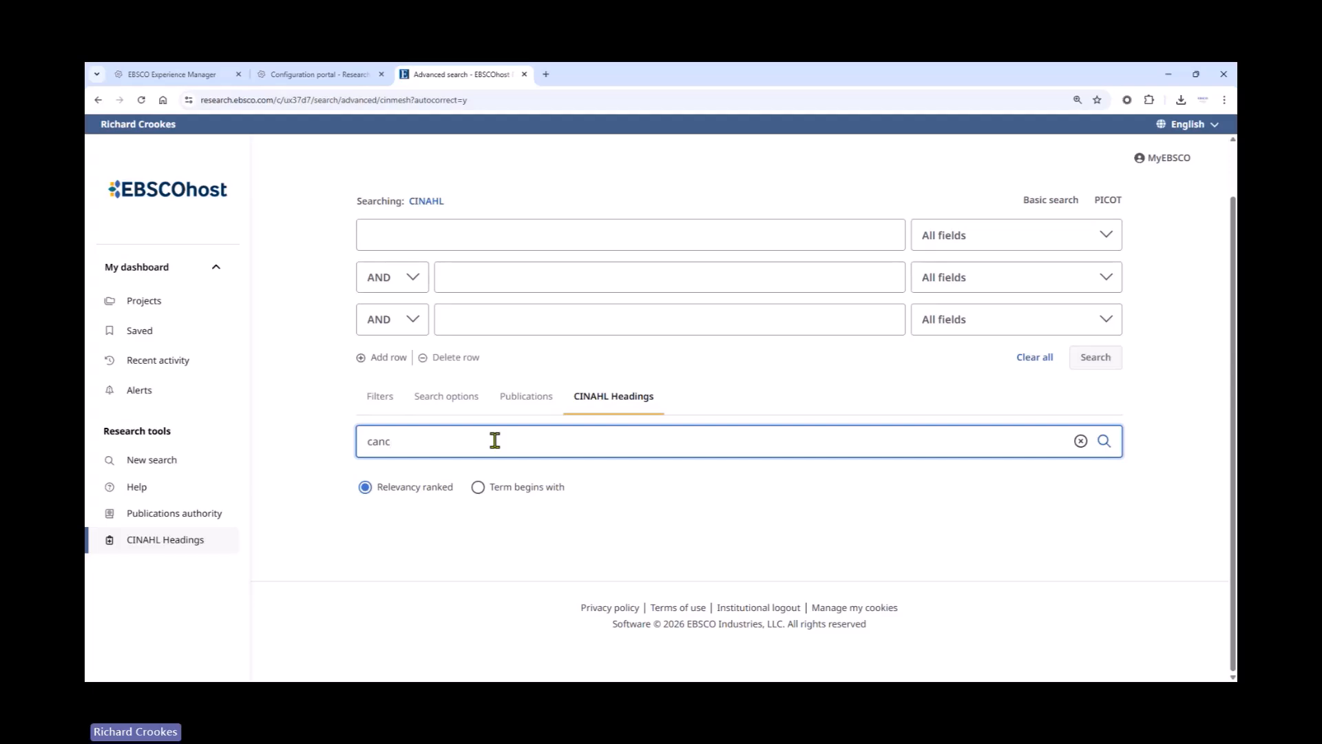
pyautogui.write('er')
pyautogui.click(1100, 446)
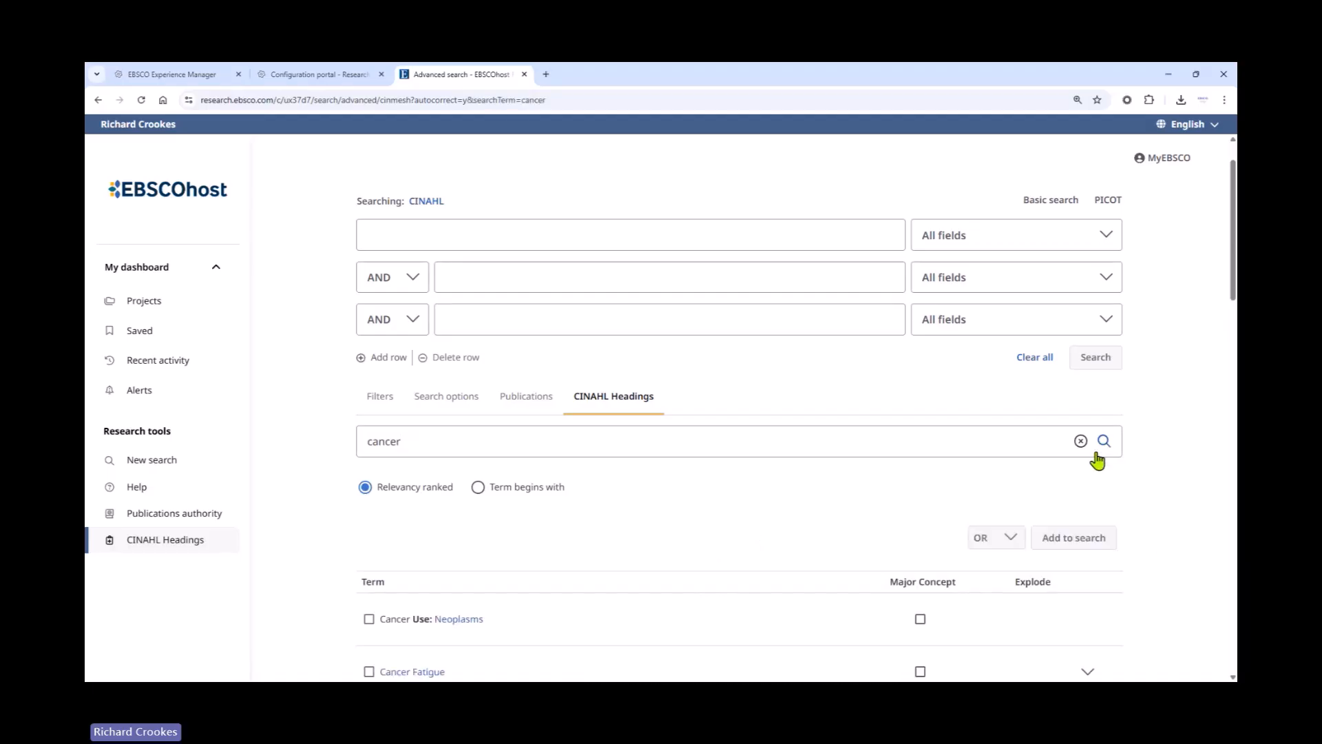
# Step: Open the Neoplasms heading suggested for Cancer and review its scope note, related headings and tree view
pyautogui.scroll(-4, 792, 502)
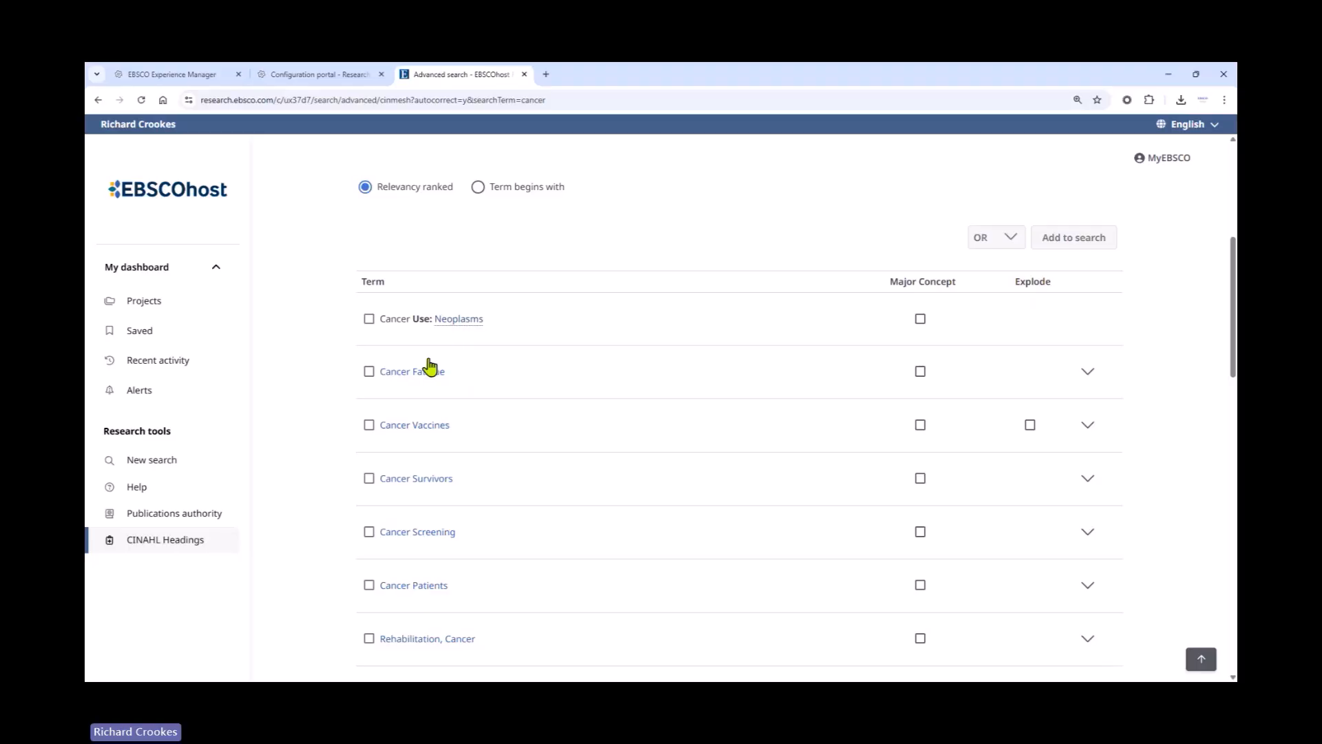
pyautogui.click(456, 321)
pyautogui.scroll(-4, 457, 330)
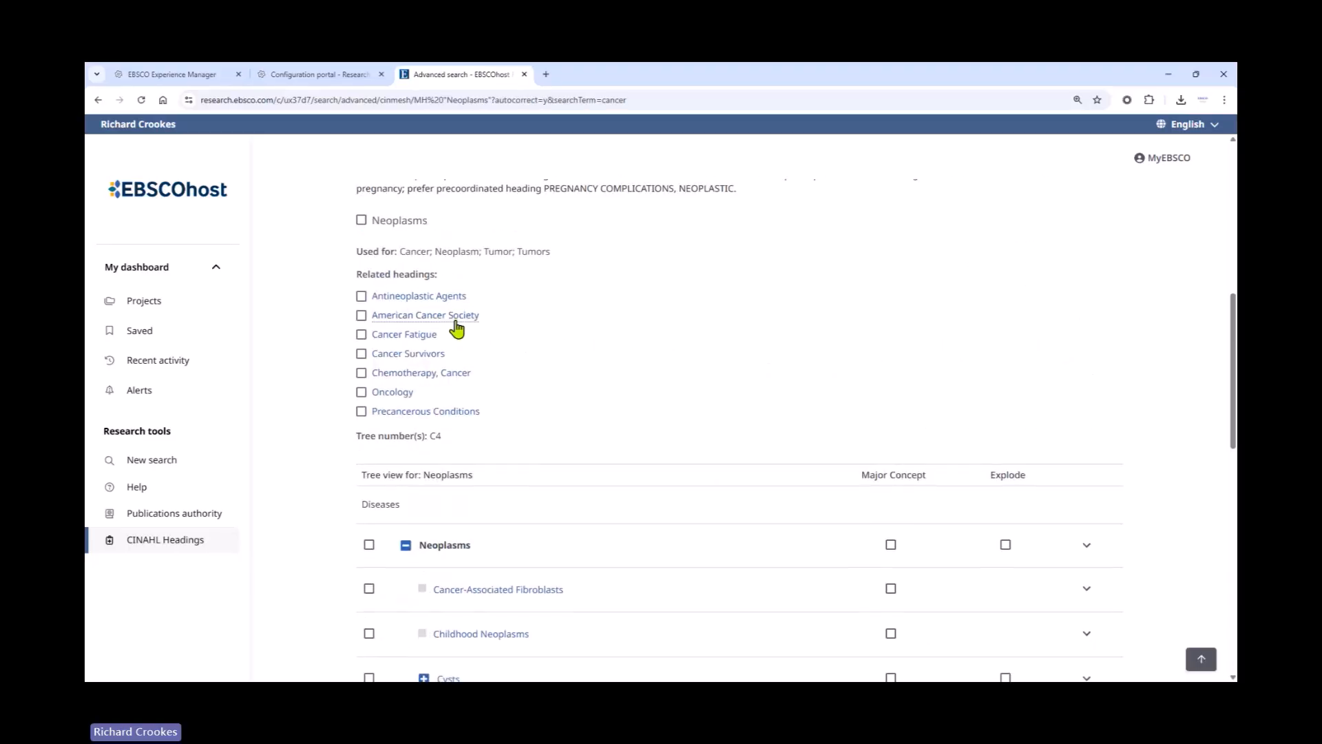
pyautogui.scroll(4, 590, 398)
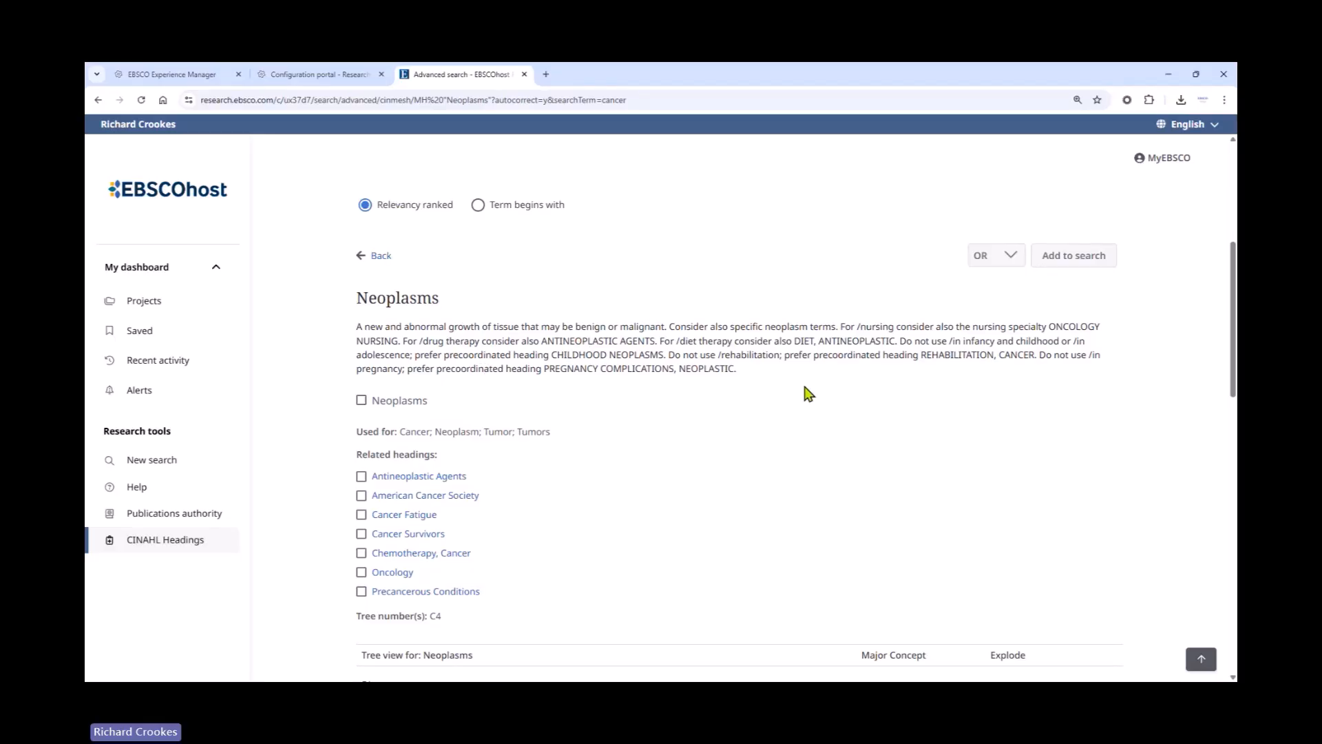
# Step: Select the Neoplasms heading plus the related headings Cancer Fatigue, Cancer Survivors, "Chemotherapy, Cancer" and Oncology
pyautogui.click(361, 403)
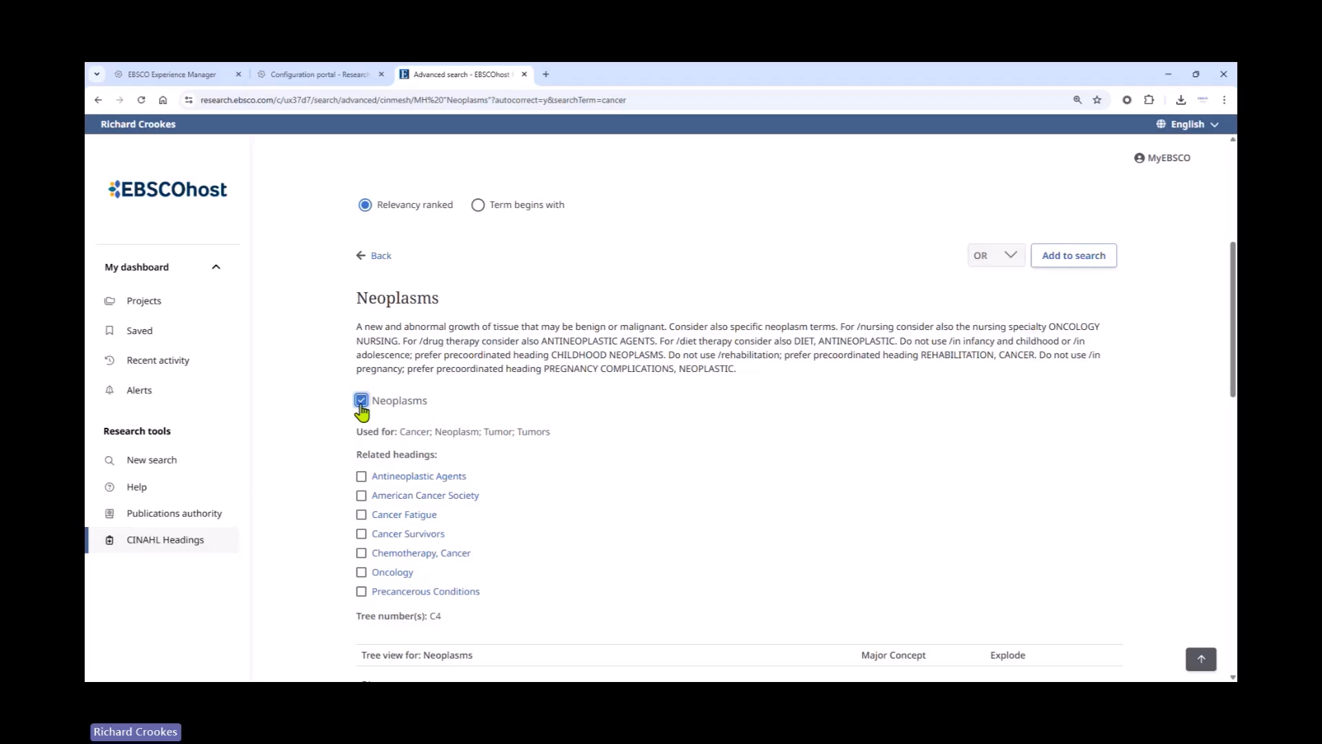
pyautogui.scroll(-1, 623, 434)
pyautogui.scroll(-1, 557, 423)
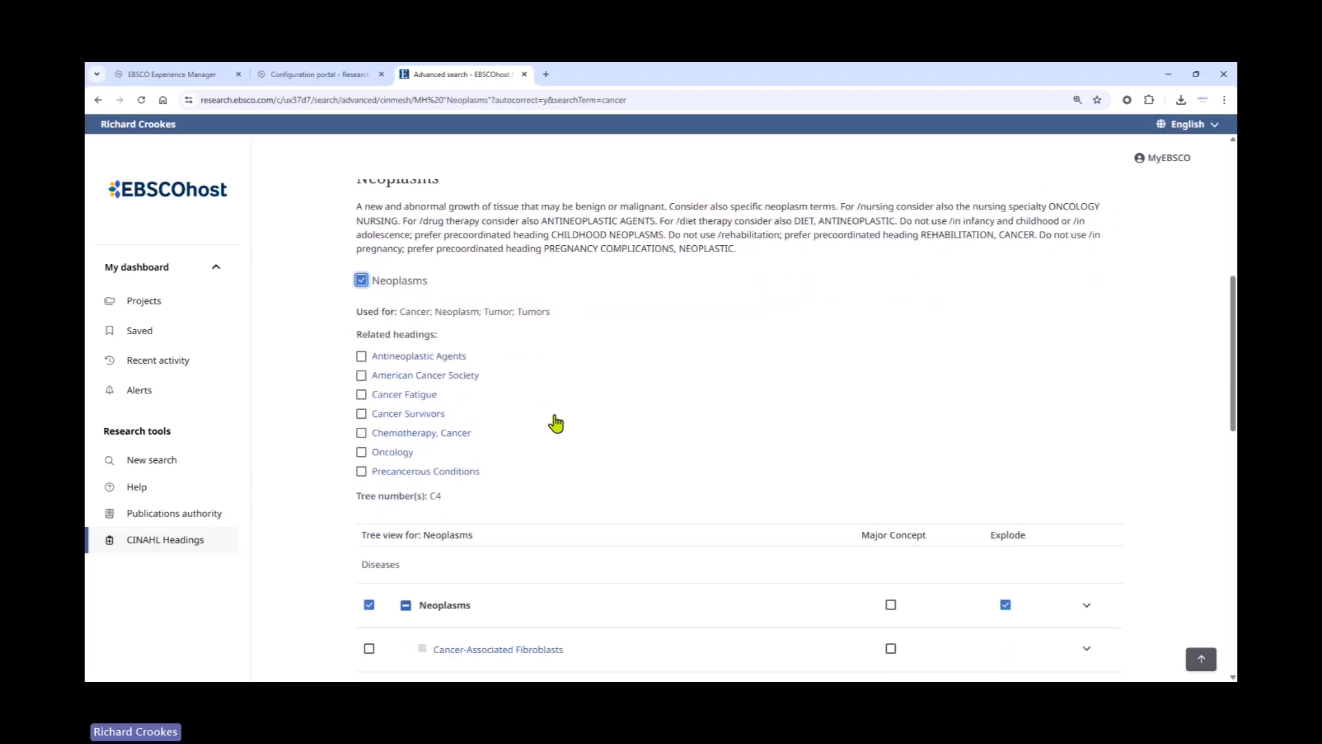
pyautogui.scroll(1, 368, 420)
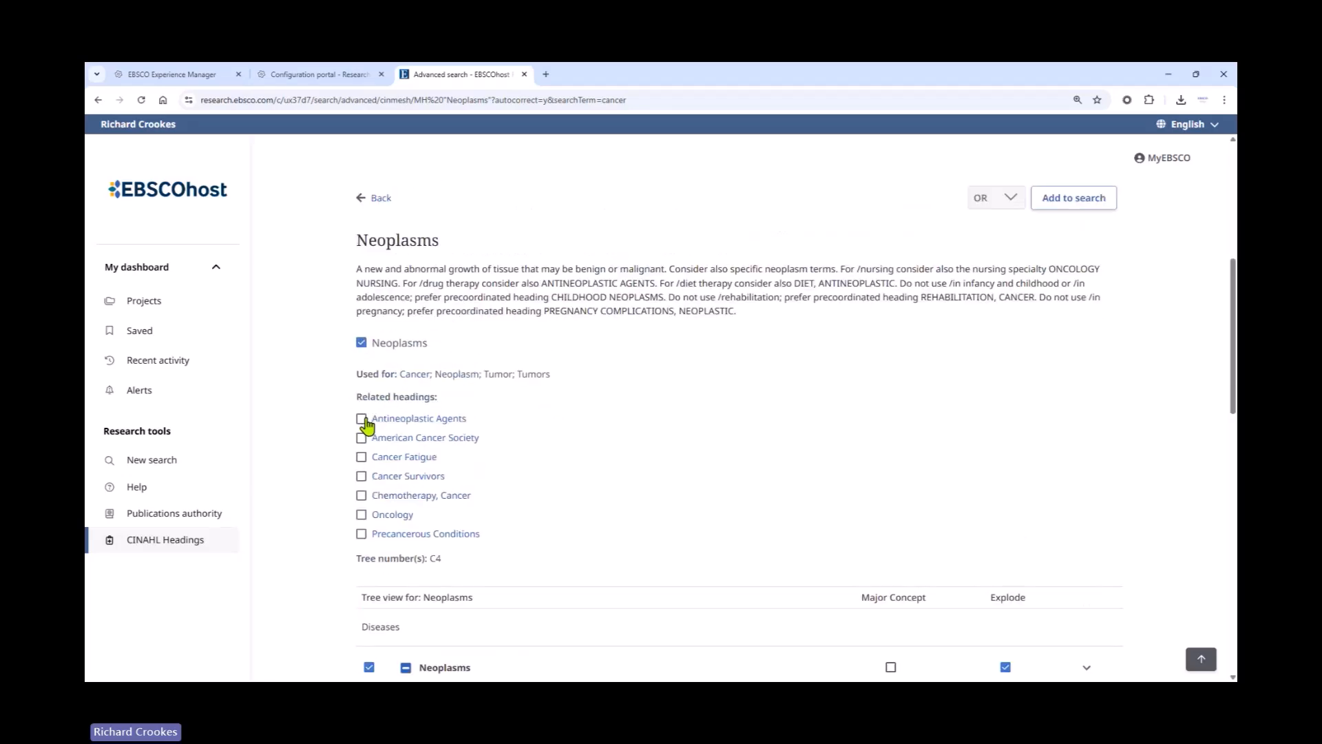
pyautogui.click(362, 457)
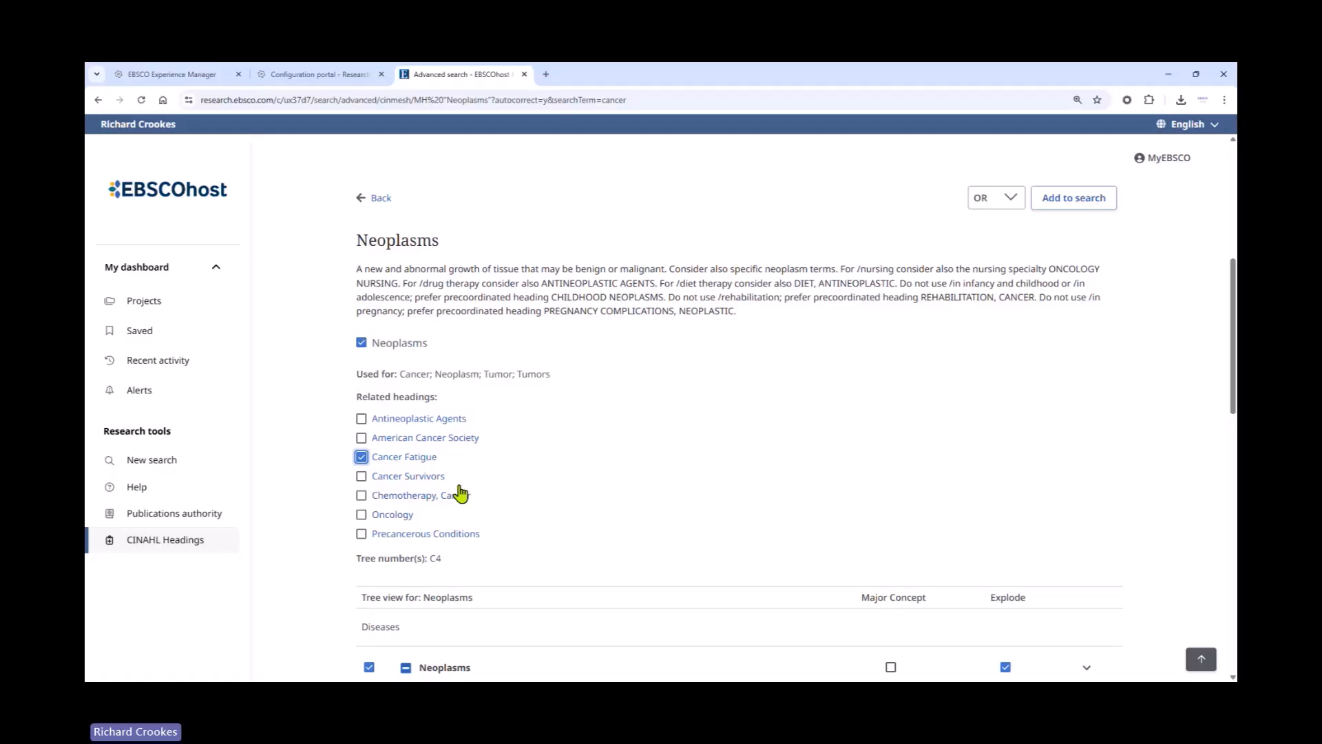
pyautogui.click(361, 478)
pyautogui.click(361, 496)
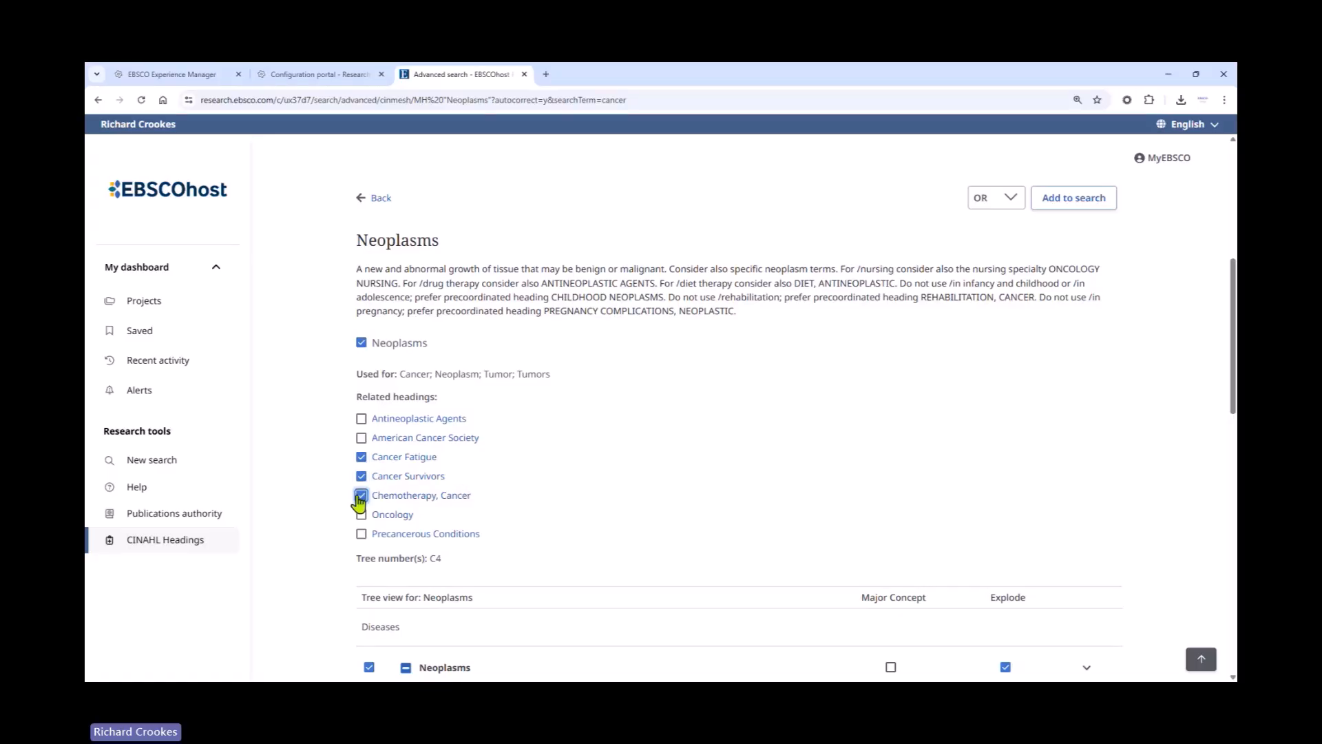
pyautogui.click(360, 515)
pyautogui.scroll(-1, 626, 434)
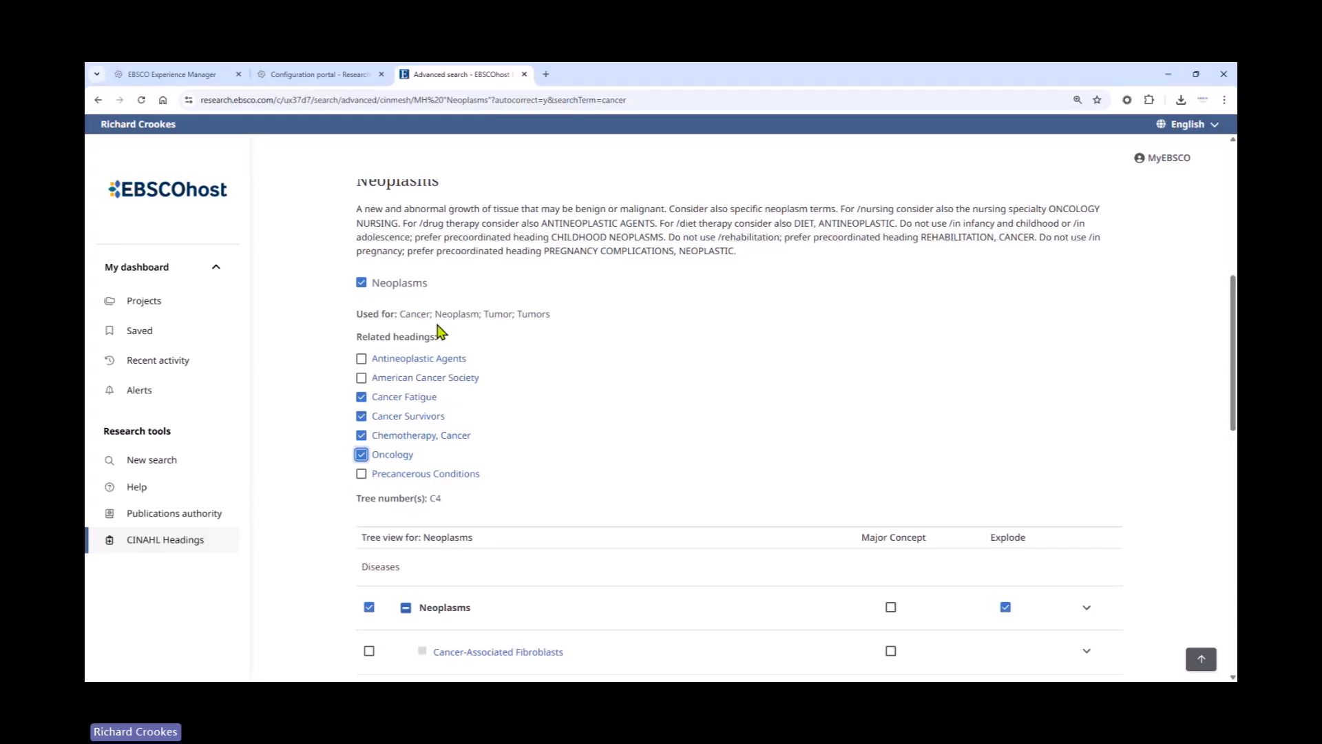
pyautogui.click(402, 310)
pyautogui.scroll(1, 401, 310)
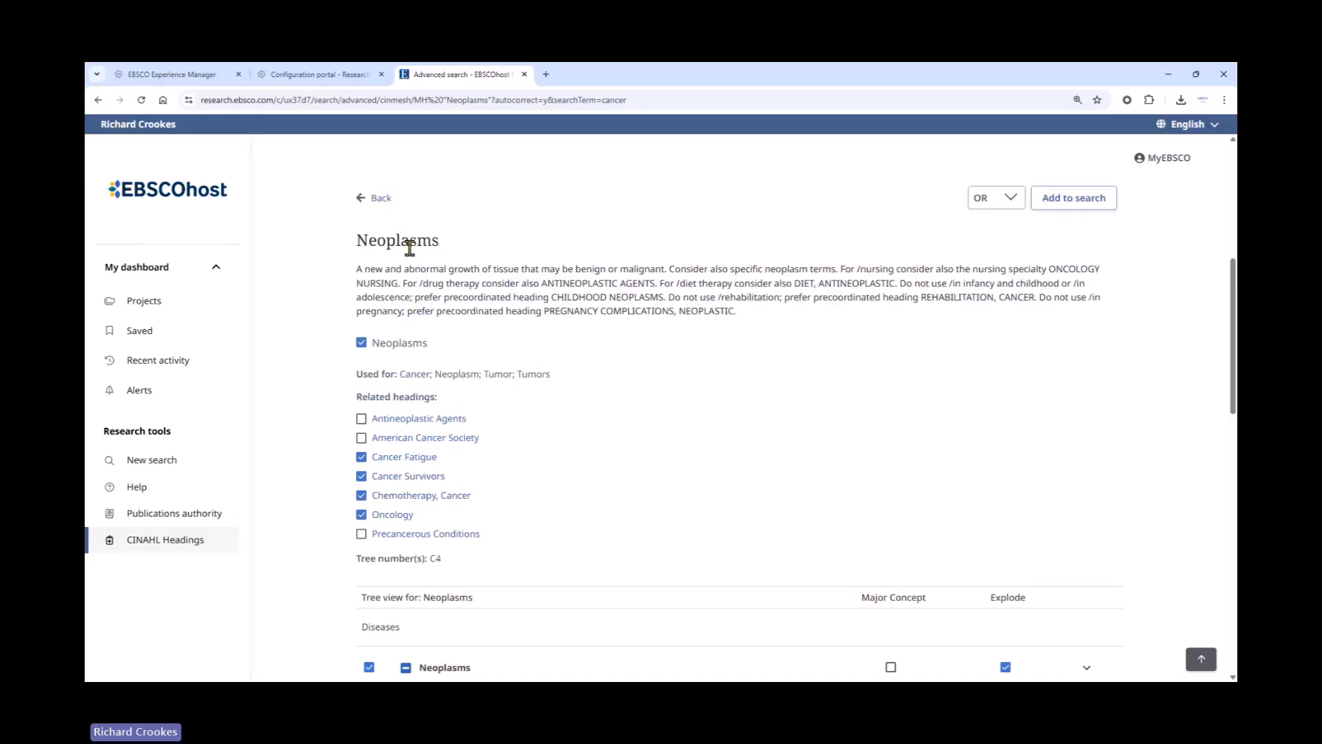
# Step: Expand the Neoplasms entry in the tree view to examine its available subheadings
pyautogui.scroll(-1, 677, 396)
pyautogui.scroll(-5, 677, 396)
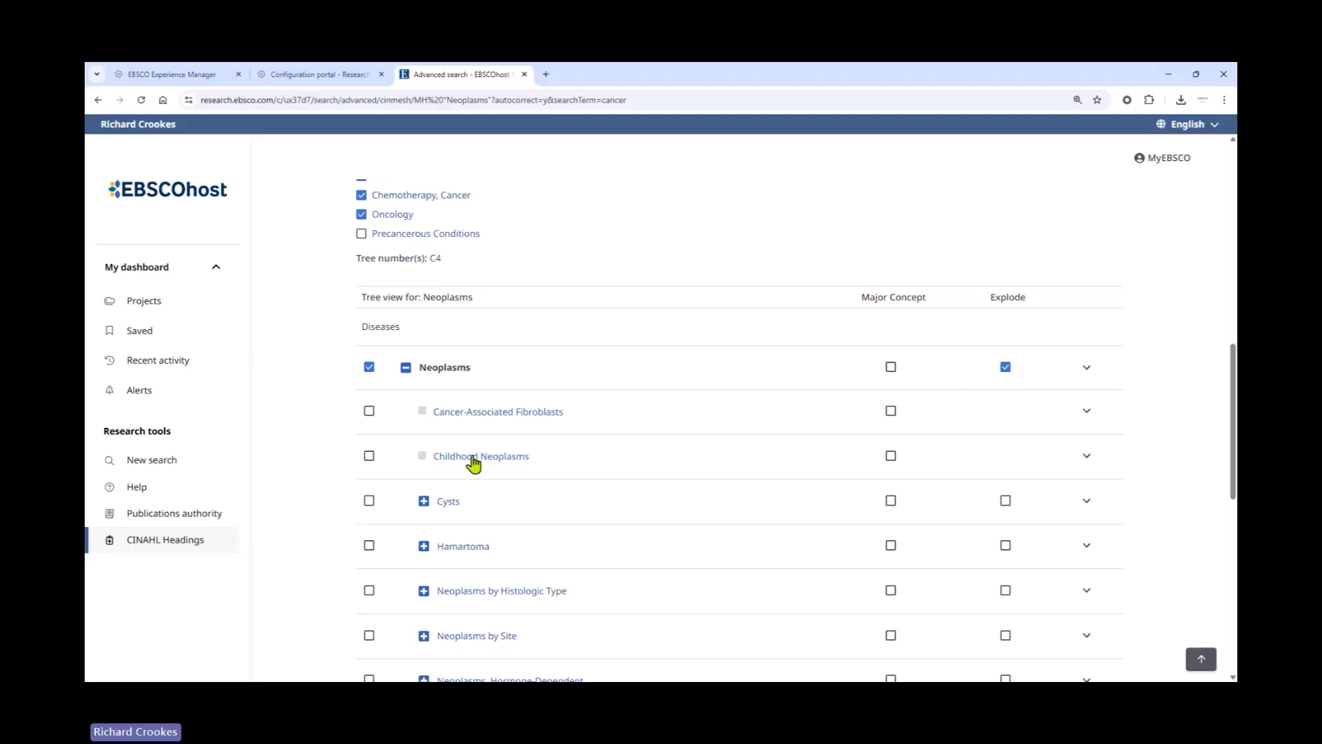
pyautogui.click(1086, 372)
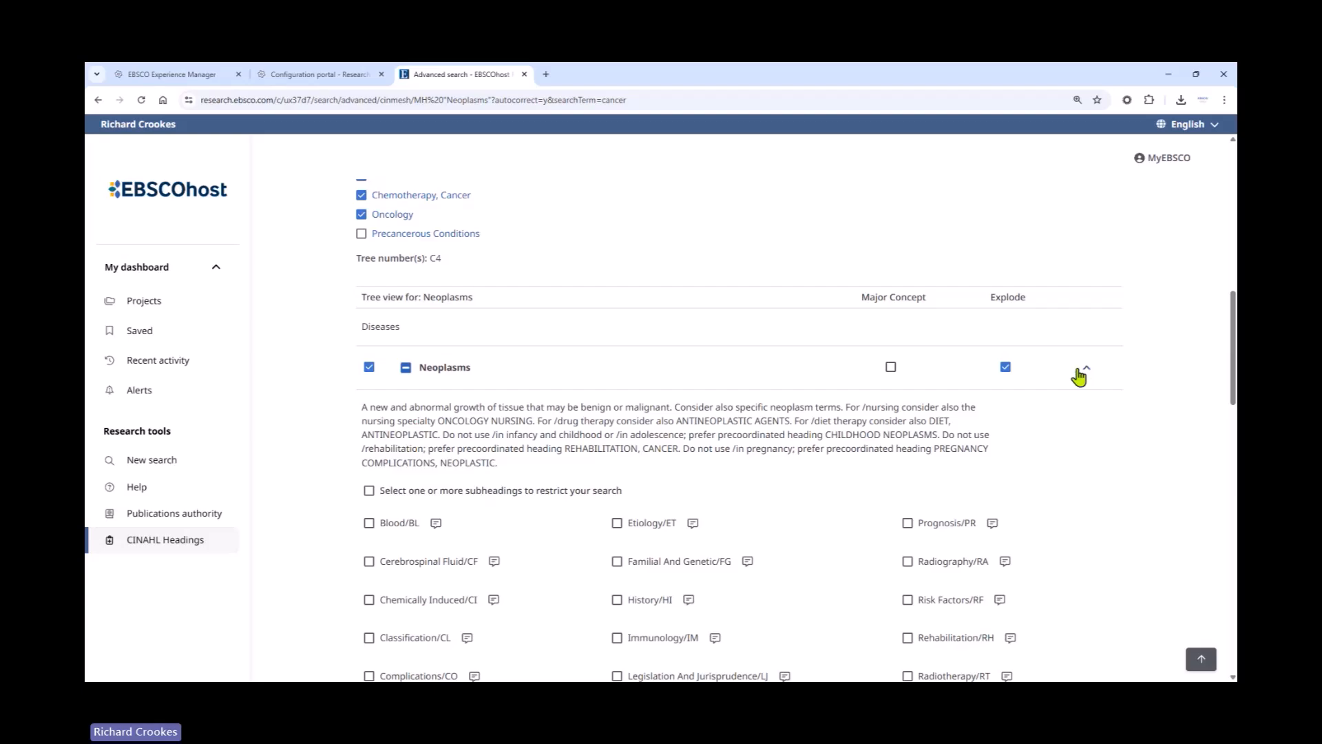
pyautogui.scroll(-2, 684, 489)
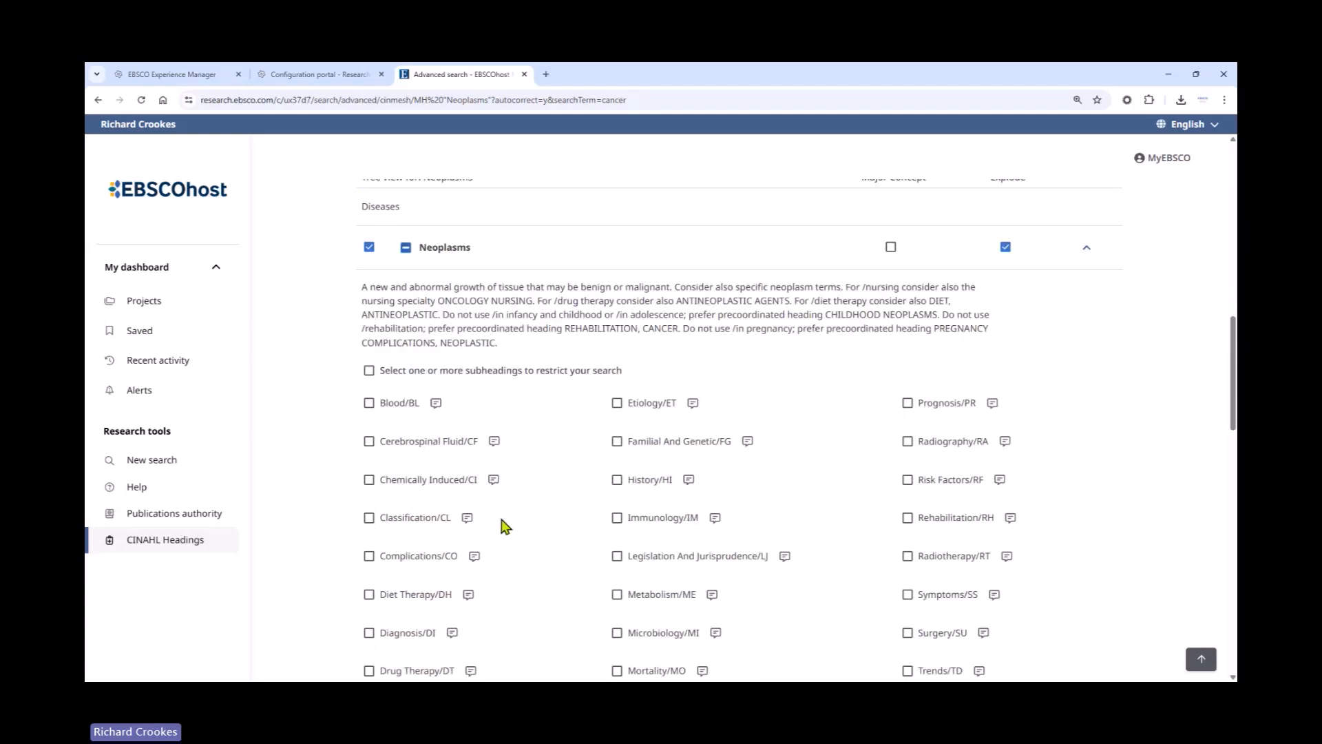
# Step: Examine the subheadings available under Neoplasms and read the scope note for the Diagnosis subheading
pyautogui.scroll(-3, 505, 525)
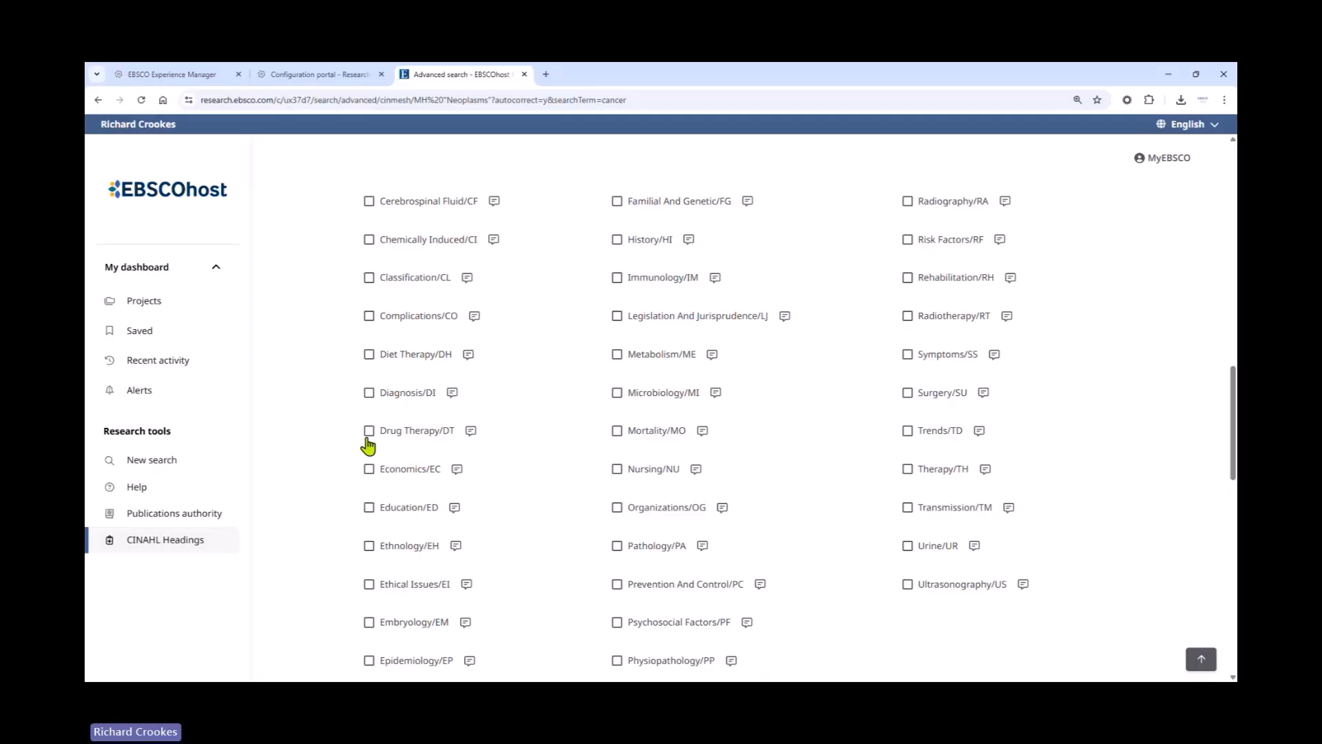
pyautogui.click(453, 395)
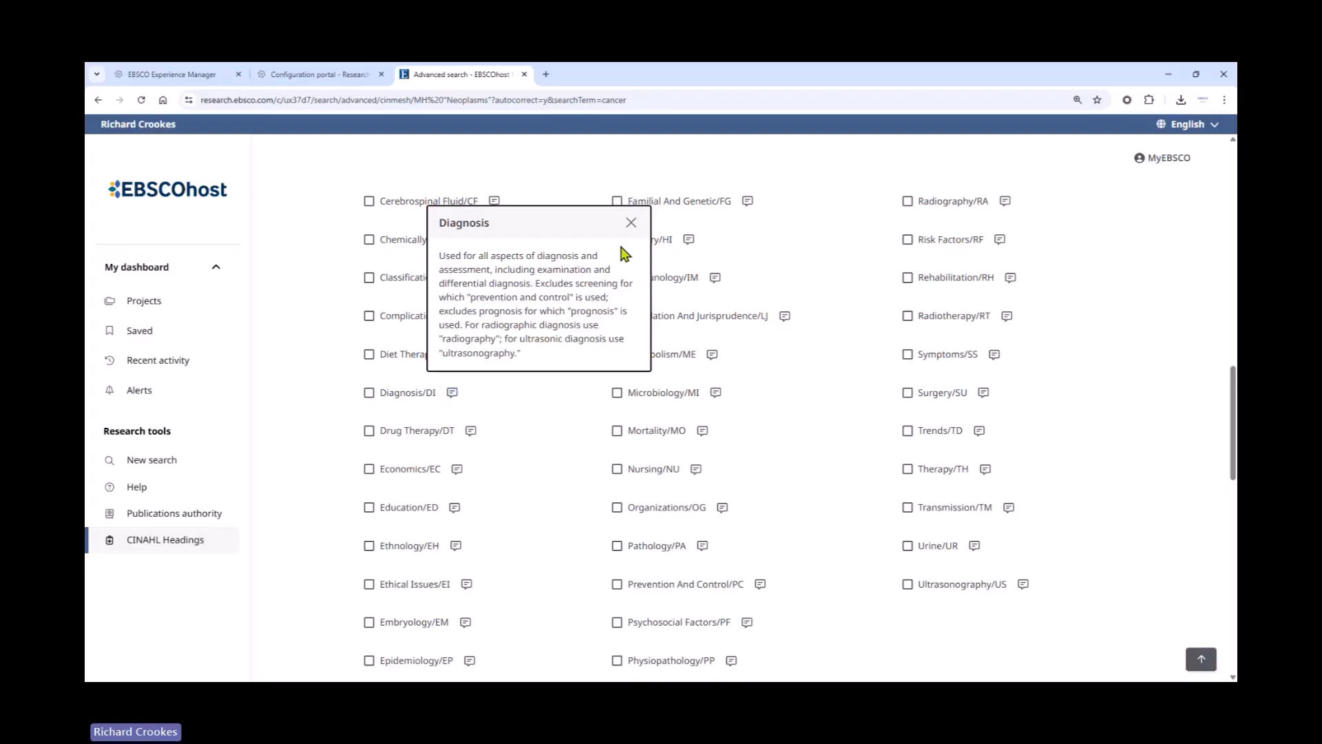
pyautogui.click(631, 225)
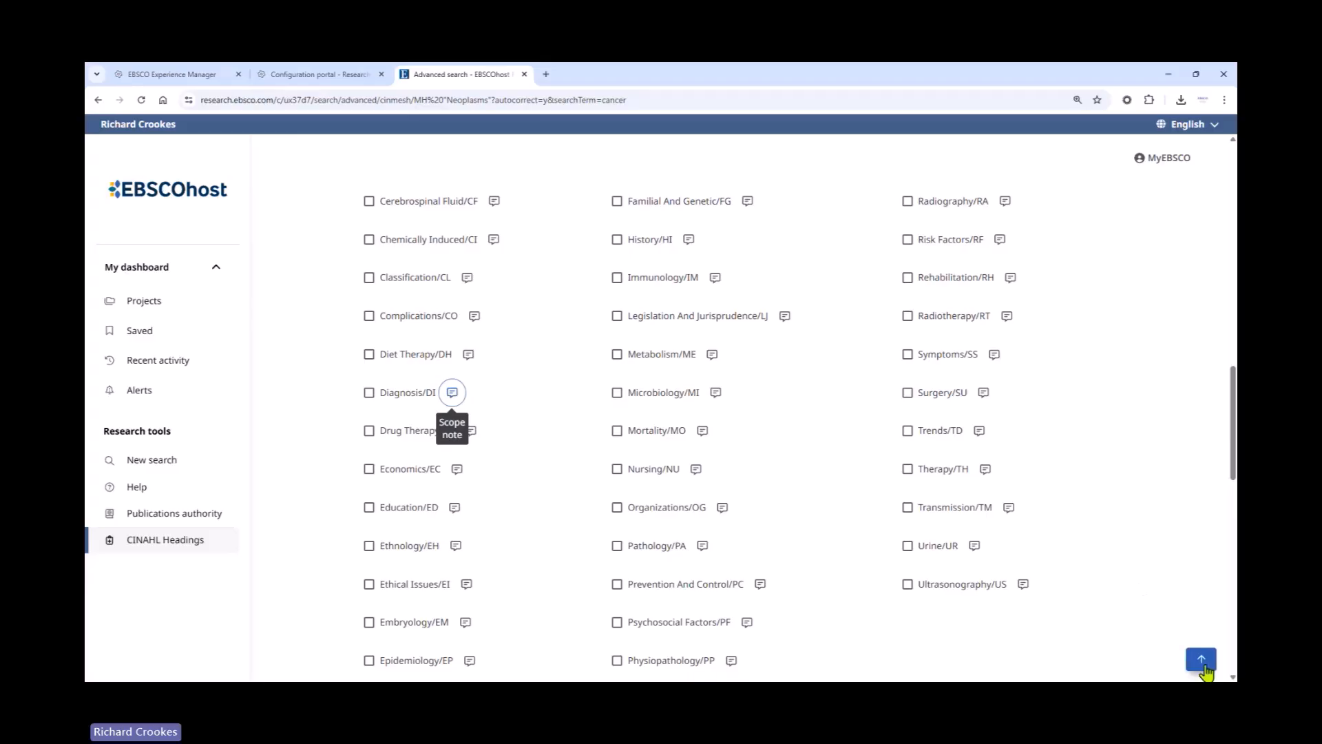
# Step: Add the selected Neoplasms and related cancer headings to the search, joined with OR
pyautogui.click(1202, 660)
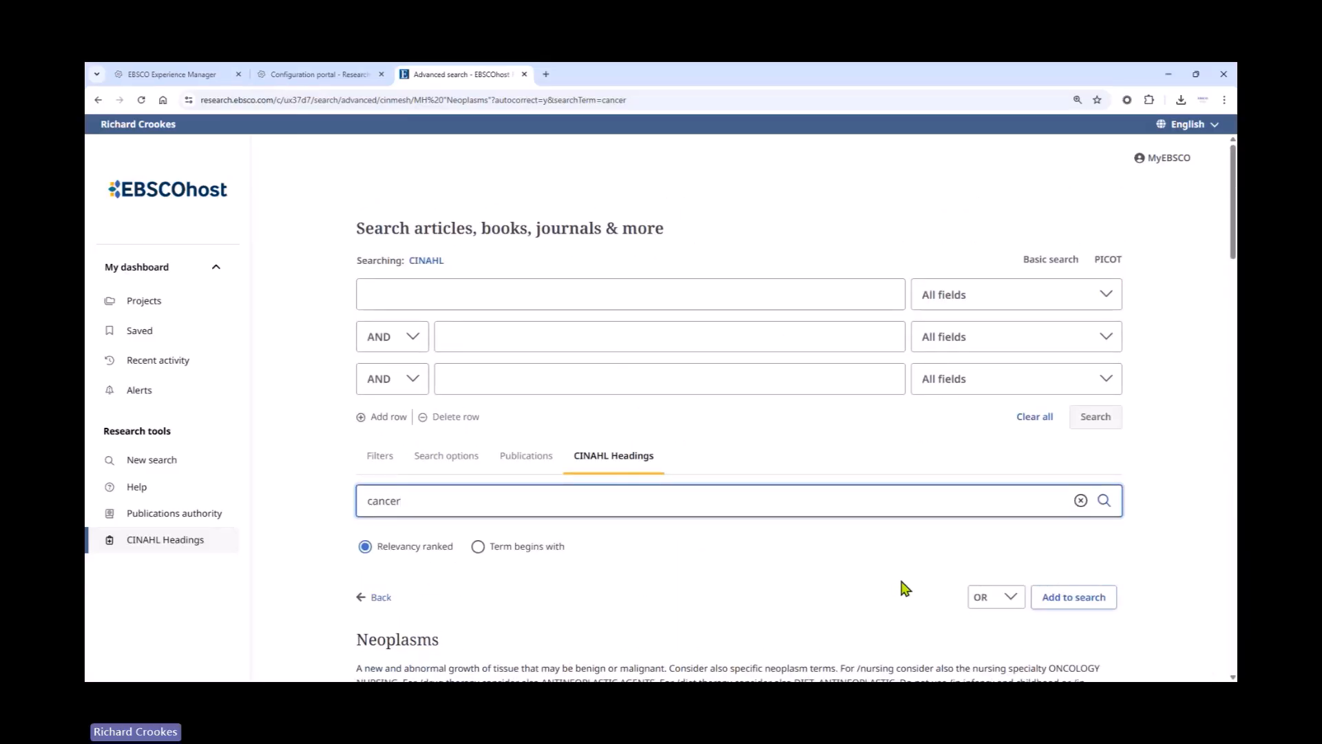
pyautogui.scroll(-1, 903, 580)
pyautogui.scroll(-1, 902, 580)
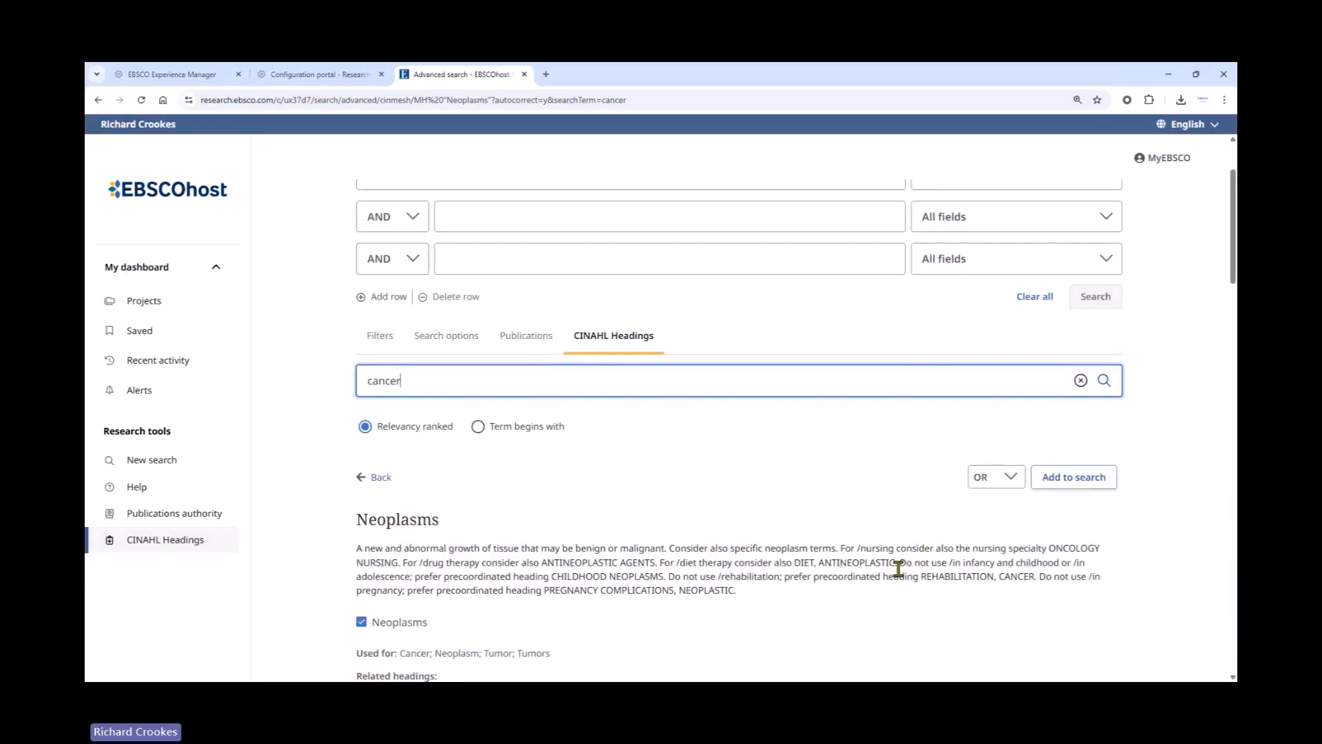
pyautogui.click(1068, 486)
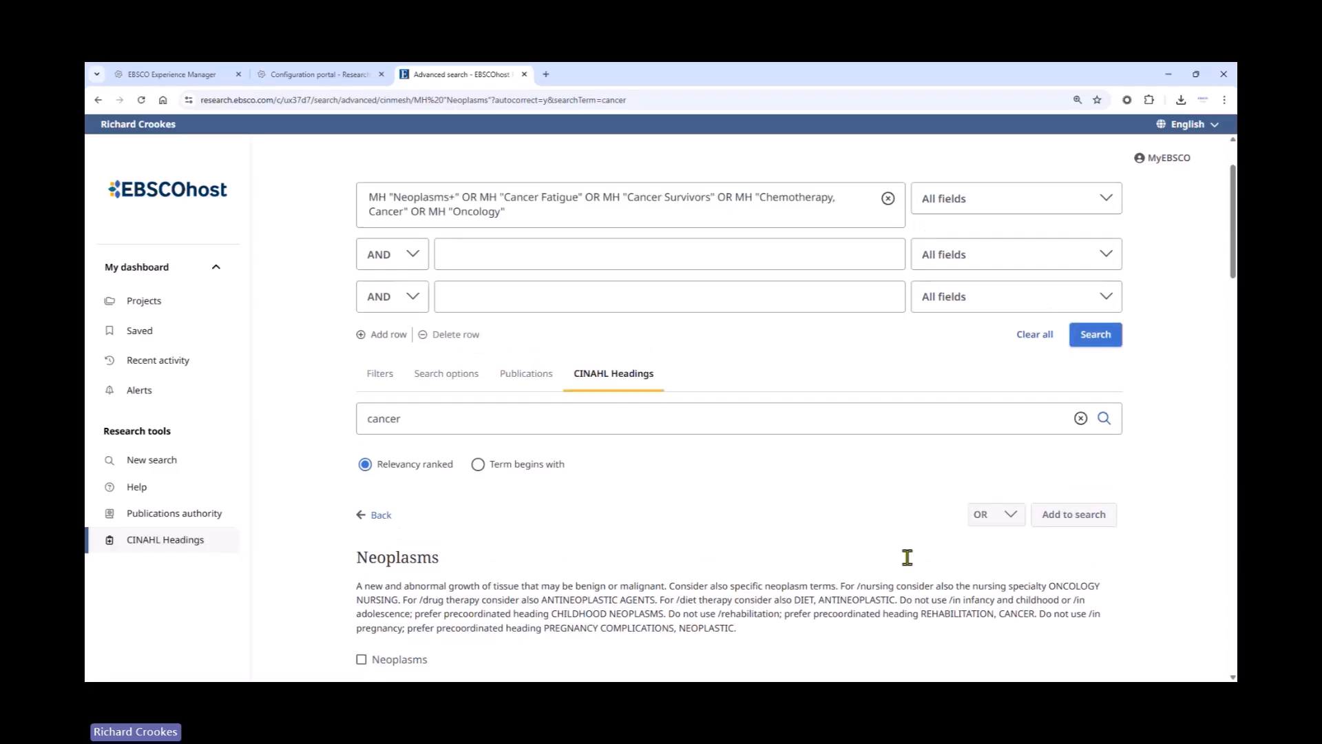
pyautogui.scroll(2, 907, 555)
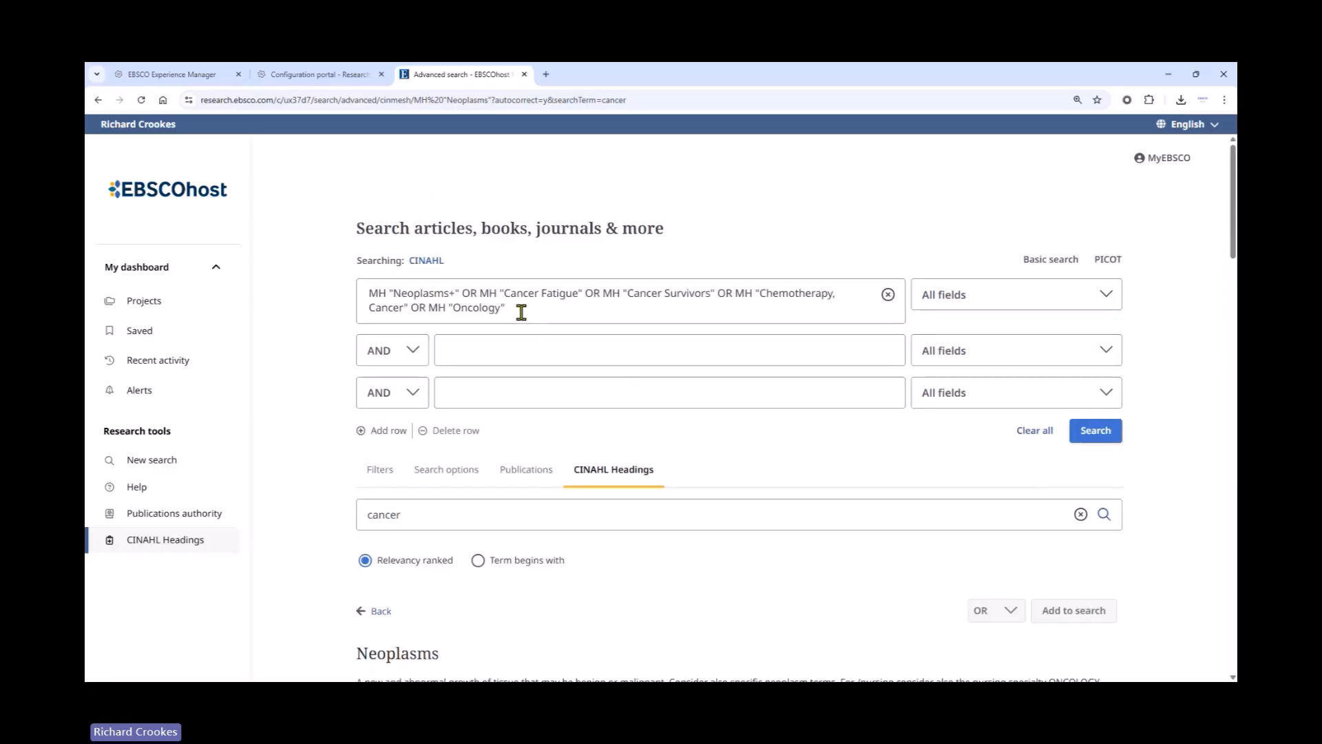
# Step: Check the assembled MH heading query, including the explode plus sign on Neoplasms, and run the search
pyautogui.moveTo(506, 308); pyautogui.dragTo(360, 307)
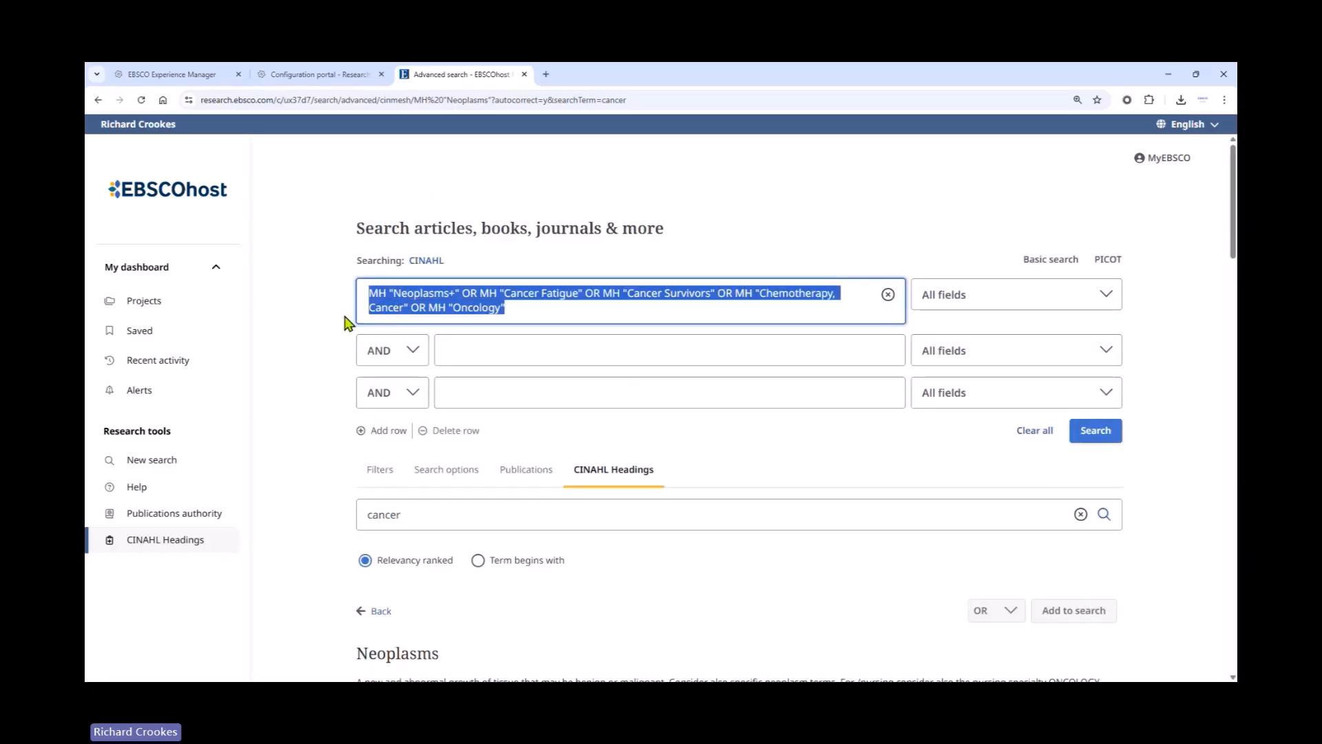
pyautogui.click(303, 337)
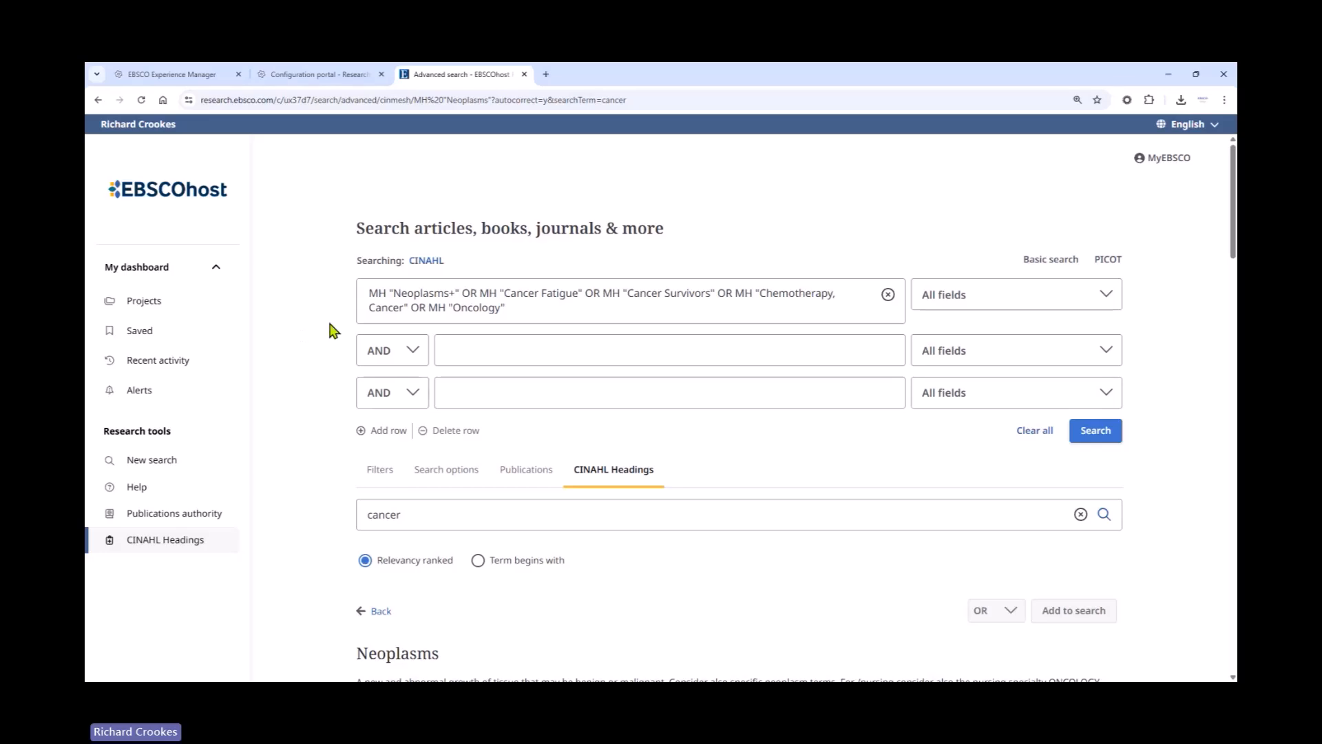
pyautogui.moveTo(456, 293); pyautogui.dragTo(449, 293)
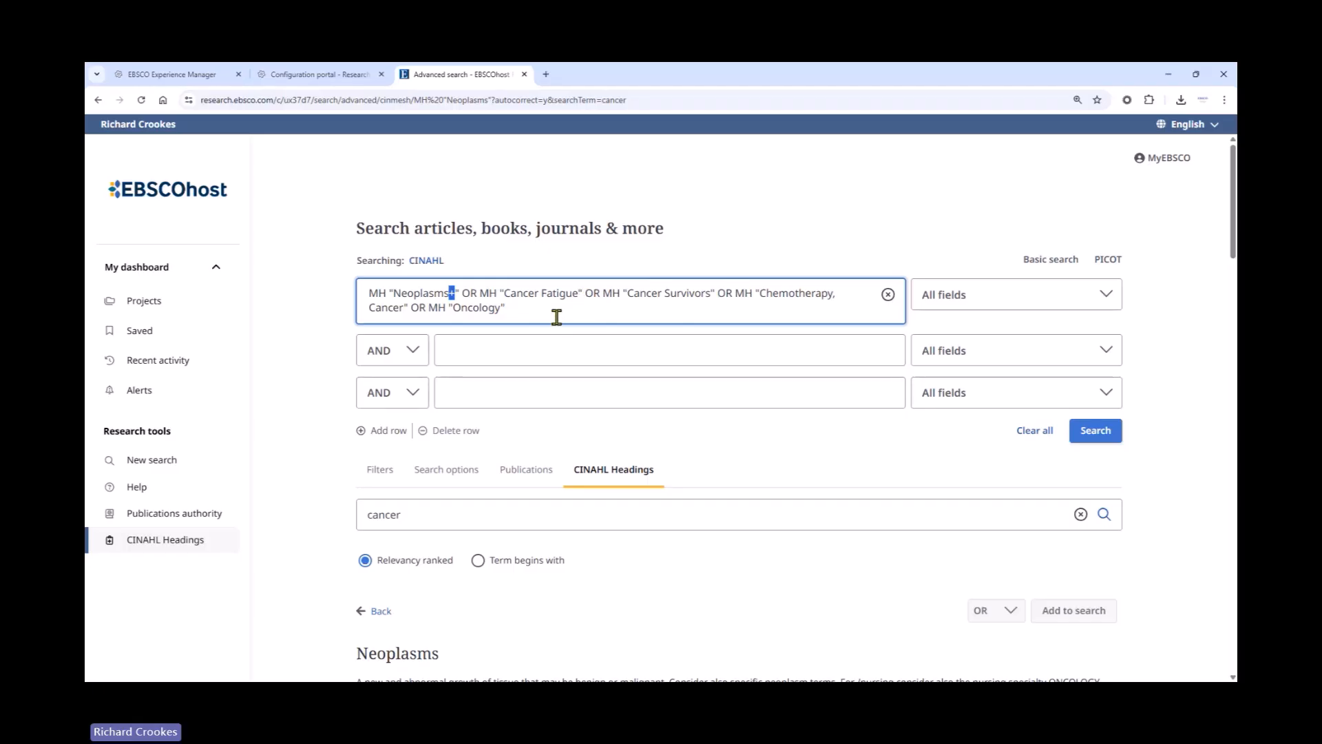
pyautogui.click(1092, 433)
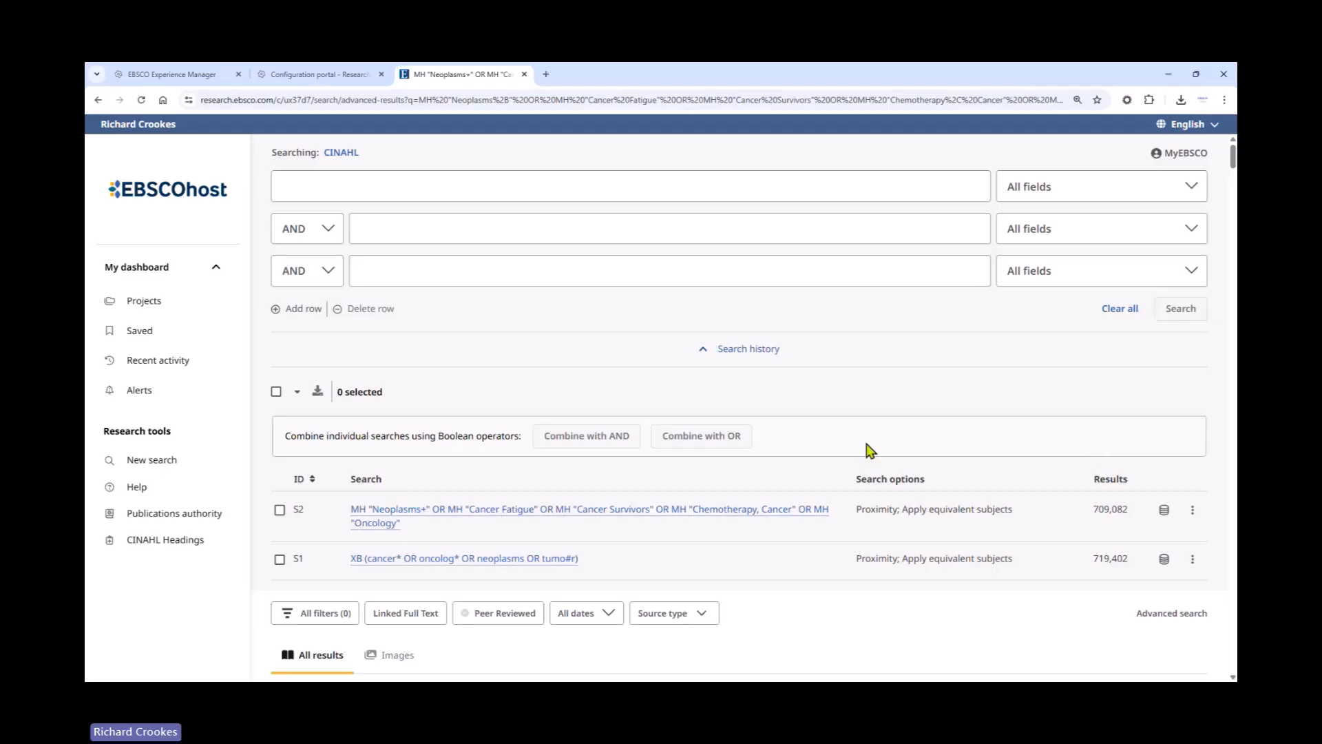
# Step: Combine the subject heading search S2 and the keyword search S1 with OR, run the combined search and review its results
pyautogui.scroll(-3, 869, 449)
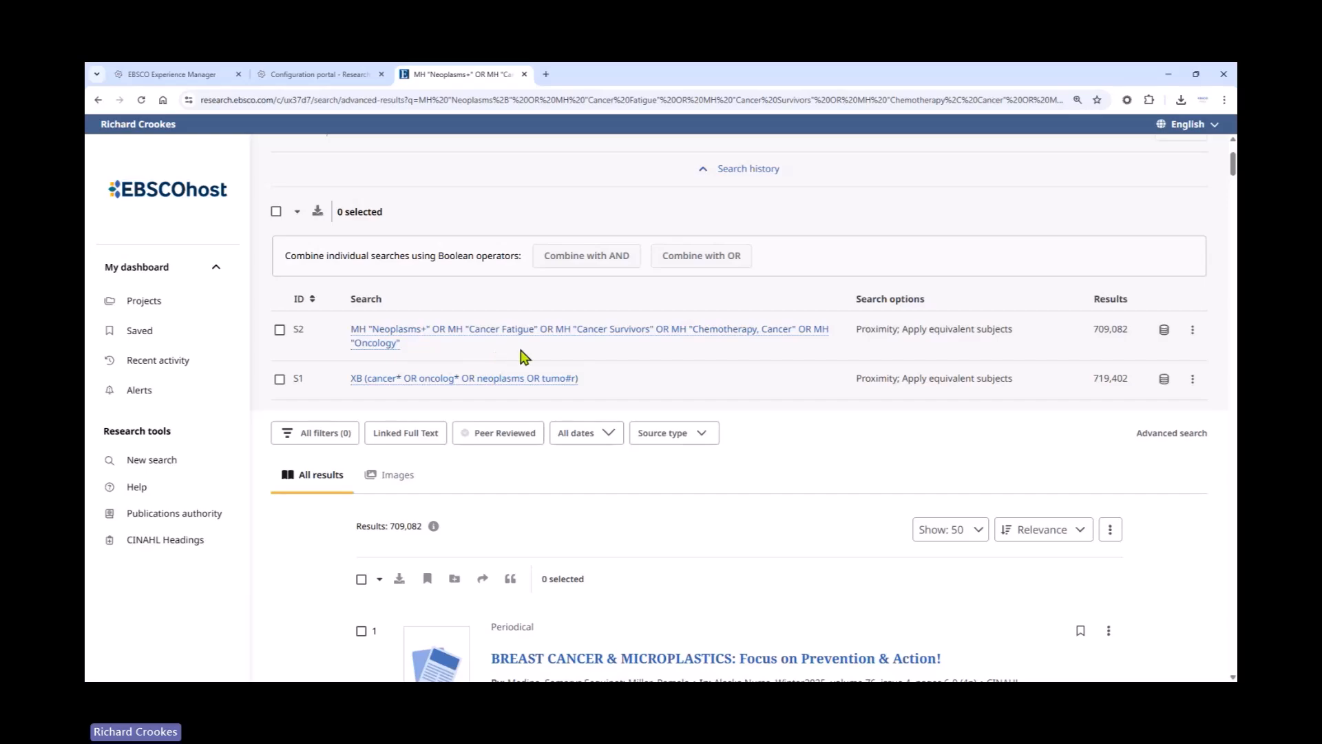
pyautogui.click(1164, 331)
pyautogui.click(1164, 333)
pyautogui.click(276, 213)
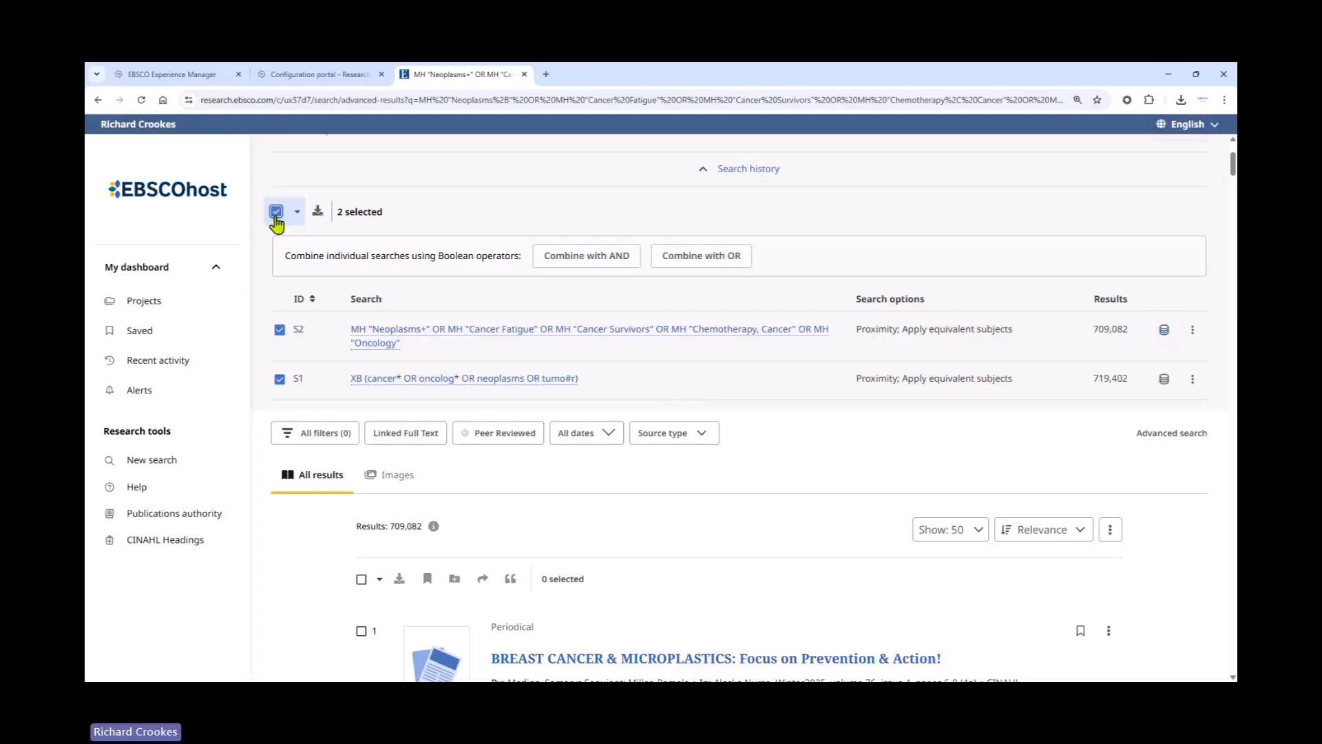
pyautogui.scroll(3, 635, 457)
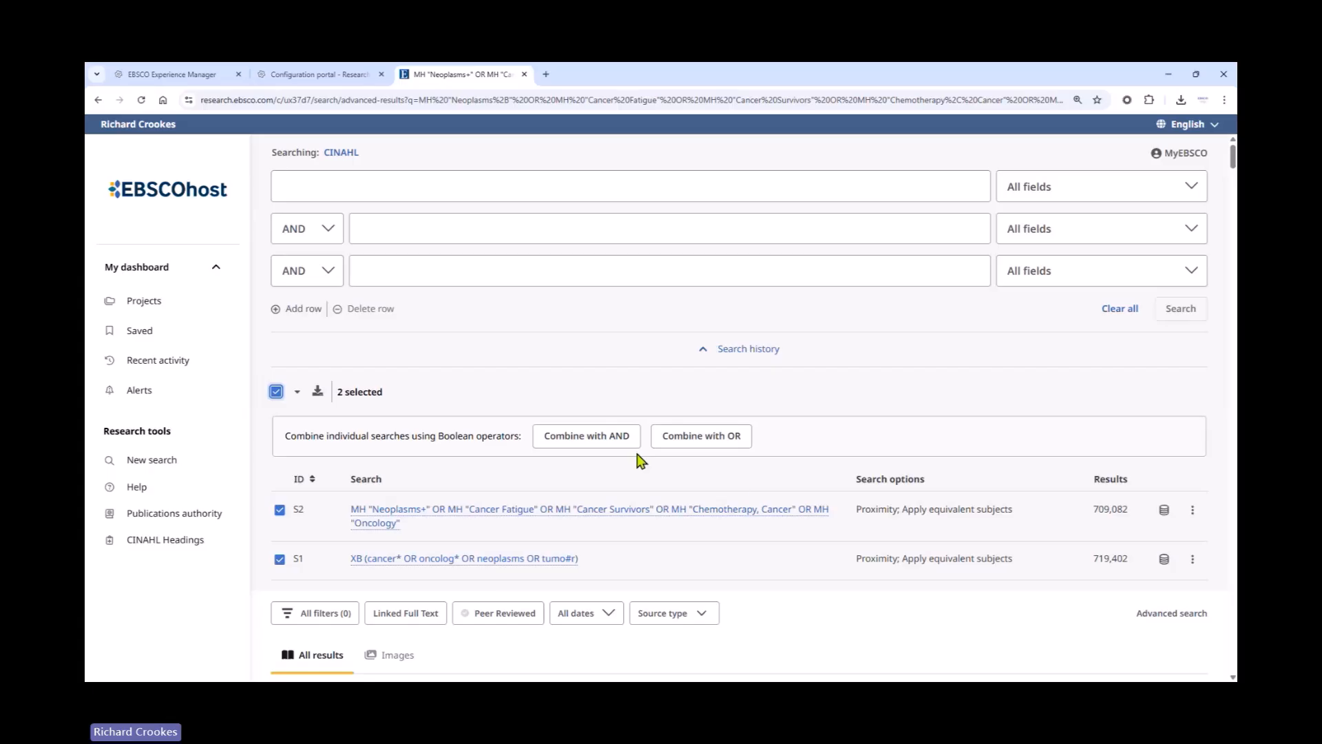
pyautogui.click(719, 432)
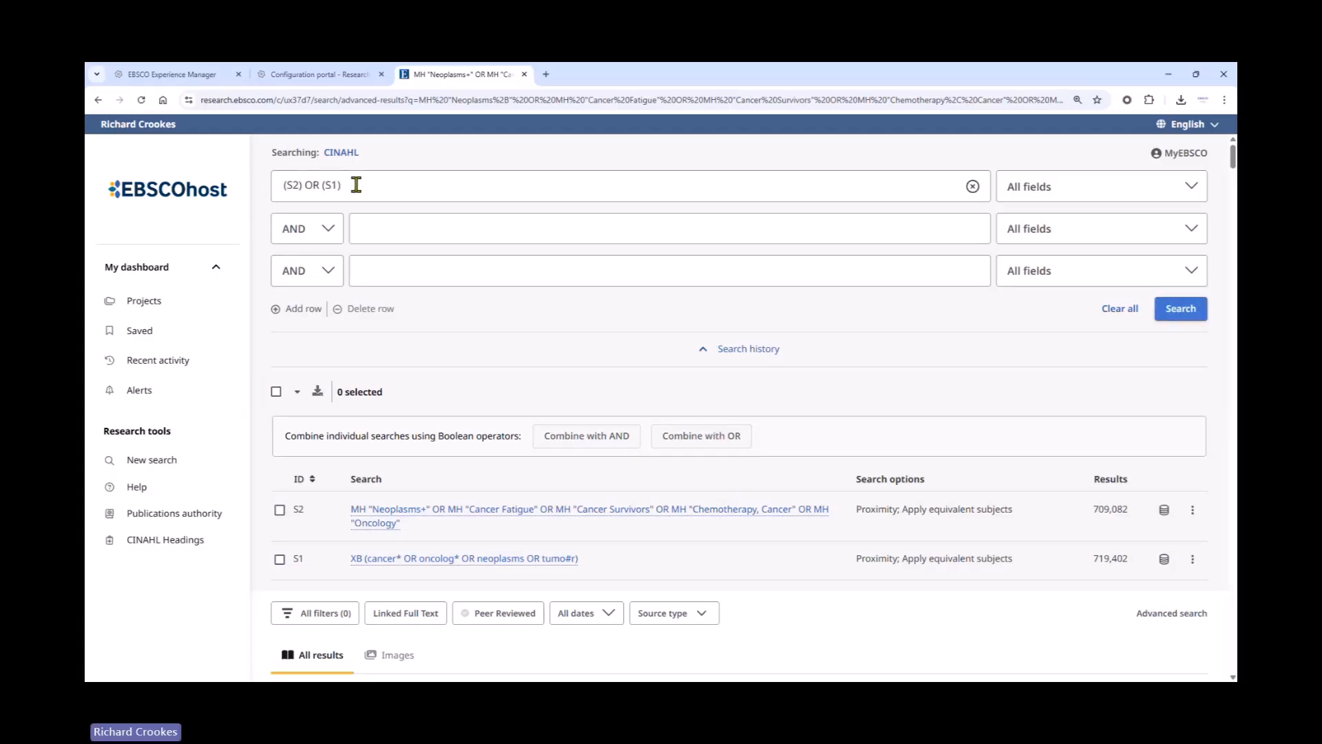
pyautogui.moveTo(356, 185); pyautogui.dragTo(274, 183)
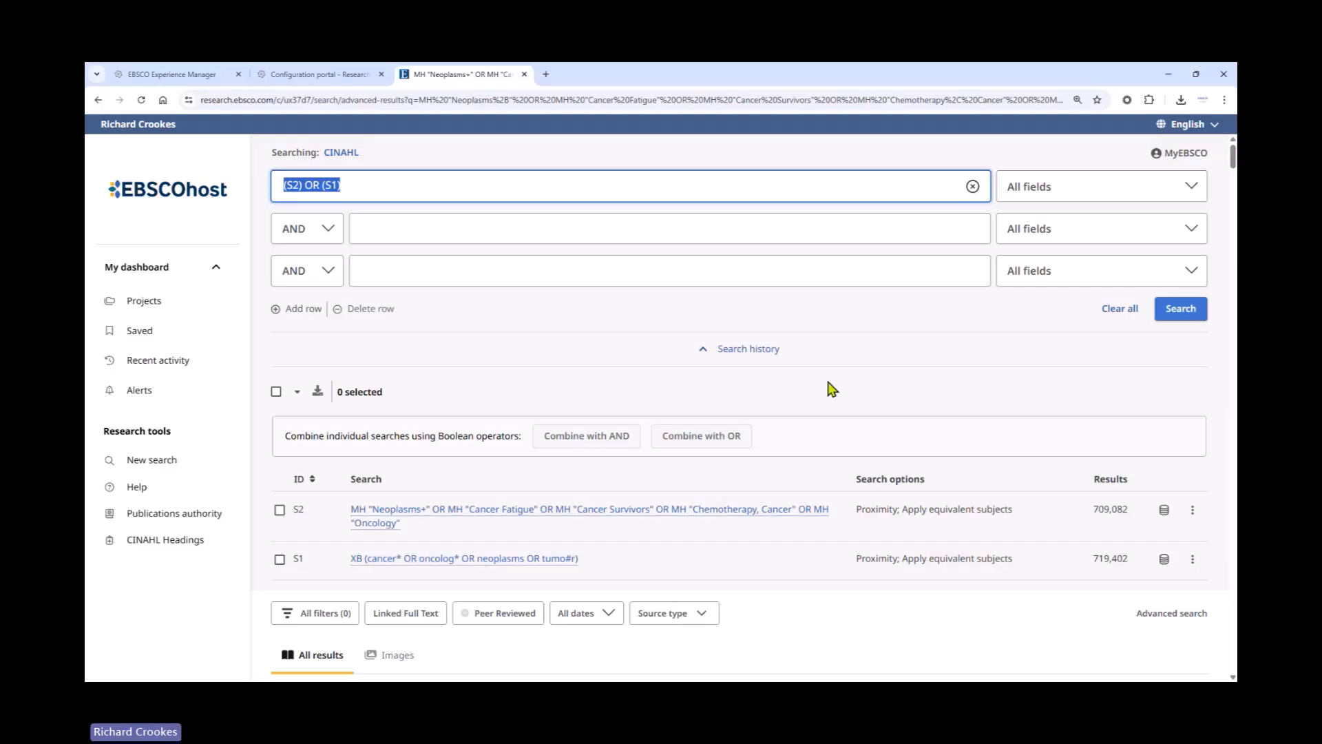
pyautogui.click(1173, 311)
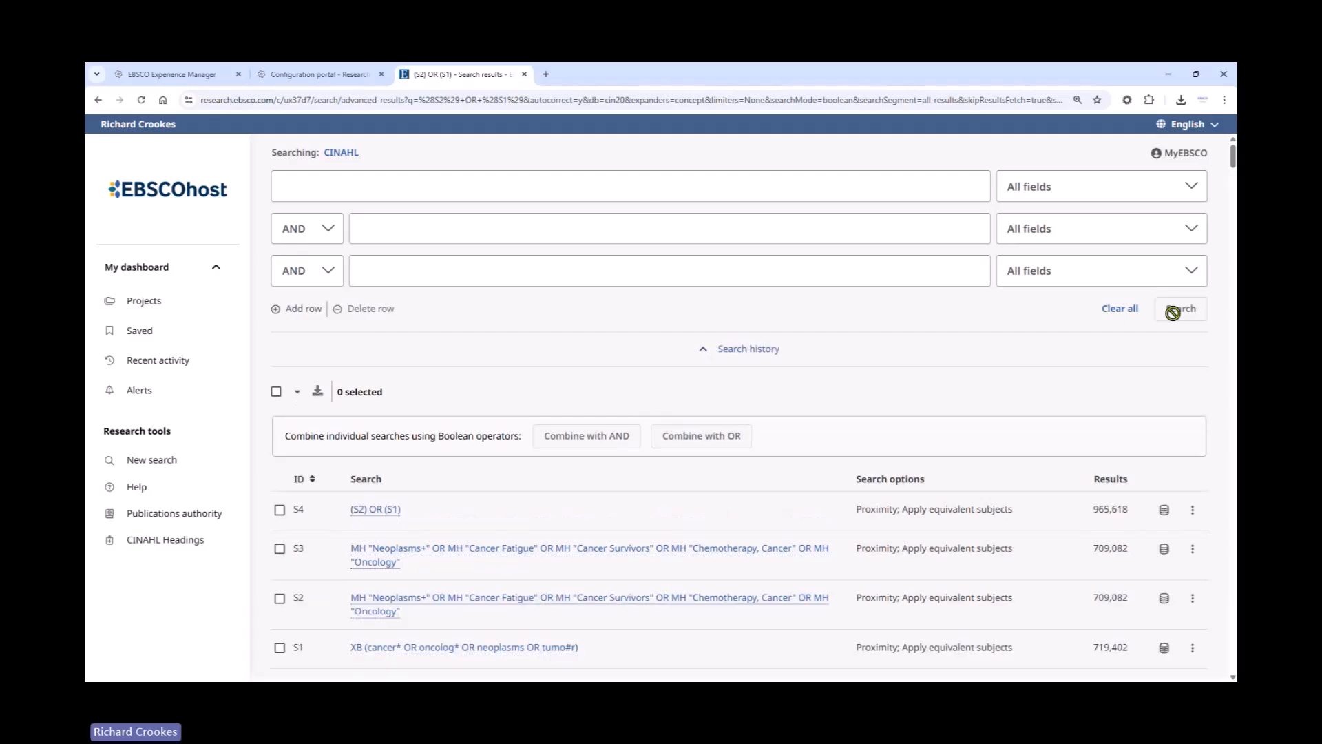
pyautogui.scroll(-3, 847, 520)
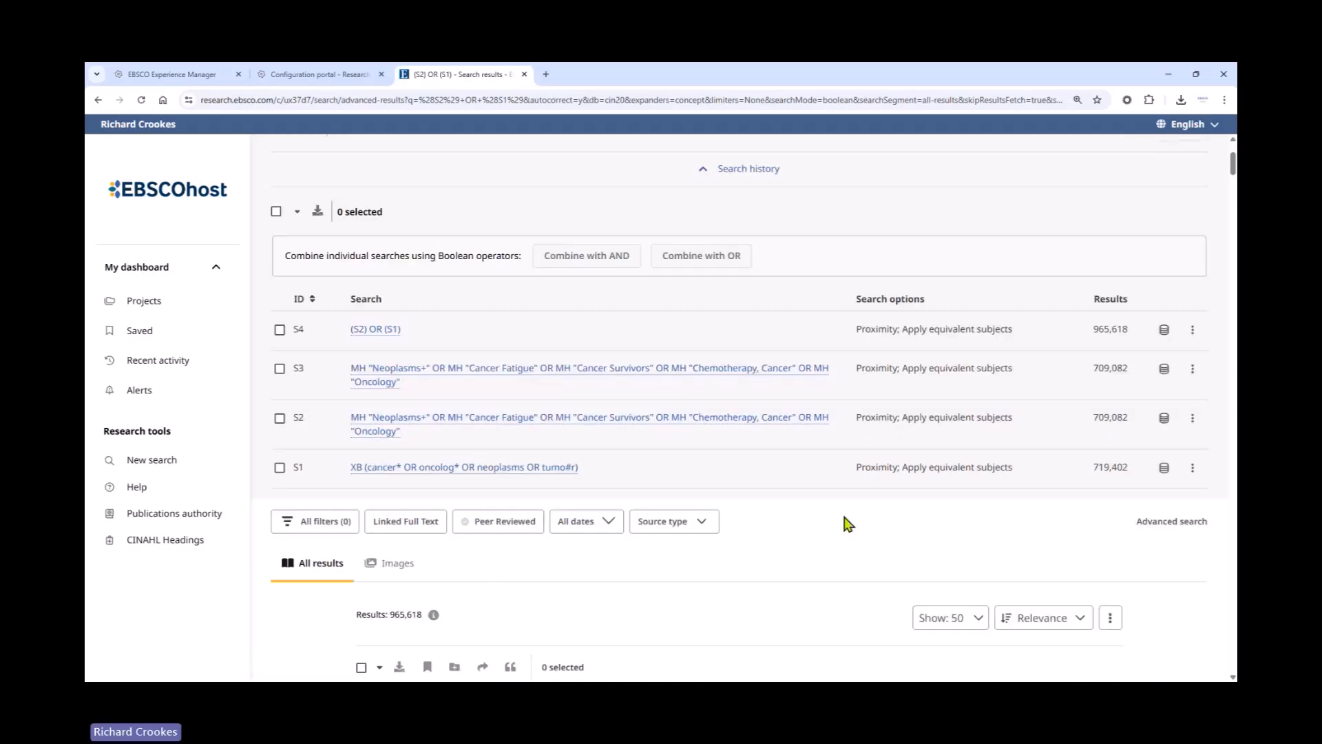
pyautogui.scroll(-2, 811, 488)
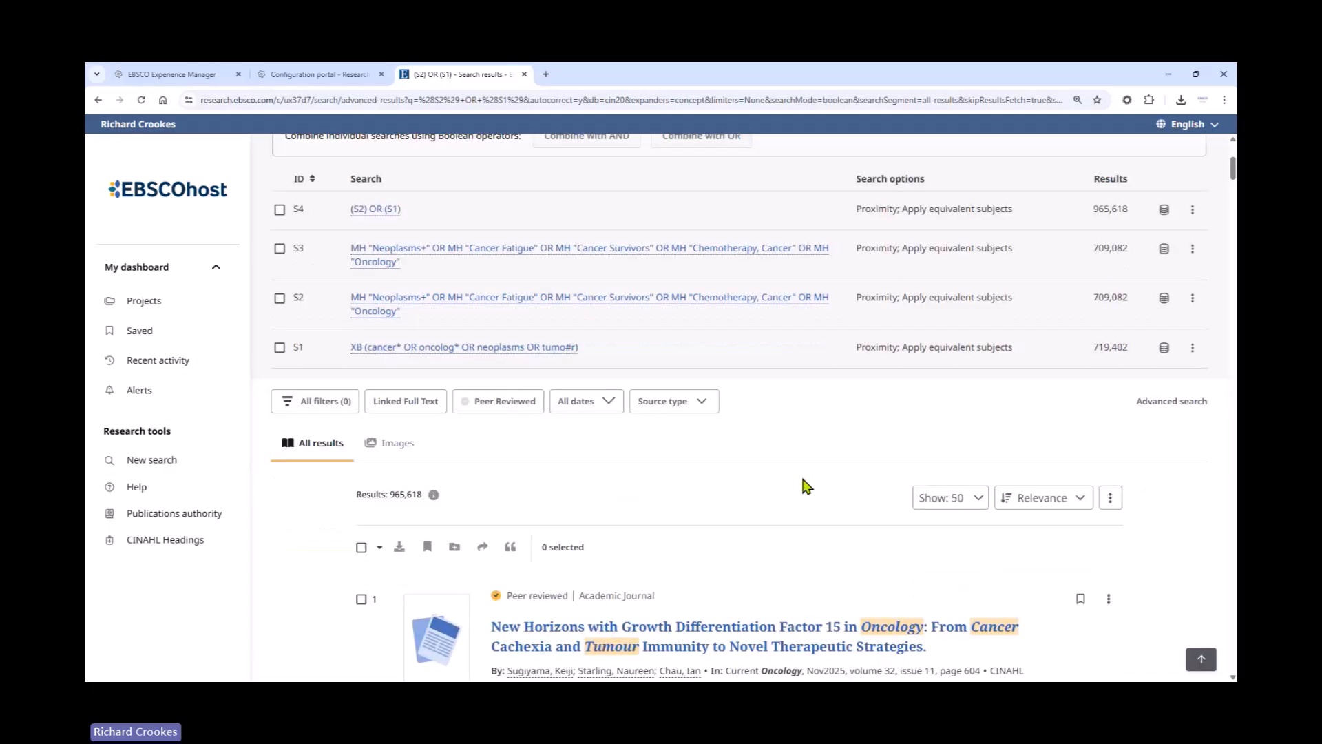
pyautogui.scroll(-1, 807, 487)
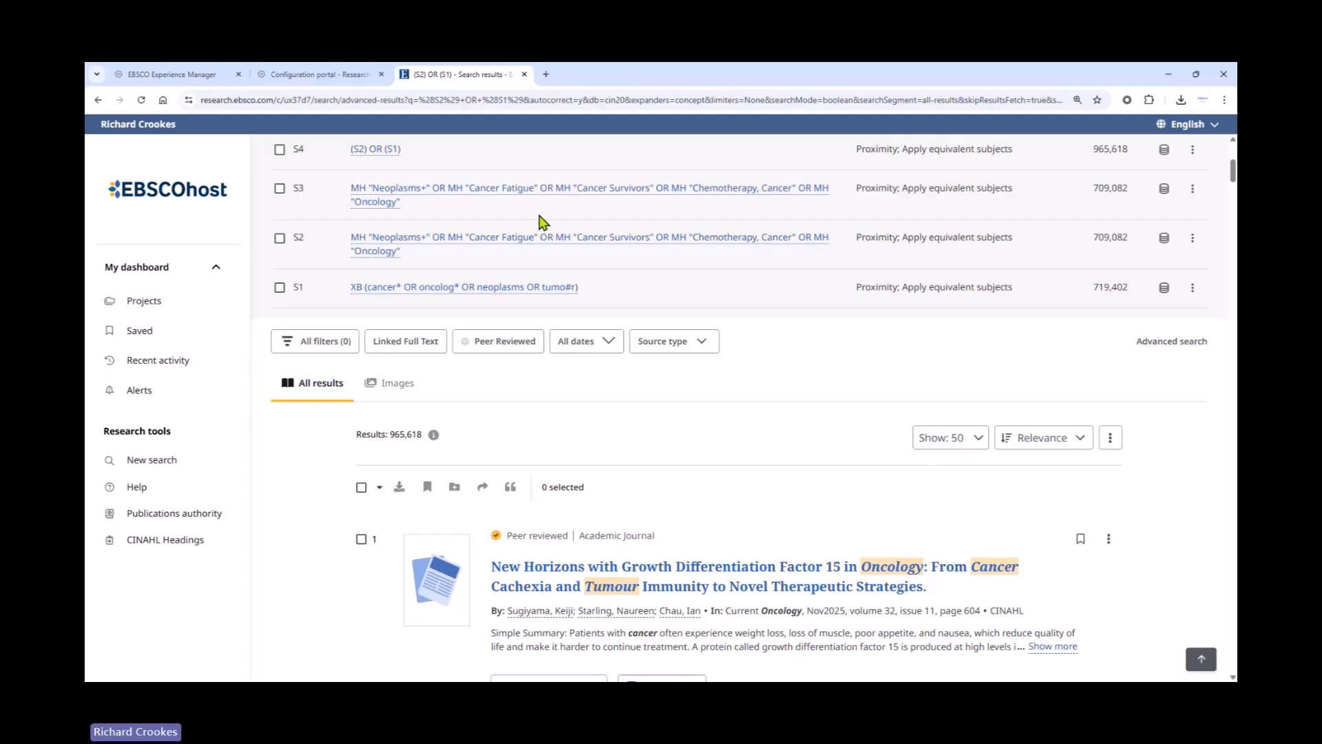
# Step: Set the first search row's field to Title or Abstract - XB for a new keyword search
pyautogui.scroll(3, 670, 332)
pyautogui.scroll(3, 670, 333)
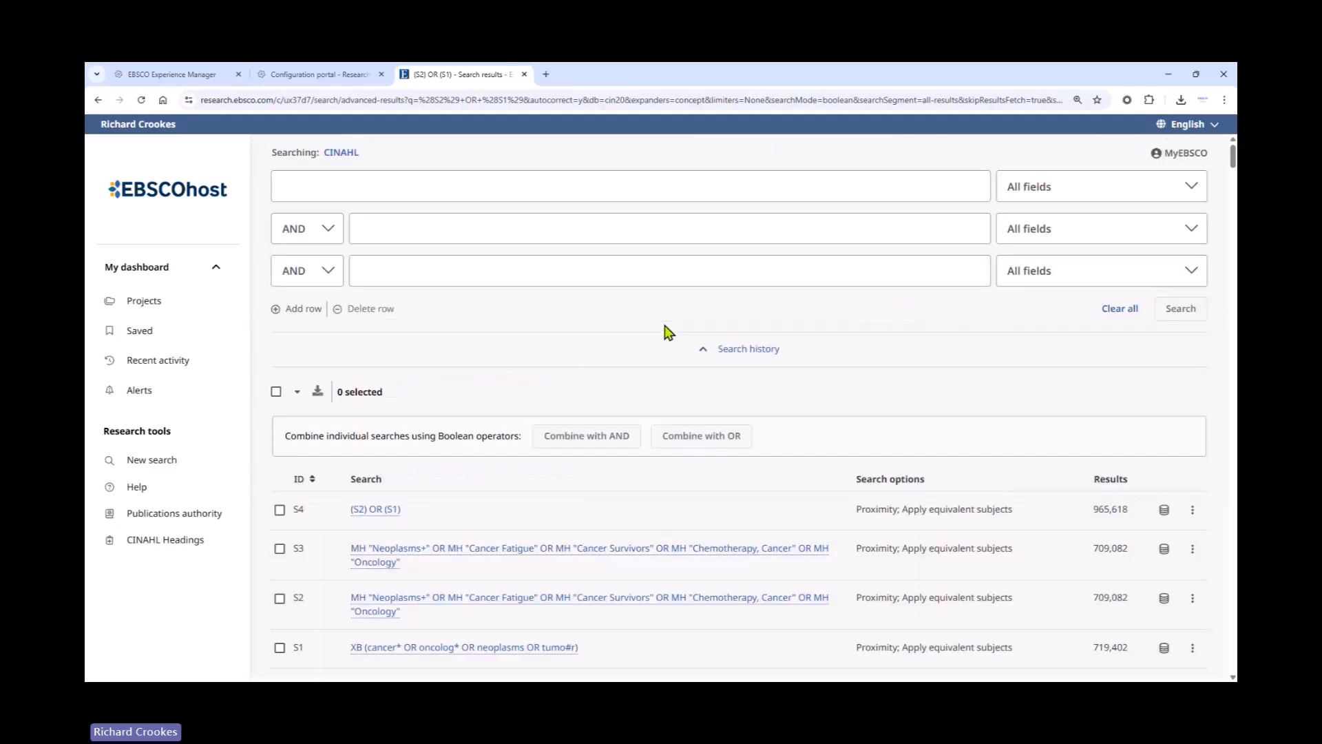
pyautogui.click(1079, 187)
pyautogui.click(1094, 318)
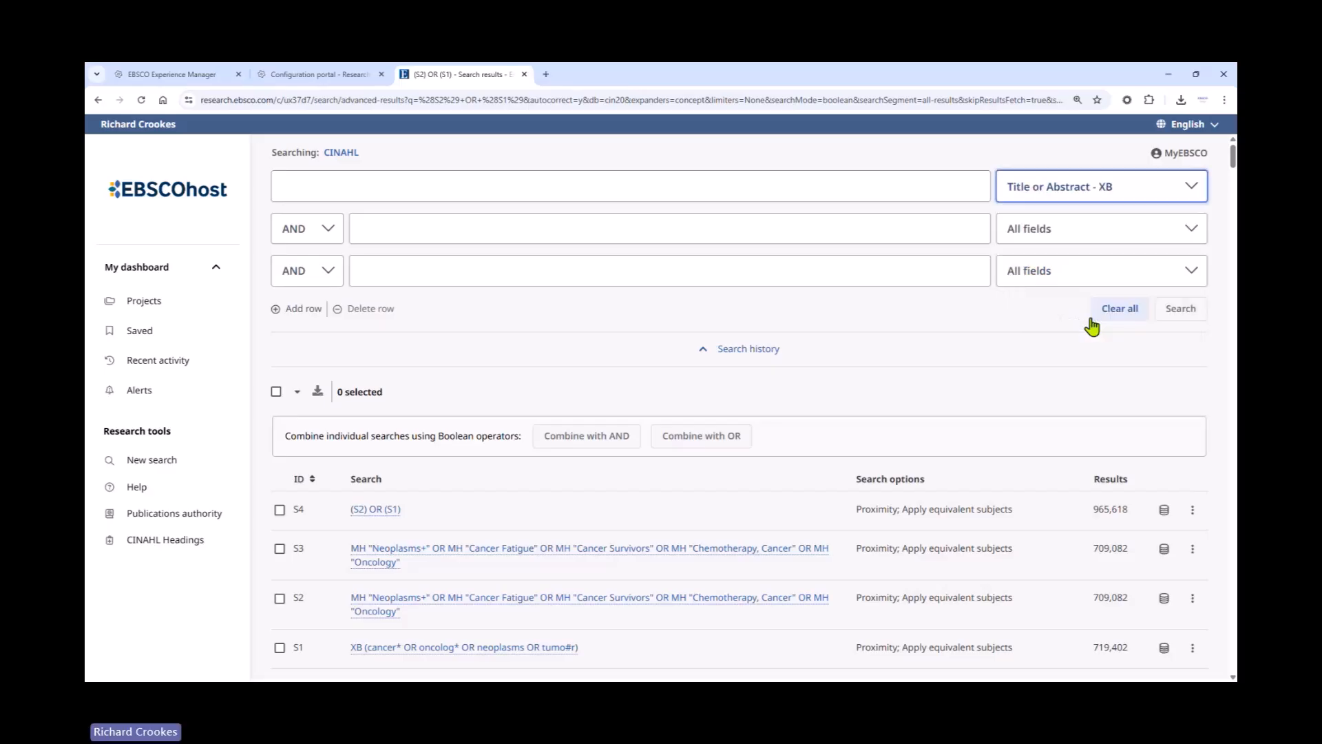
pyautogui.click(650, 186)
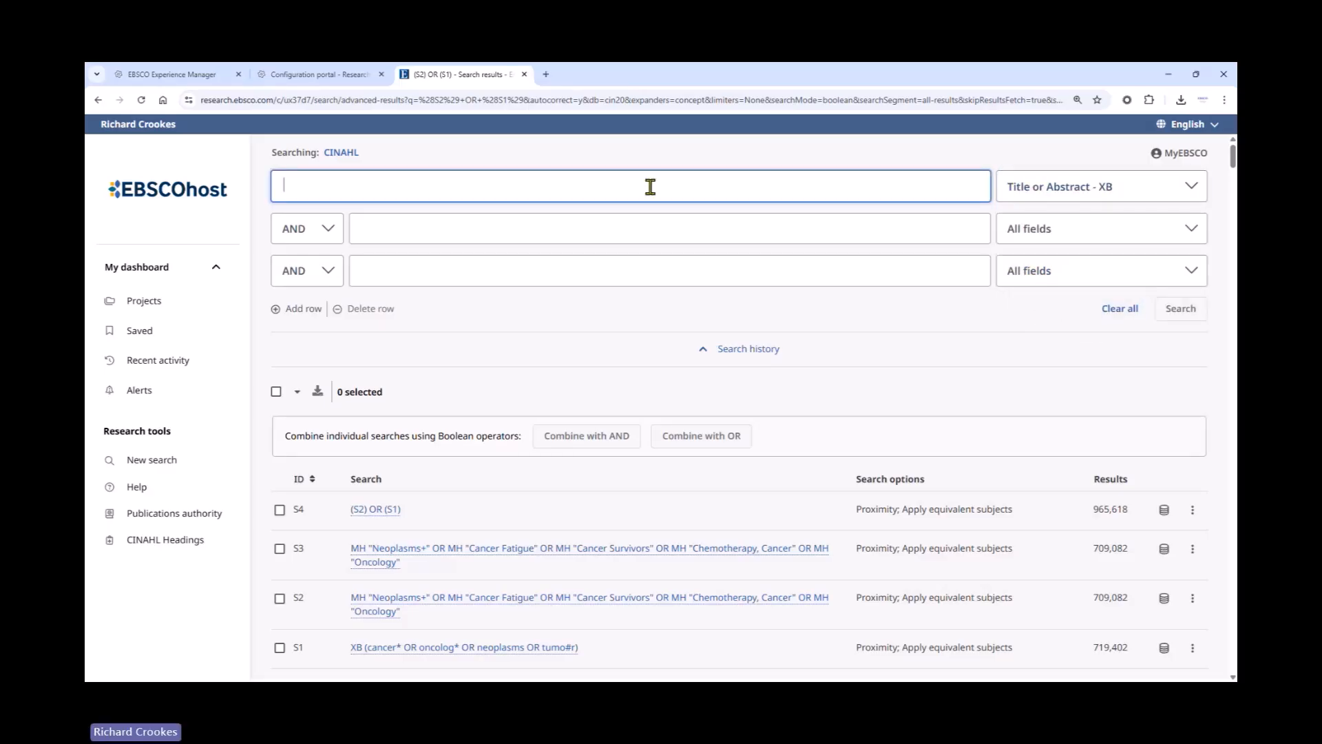
# Step: Enter the query fatigue OR exhaust* OR tired* OR letharg* in the first search row and run it
pyautogui.write('fatigu')
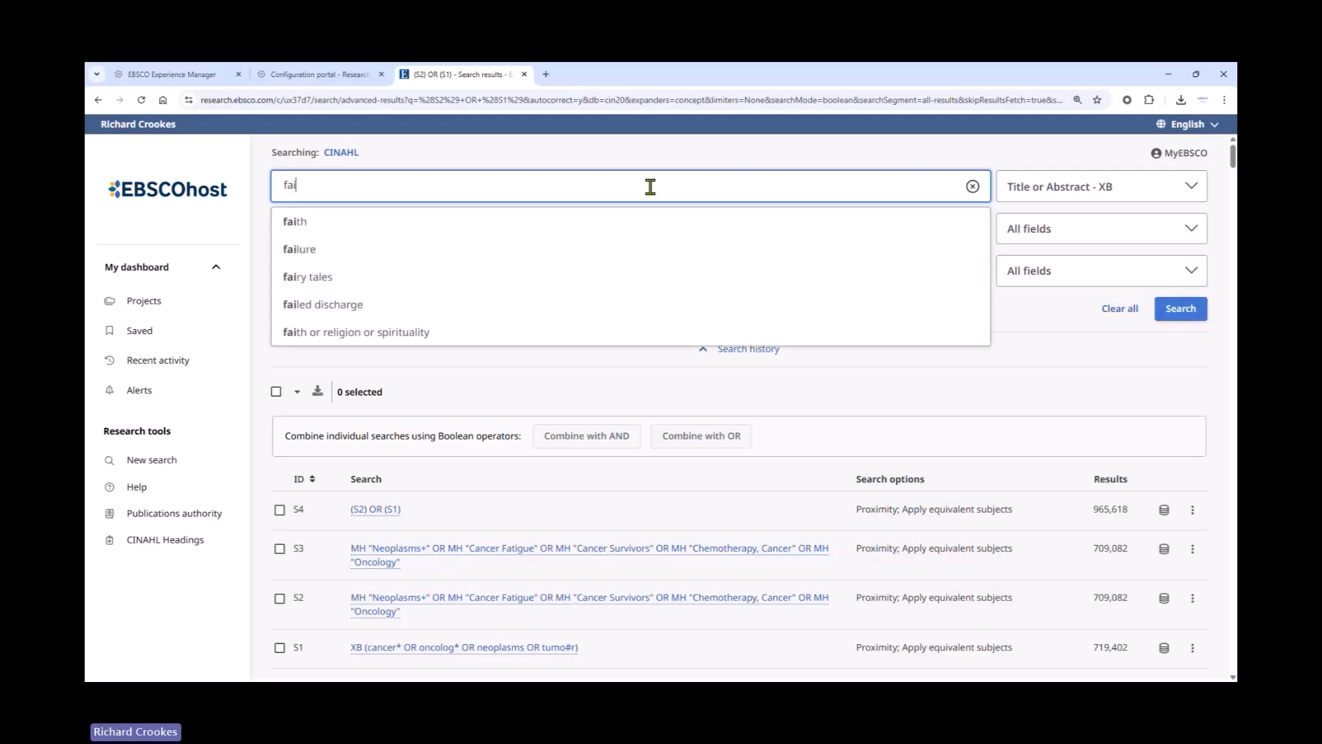
pyautogui.write('e OR ')
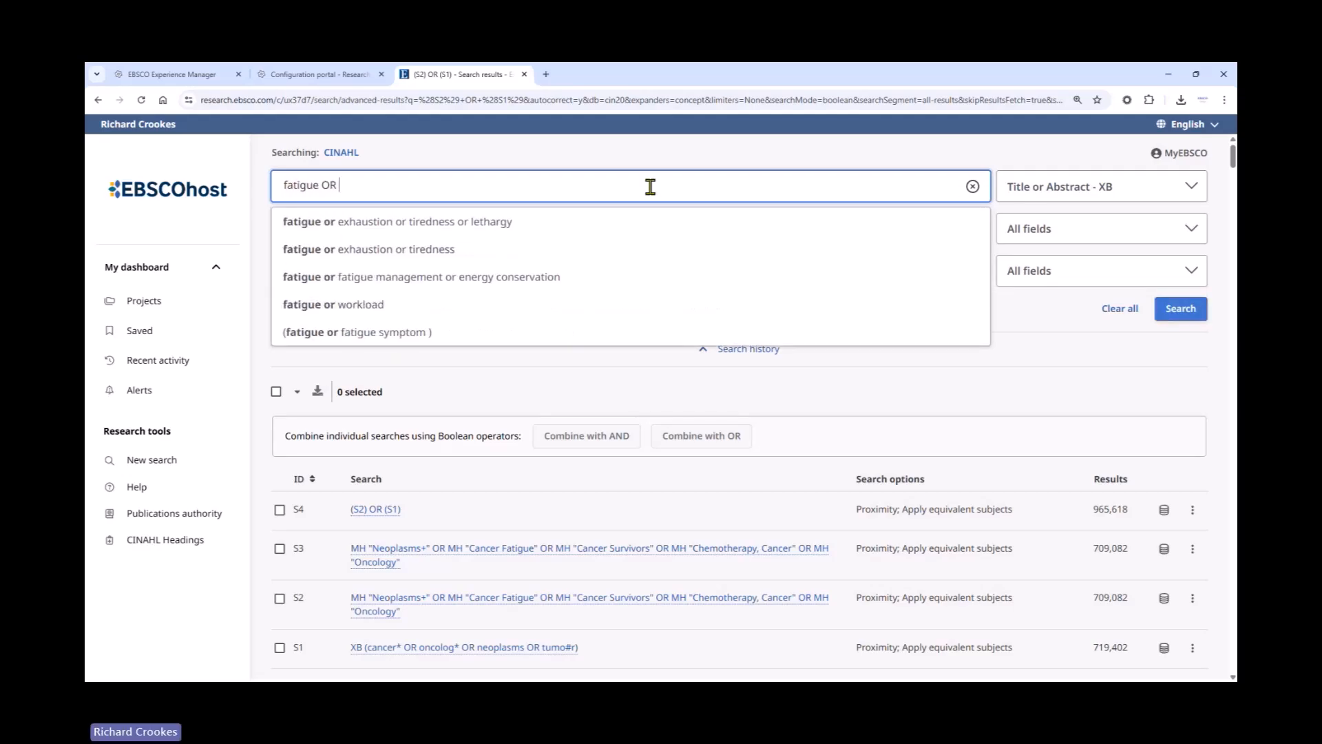
pyautogui.write('ex')
pyautogui.write('haust')
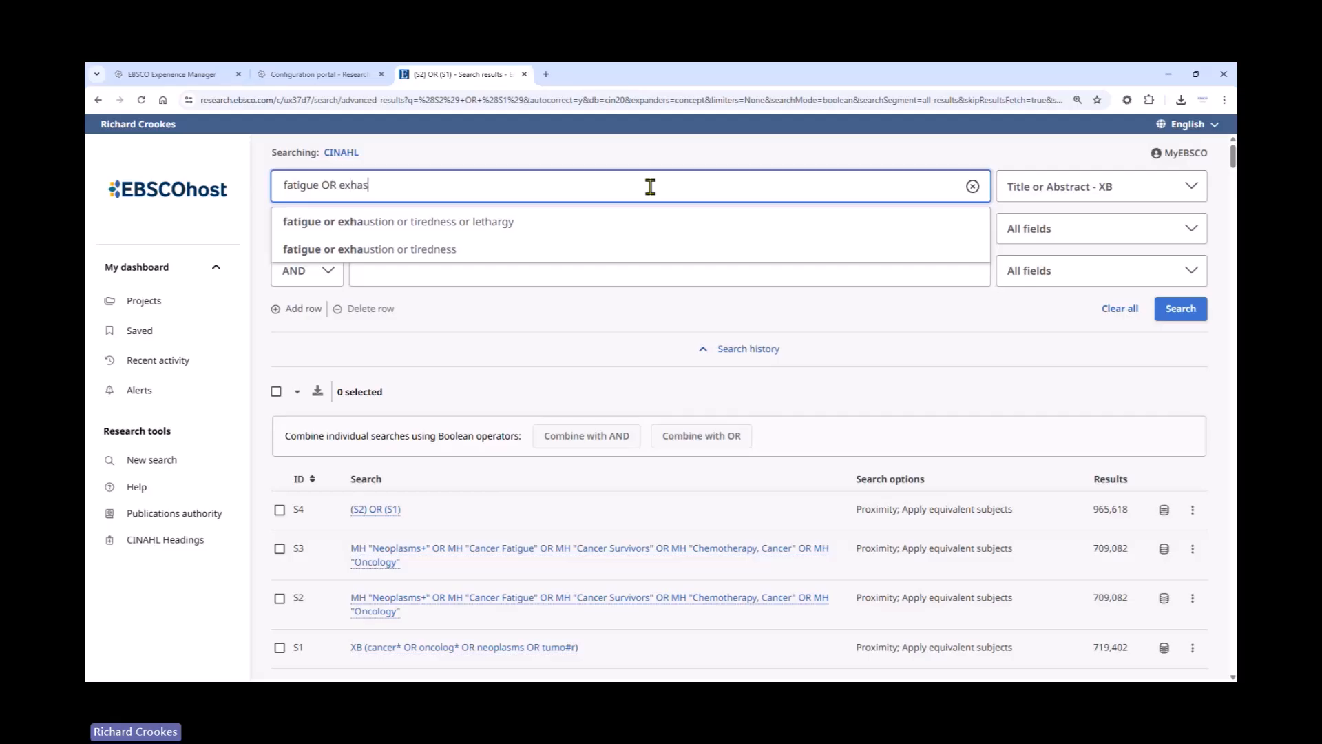
pyautogui.write('*')
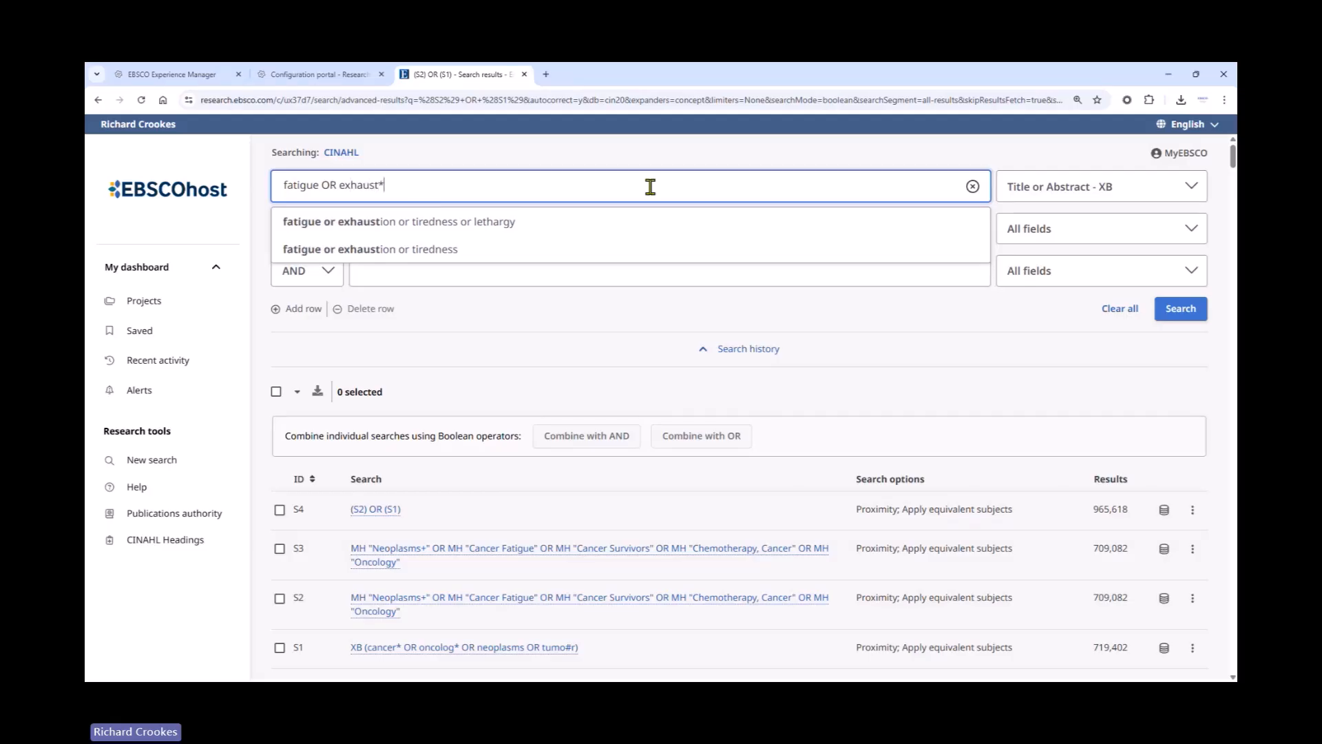
pyautogui.write(' OR ')
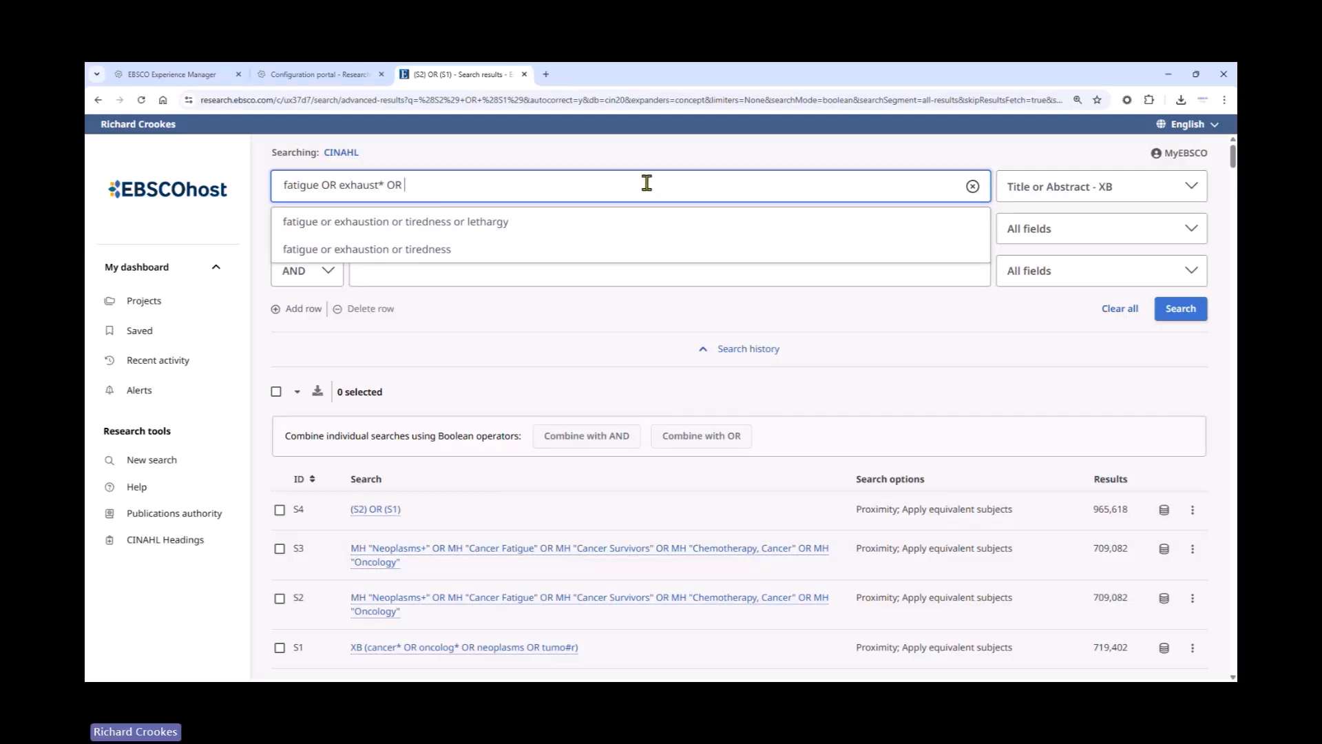
pyautogui.write('tired')
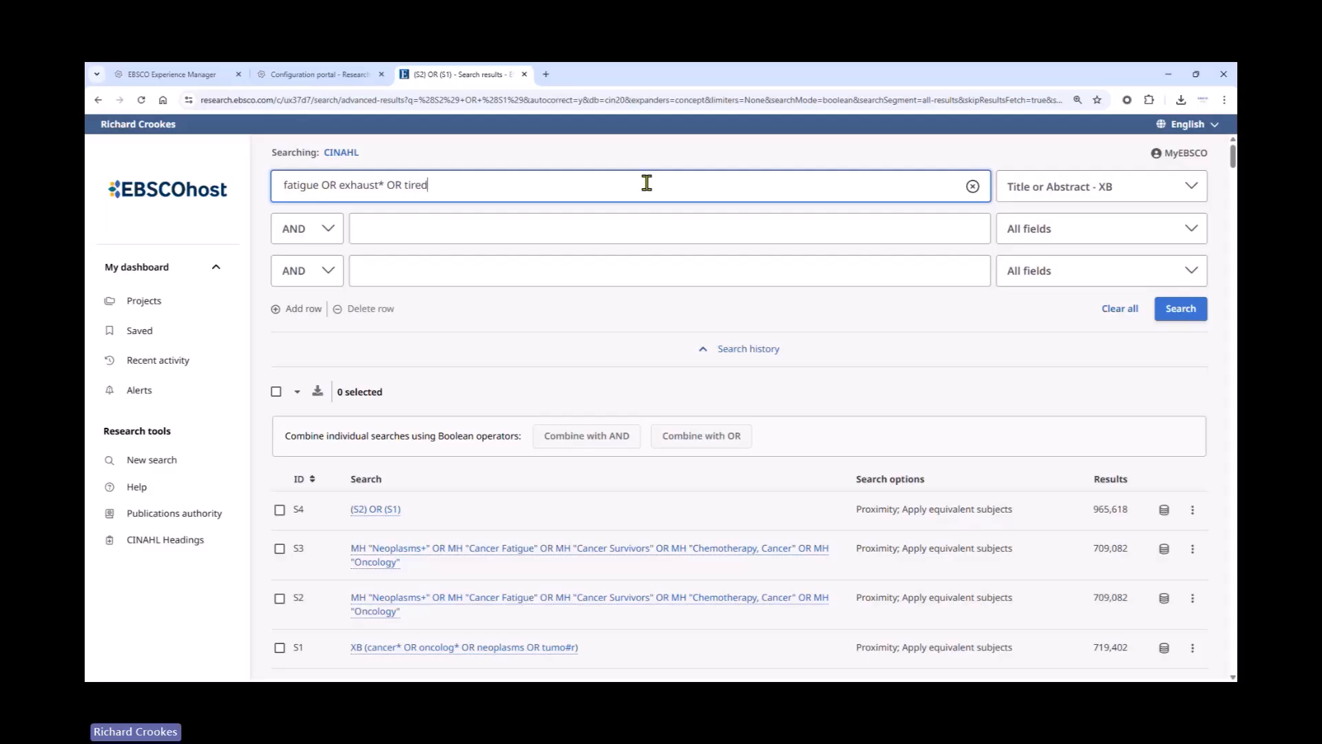
pyautogui.write('*')
pyautogui.write(' OR le')
pyautogui.write('thea')
pyautogui.press('BackSpace')
pyautogui.press('BackSpace')
pyautogui.write('arg*')
pyautogui.click(1171, 316)
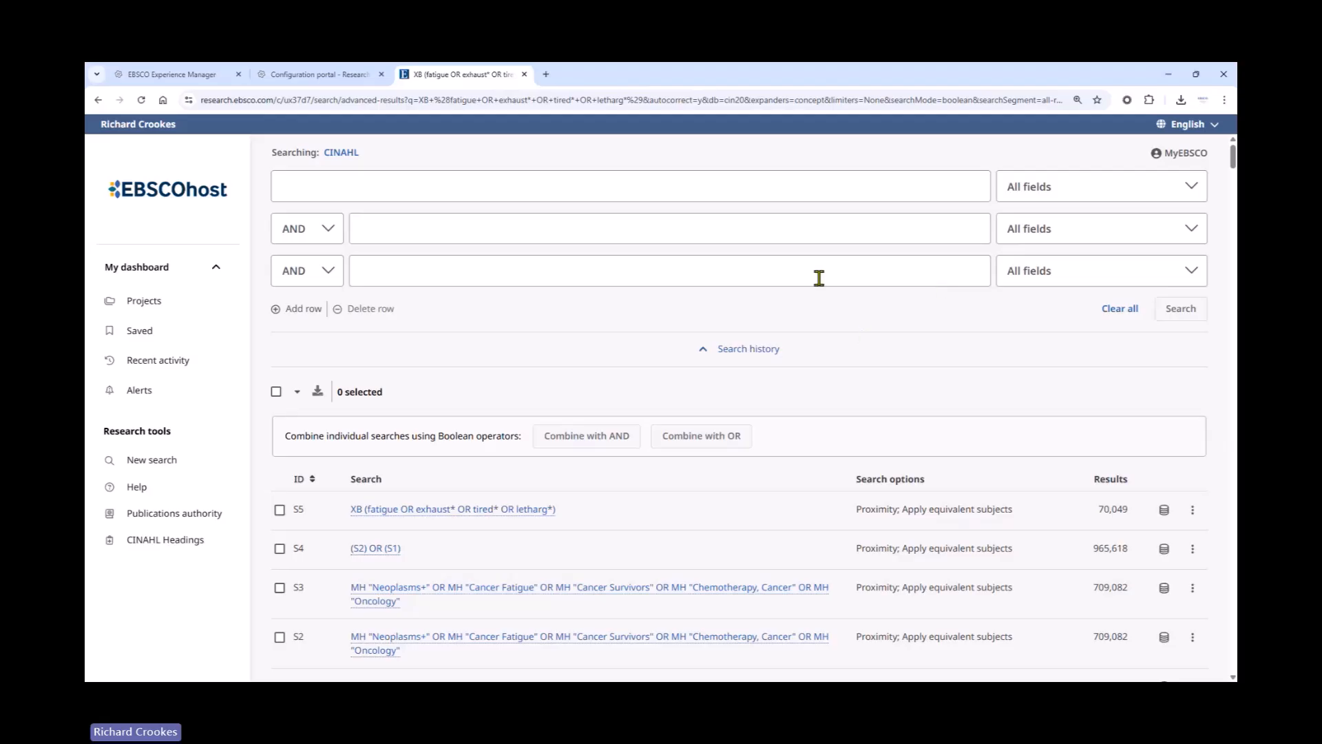
# Step: Open the search details of the fatigue keyword search S5 from the search history and open its query for editing
pyautogui.scroll(-3, 819, 283)
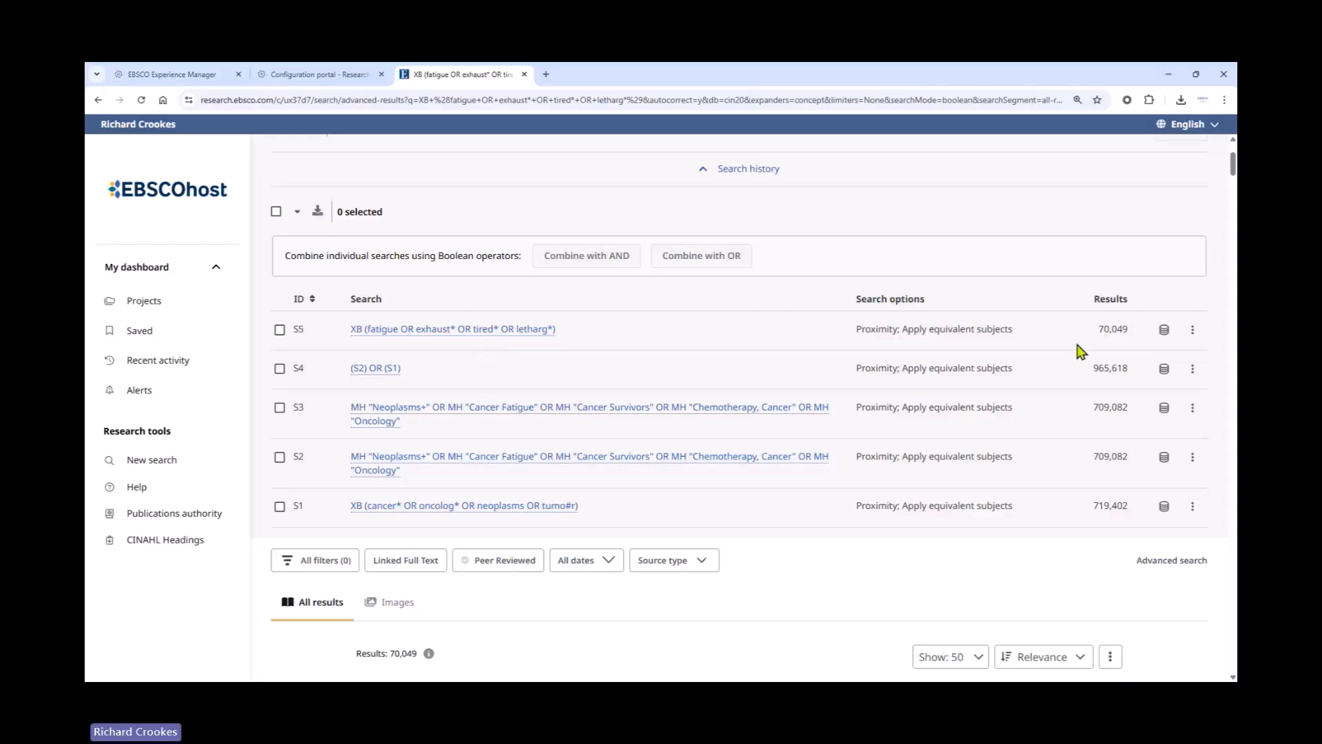
pyautogui.click(1193, 331)
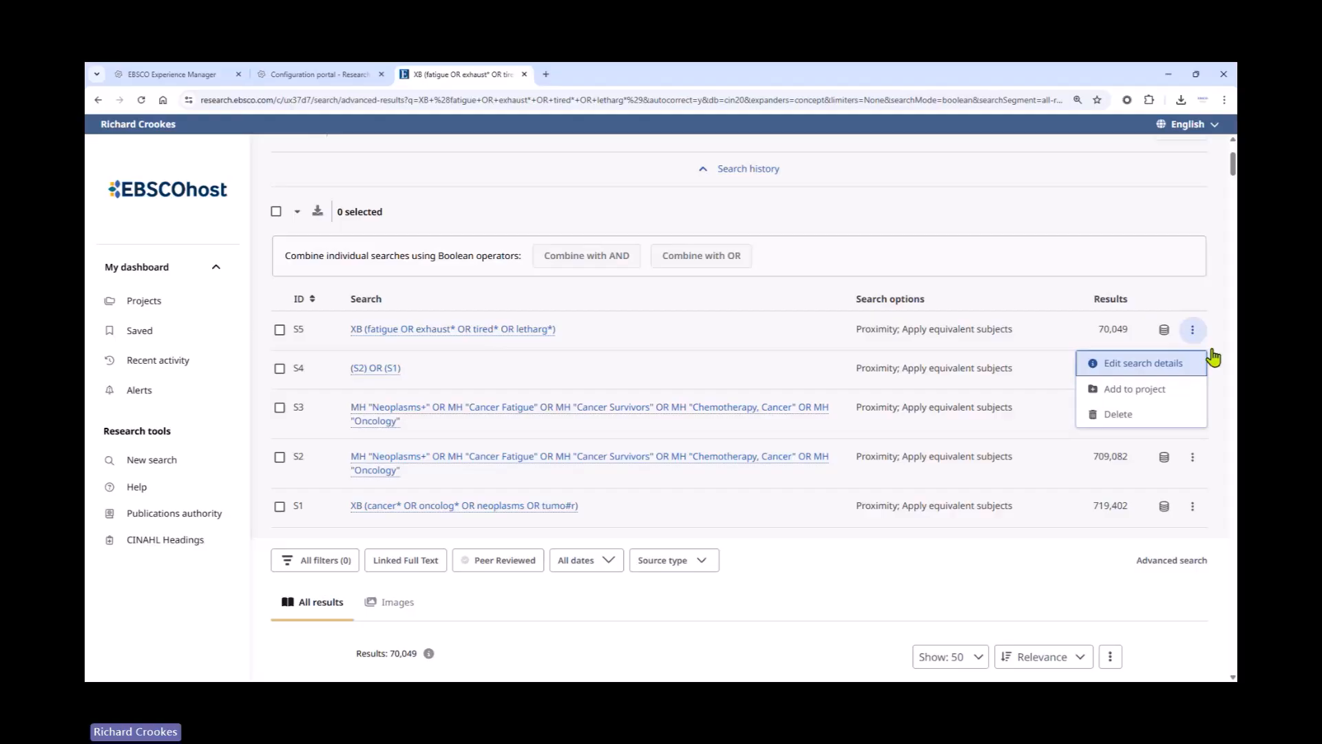
pyautogui.click(1154, 371)
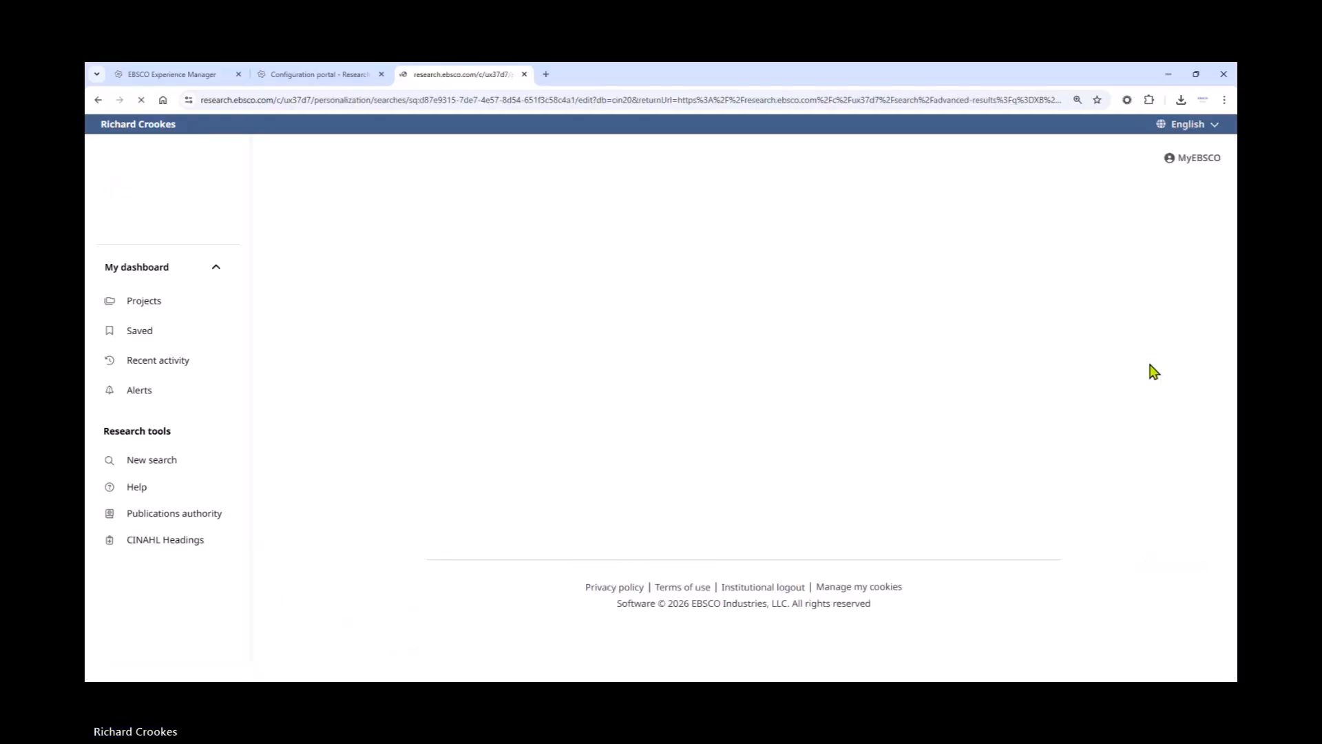
pyautogui.scroll(-3, 1154, 371)
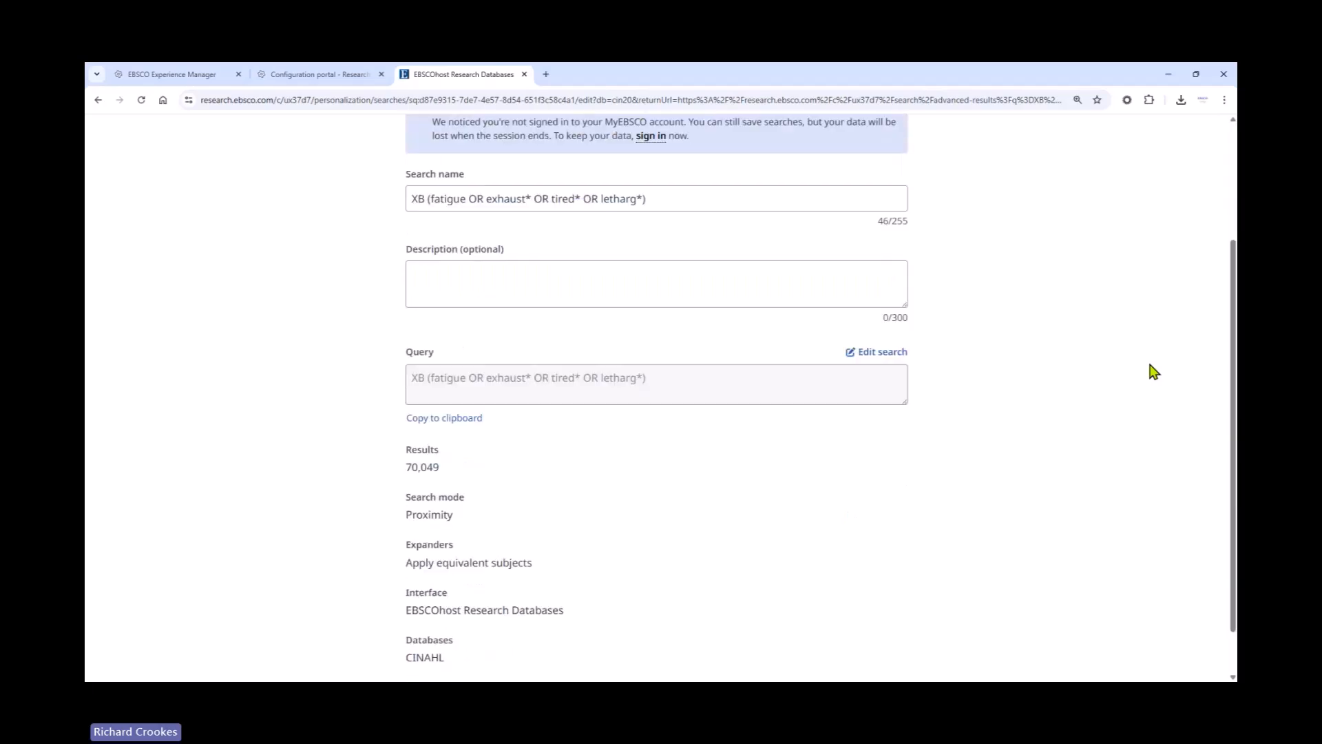
pyautogui.click(895, 339)
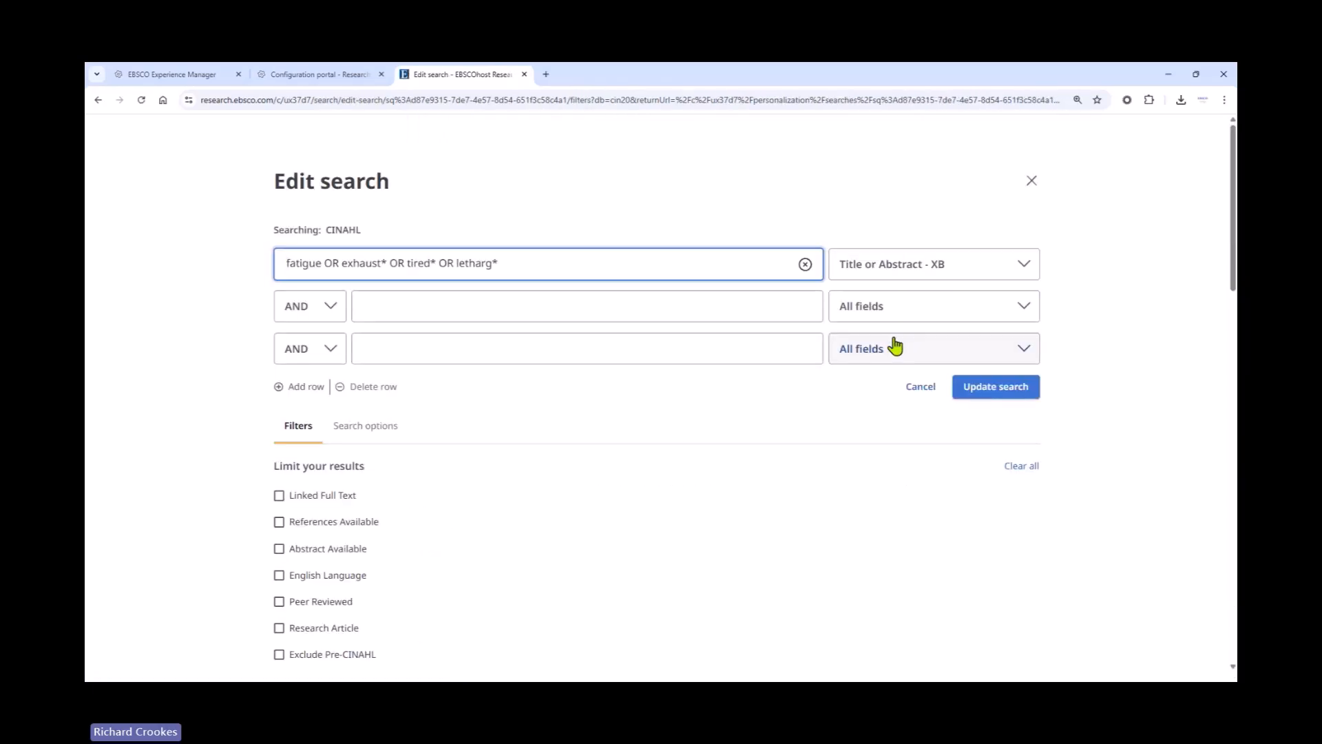
# Step: Change tired* to tire* in the fatigue keyword query, update the search and return to the search history
pyautogui.click(430, 262)
pyautogui.press('Delete')
pyautogui.press('BackSpace')
pyautogui.write('*')
pyautogui.click(1011, 397)
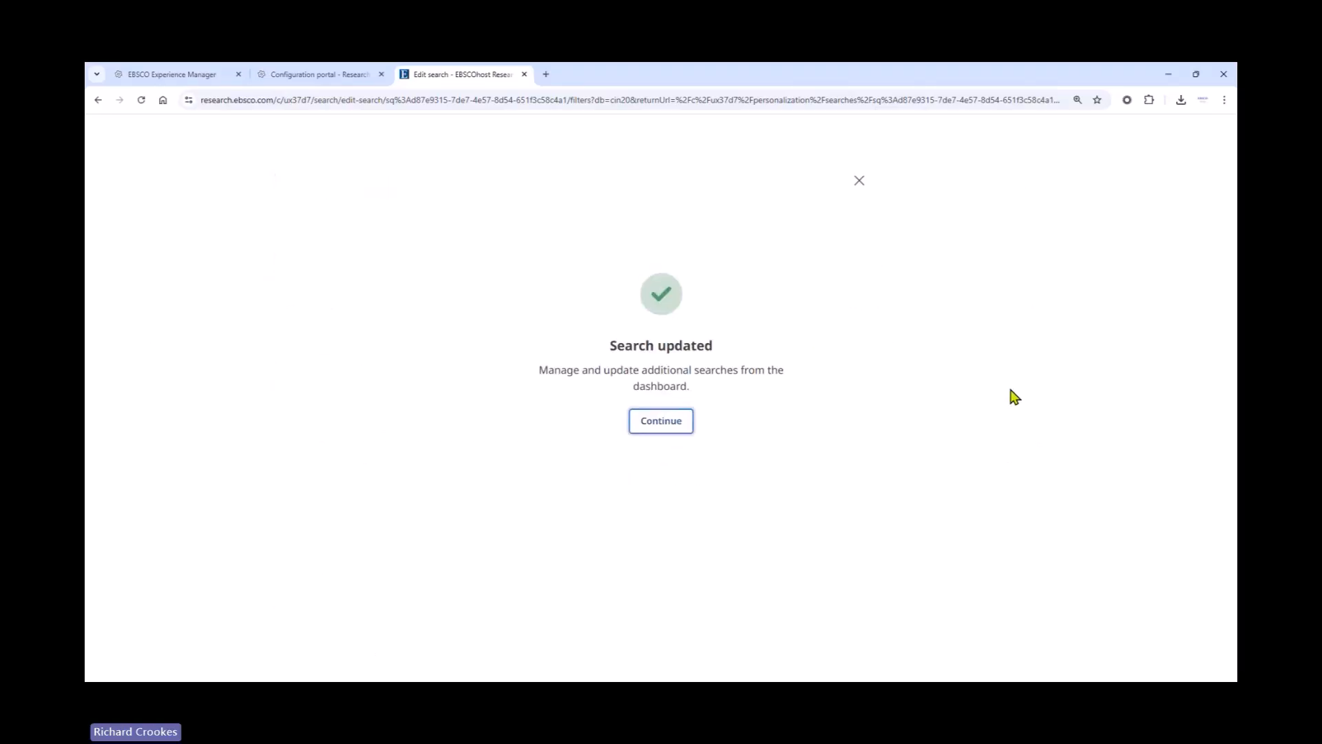
pyautogui.click(671, 427)
pyautogui.click(900, 200)
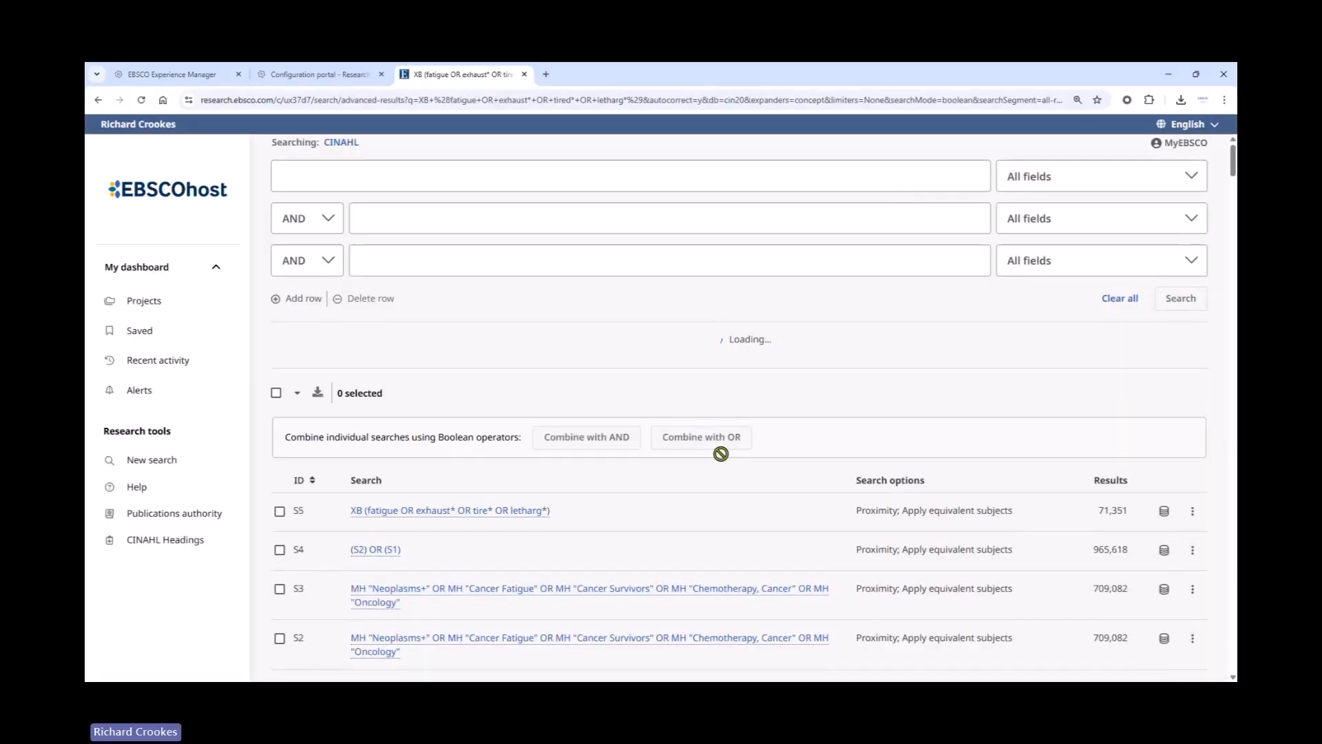
pyautogui.scroll(-2, 698, 464)
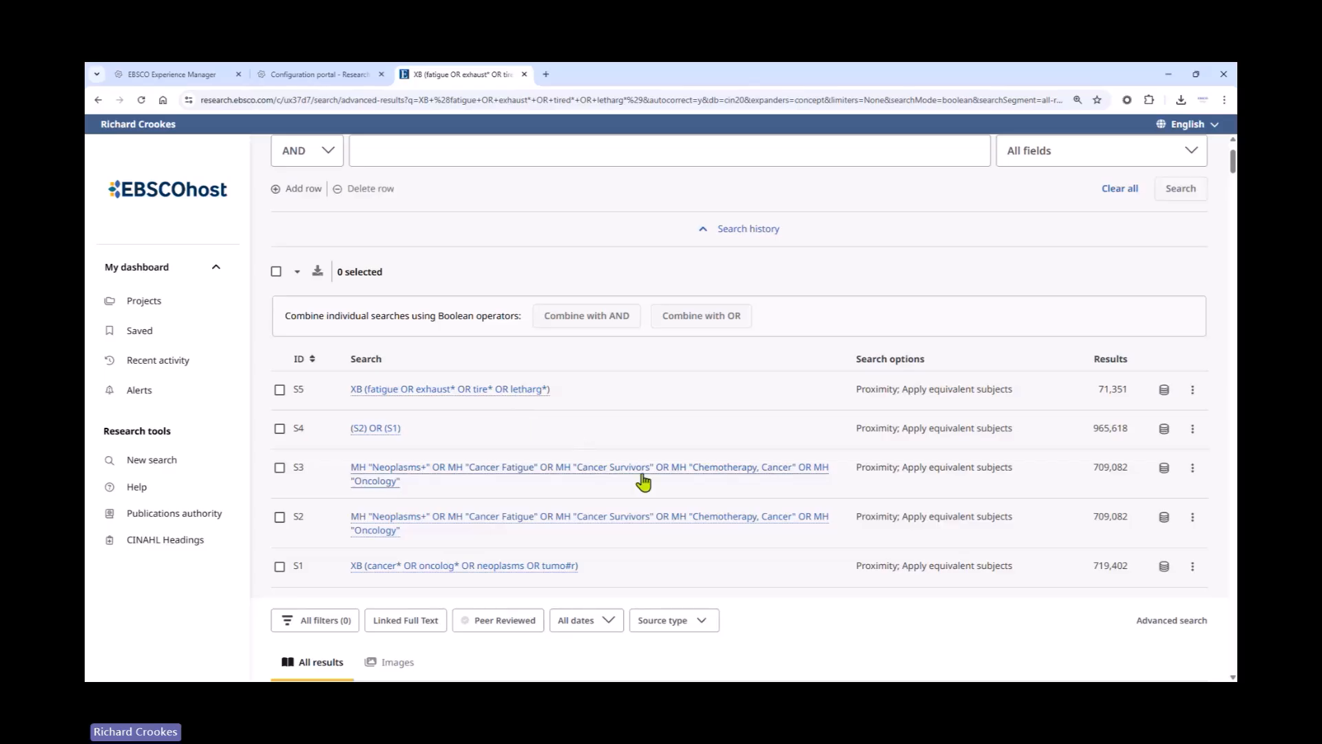
pyautogui.scroll(2, 681, 507)
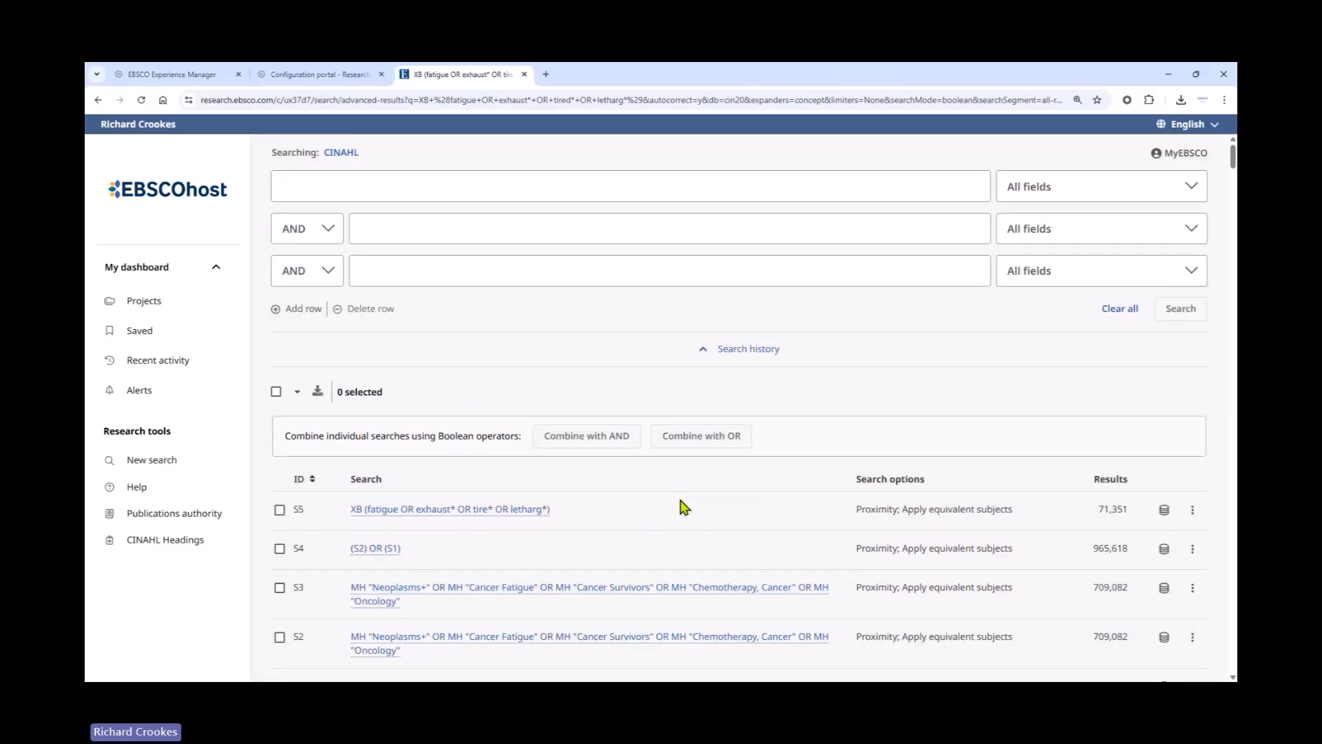
# Step: Start a new search and look up fatigue in the CINAHL Headings
pyautogui.click(173, 466)
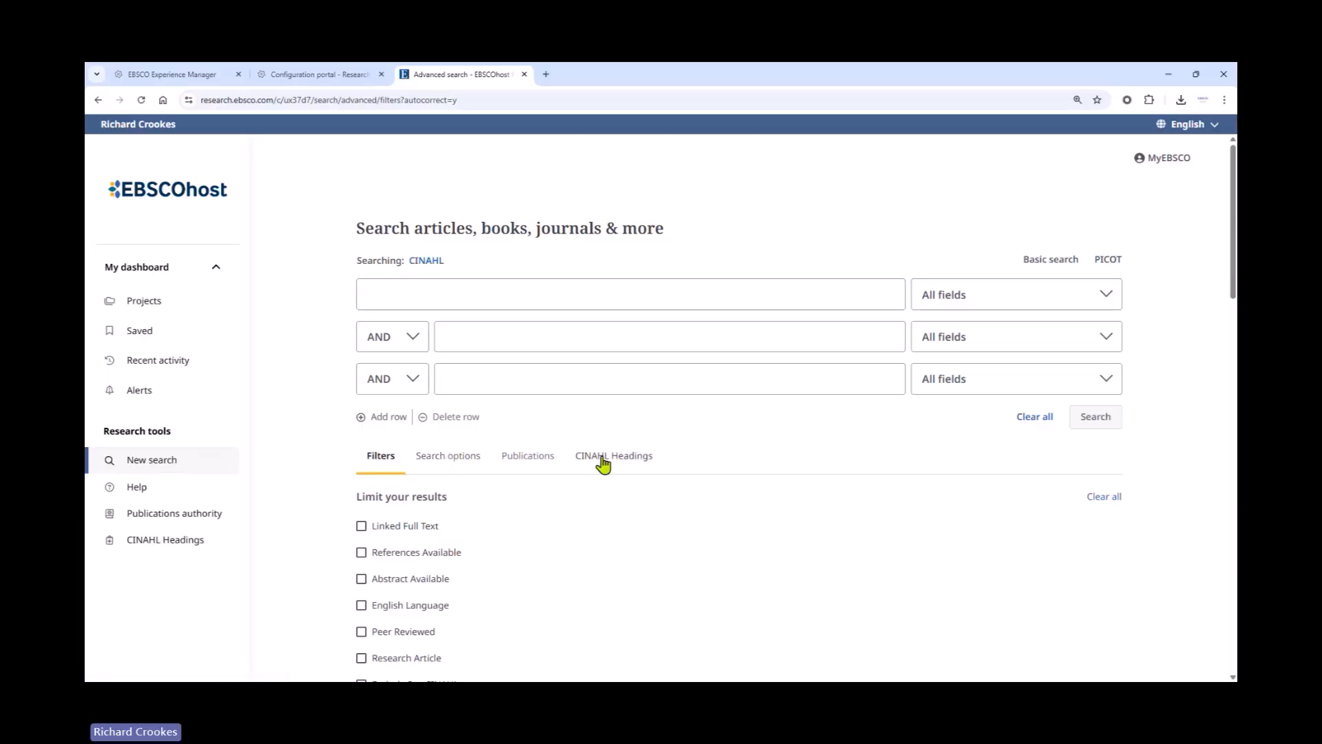
pyautogui.click(603, 465)
pyautogui.click(571, 502)
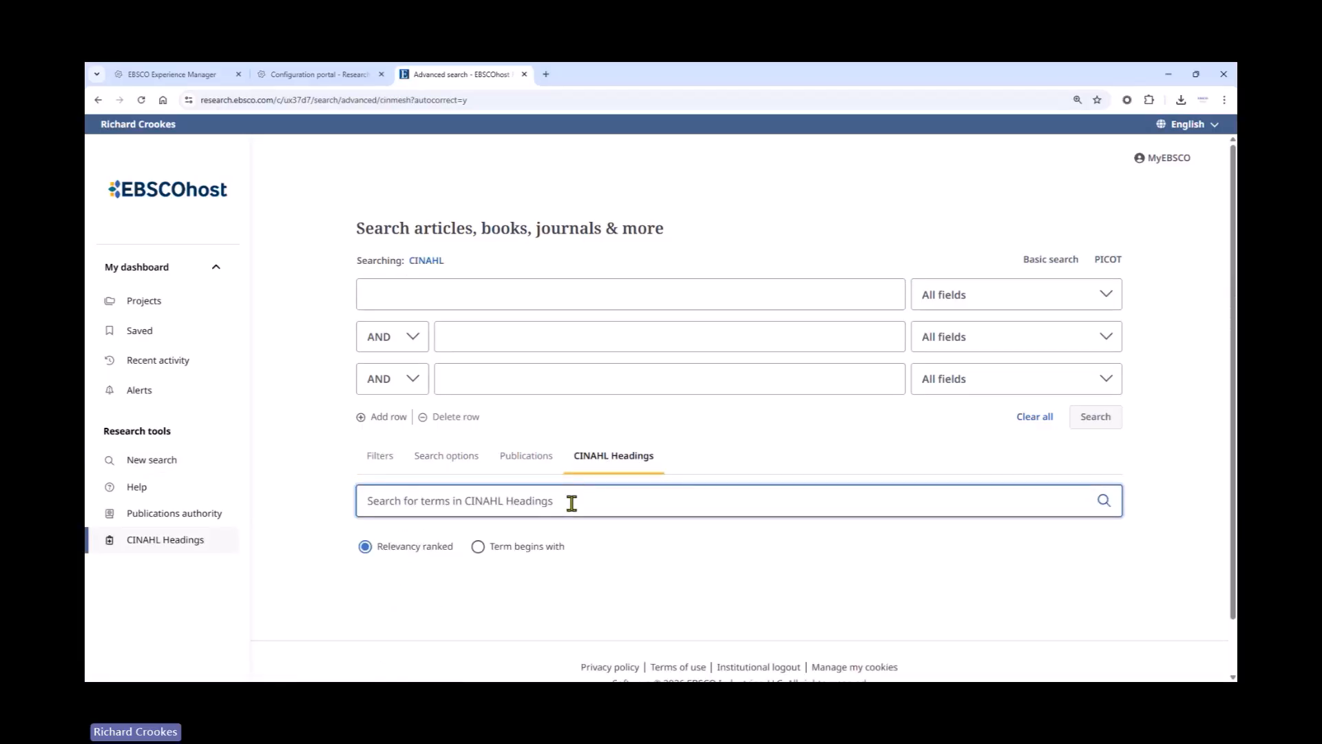
pyautogui.write('fatig')
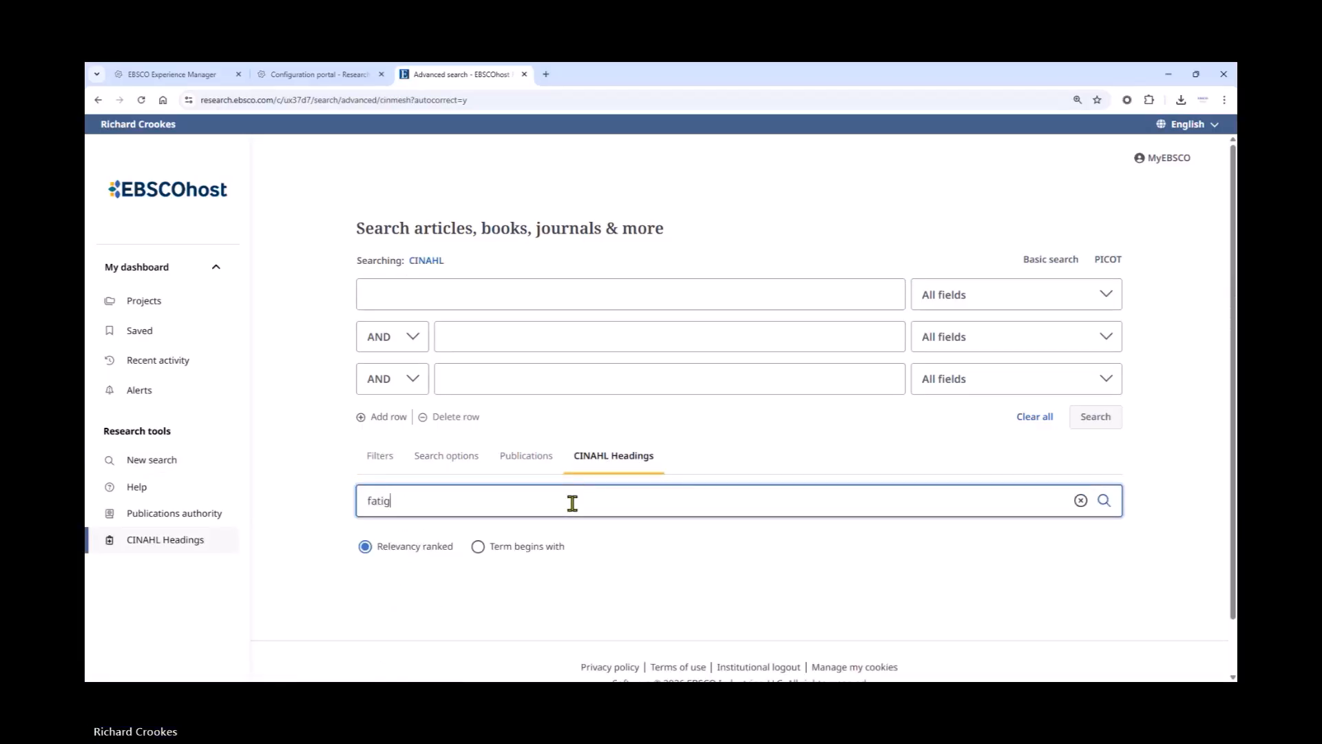
pyautogui.write('ue')
pyautogui.press('Return')
pyautogui.scroll(-3, 749, 481)
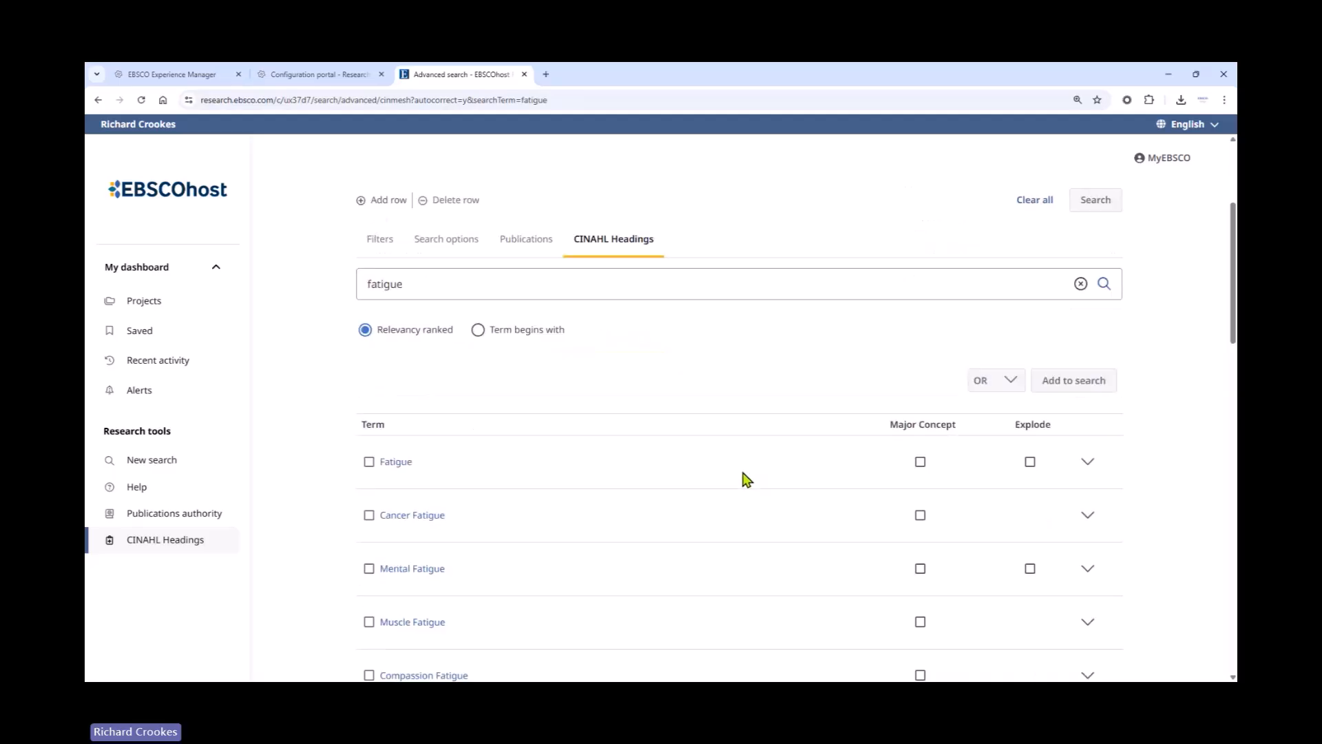
pyautogui.scroll(-2, 748, 480)
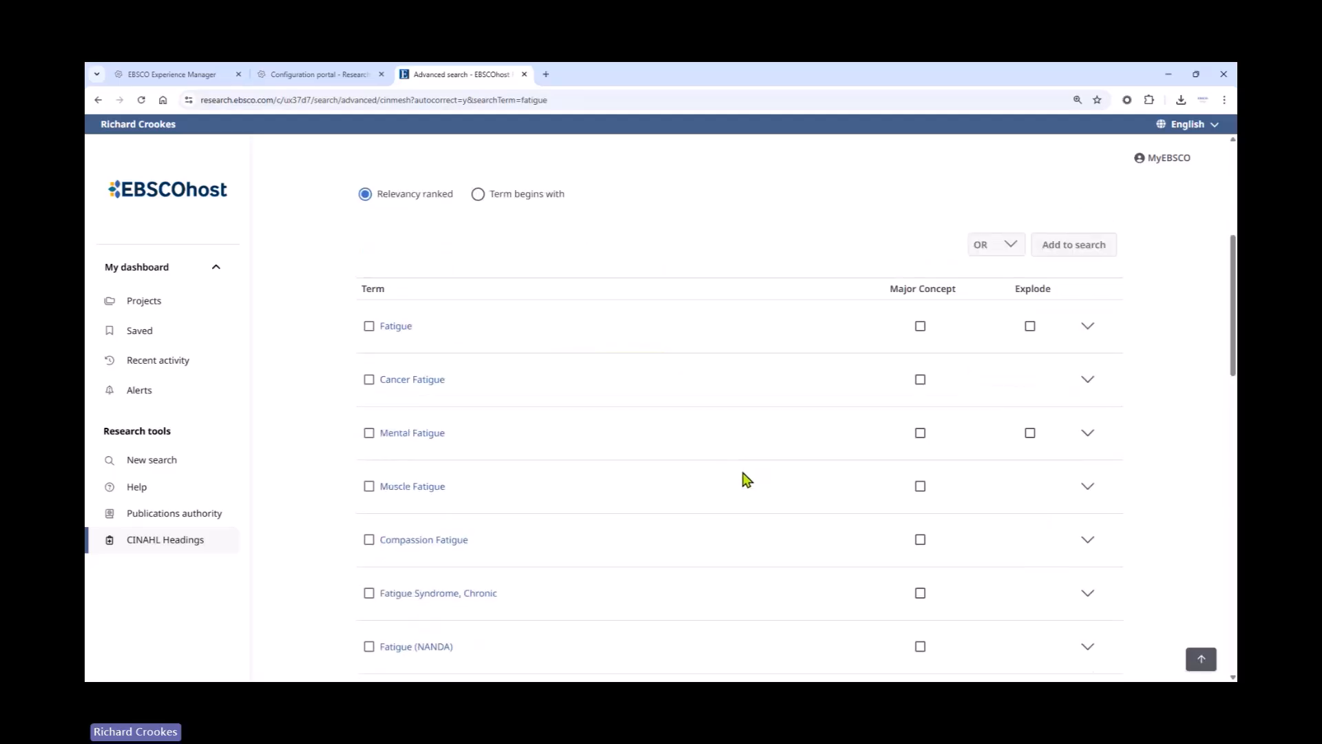
# Step: Open the Fatigue heading and select both Fatigue and its related heading Exertion
pyautogui.click(397, 318)
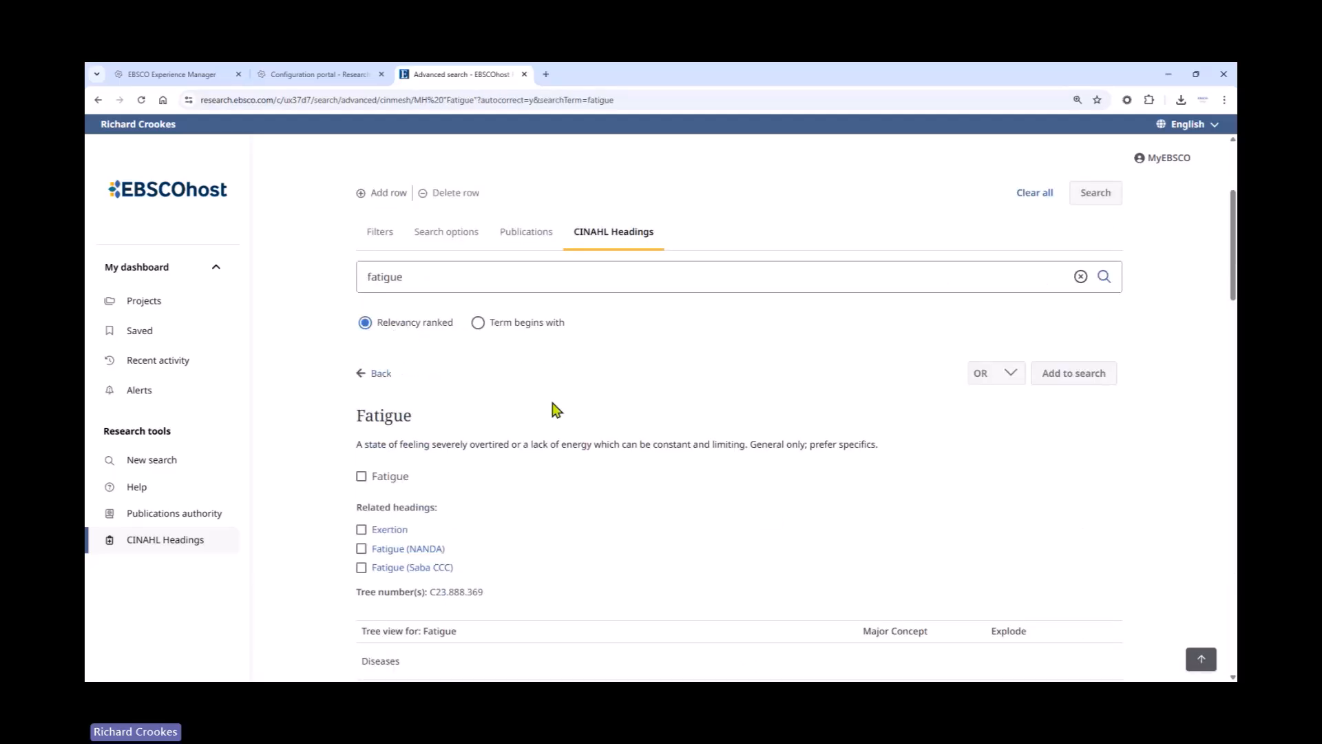
pyautogui.click(361, 476)
pyautogui.scroll(-2, 582, 474)
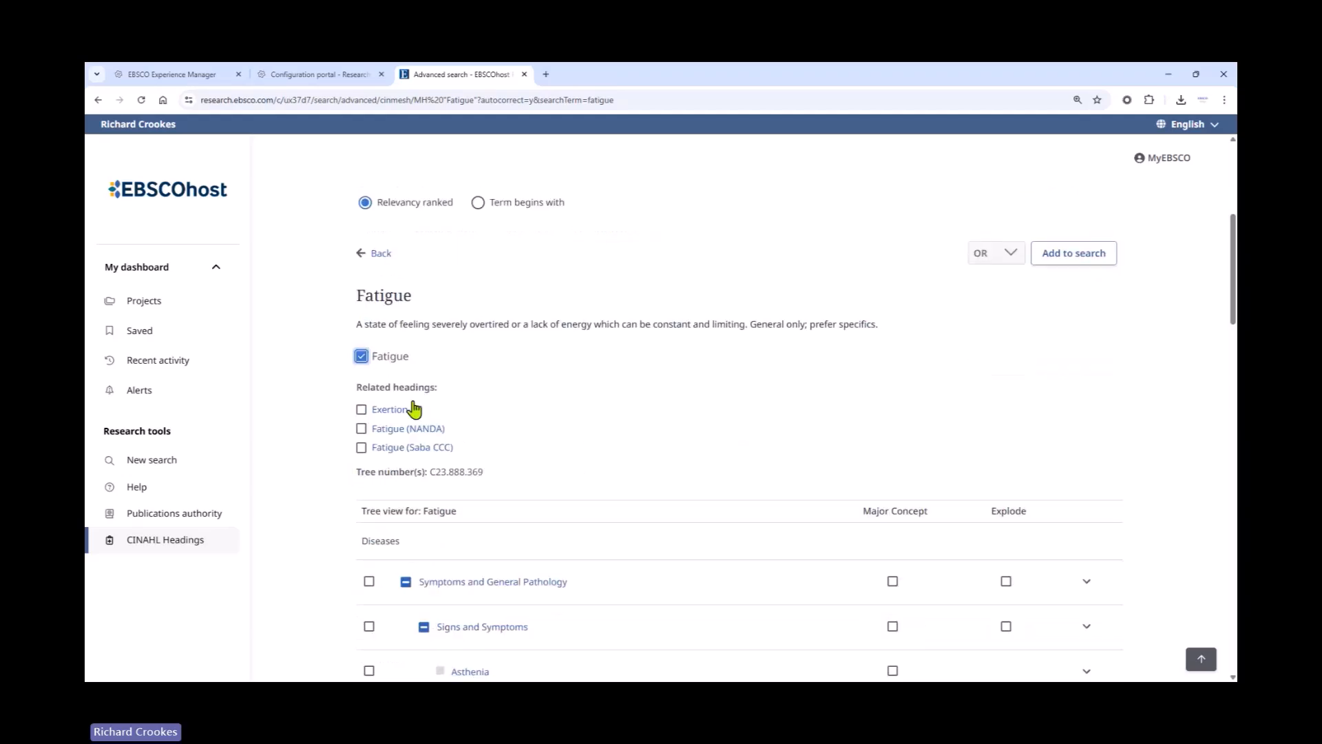
pyautogui.click(361, 409)
pyautogui.scroll(-1, 710, 402)
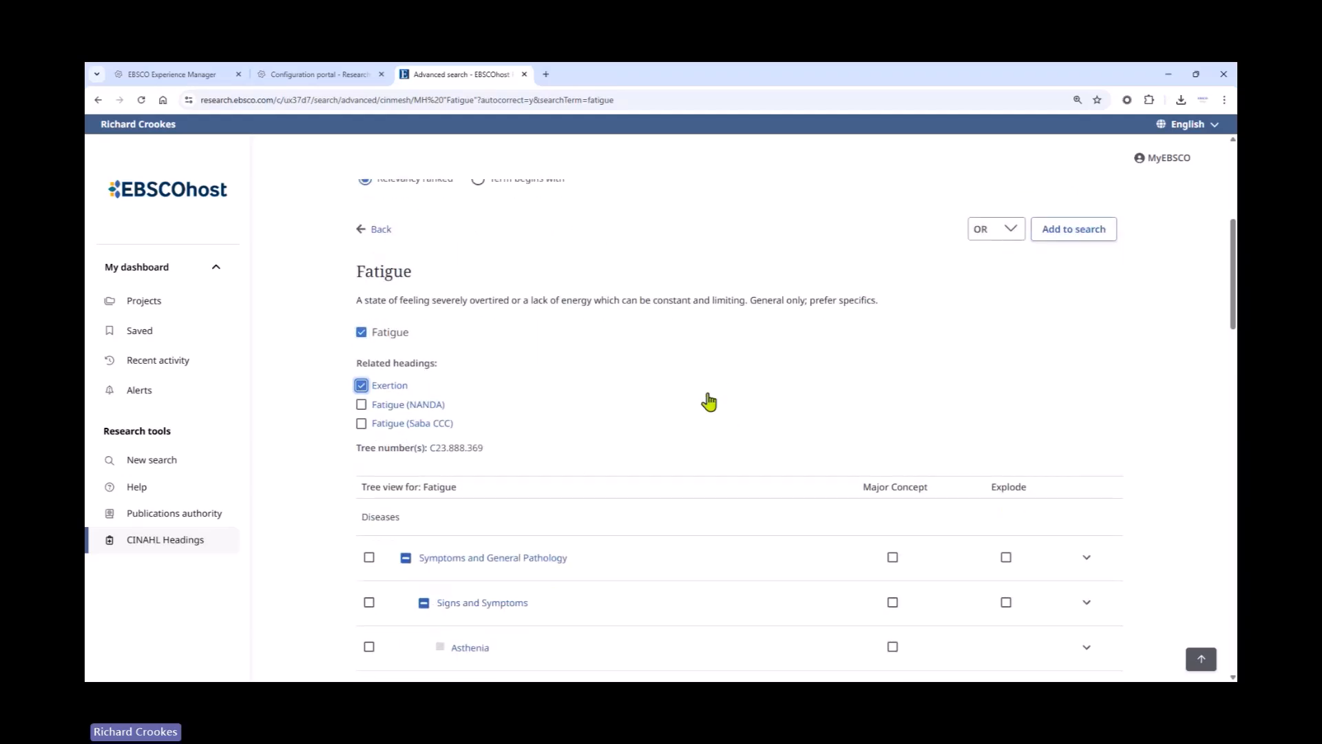
# Step: Select Mental Fatigue beneath Fatigue in the heading tree, collapse its subheading list and check the remaining headings
pyautogui.scroll(-2, 709, 402)
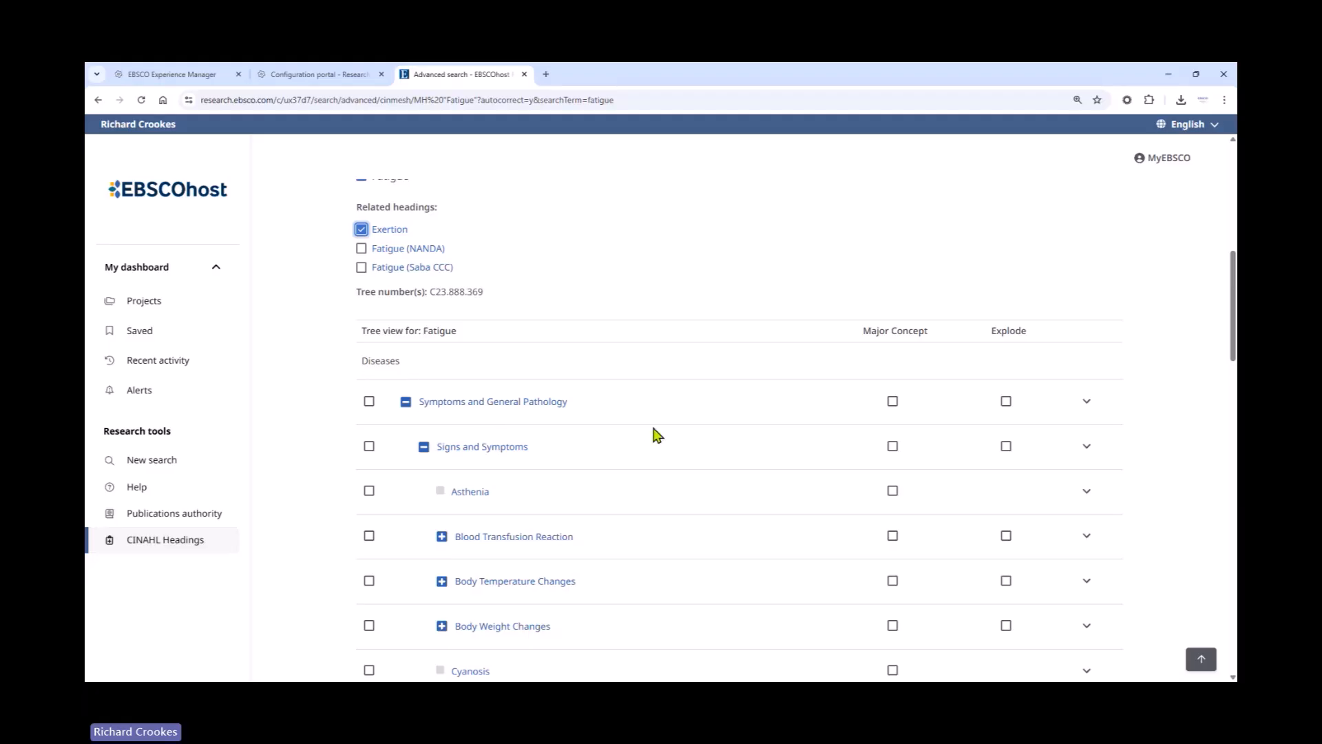
pyautogui.scroll(-2, 632, 428)
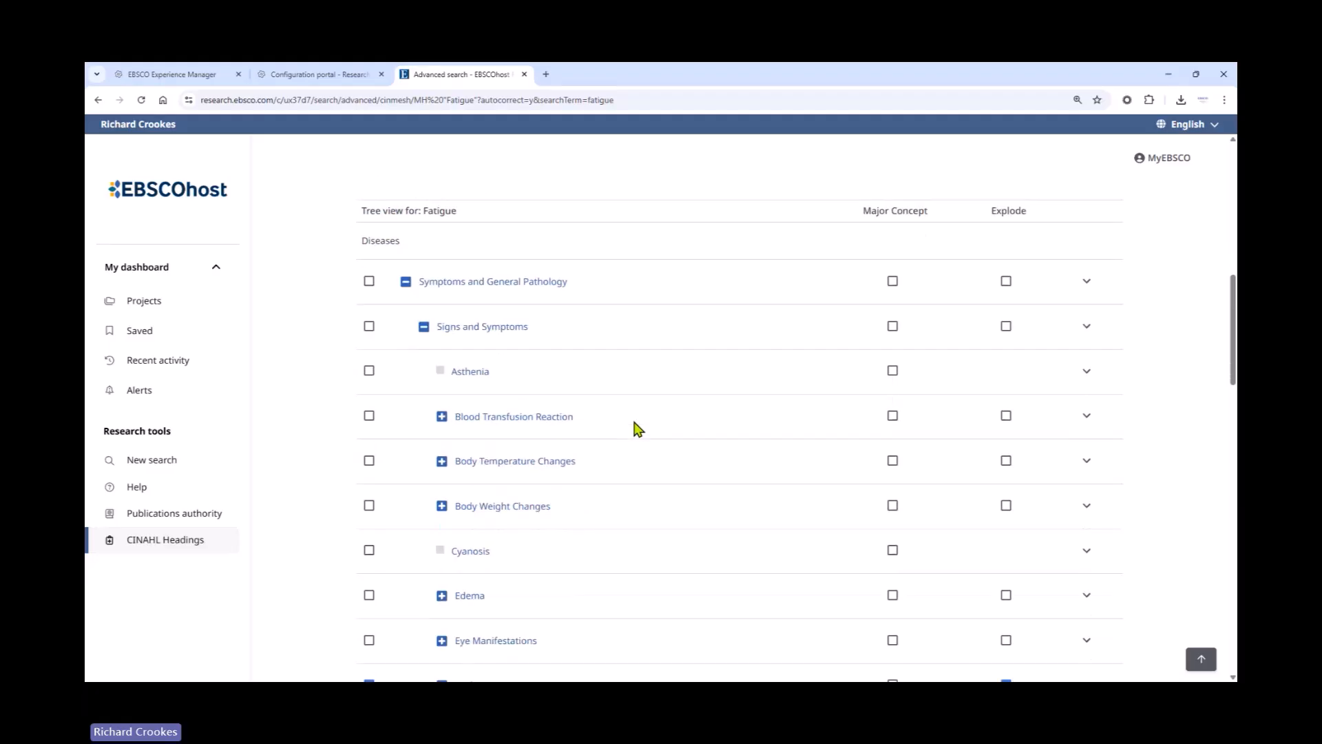
pyautogui.scroll(-3, 706, 425)
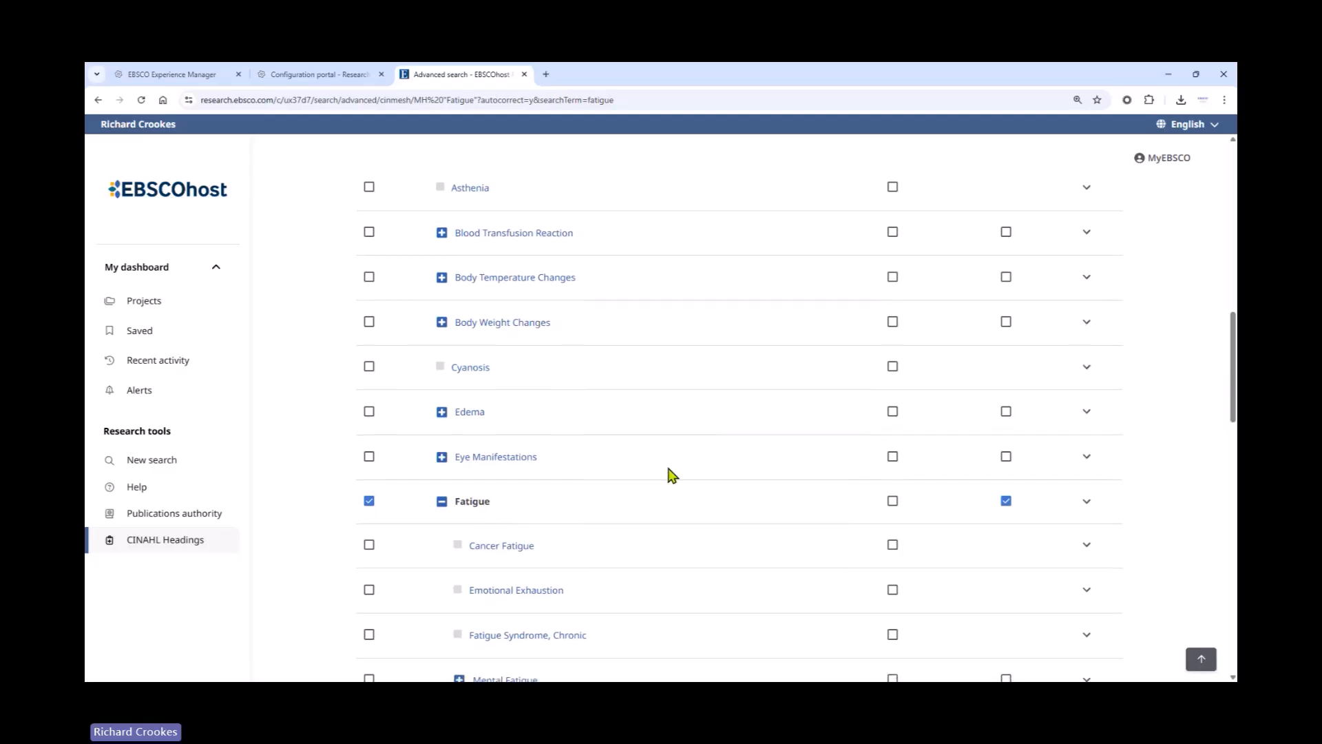
pyautogui.scroll(-1, 669, 474)
pyautogui.scroll(-3, 672, 473)
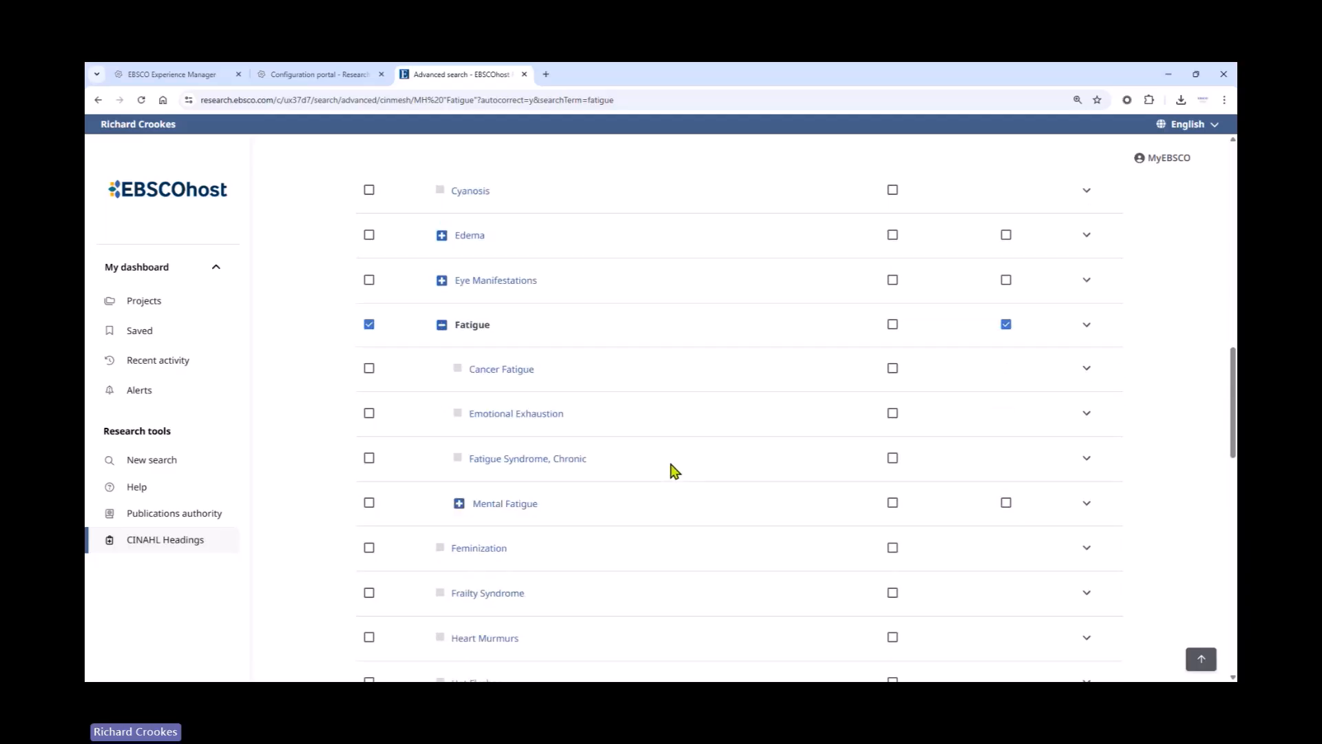
pyautogui.click(370, 444)
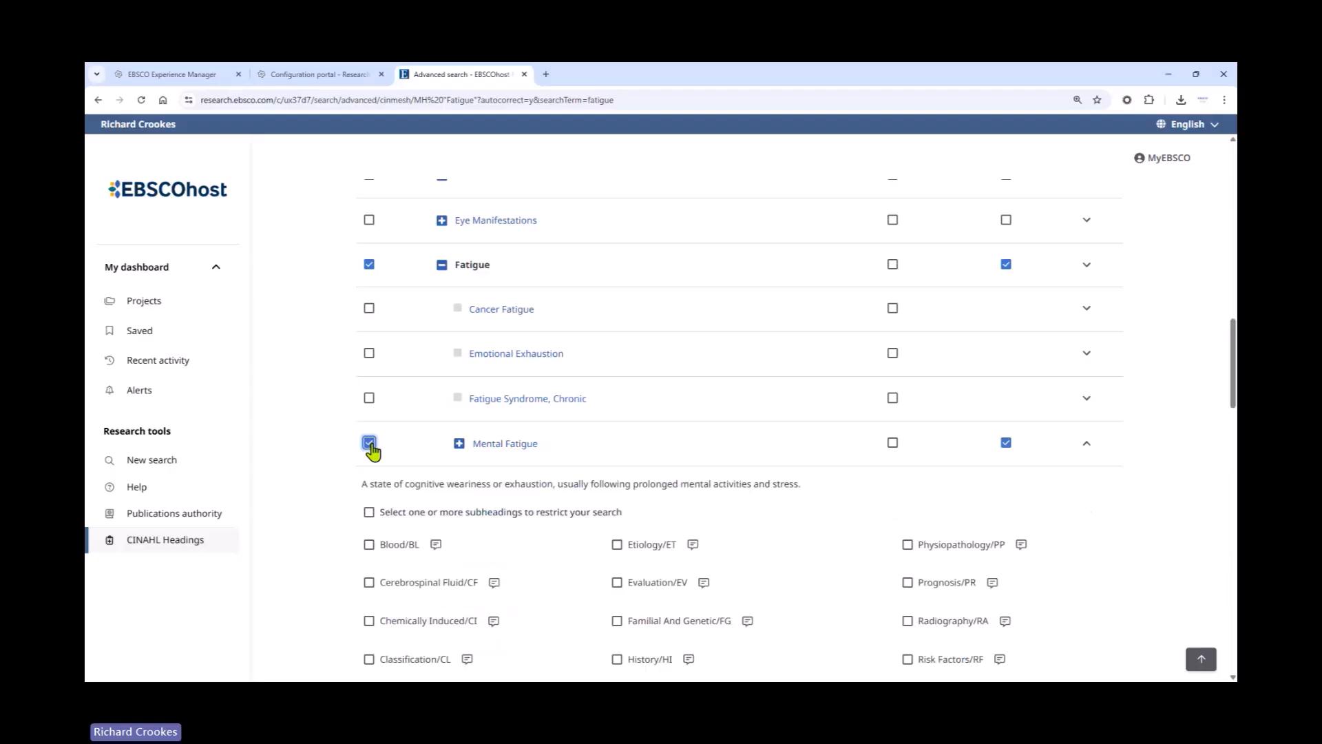
pyautogui.scroll(-1, 813, 481)
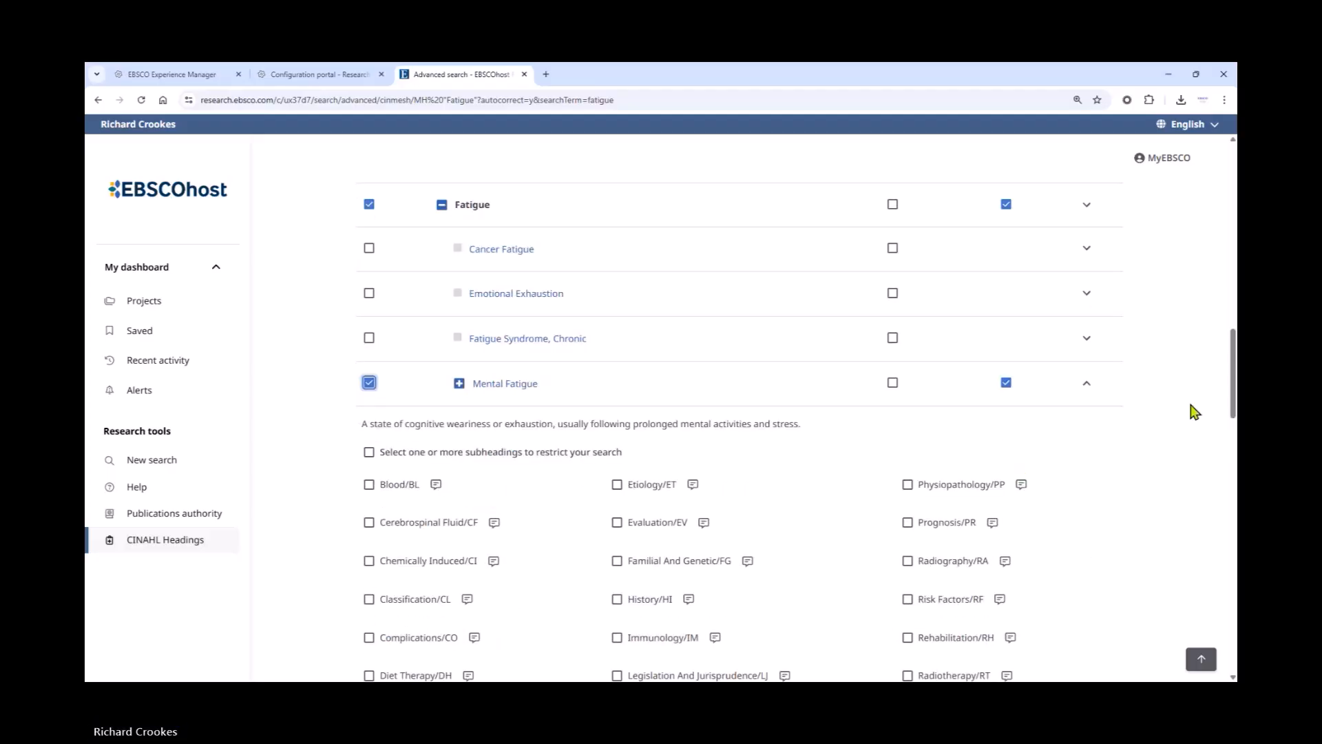
pyautogui.click(1086, 389)
pyautogui.scroll(-4, 1099, 435)
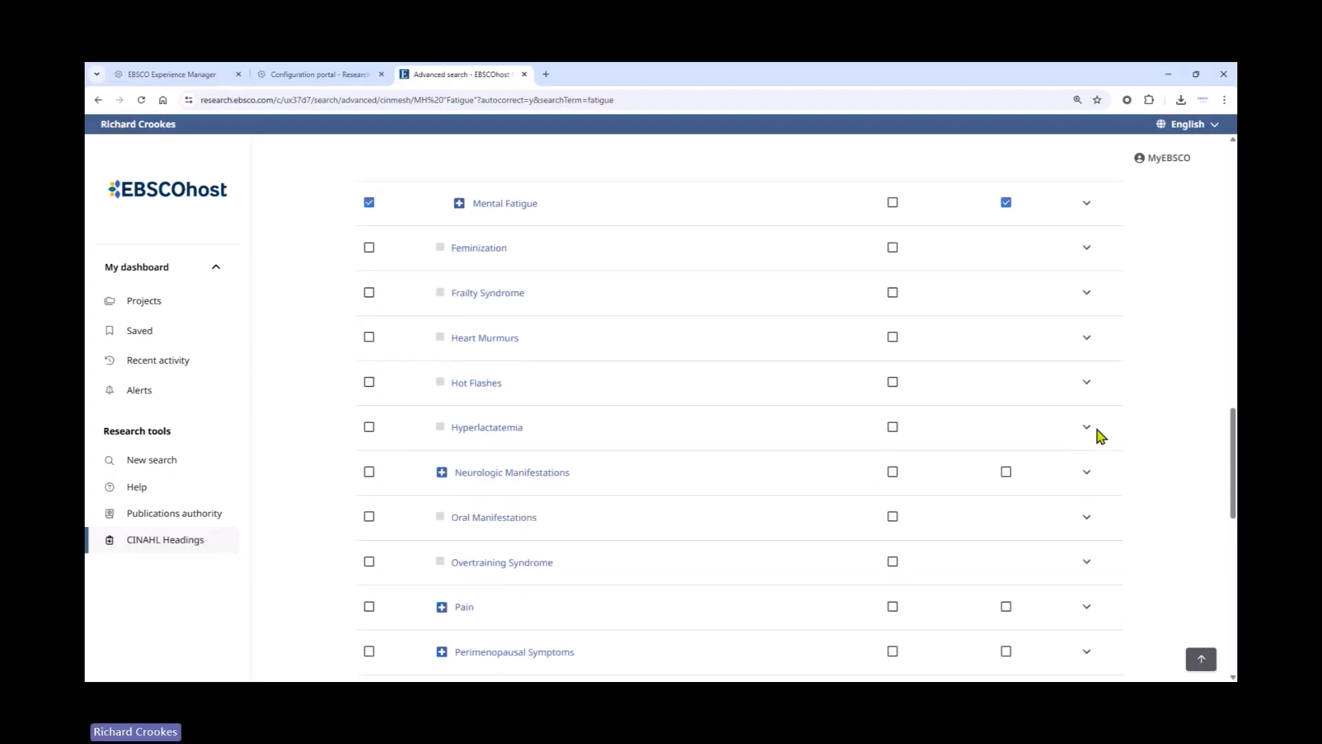
pyautogui.scroll(-2, 1100, 436)
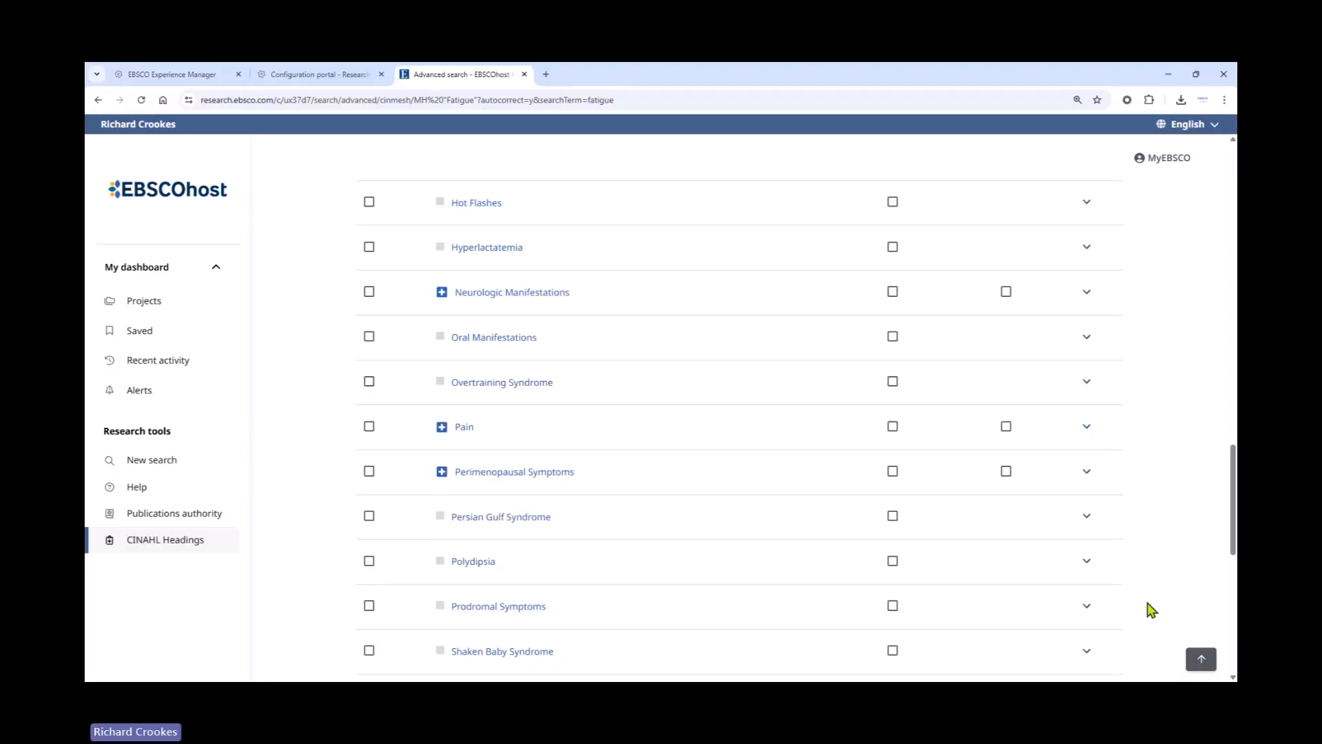
# Step: Add the selected Fatigue, Exertion and Mental Fatigue headings to the search and run it
pyautogui.click(1202, 660)
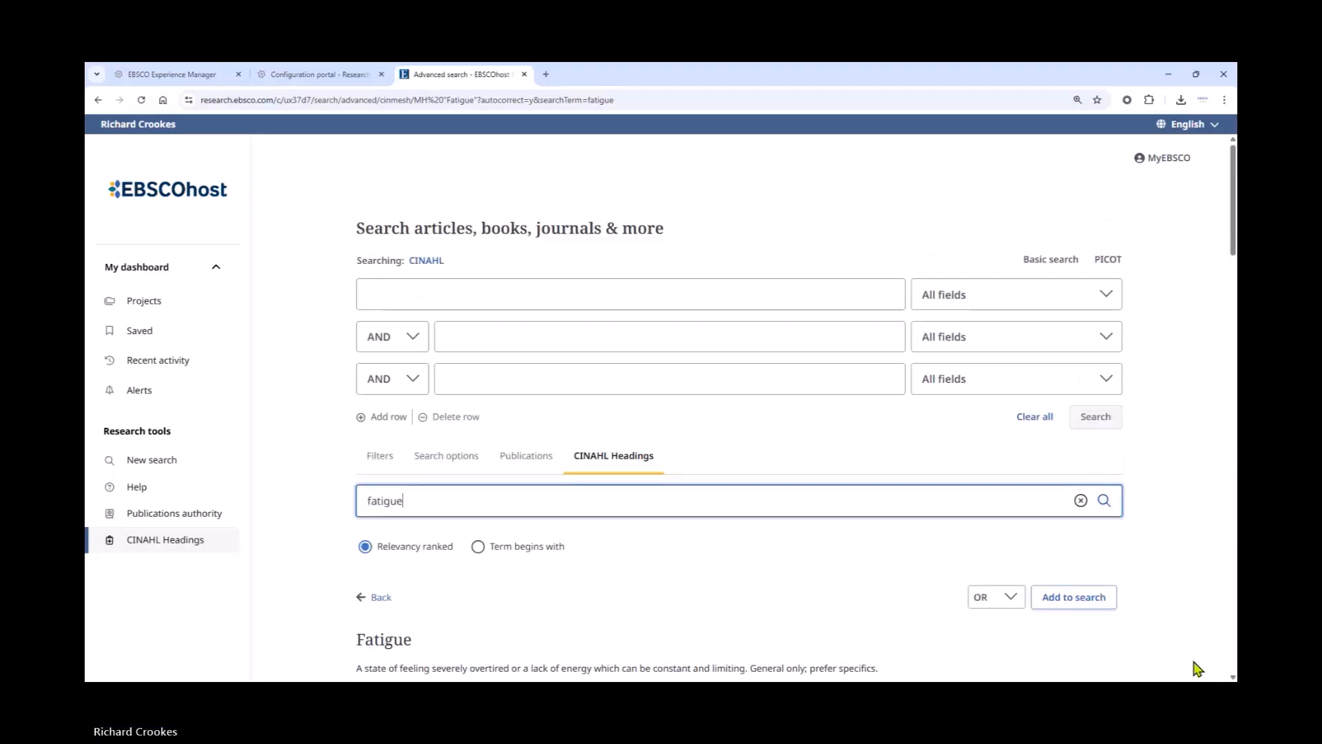
pyautogui.click(1107, 595)
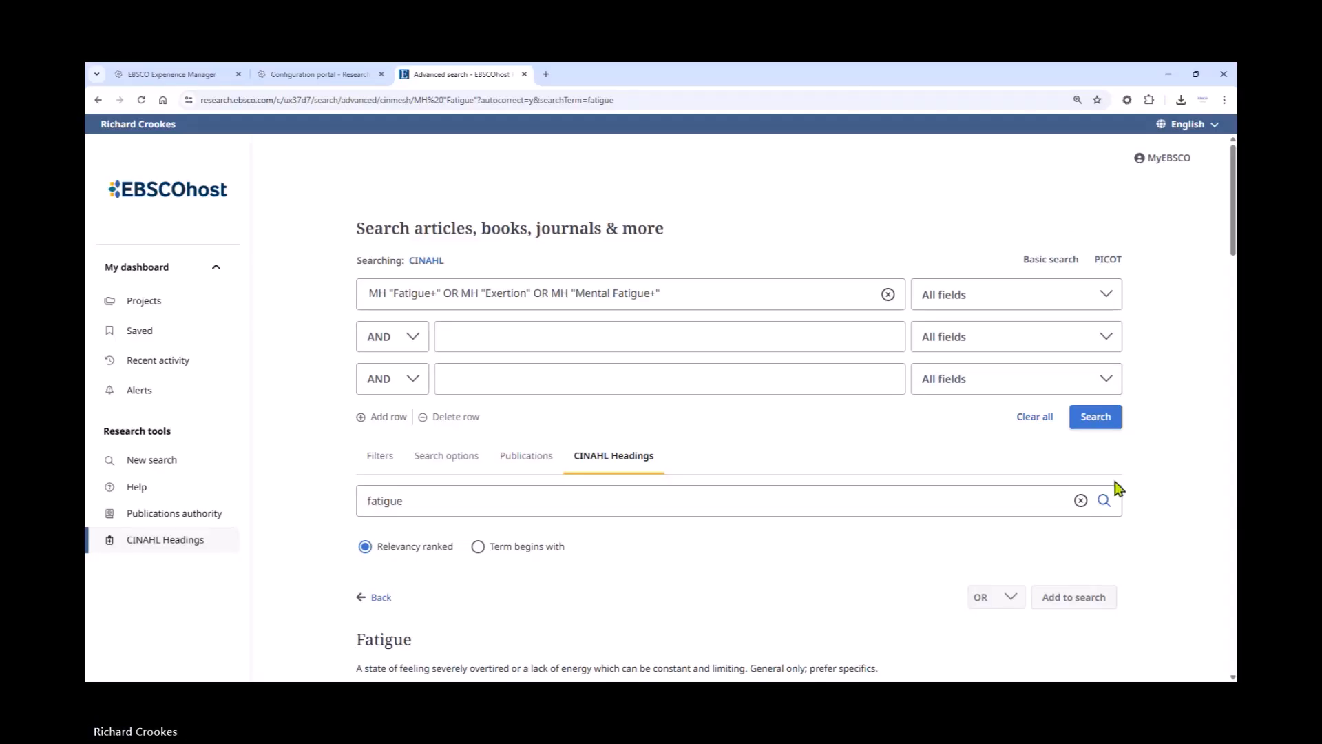
pyautogui.click(1091, 419)
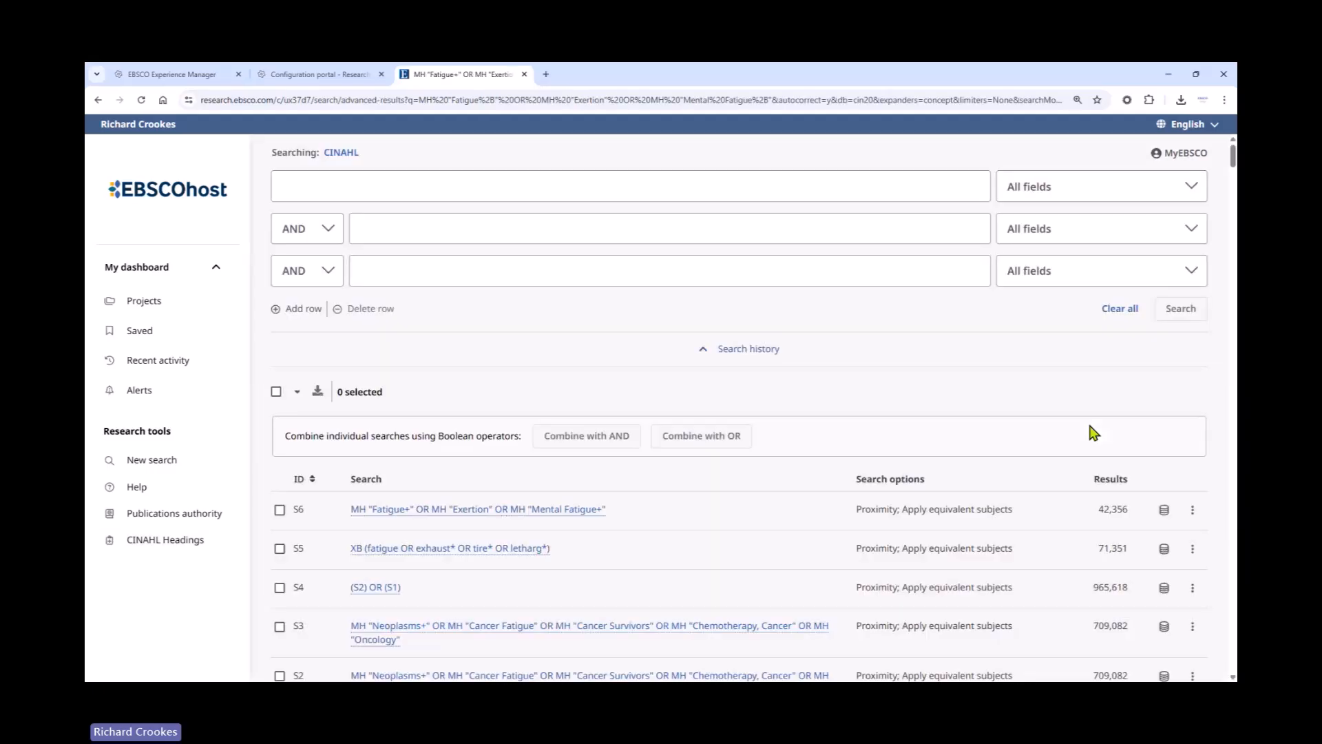
# Step: Combine the fatigue keyword search S5 and the subject heading search S6 with OR and run the combined search
pyautogui.scroll(-3, 644, 410)
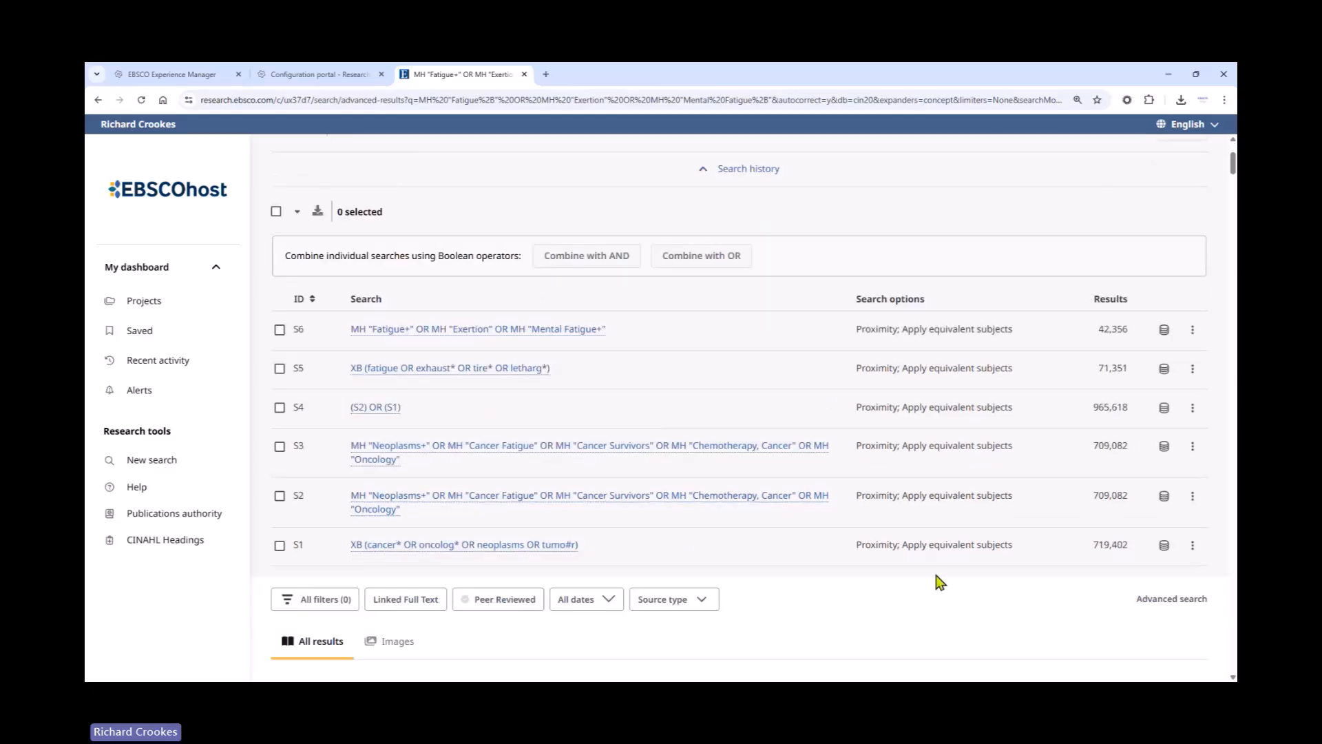
pyautogui.scroll(1, 900, 582)
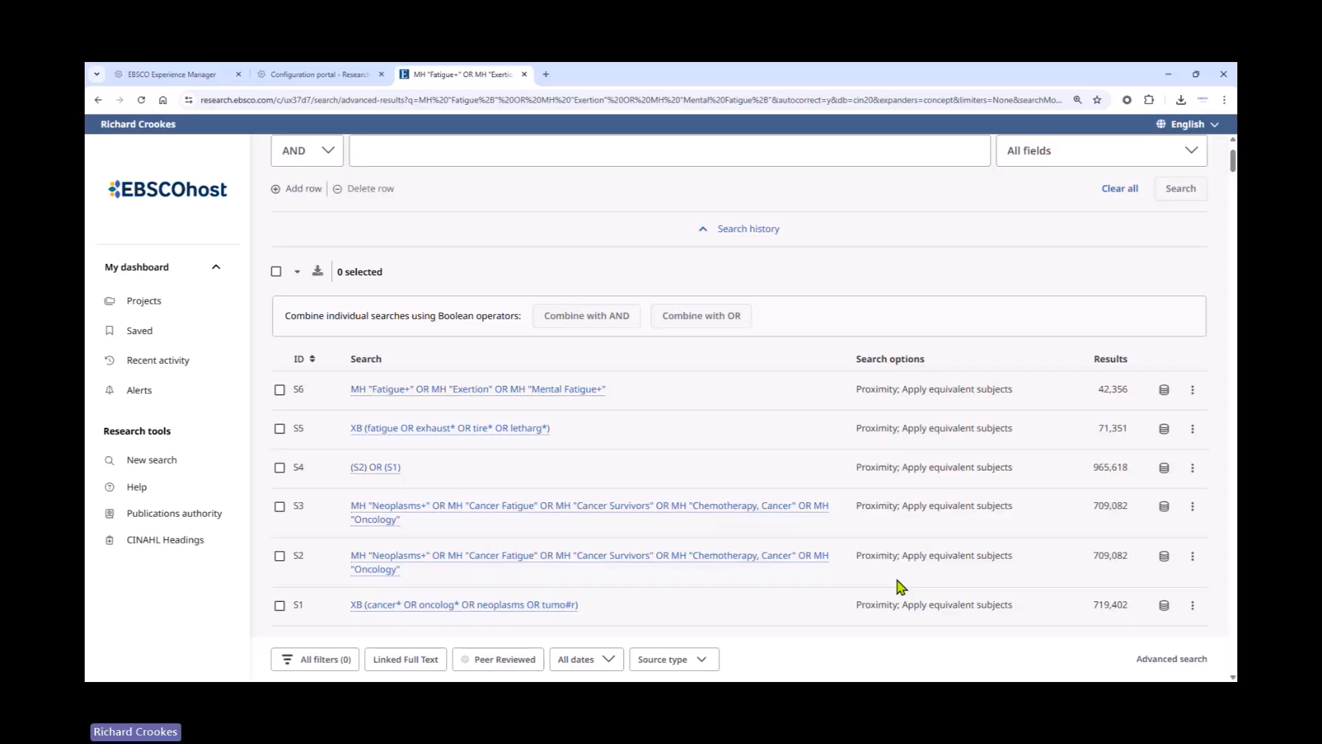
pyautogui.scroll(2, 727, 494)
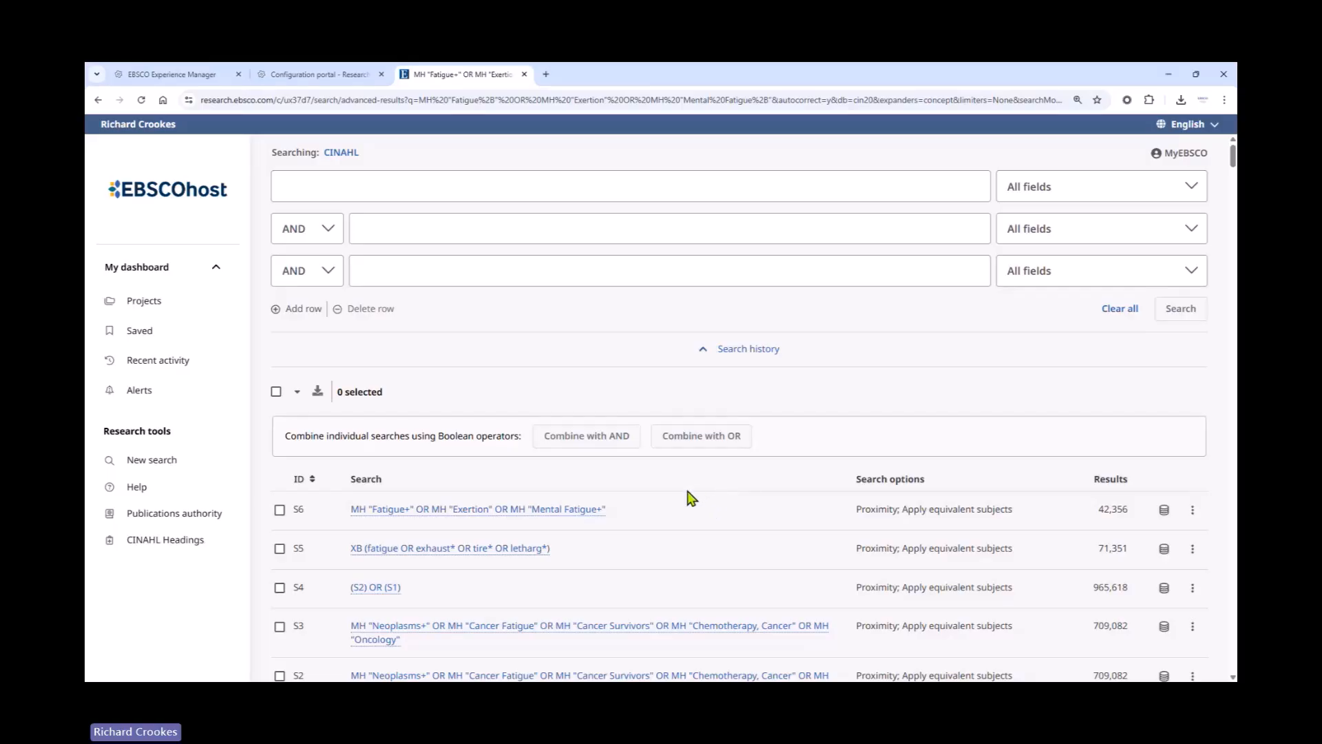
pyautogui.scroll(-2, 692, 491)
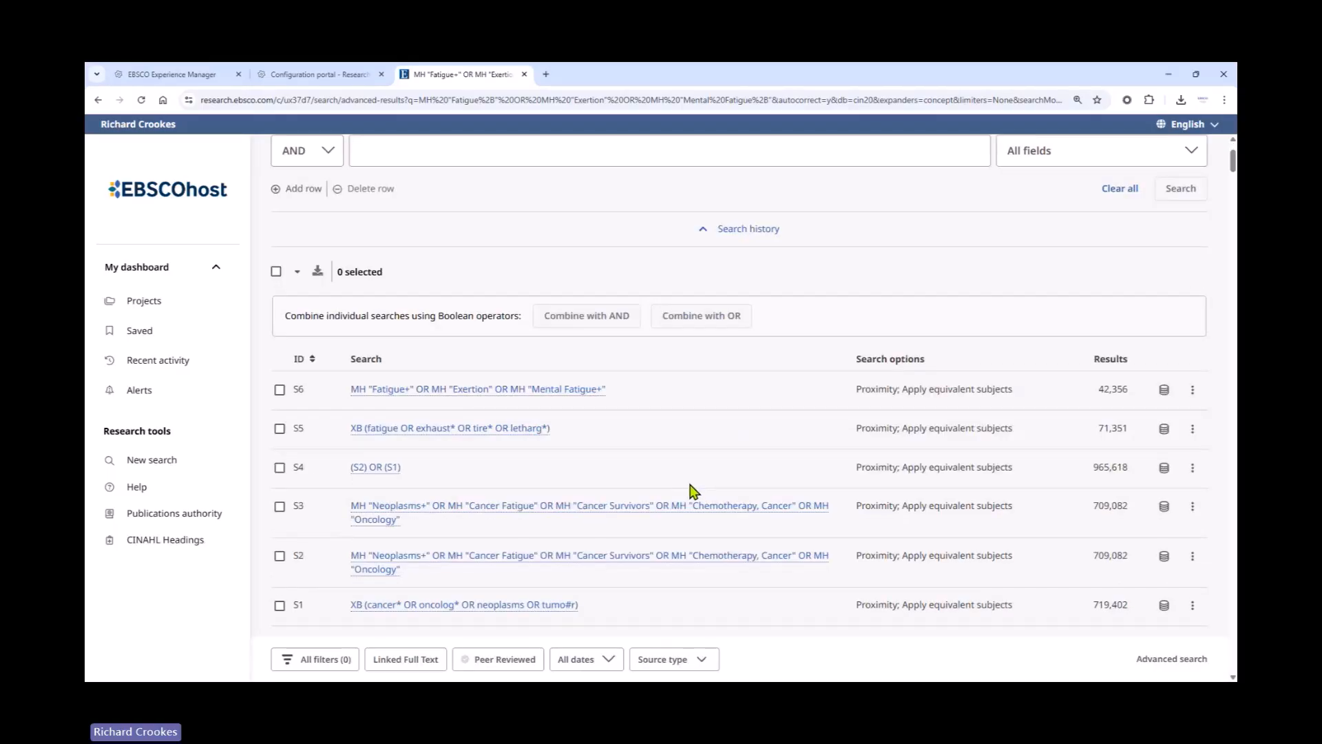
pyautogui.click(279, 429)
pyautogui.click(280, 390)
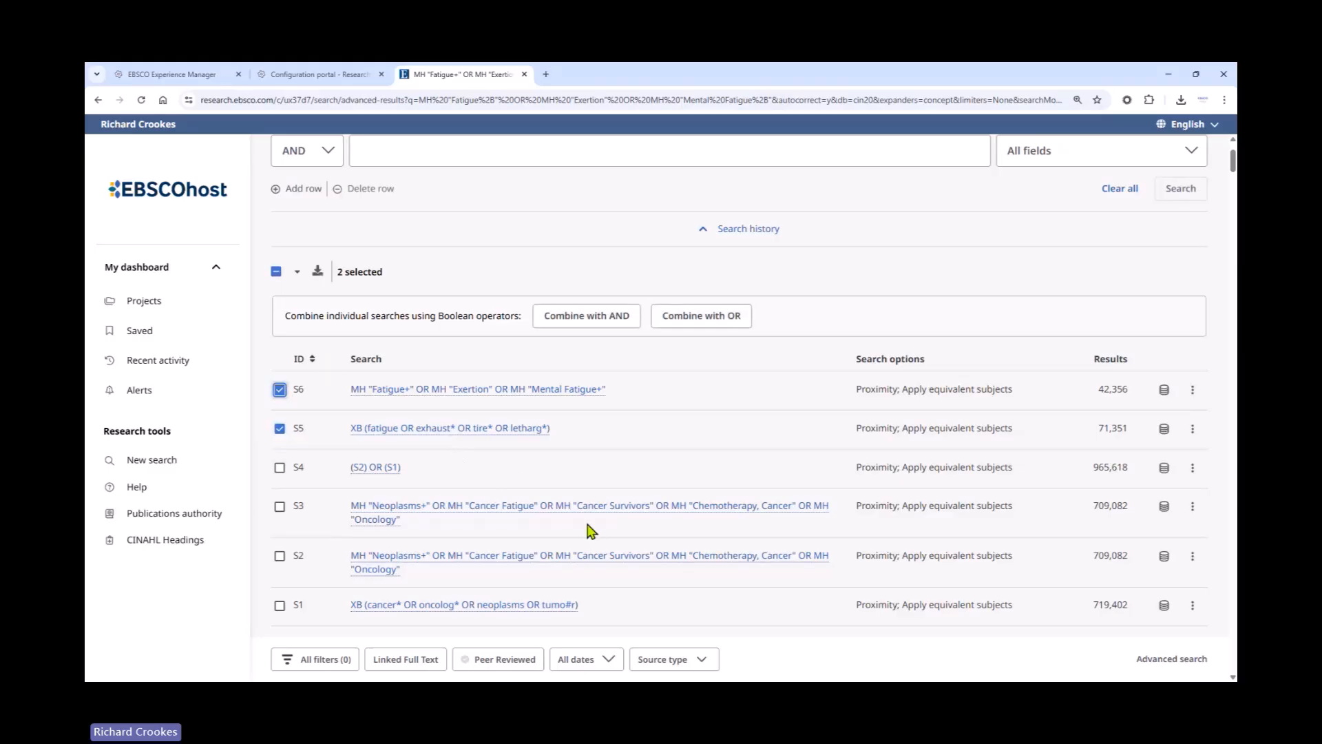
pyautogui.scroll(2, 590, 530)
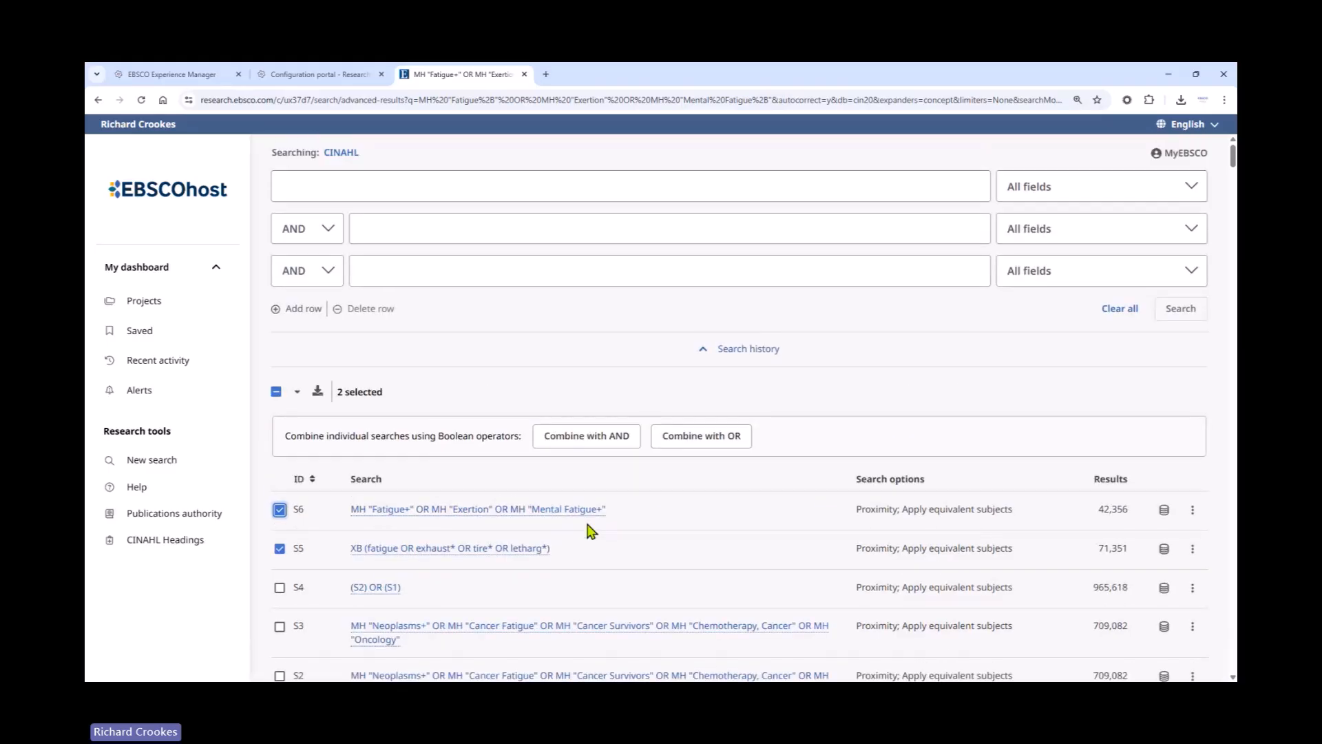
pyautogui.click(709, 438)
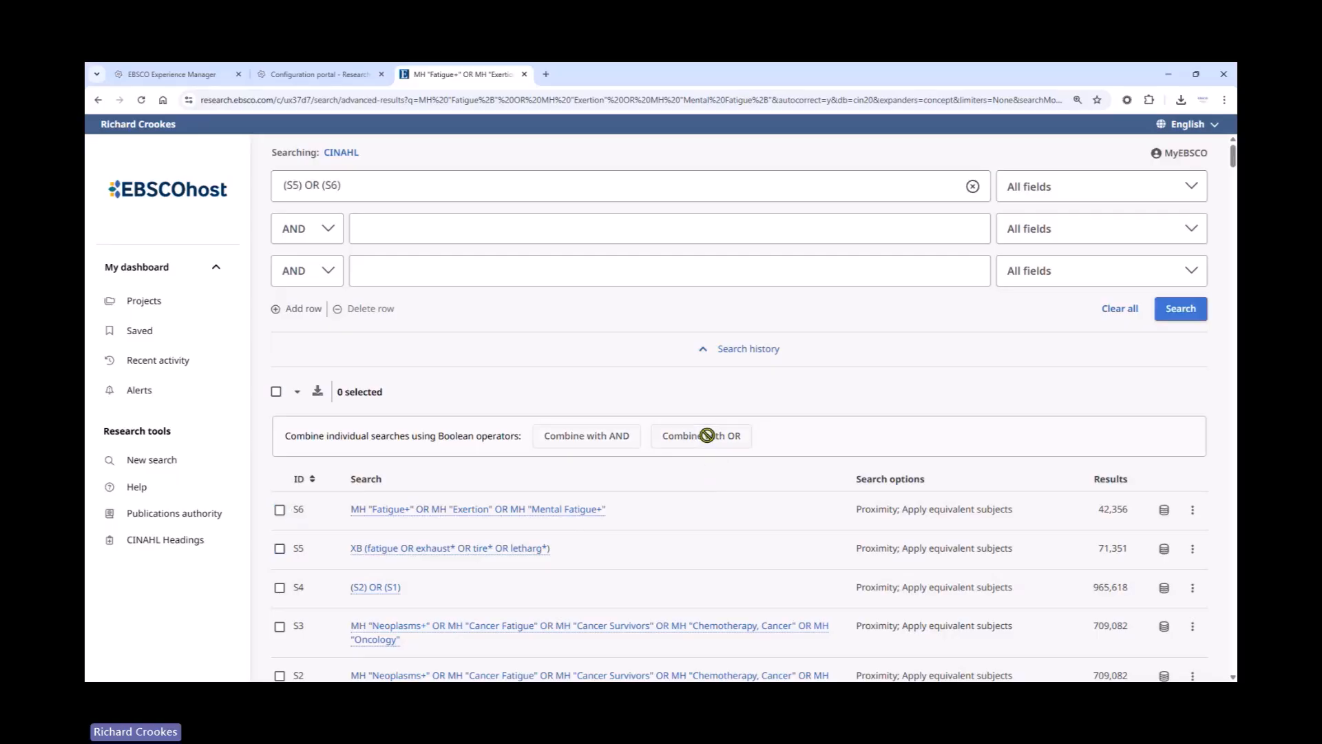
pyautogui.click(1182, 311)
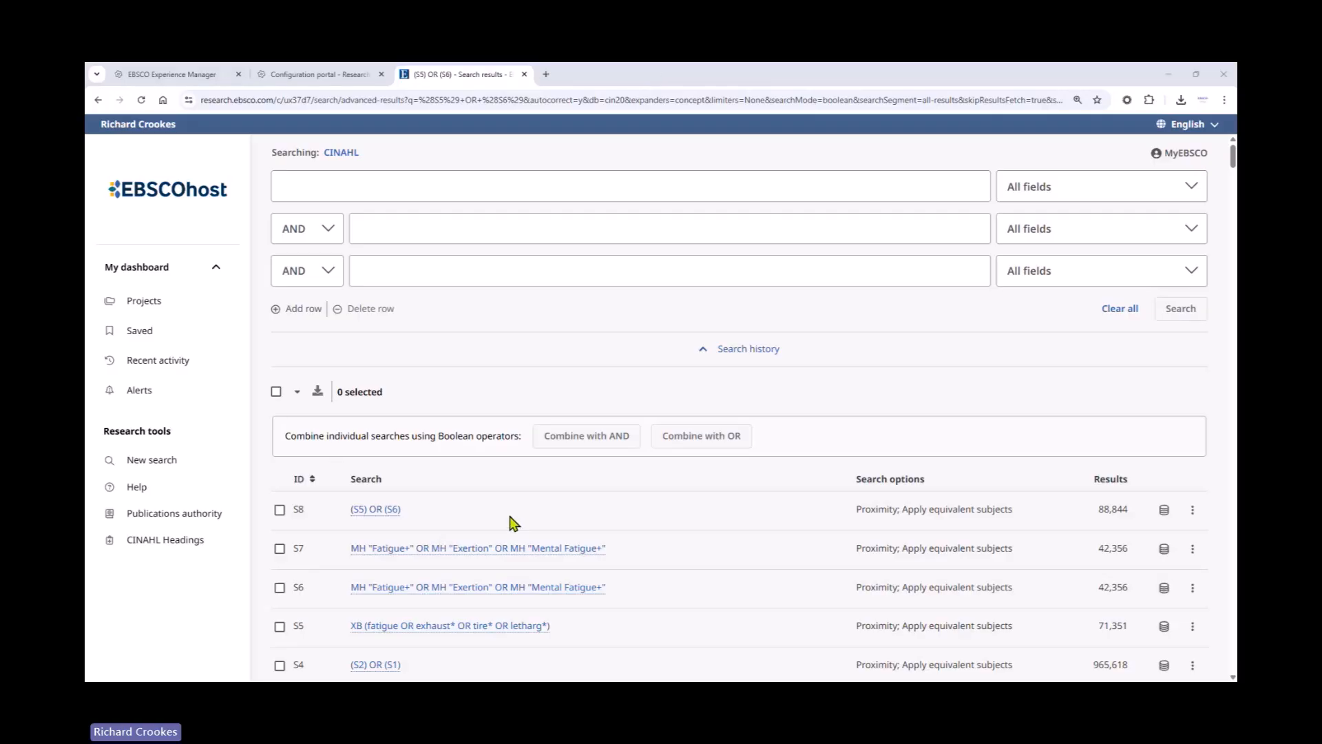
# Step: Combine the cancer search S4 and the fatigue search S8 with AND and run the combined search
pyautogui.scroll(-2, 513, 524)
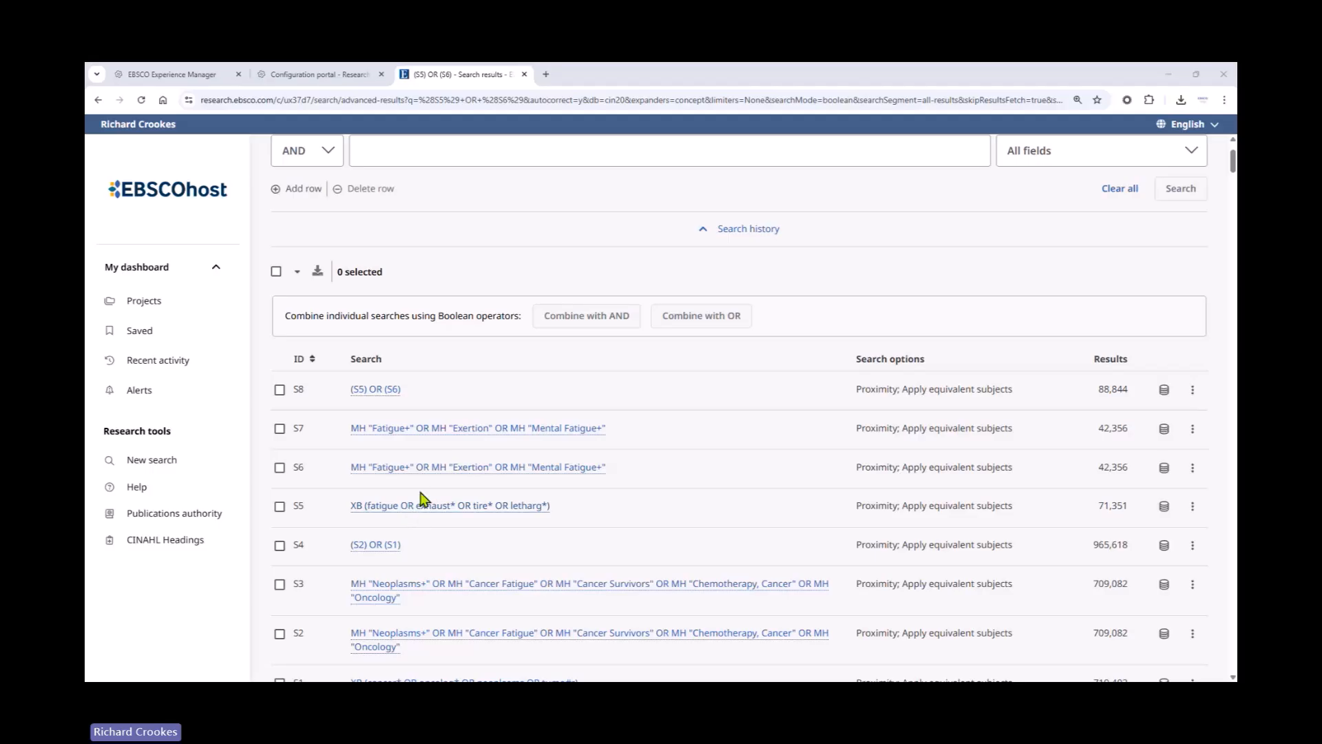
pyautogui.click(279, 546)
pyautogui.scroll(1, 529, 565)
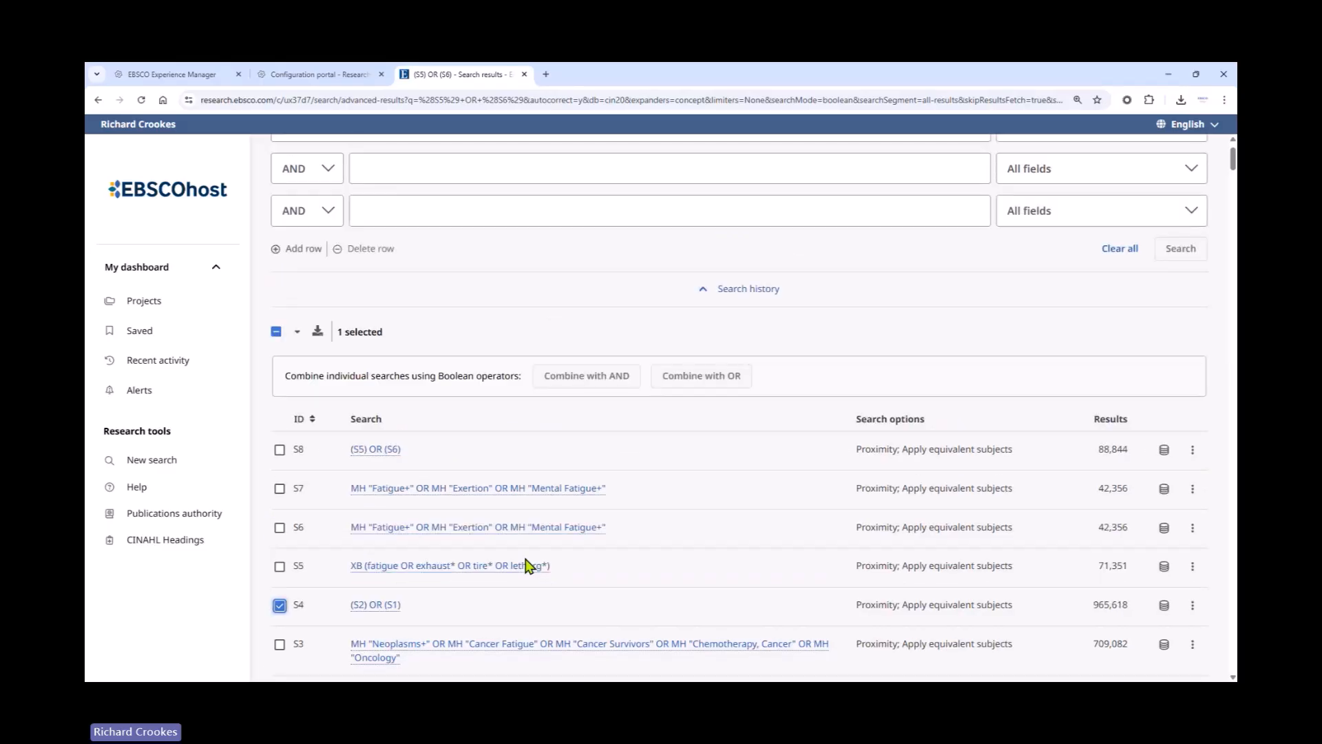
pyautogui.click(280, 450)
pyautogui.scroll(1, 458, 540)
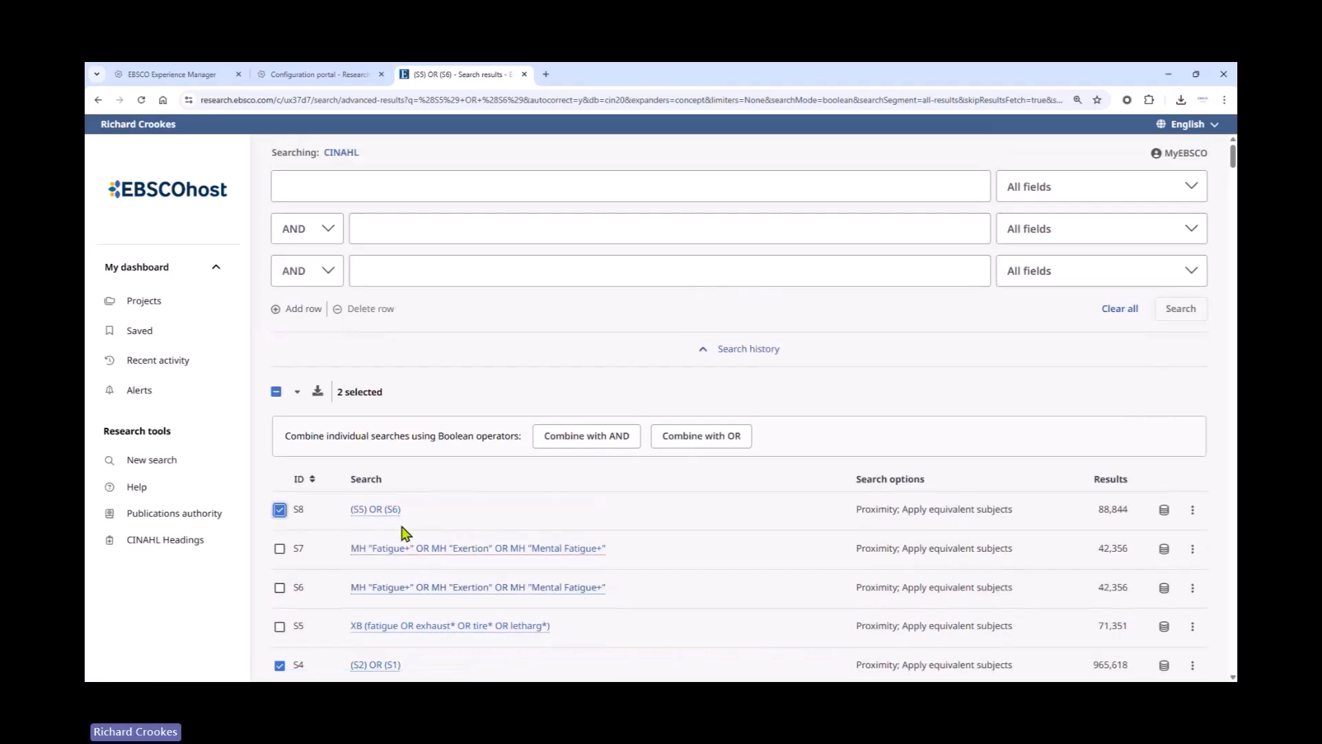
pyautogui.click(571, 444)
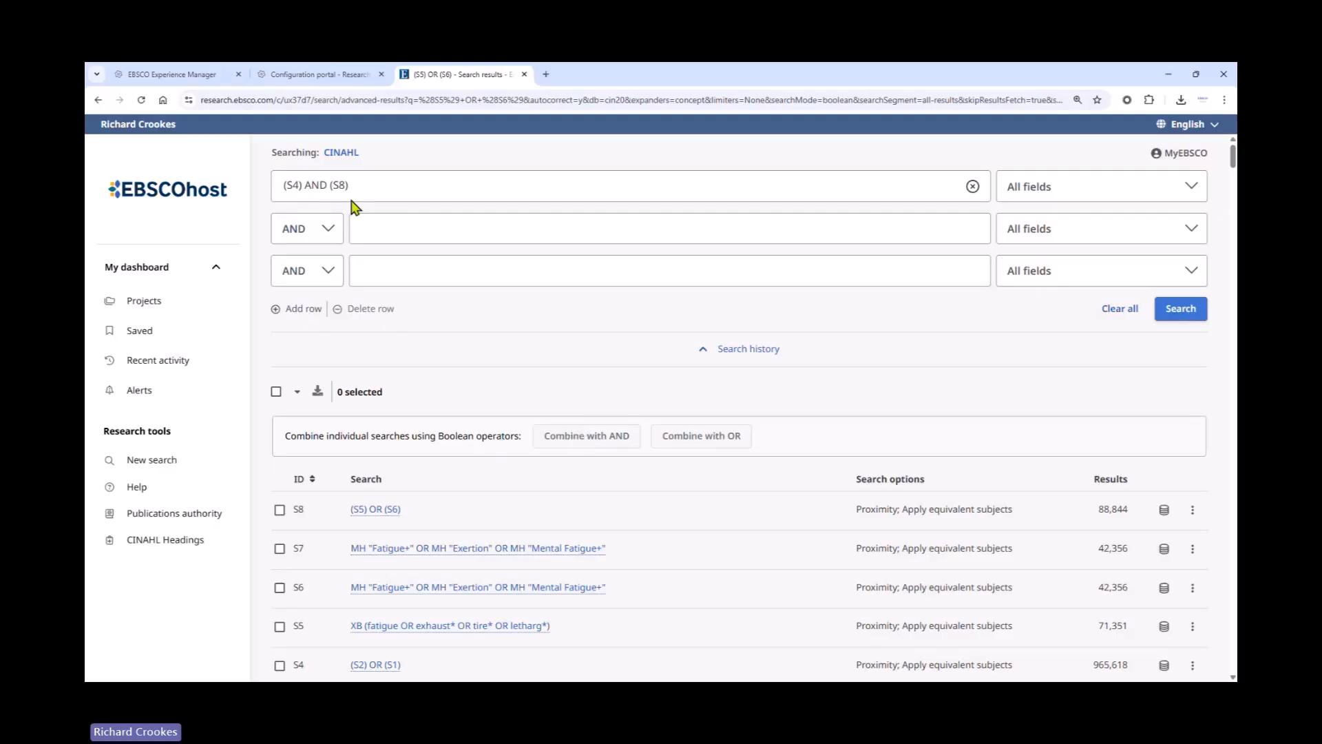
pyautogui.click(1195, 310)
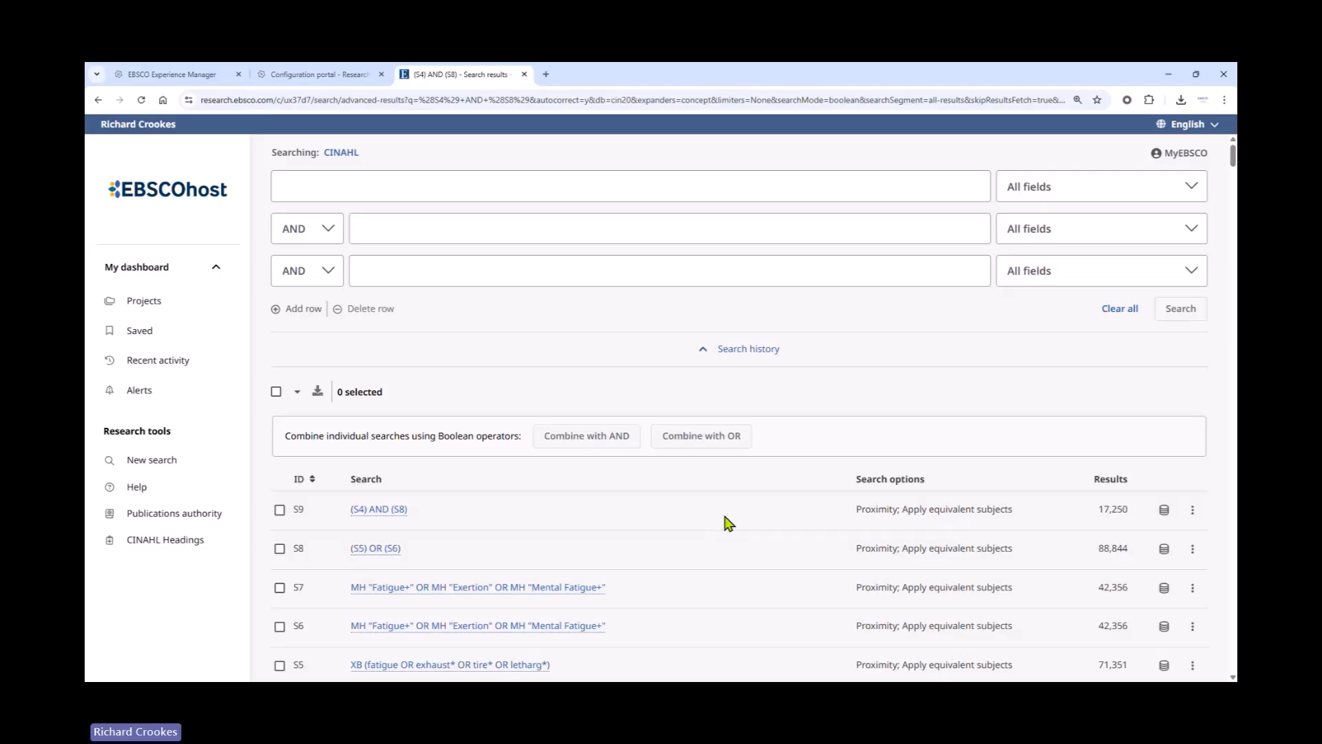
pyautogui.scroll(-3, 729, 524)
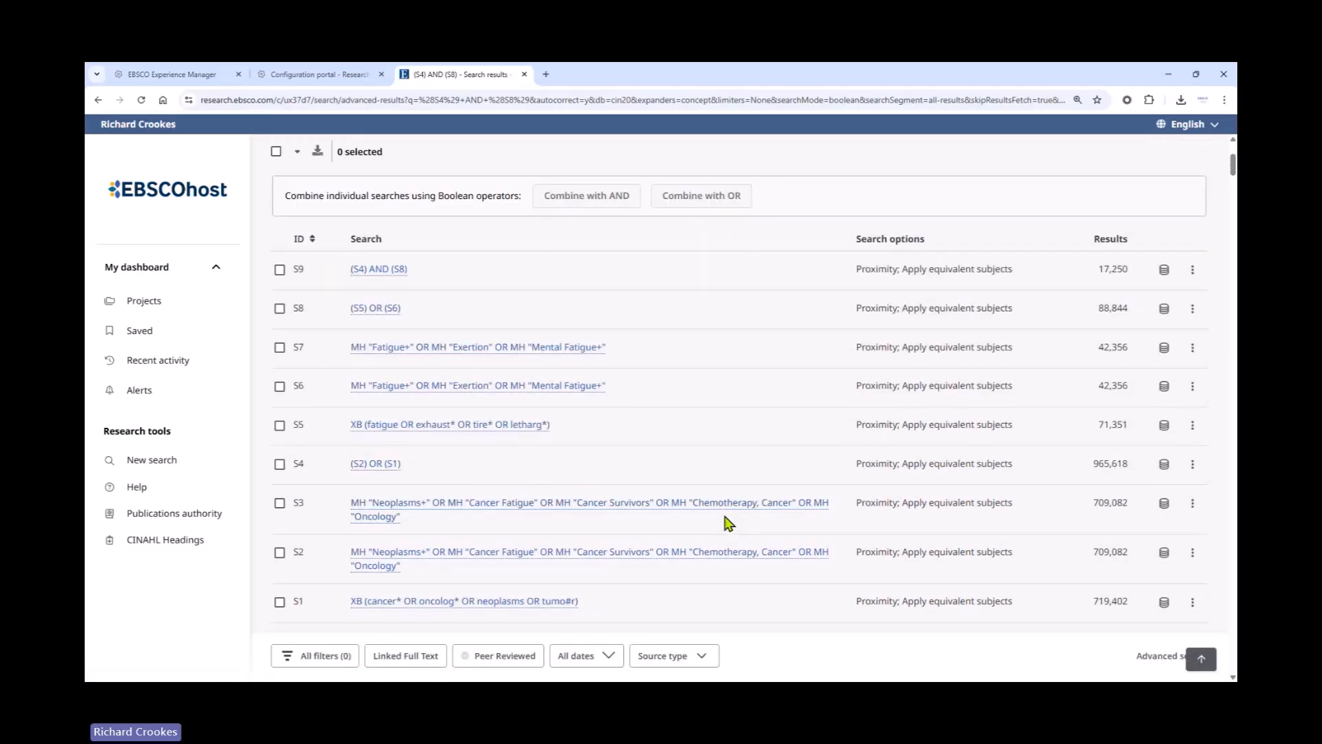
pyautogui.scroll(1, 729, 523)
pyautogui.scroll(-1, 729, 523)
pyautogui.scroll(2, 723, 530)
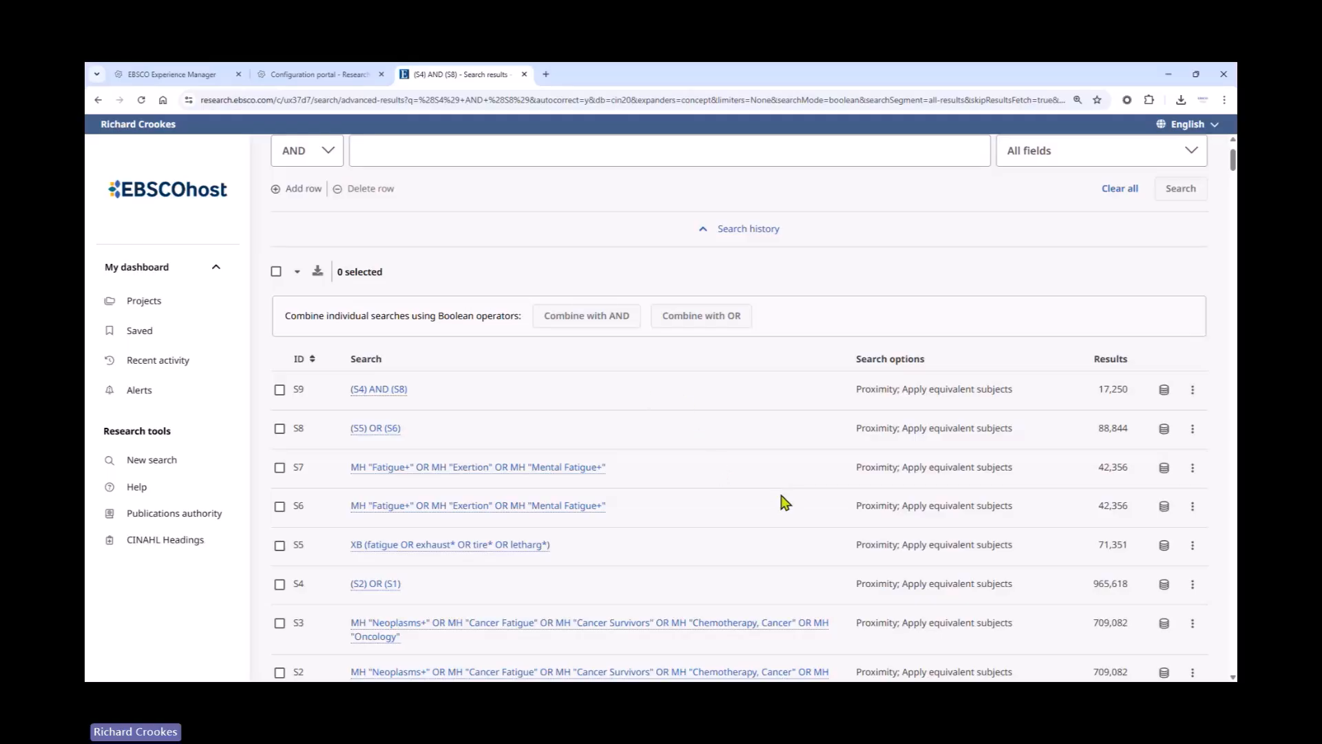
pyautogui.scroll(2, 785, 501)
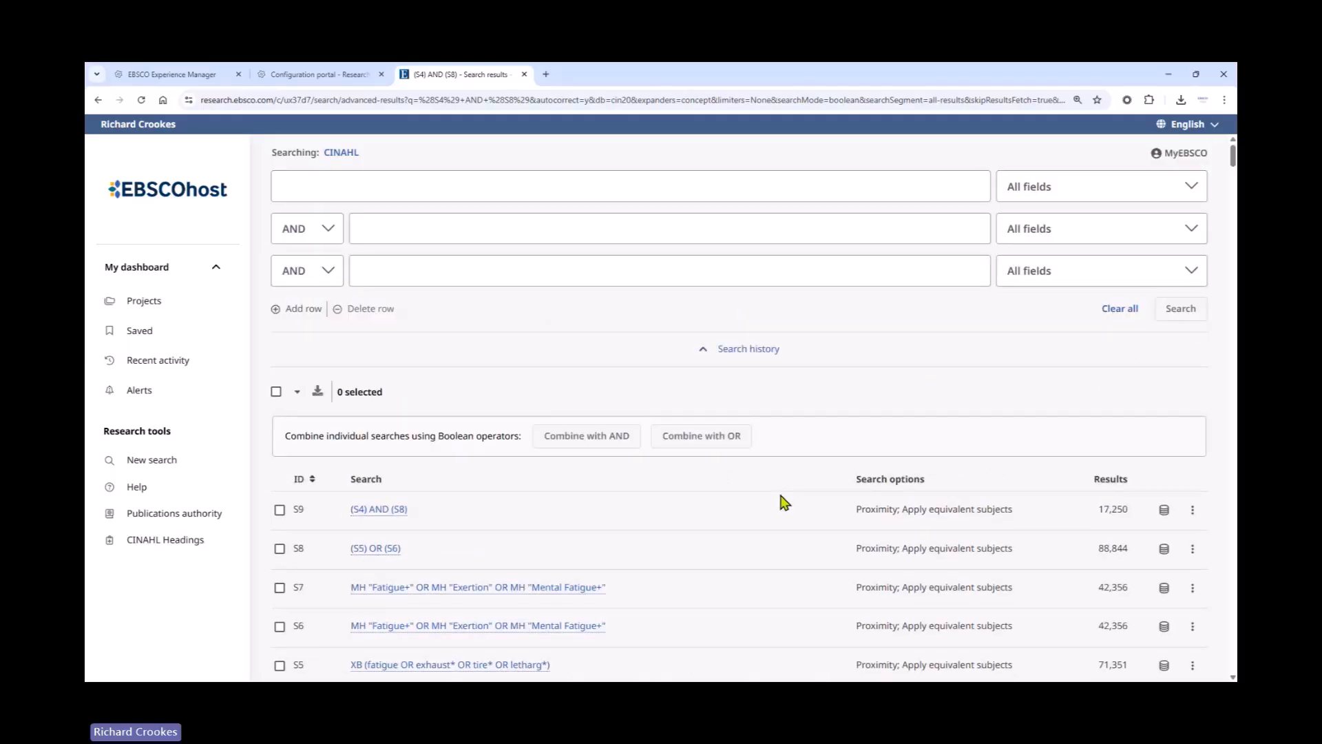
# Step: Enter the keyword query meditat* OR mindful* OR breath* OR yoga OR "guided imagery" in the first search row
pyautogui.click(535, 188)
pyautogui.write('medi')
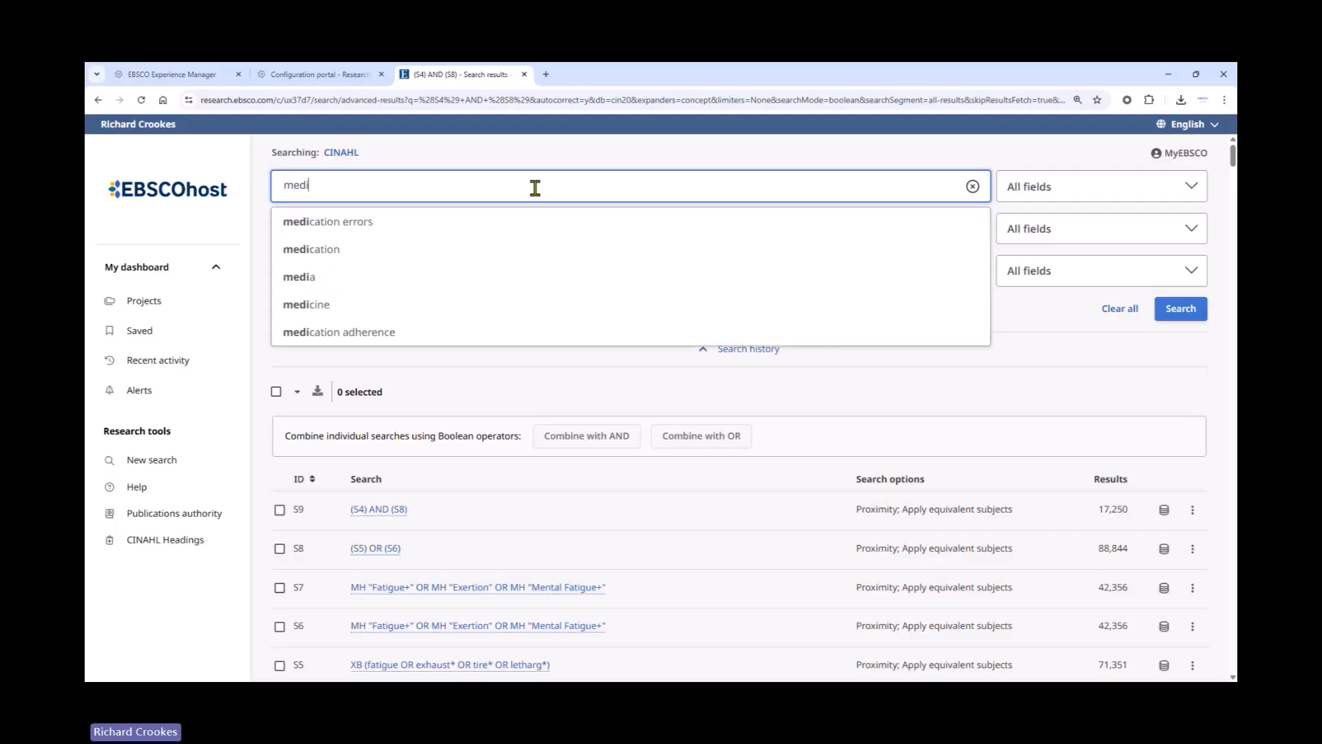
pyautogui.write('tat*')
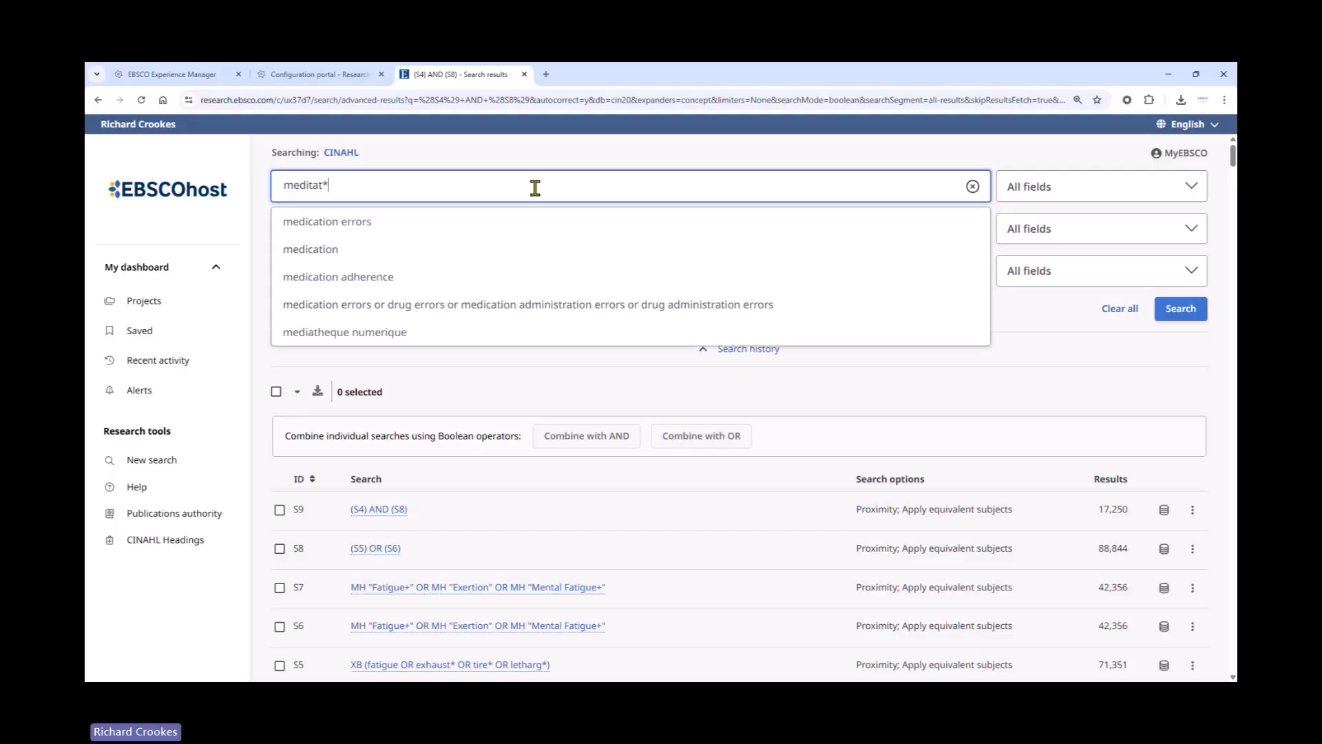
pyautogui.write(' OR min')
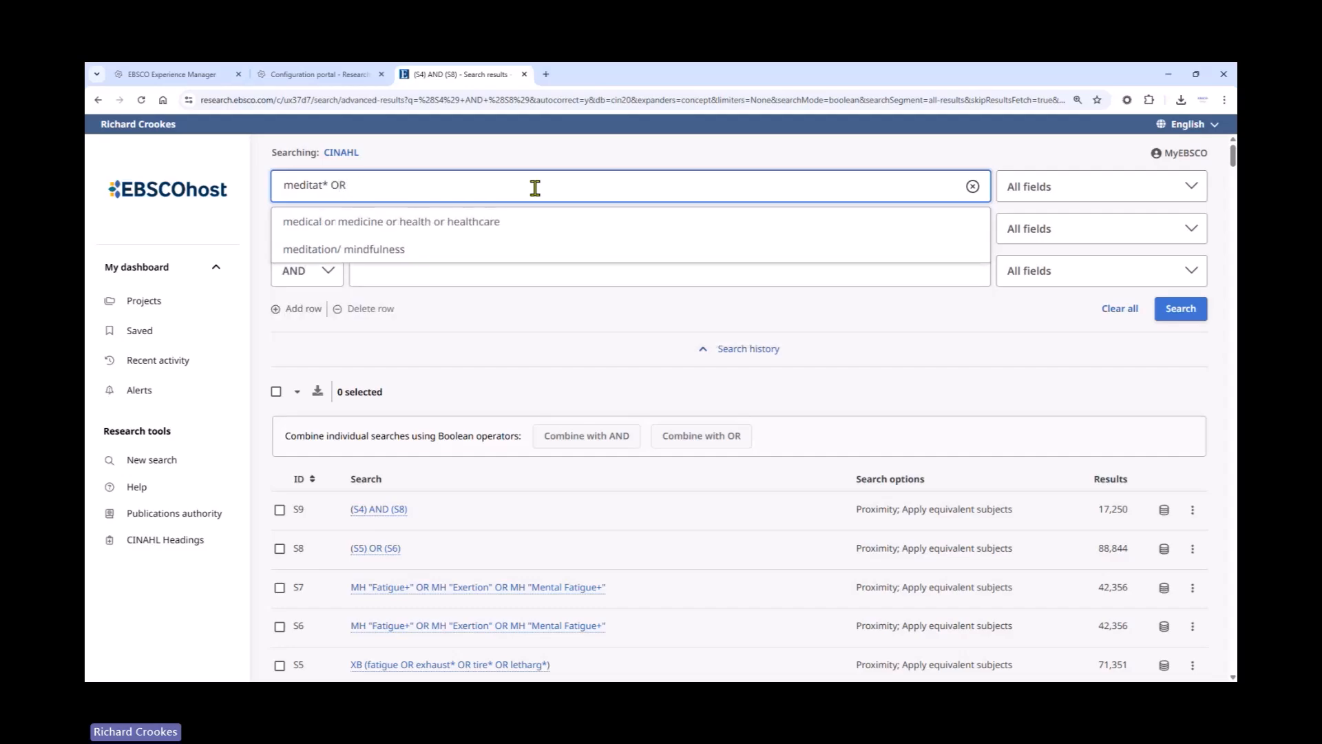
pyautogui.write('d')
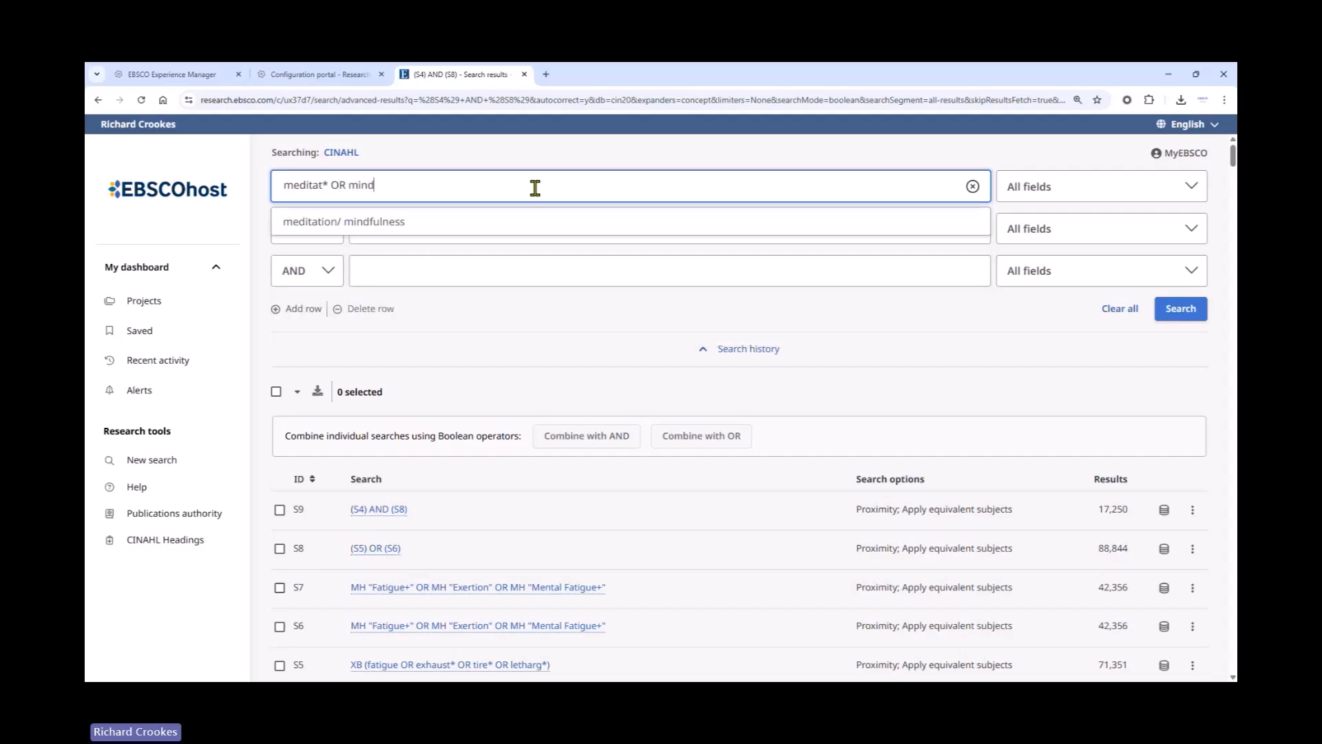
pyautogui.write('ful* ')
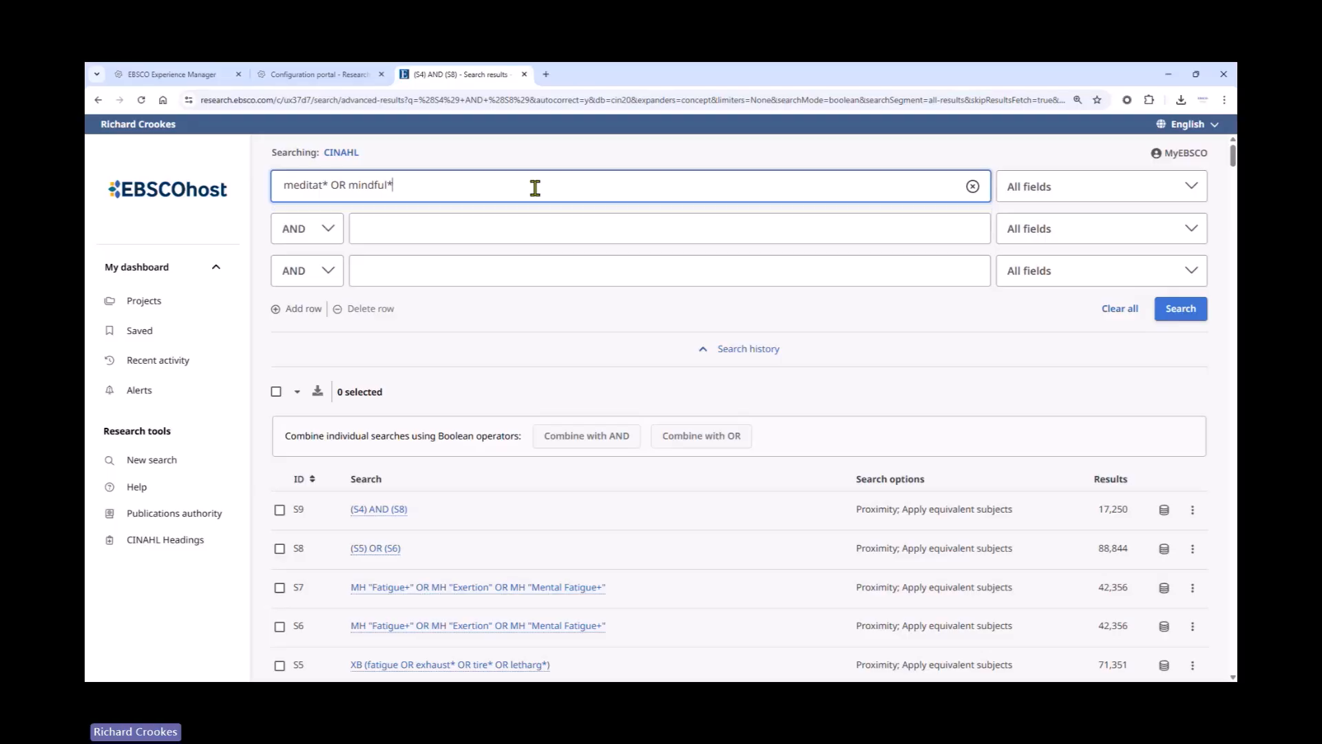
pyautogui.write('OR breath* OR yoga OR ')
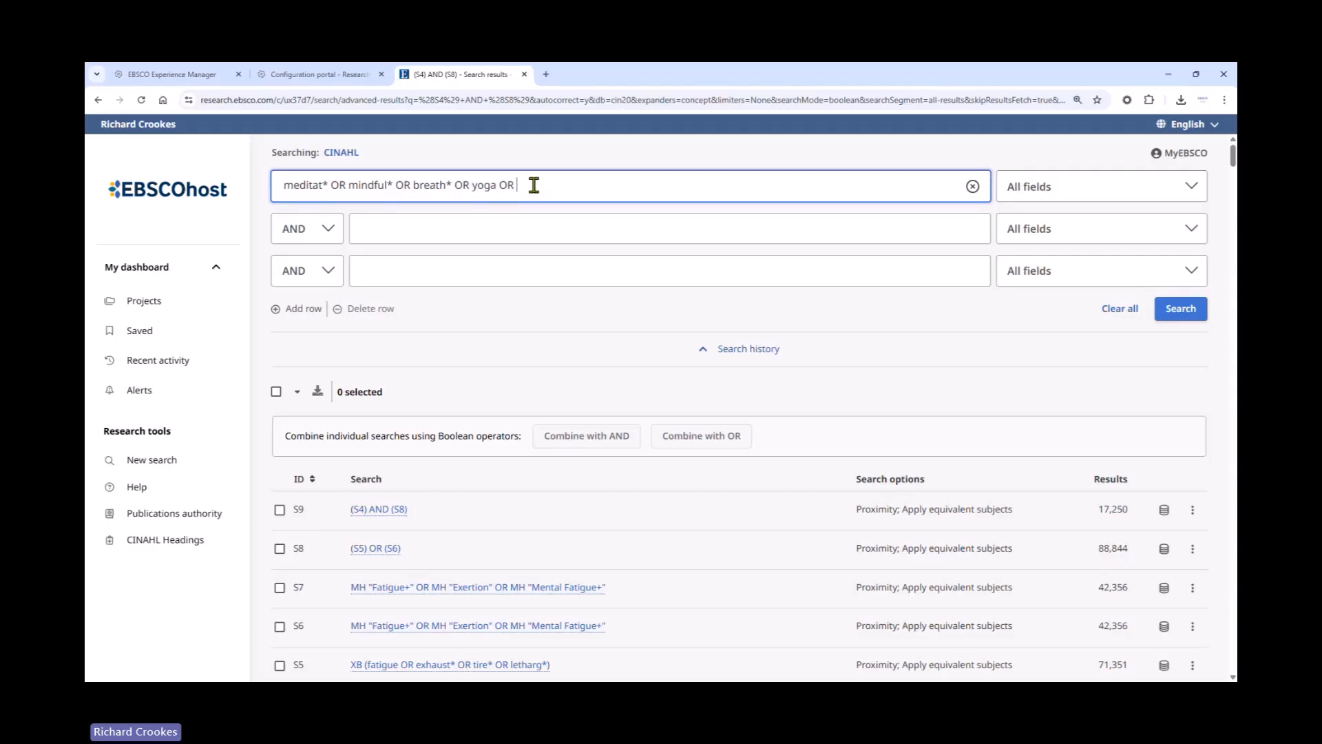
pyautogui.write('"guided imagery"')
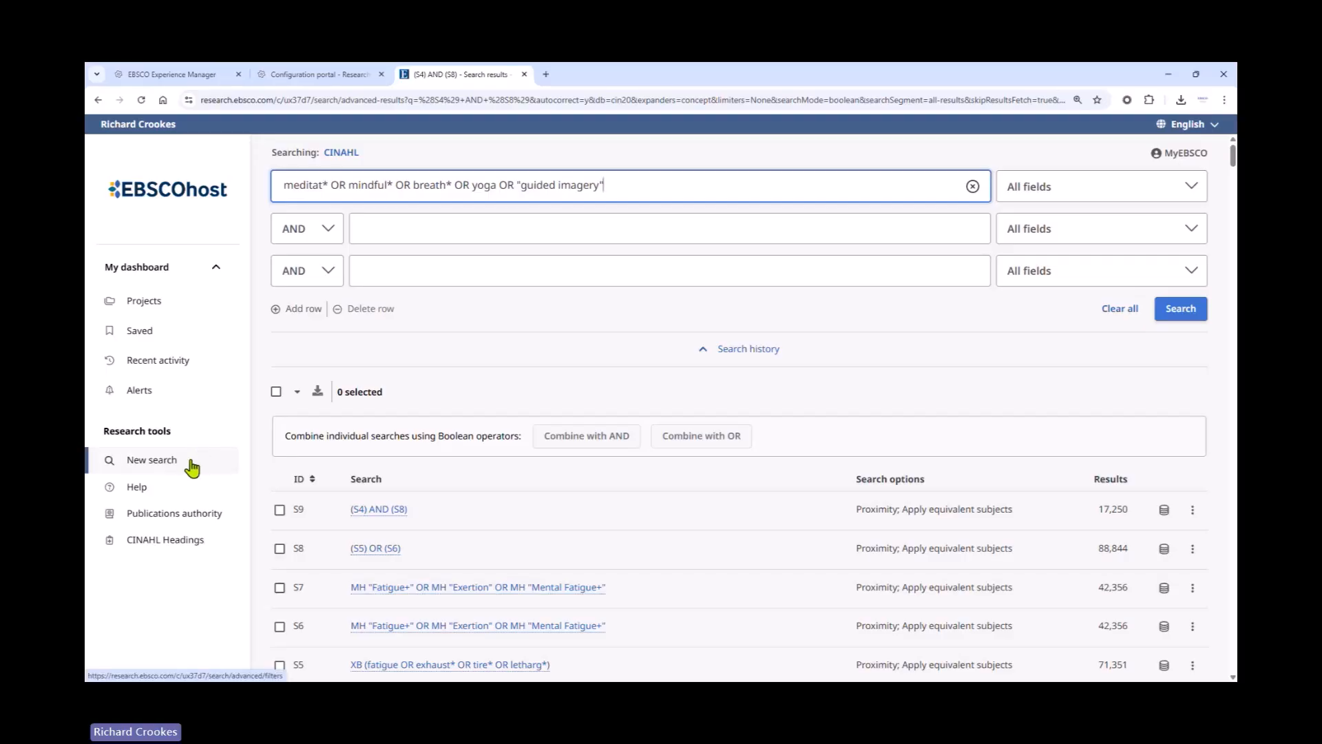
# Step: Restrict the meditation keyword query to Title or Abstract - XB and run the search
pyautogui.click(1150, 200)
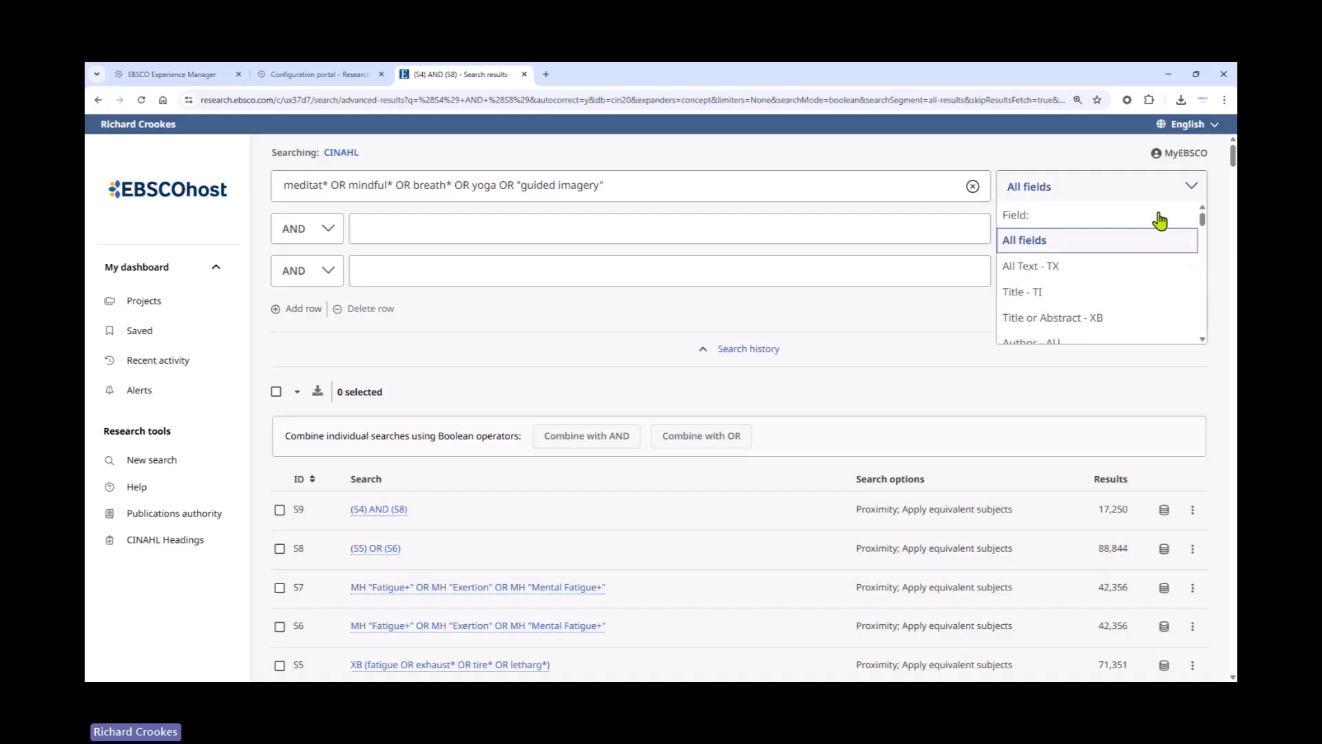
pyautogui.click(1040, 319)
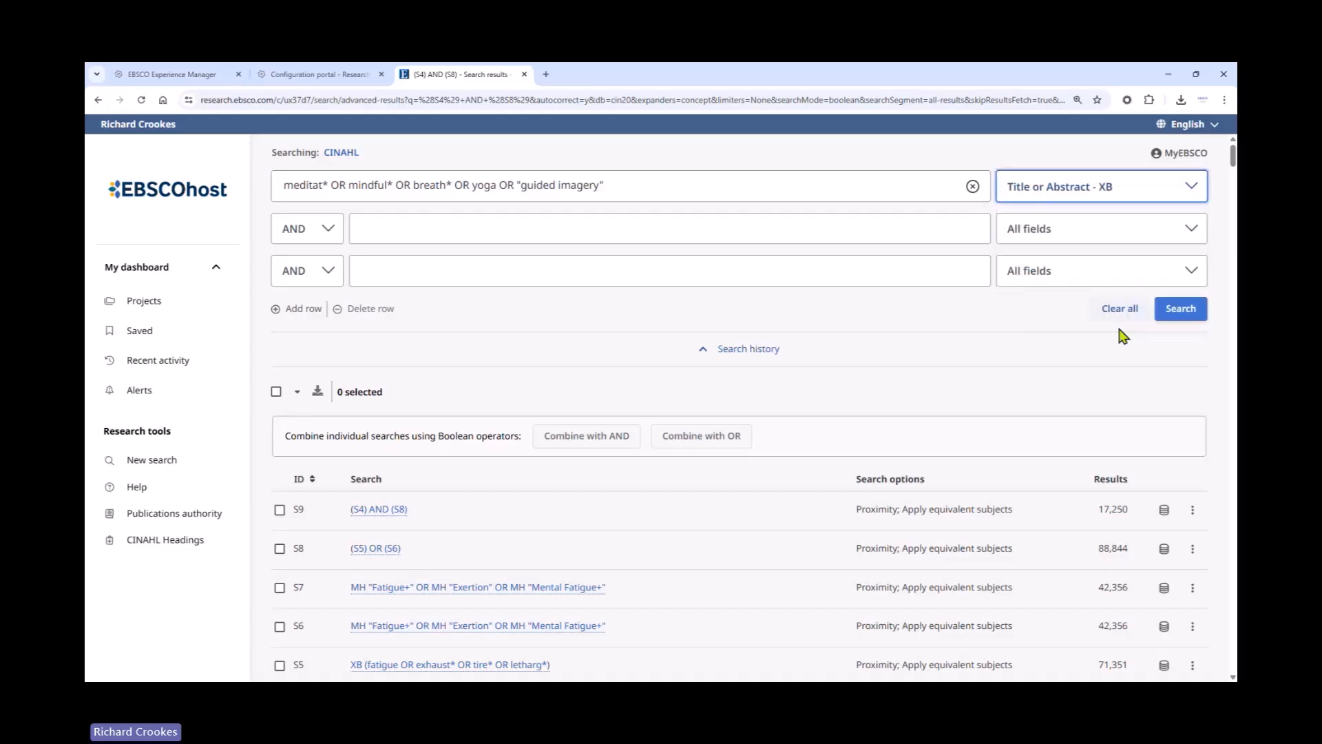
pyautogui.click(1174, 309)
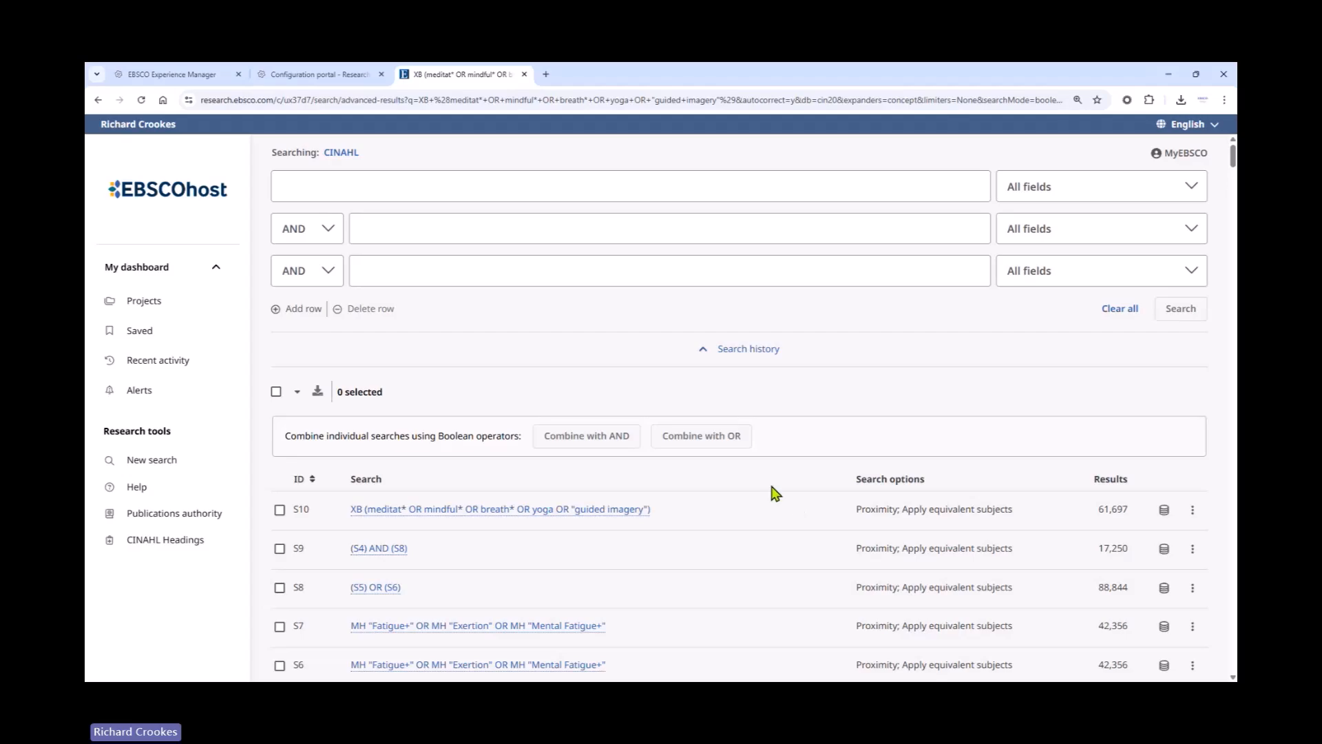
pyautogui.scroll(-2, 776, 493)
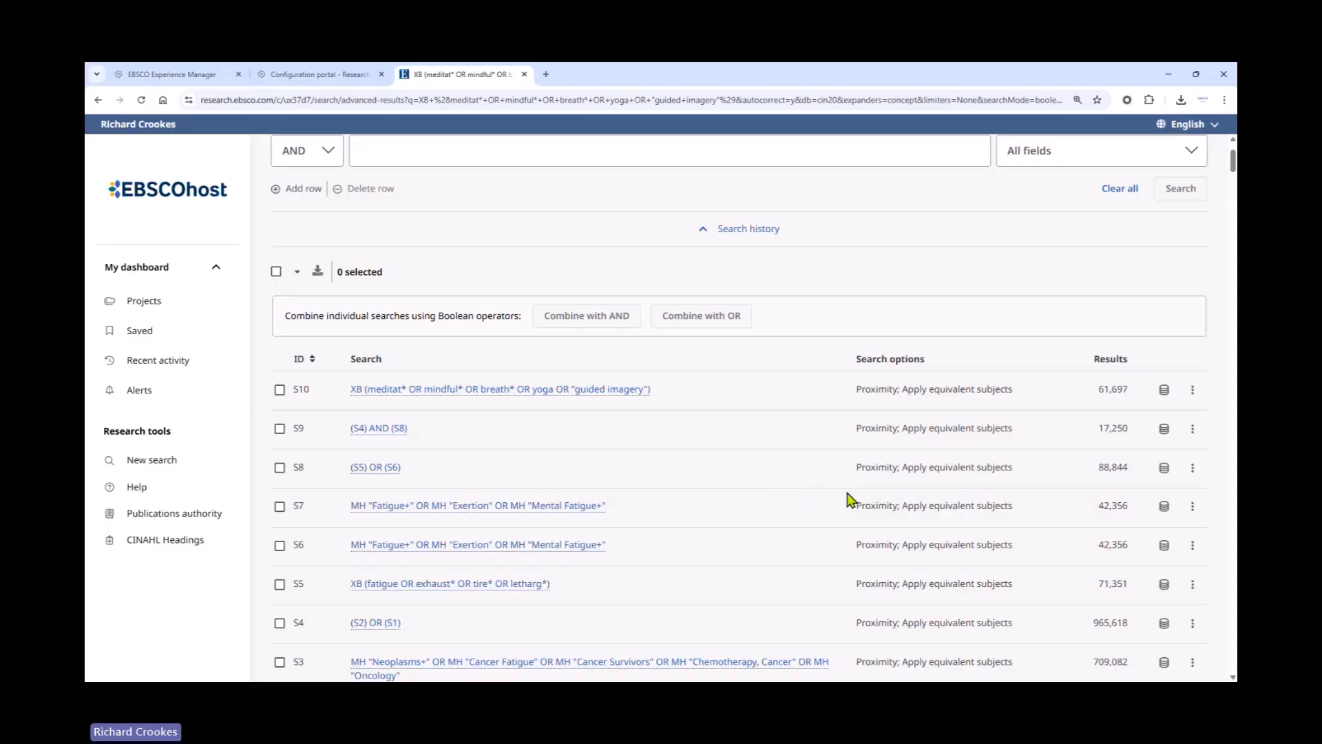
pyautogui.scroll(2, 768, 489)
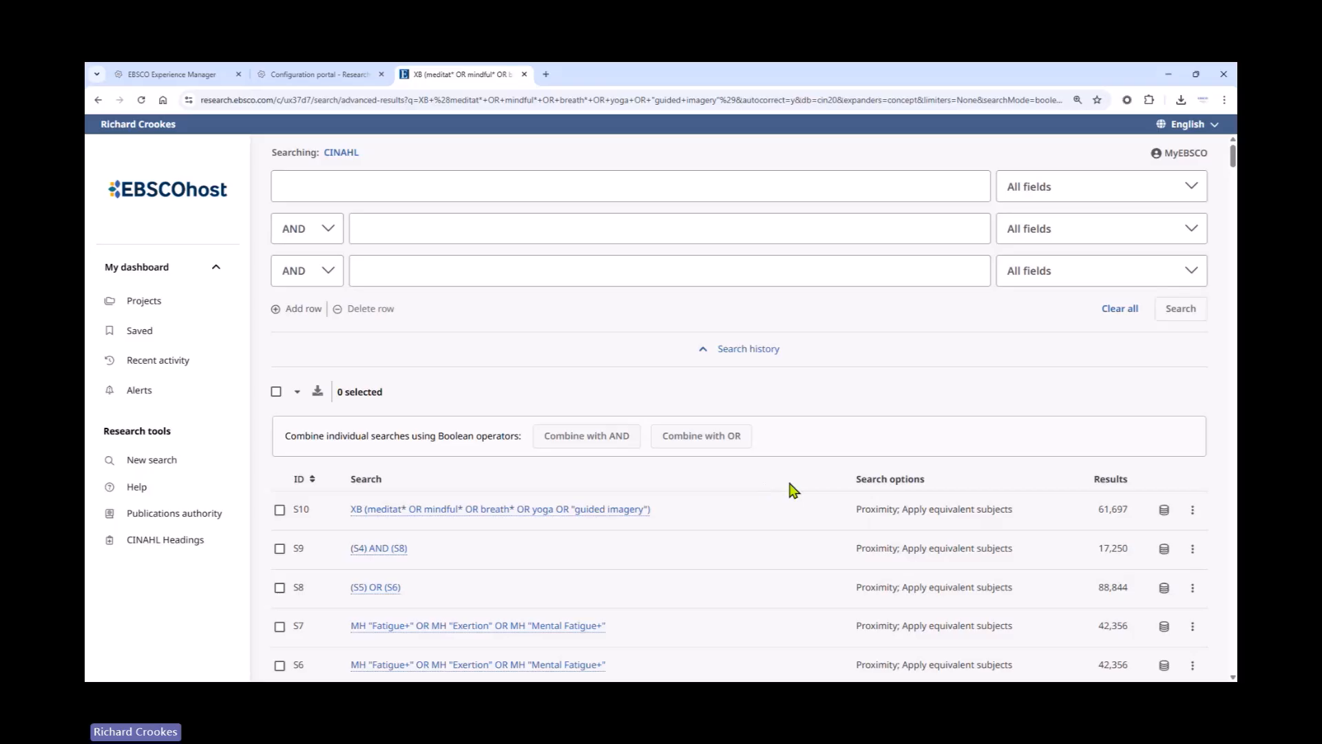
# Step: Start a new search and look up "meditation" in the CINAHL Headings in place of the previous term
pyautogui.click(161, 466)
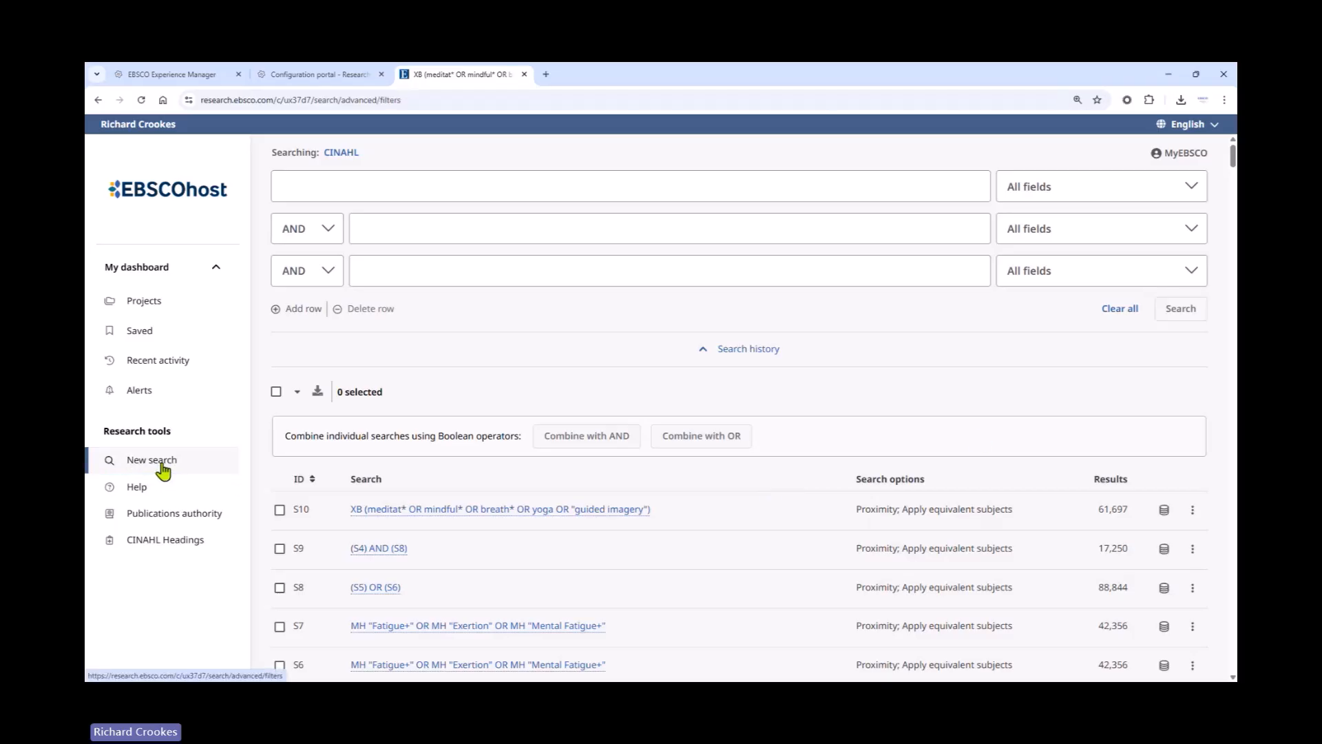
pyautogui.click(603, 456)
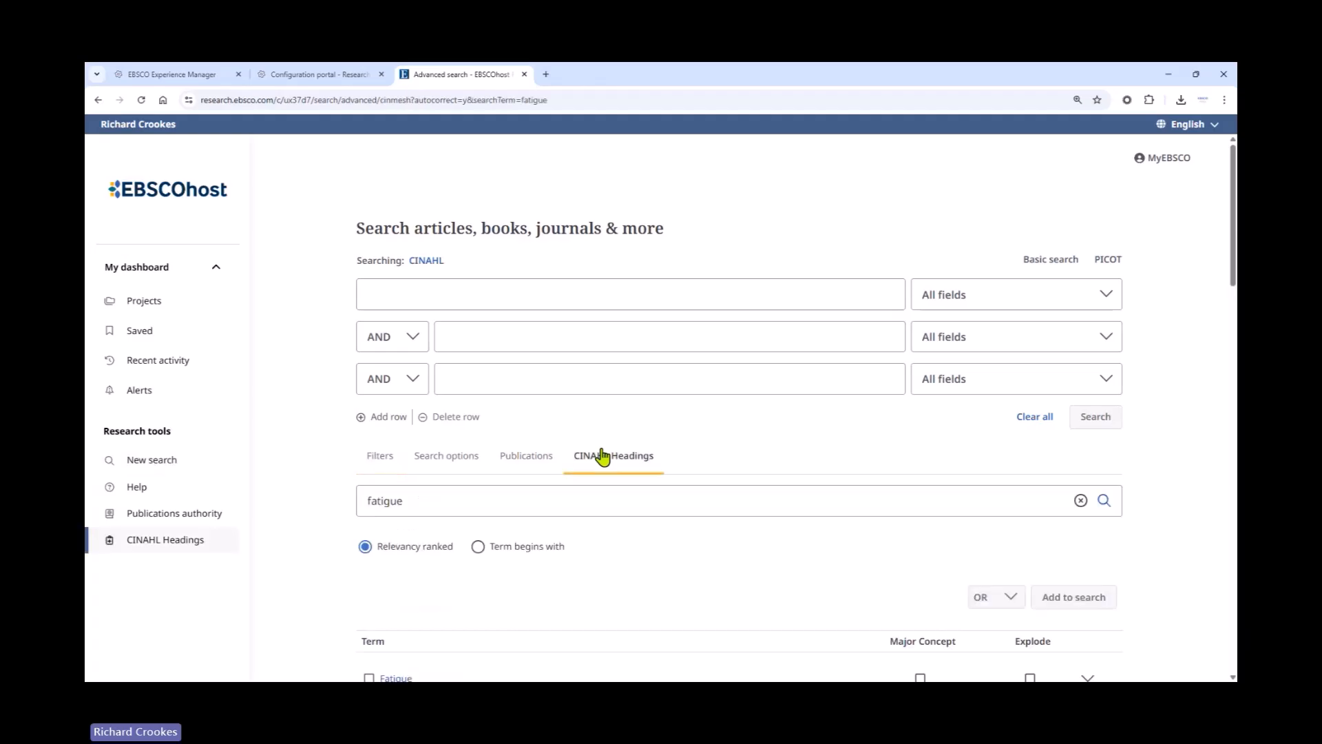
pyautogui.click(1081, 501)
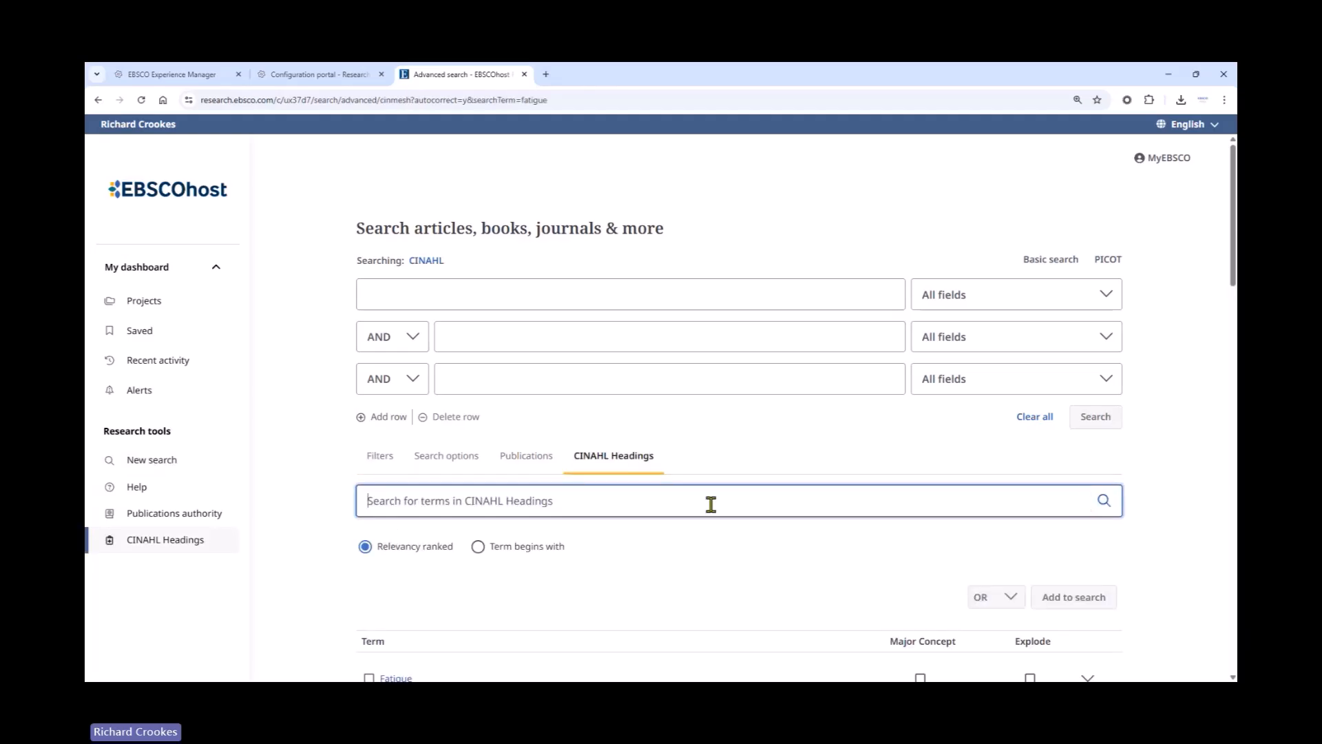
pyautogui.write('m')
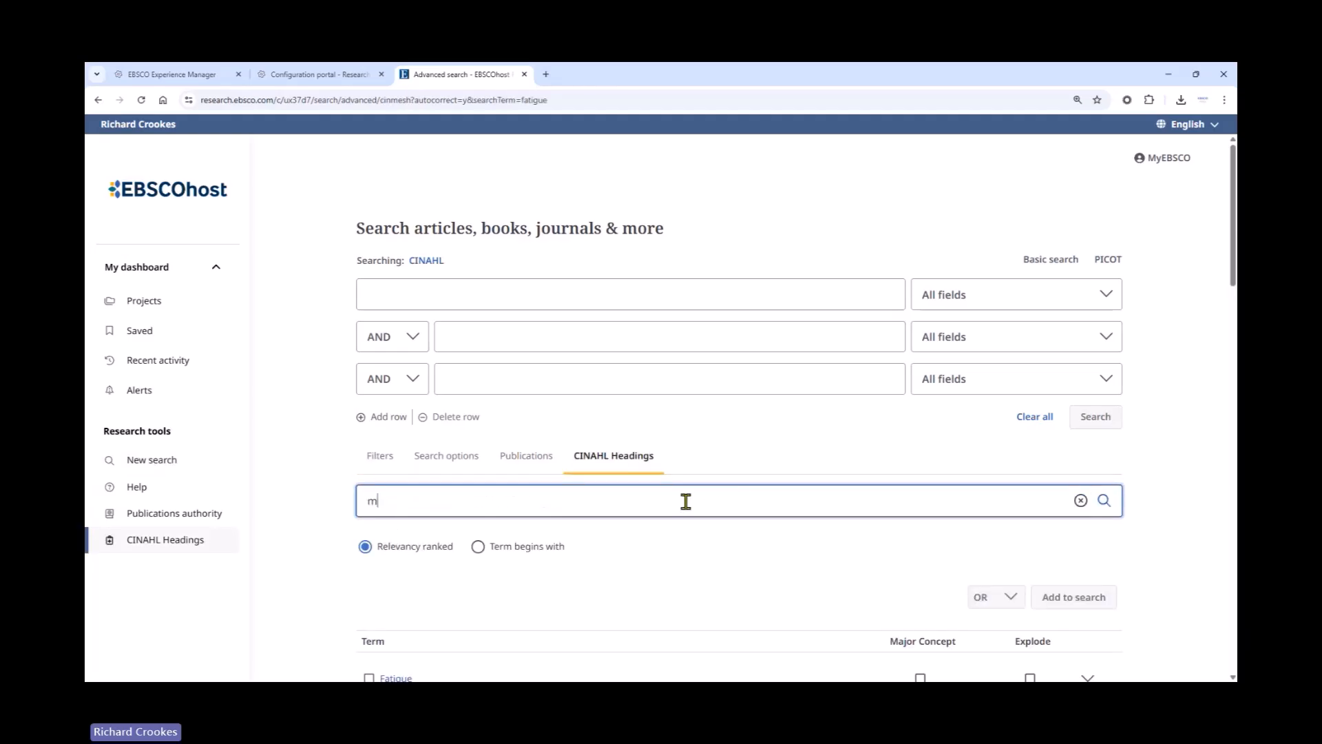
pyautogui.write('editation')
pyautogui.press('BackSpace')
pyautogui.press('BackSpace')
pyautogui.press('BackSpace')
pyautogui.press('BackSpace')
pyautogui.press('BackSpace')
pyautogui.write('tation')
pyautogui.press('Return')
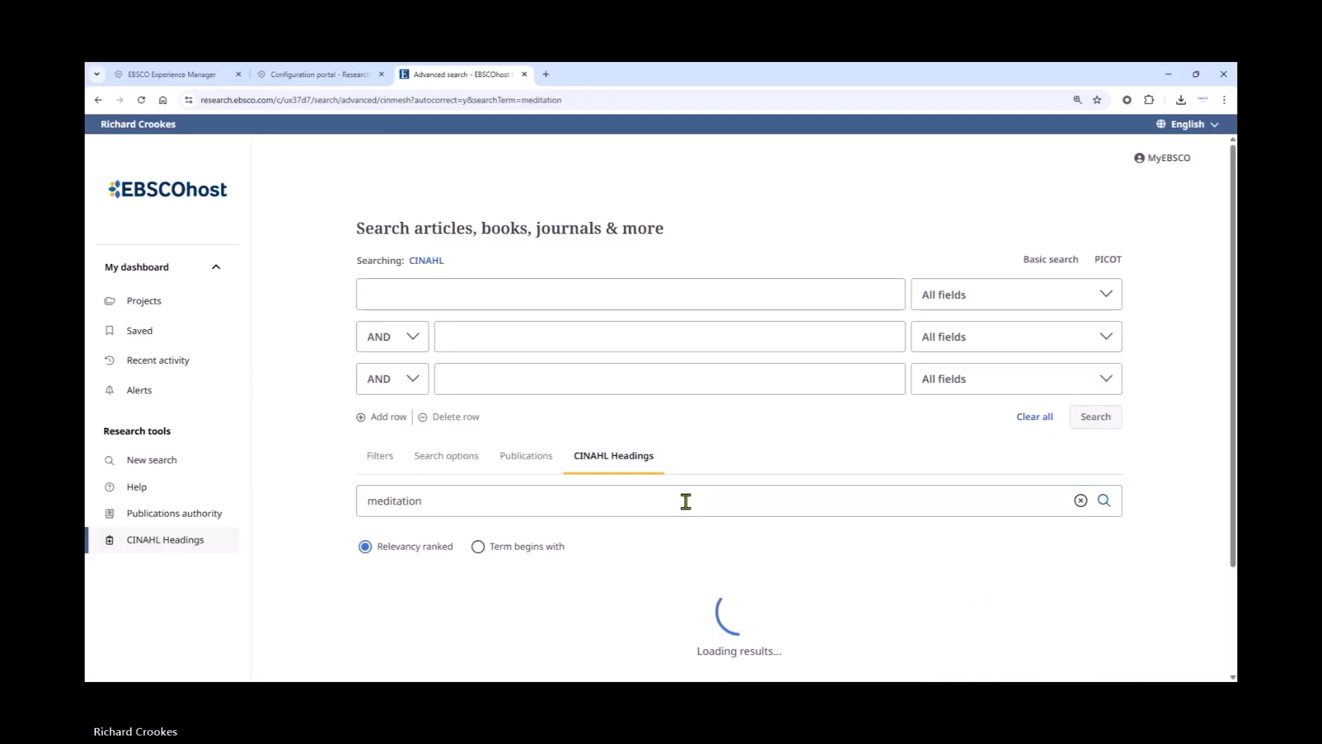
pyautogui.scroll(-4, 717, 468)
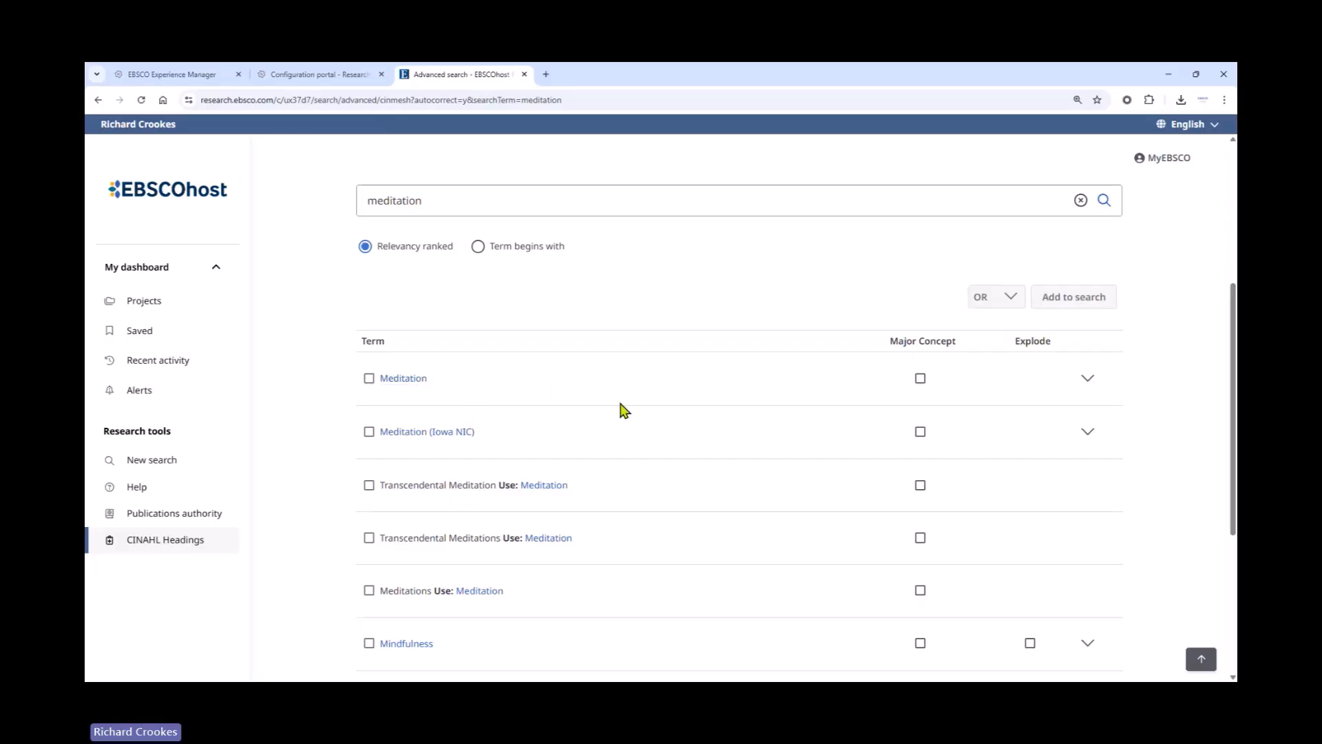
# Step: Open the Meditation heading's details and select Meditation
pyautogui.click(413, 381)
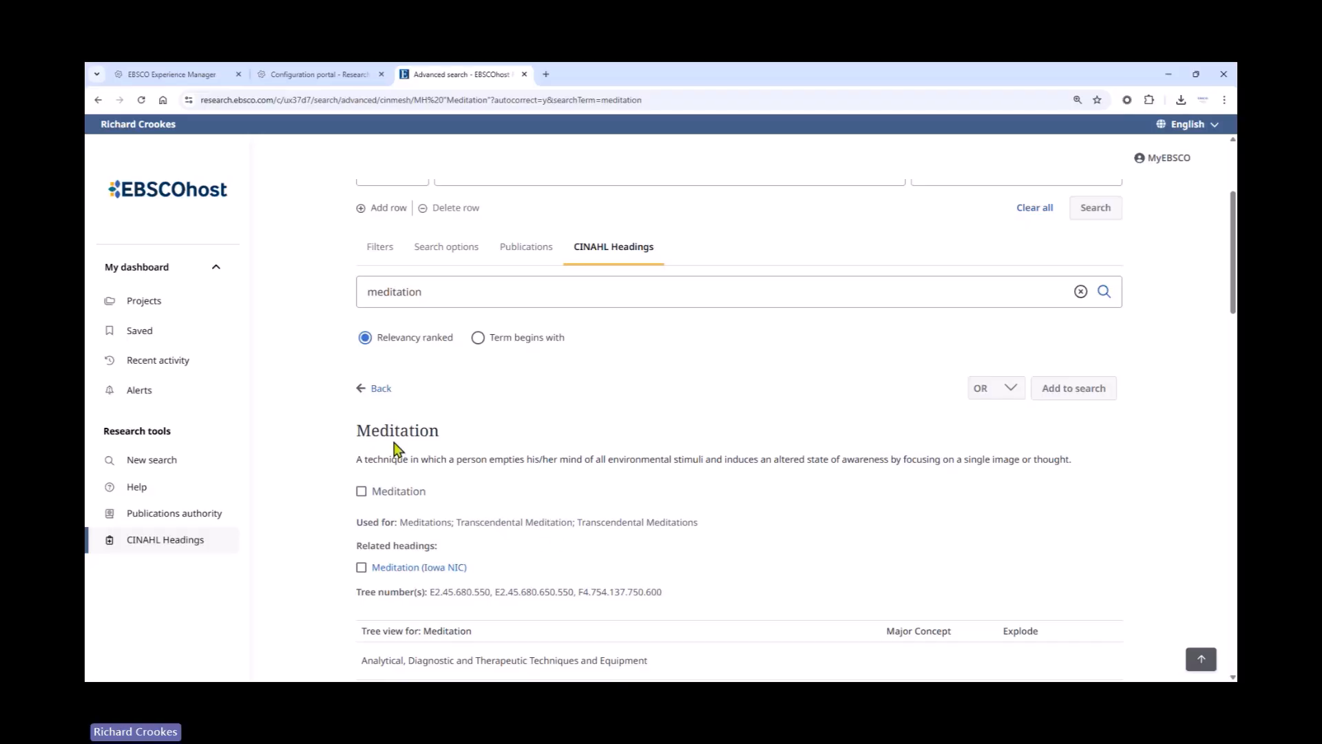
pyautogui.click(360, 493)
pyautogui.scroll(-4, 605, 496)
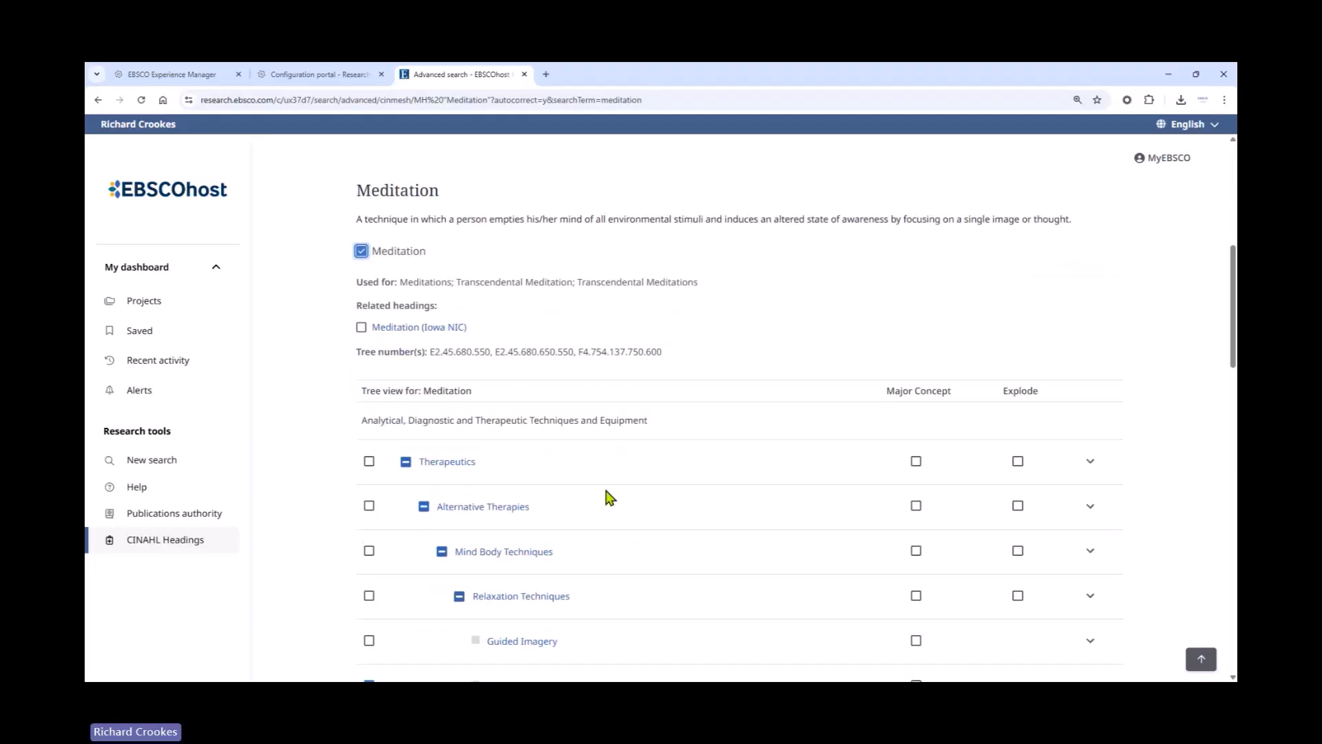
# Step: Select Mind Body Techniques, Relaxation Techniques and Guided Imagery in the Meditation heading tree
pyautogui.scroll(-2, 328, 443)
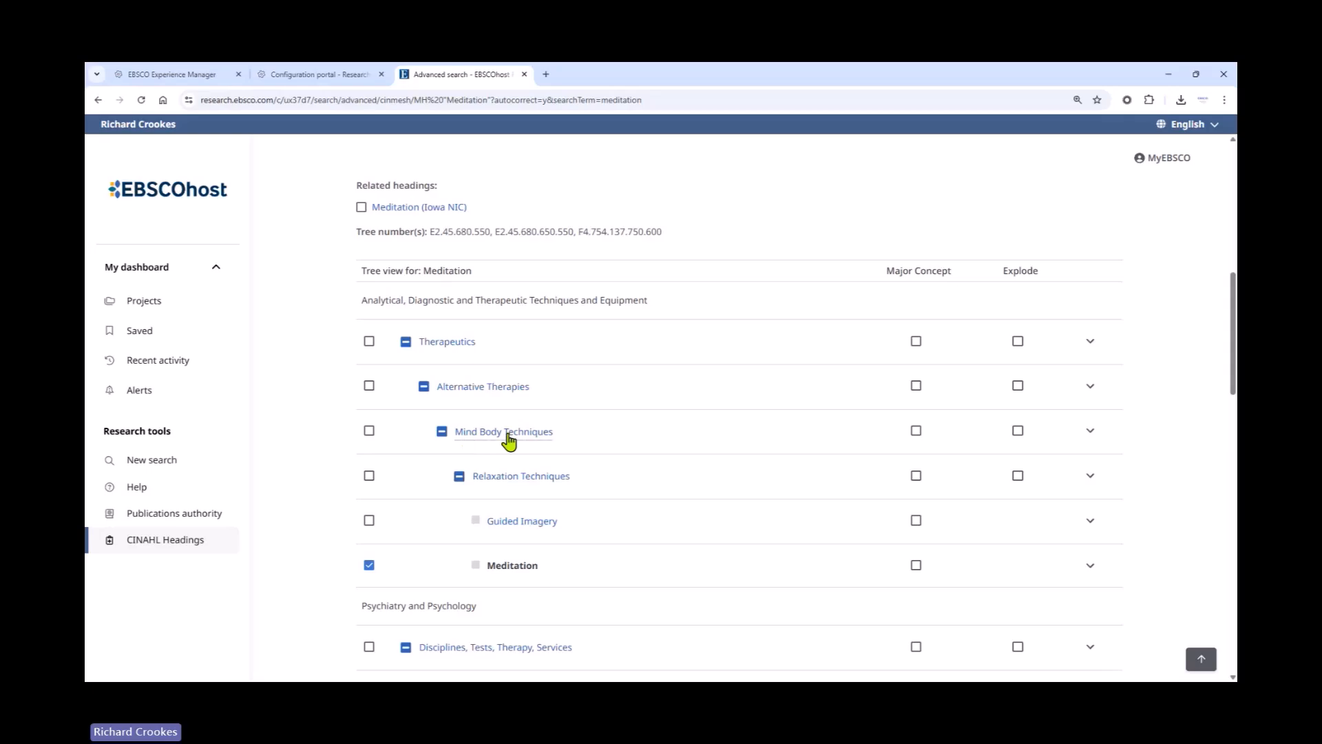
pyautogui.click(369, 431)
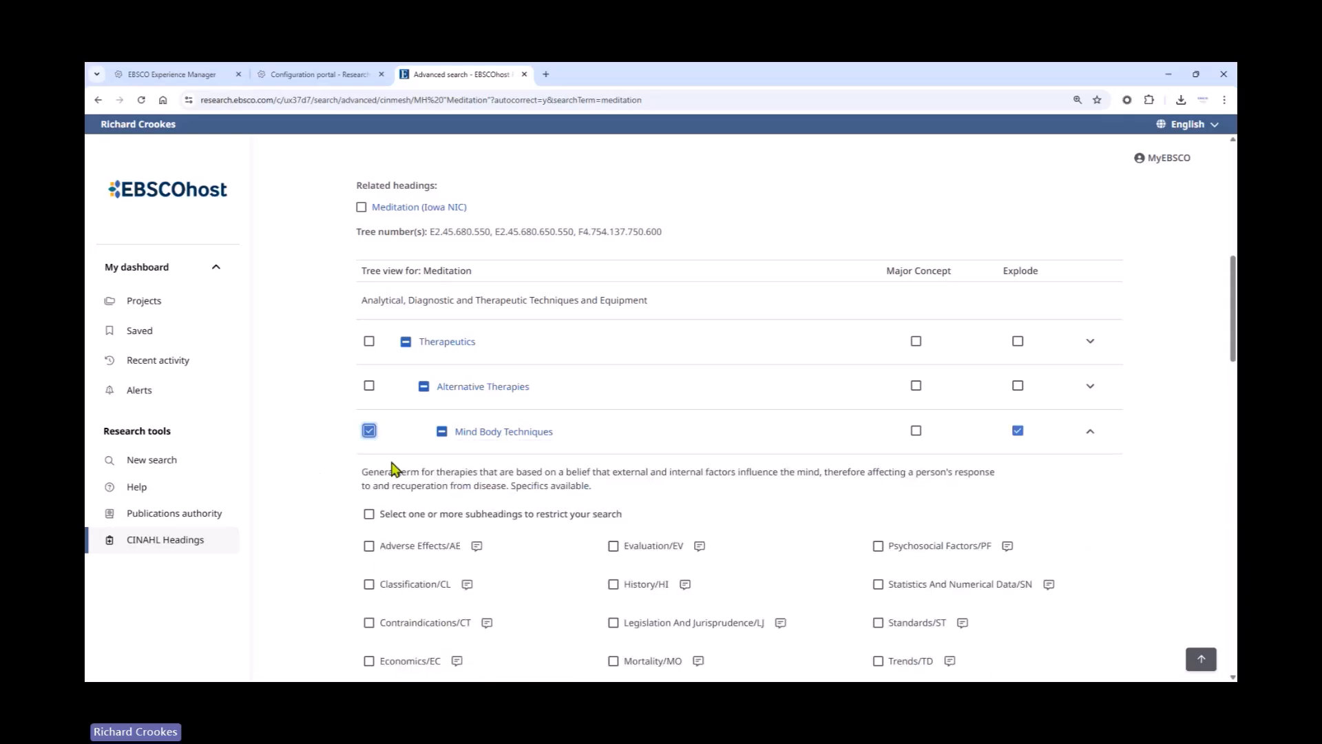
pyautogui.scroll(-4, 358, 475)
pyautogui.scroll(-3, 345, 468)
pyautogui.click(369, 417)
pyautogui.scroll(-4, 313, 437)
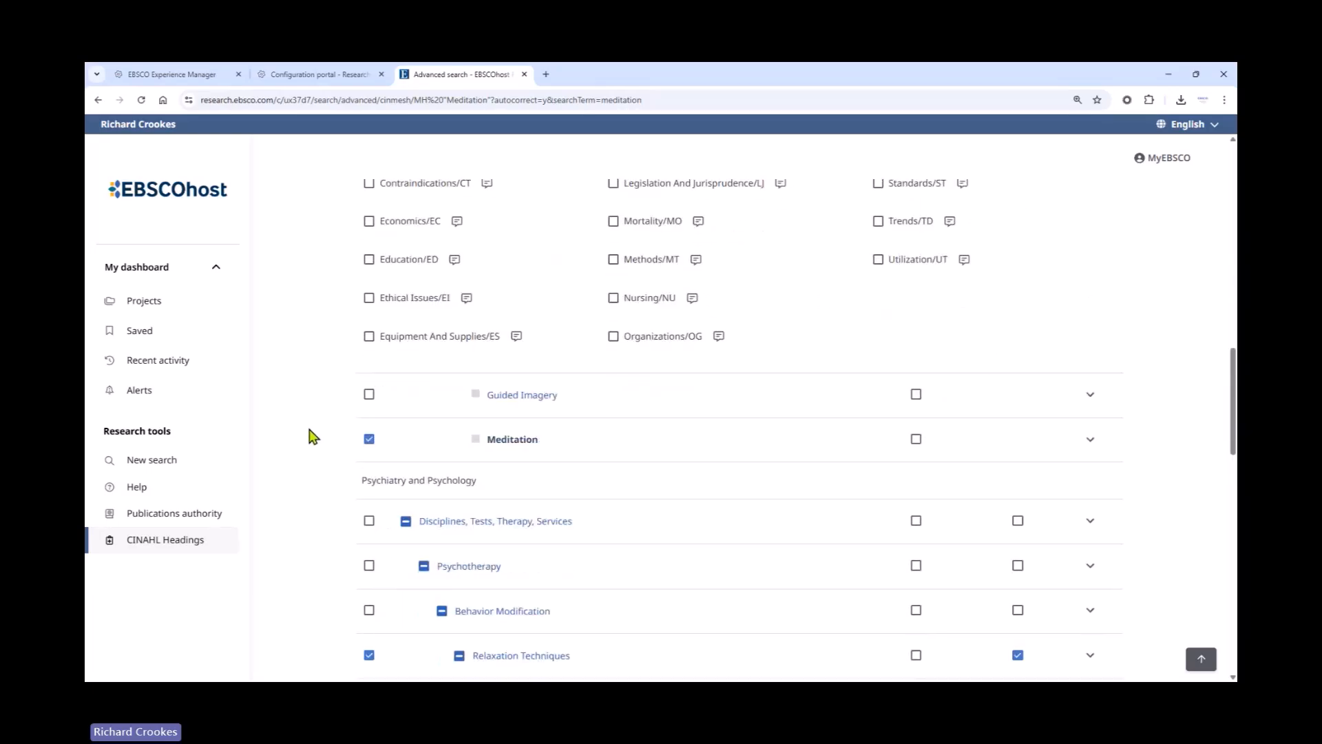
pyautogui.scroll(-5, 321, 399)
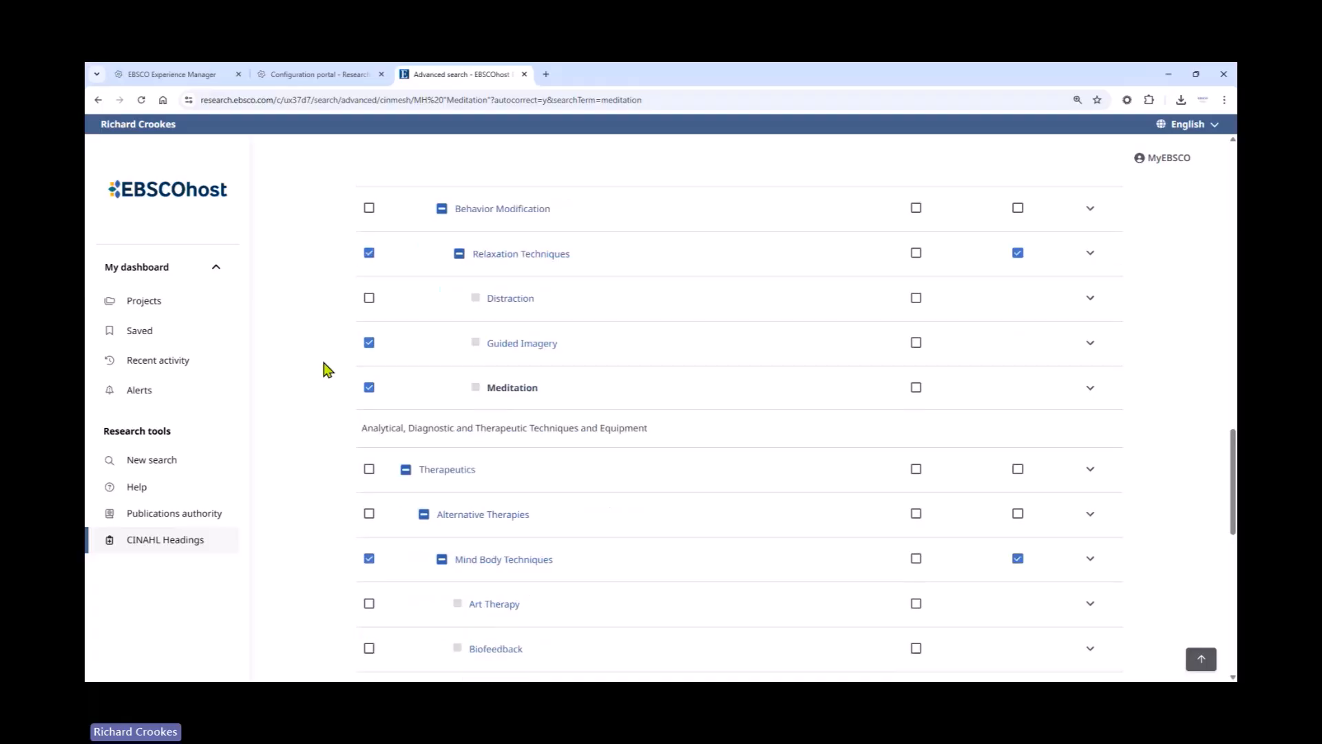
# Step: Select Yoga beneath Mind Body Techniques in the heading tree
pyautogui.scroll(-1, 324, 372)
pyautogui.scroll(-3, 334, 446)
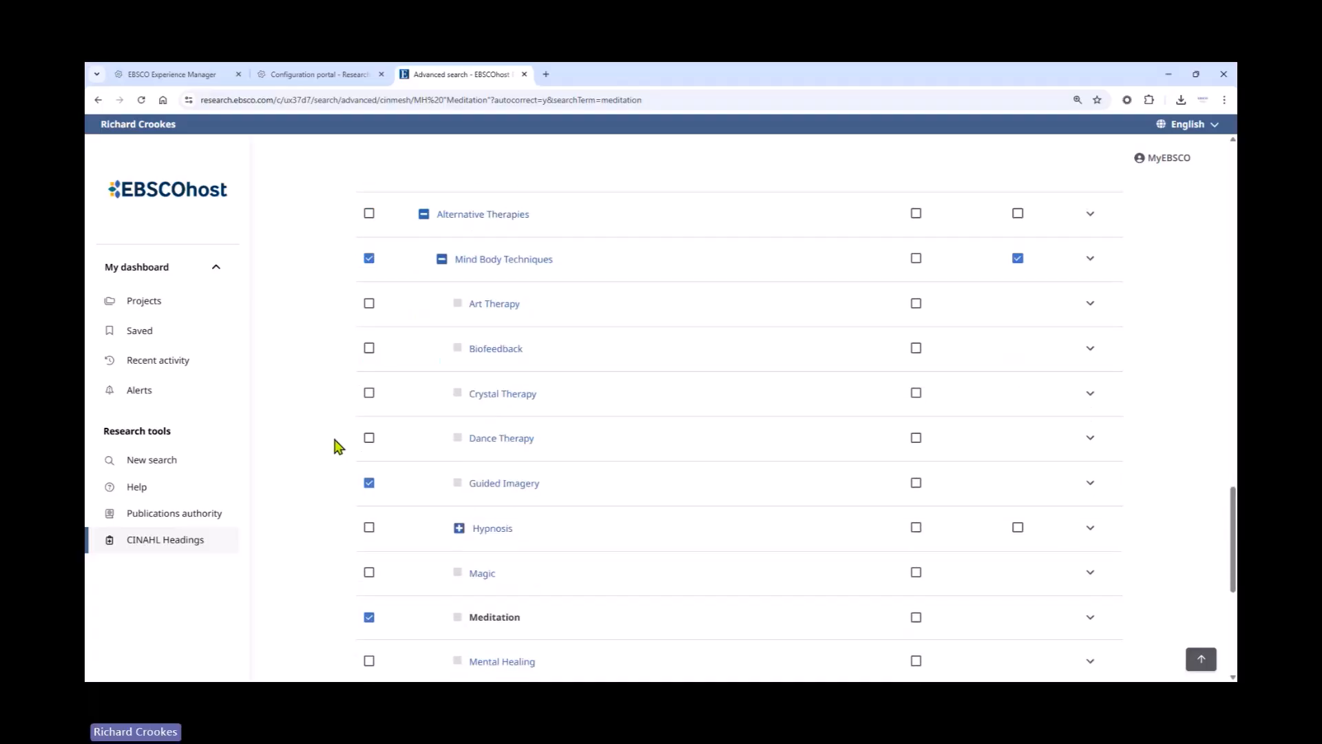
pyautogui.scroll(-3, 328, 437)
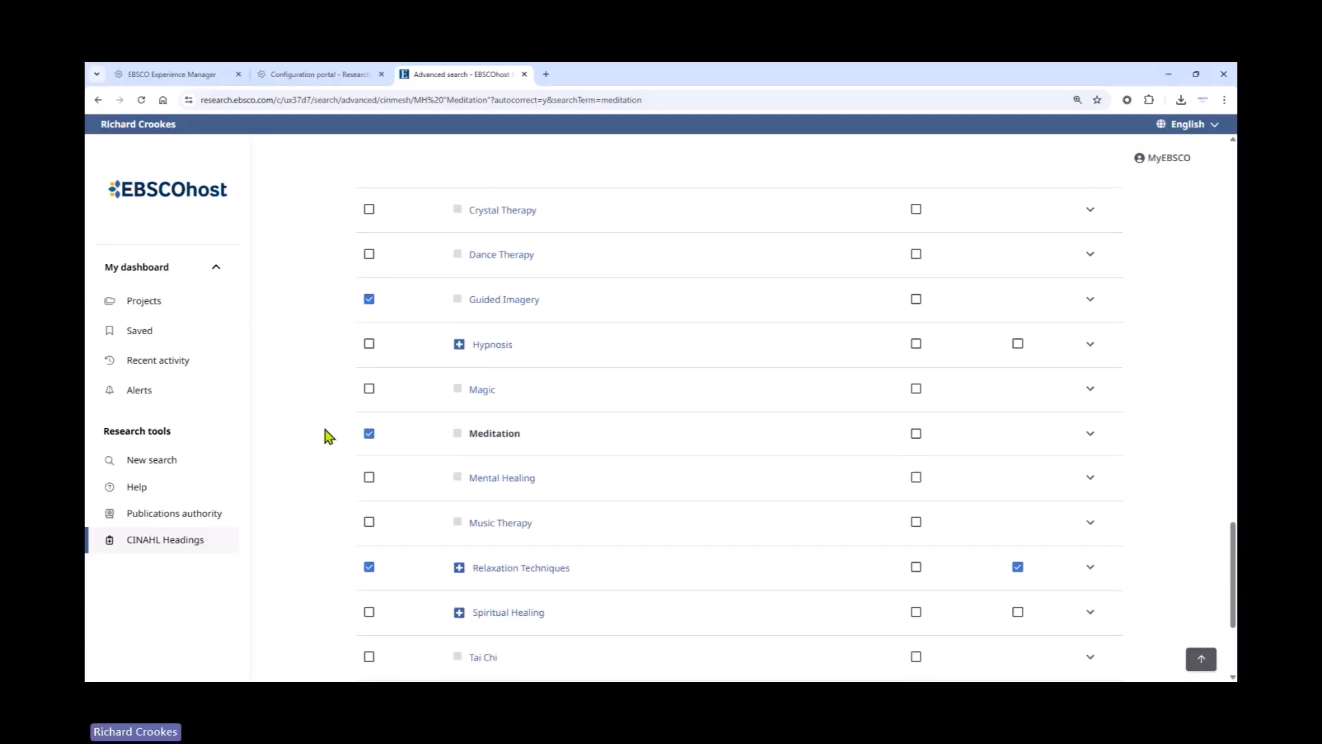
pyautogui.click(370, 585)
pyautogui.scroll(-2, 289, 523)
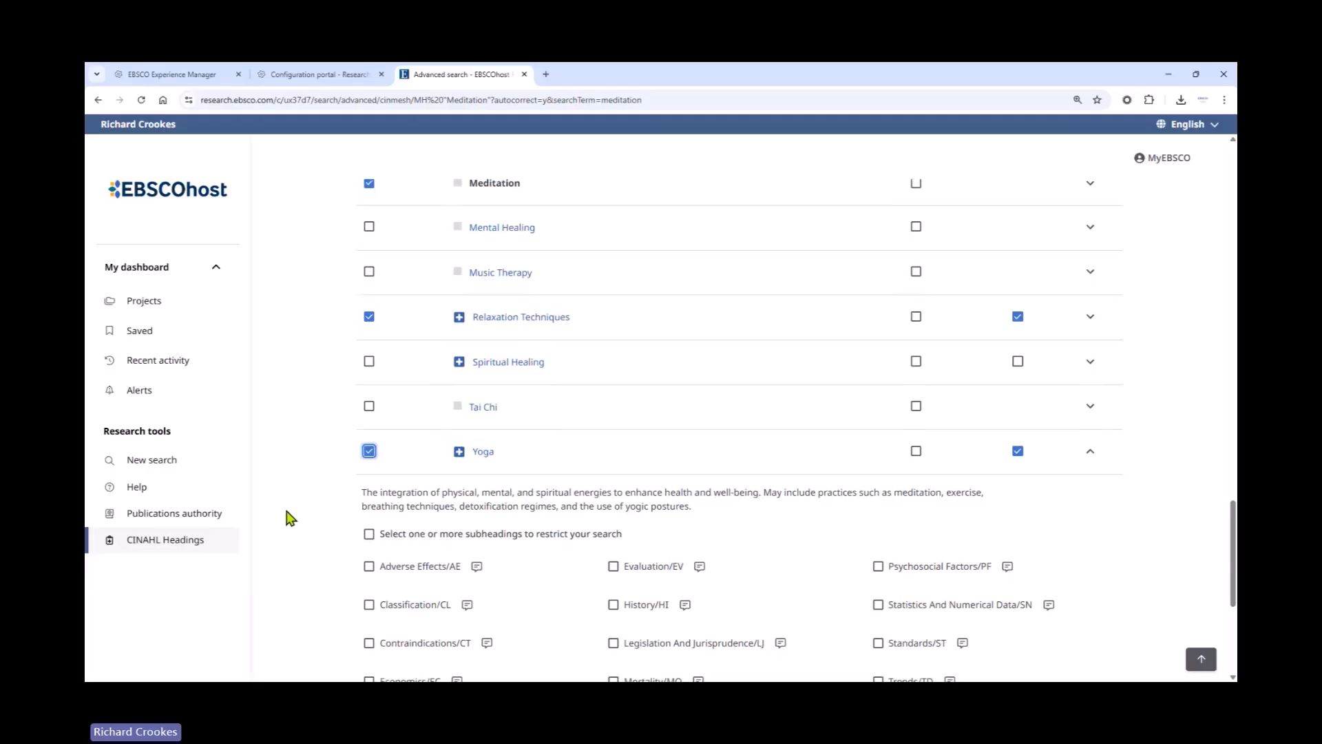
# Step: Collapse the Yoga details, add the selected meditation headings to the search with OR and run it
pyautogui.scroll(-2, 1182, 342)
pyautogui.click(1091, 275)
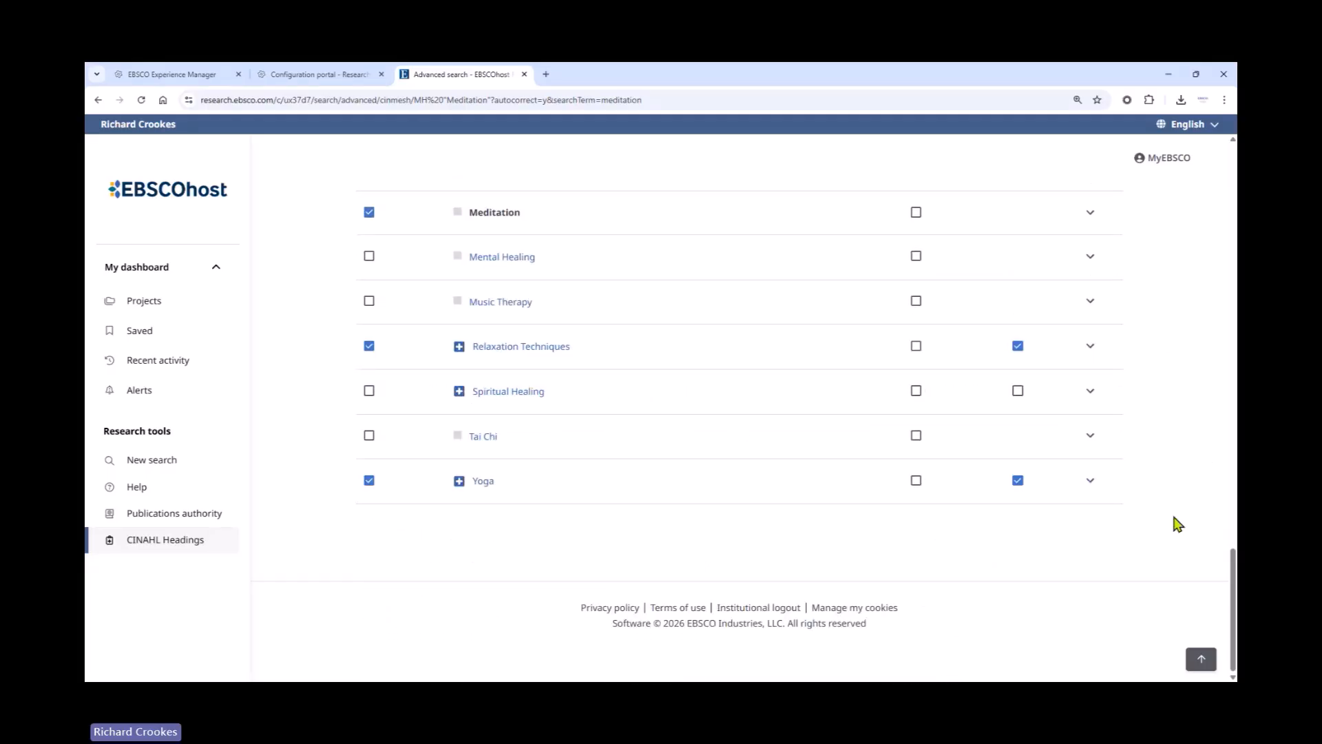
pyautogui.click(1200, 663)
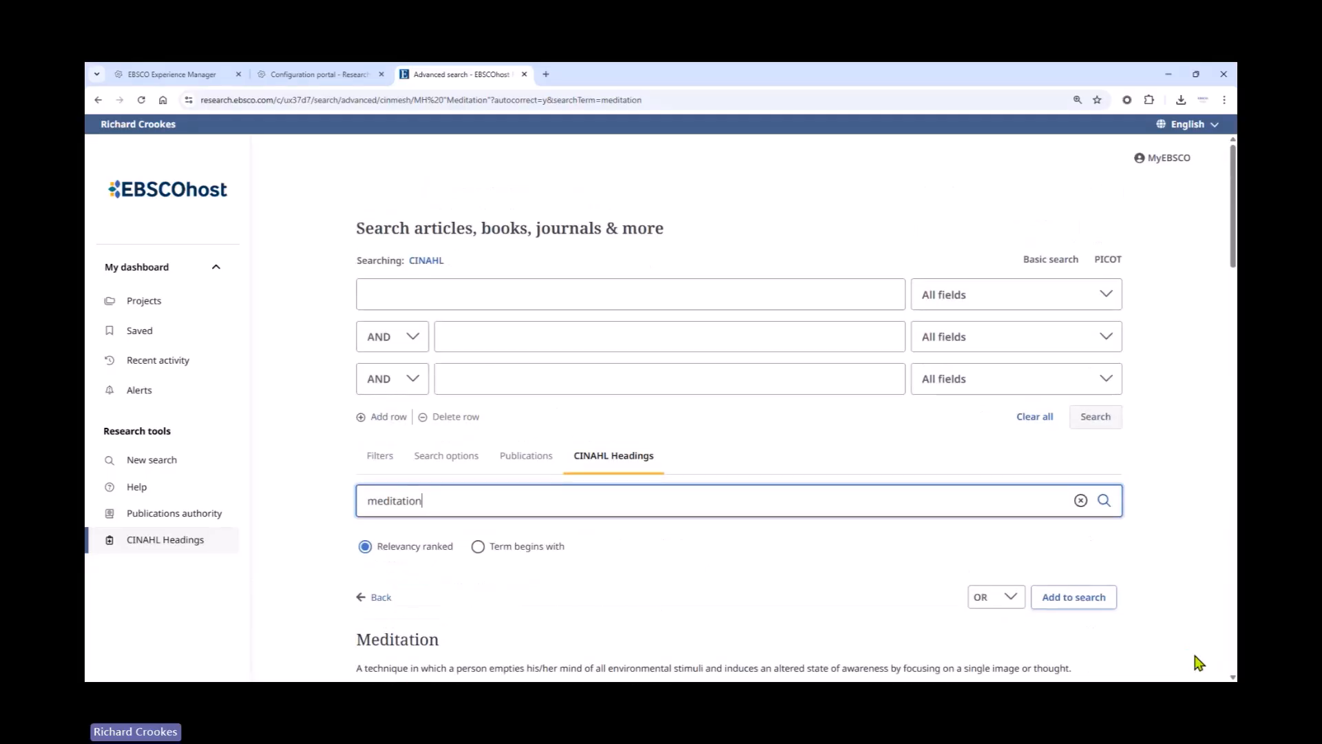
pyautogui.click(1088, 597)
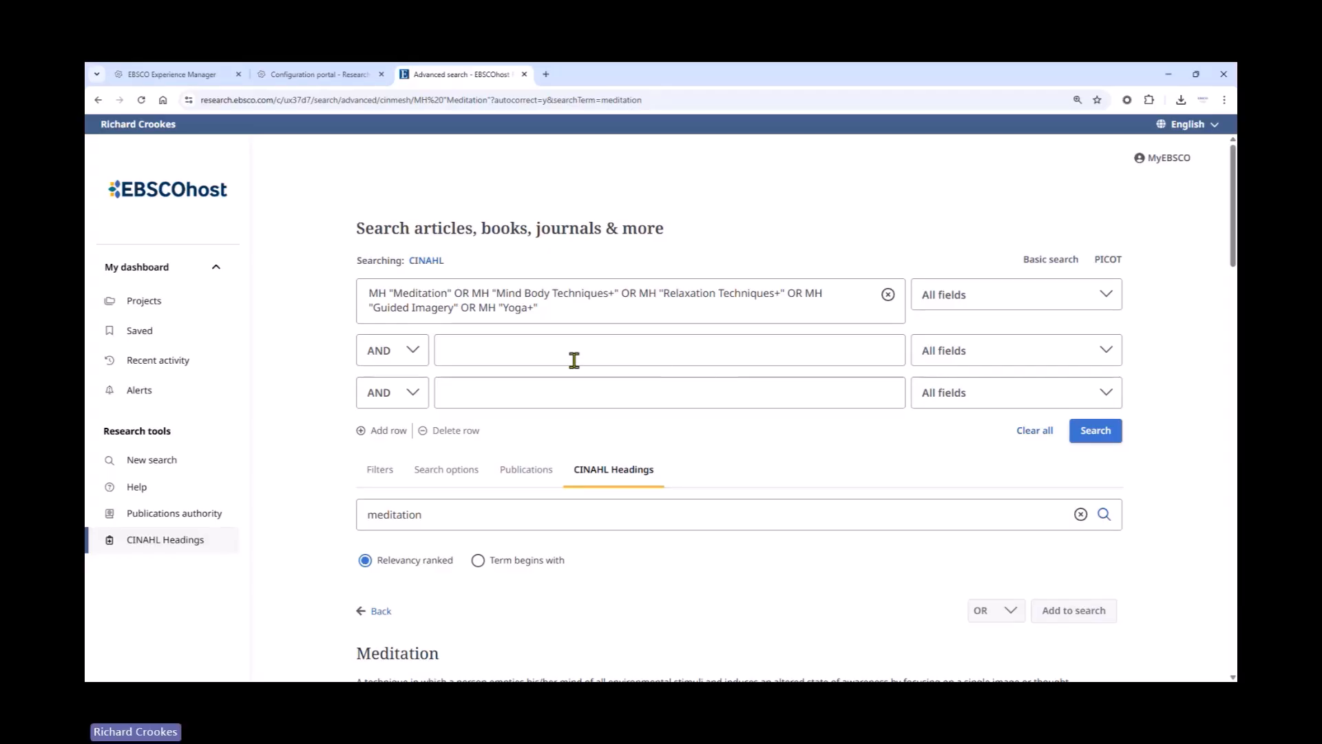
pyautogui.click(1101, 432)
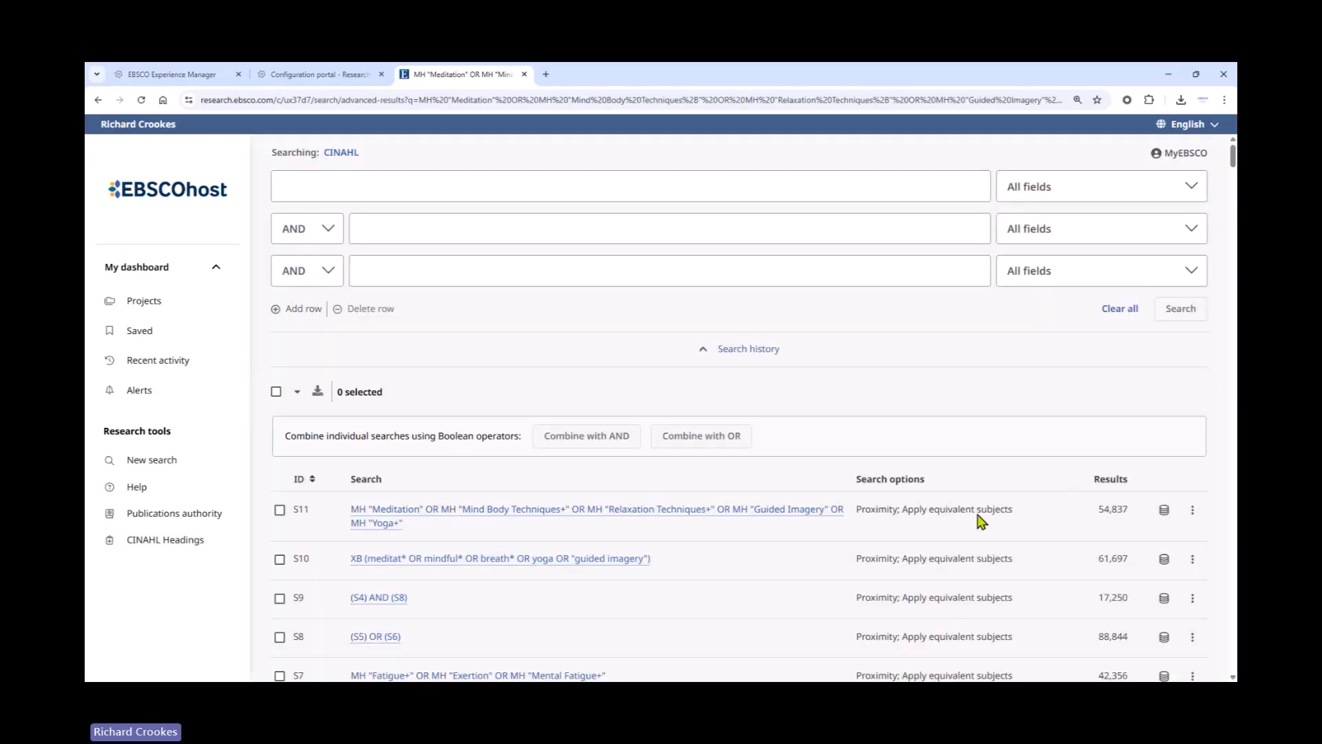
# Step: Combine searches S10 and S11 from the search history with OR and run the combined search
pyautogui.scroll(-3, 854, 456)
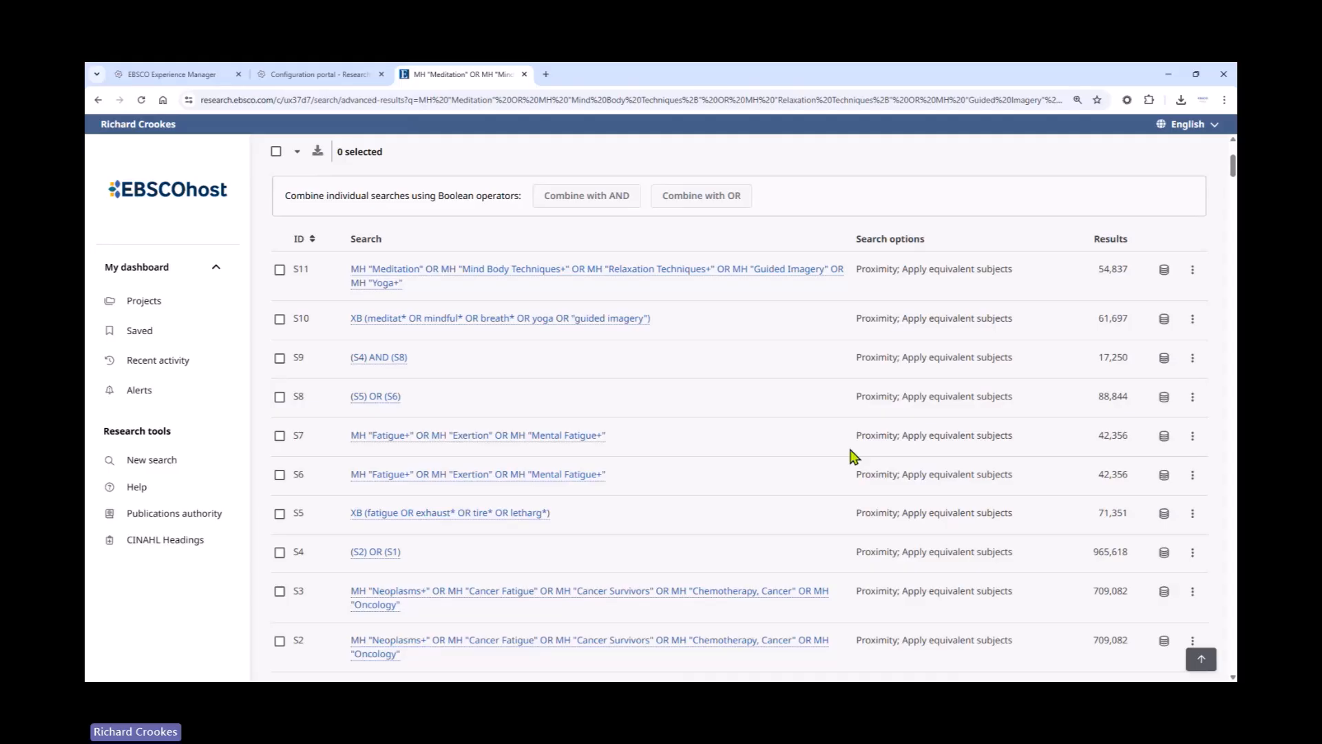
pyautogui.click(280, 319)
pyautogui.click(284, 272)
pyautogui.scroll(2, 592, 414)
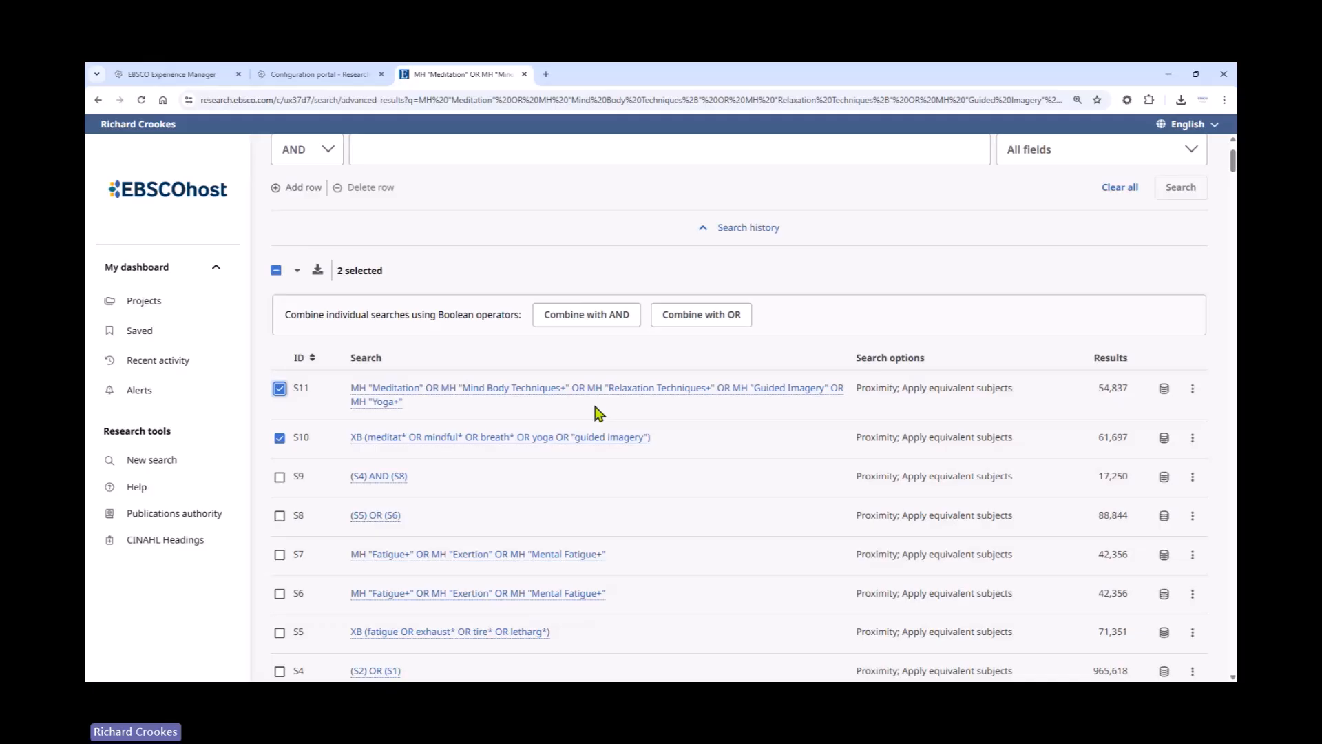
pyautogui.click(685, 319)
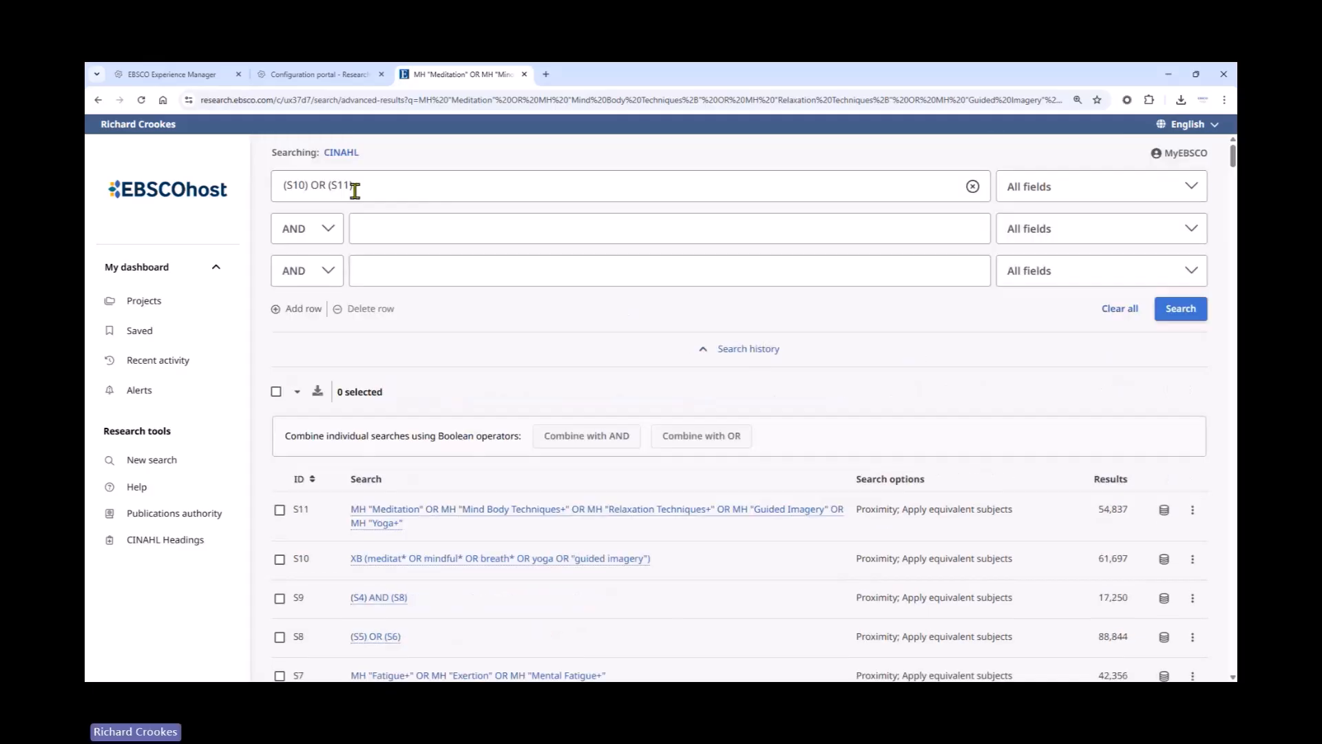
pyautogui.click(1181, 308)
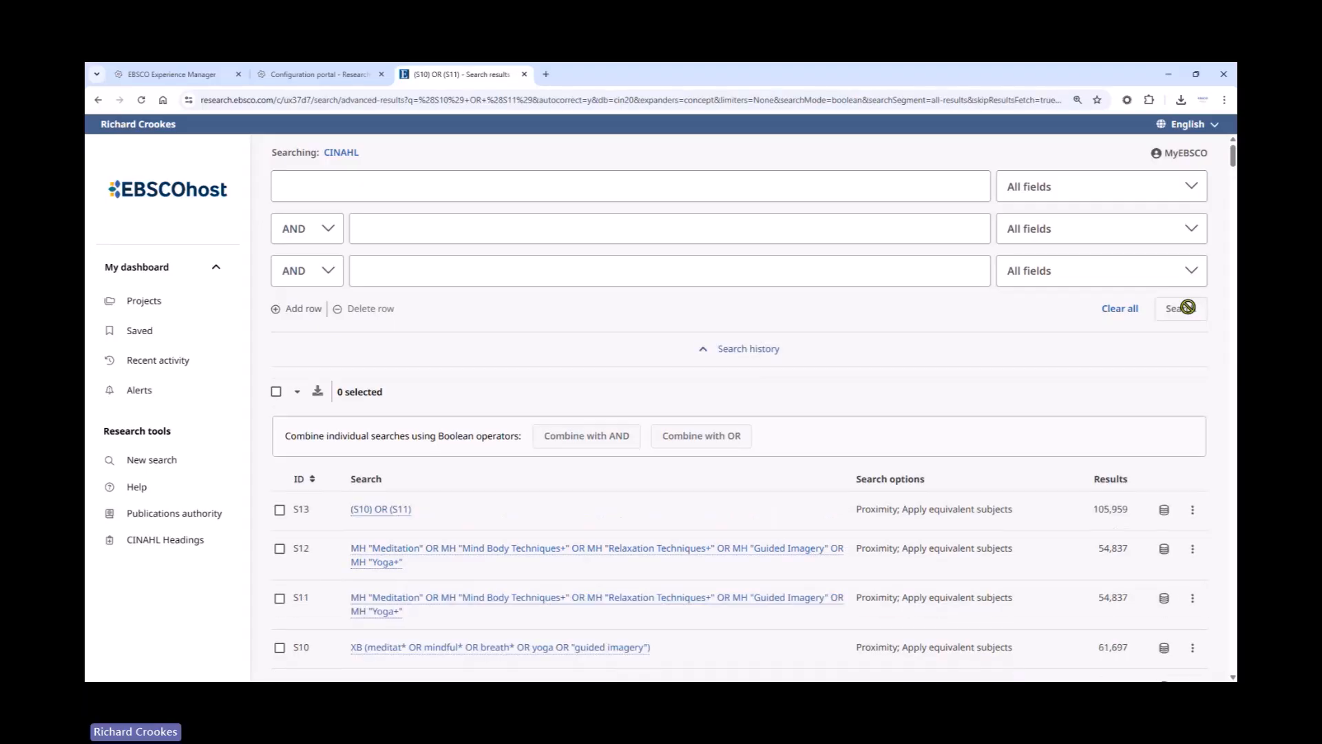
# Step: Review the search history from S13 down to S1
pyautogui.scroll(-3, 737, 411)
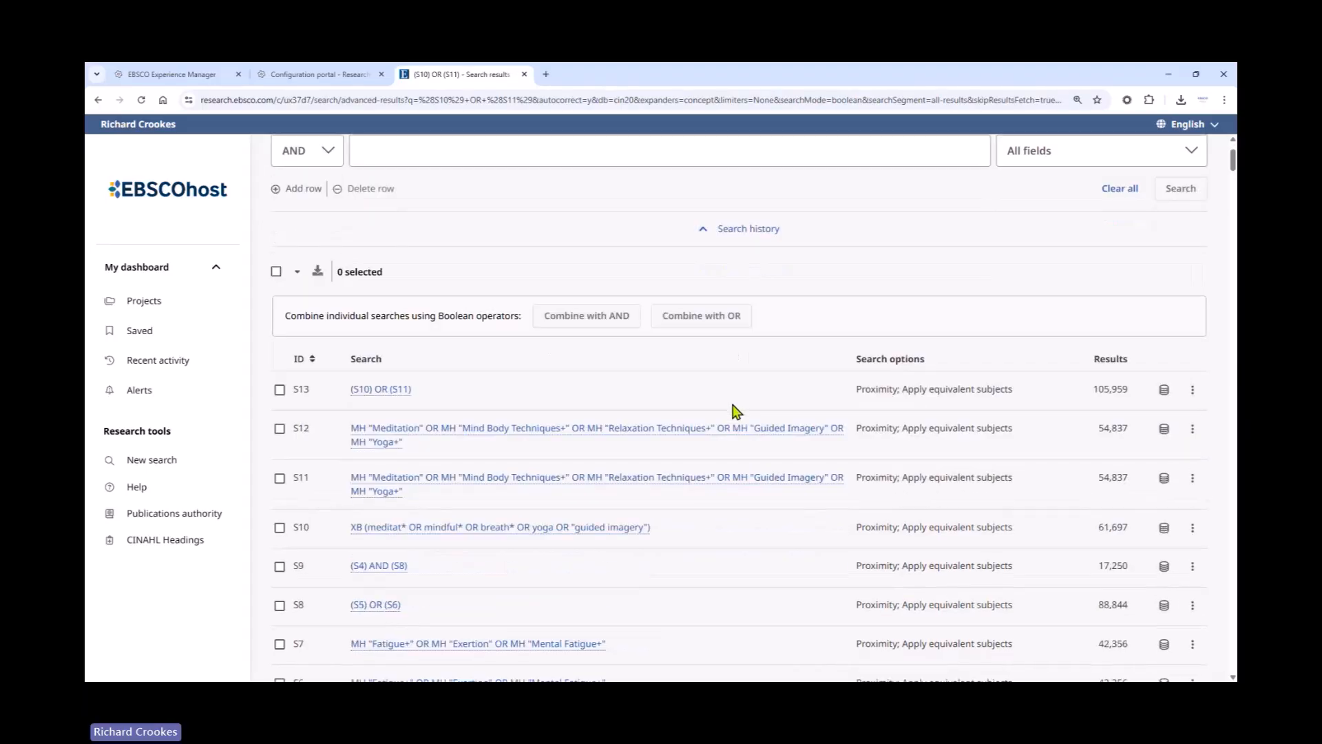
pyautogui.scroll(-2, 735, 412)
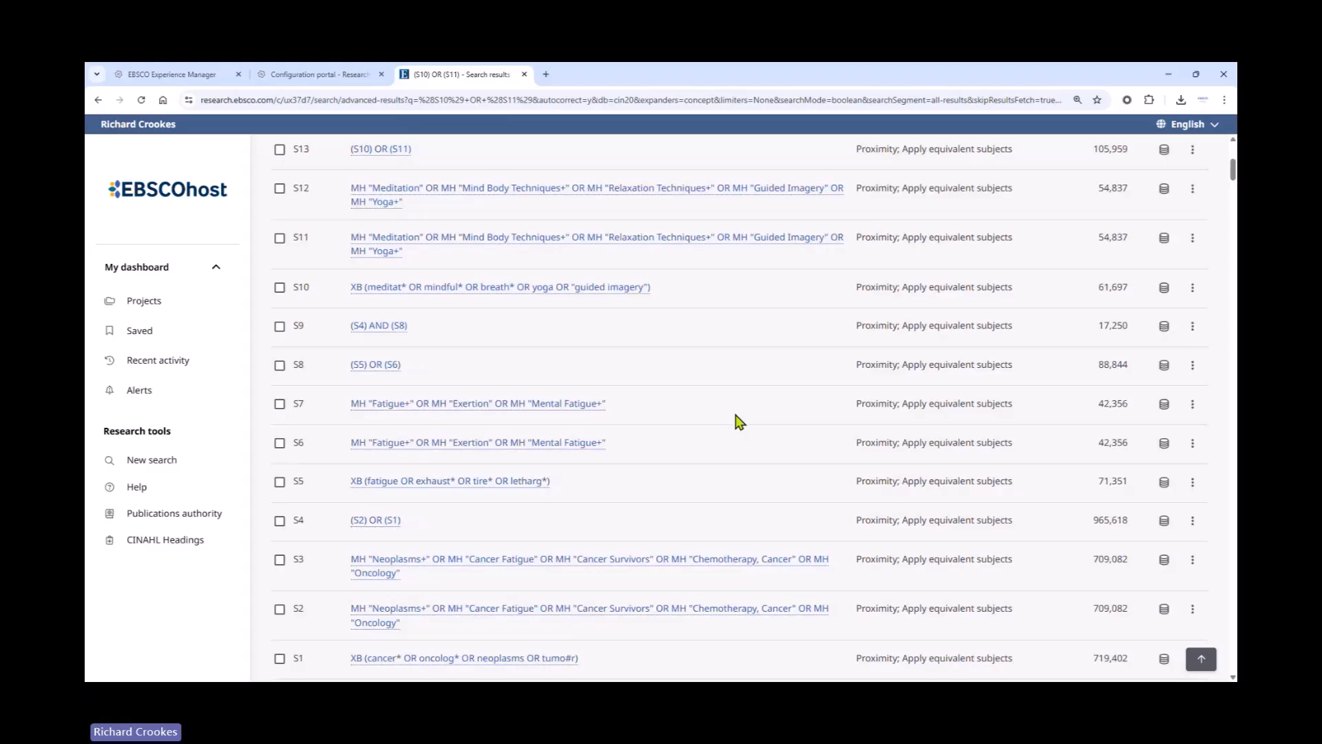
pyautogui.scroll(-1, 799, 473)
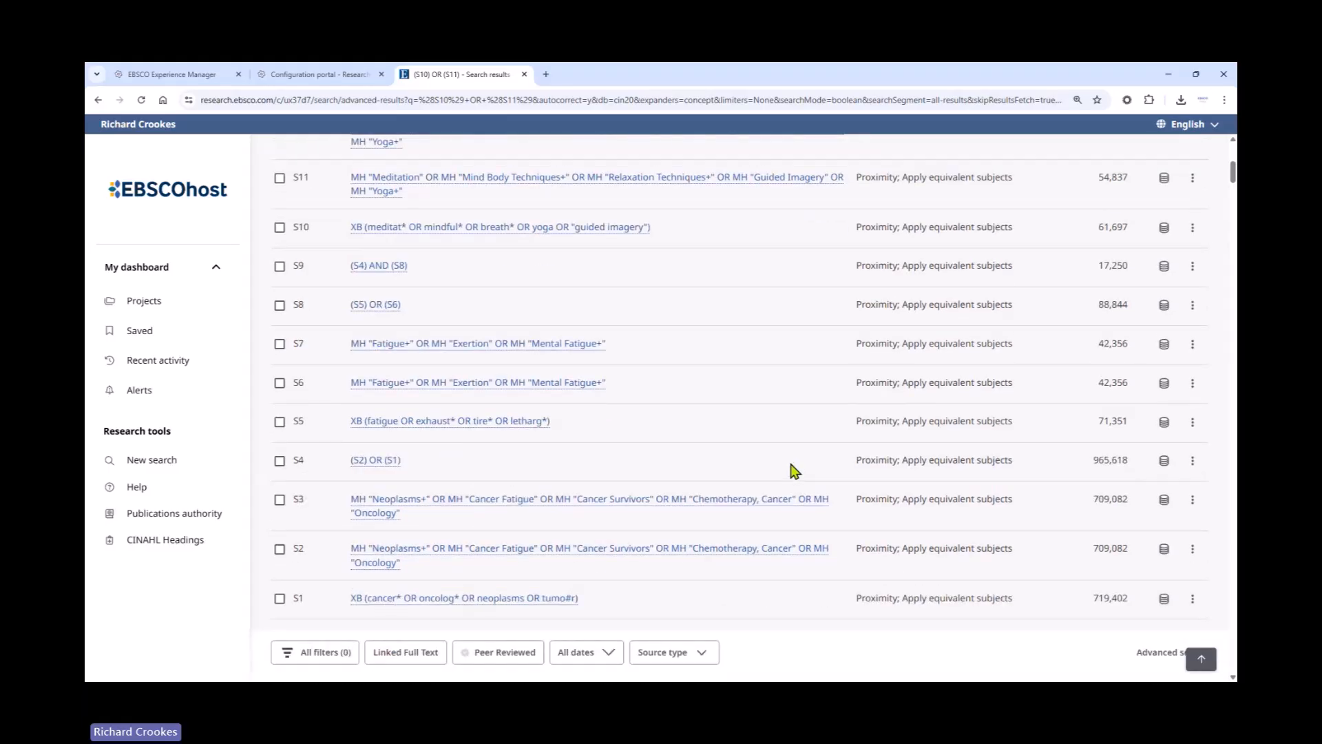
pyautogui.scroll(3, 797, 473)
pyautogui.scroll(2, 796, 474)
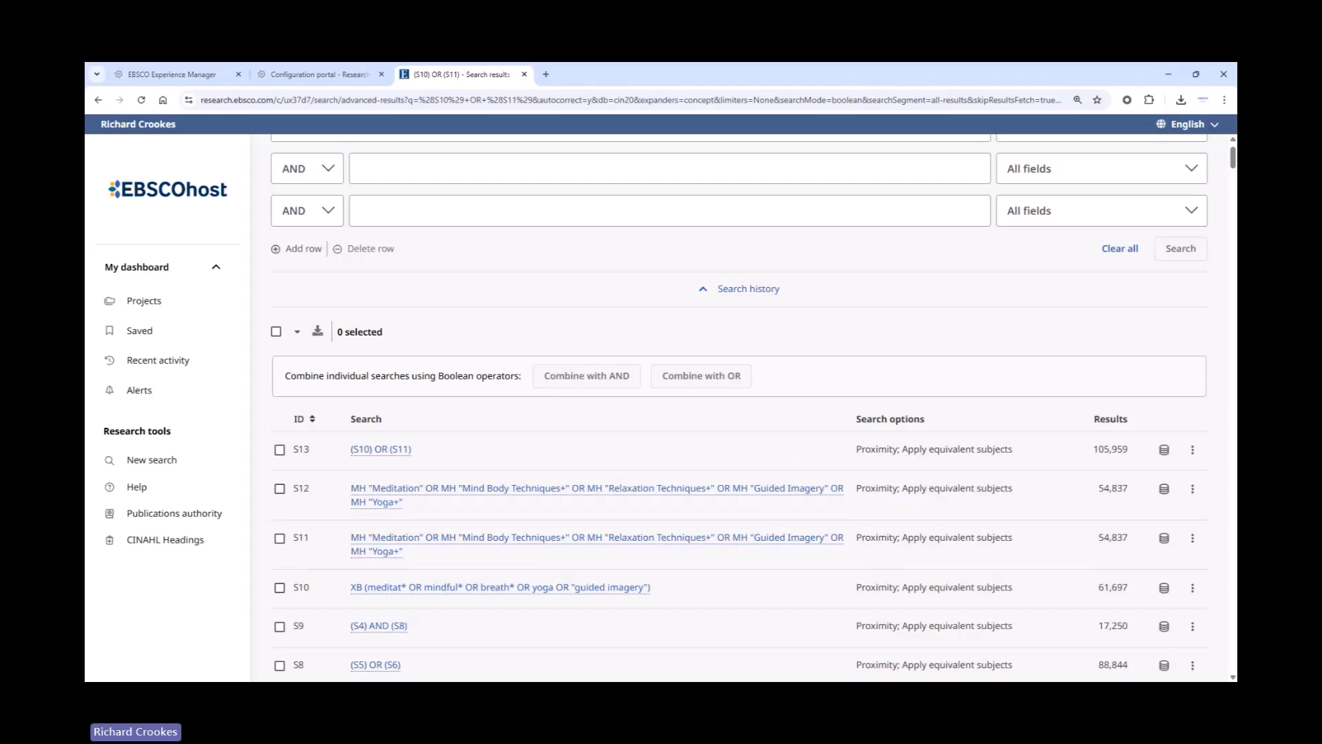
pyautogui.scroll(1, 720, 304)
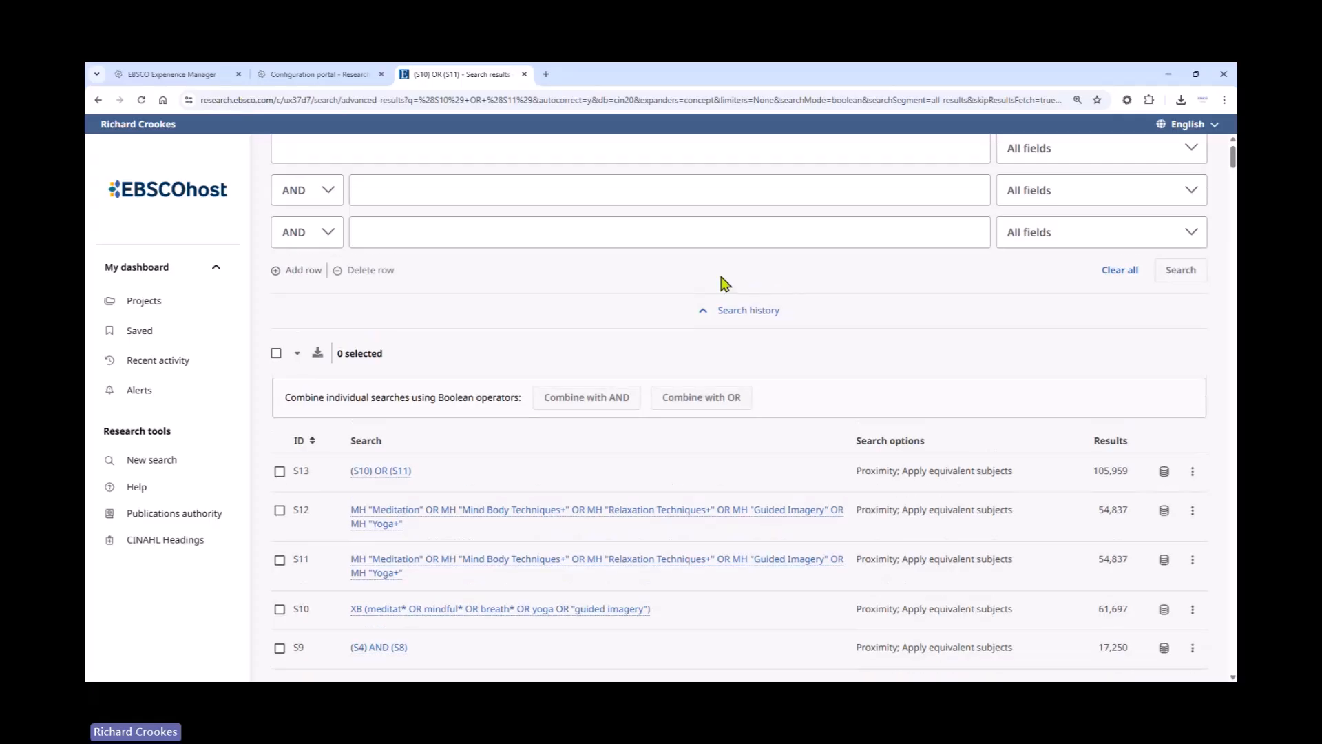
# Step: Begin a quality-of-life keyword search in the first row with "quality n2 life OR QOL OR wellbeing OR"
pyautogui.click(369, 189)
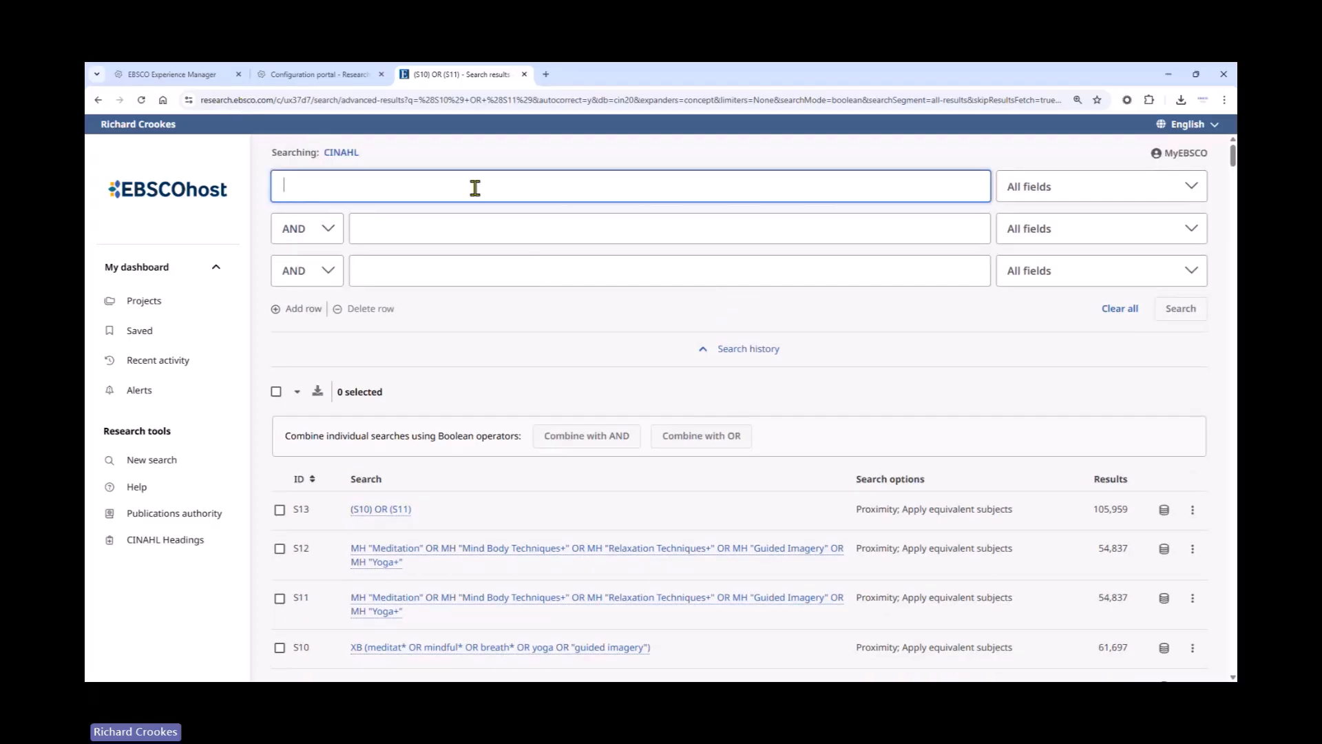
pyautogui.click(591, 210)
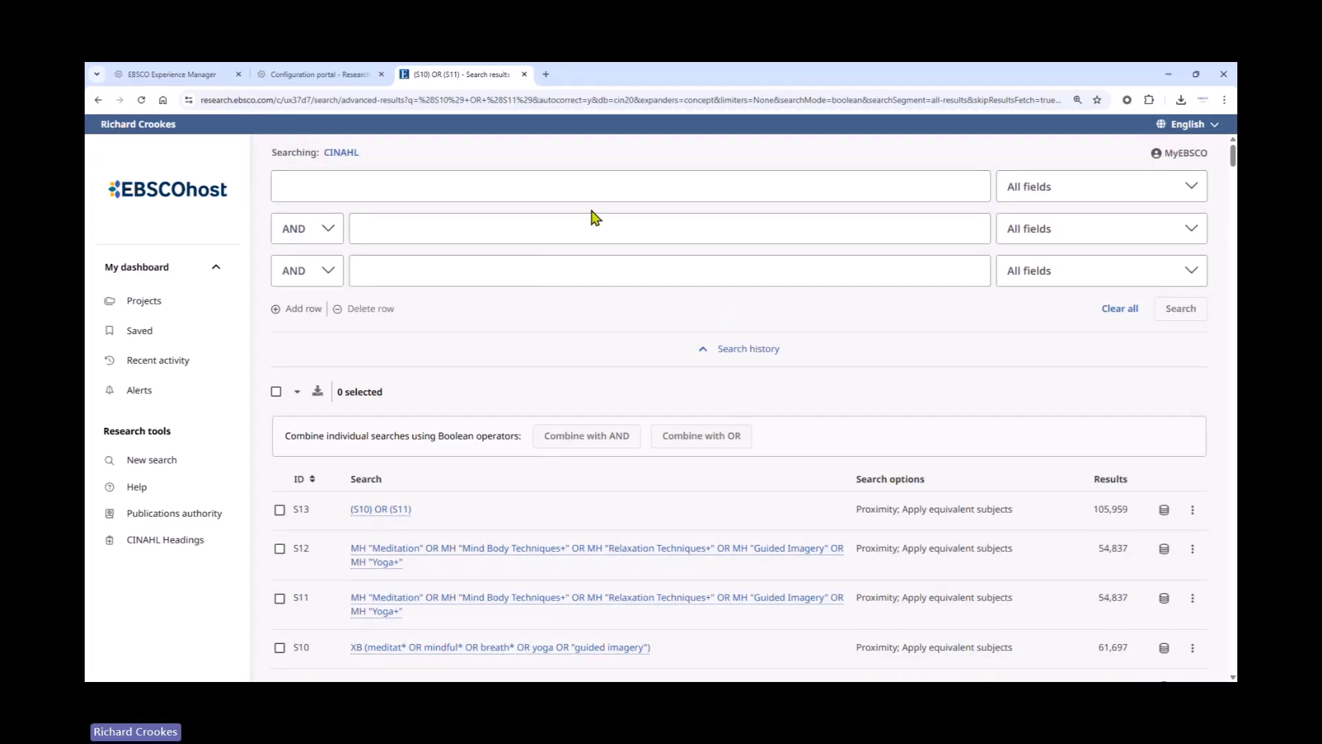
pyautogui.click(582, 194)
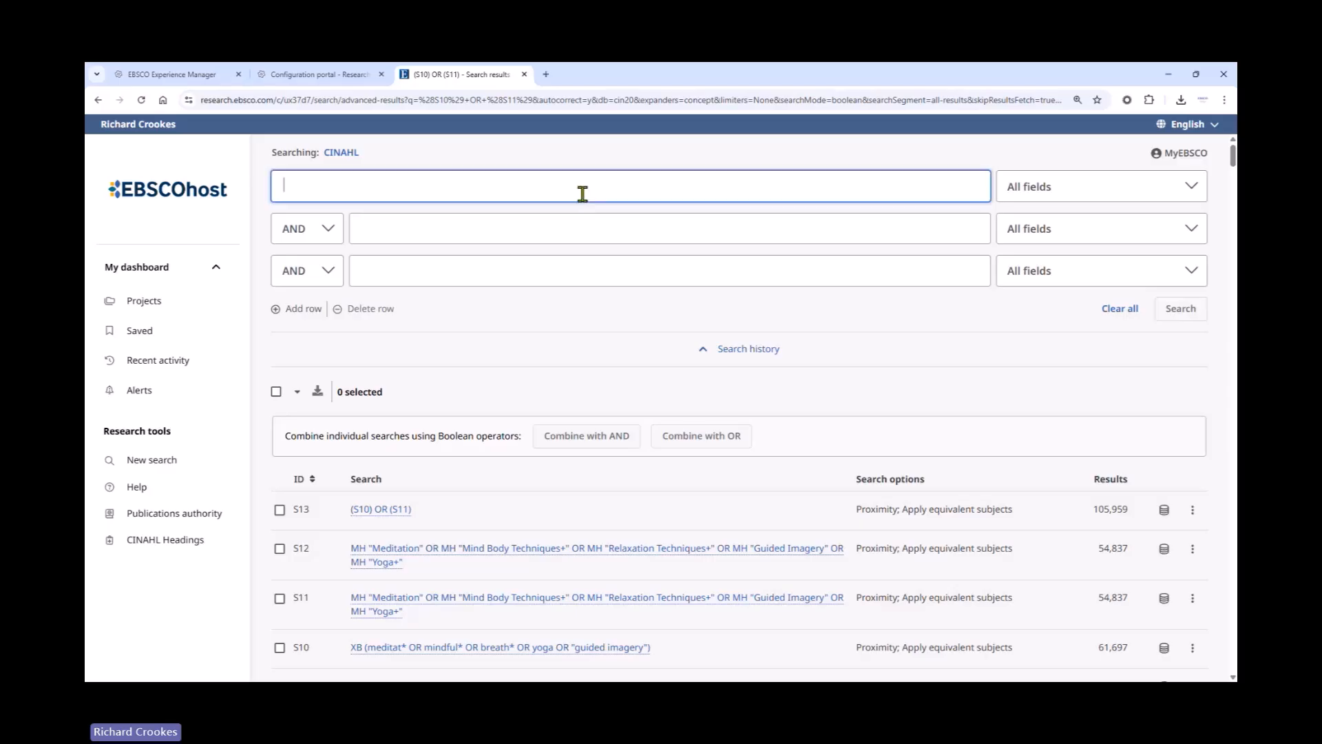
pyautogui.write('q')
pyautogui.write('uali')
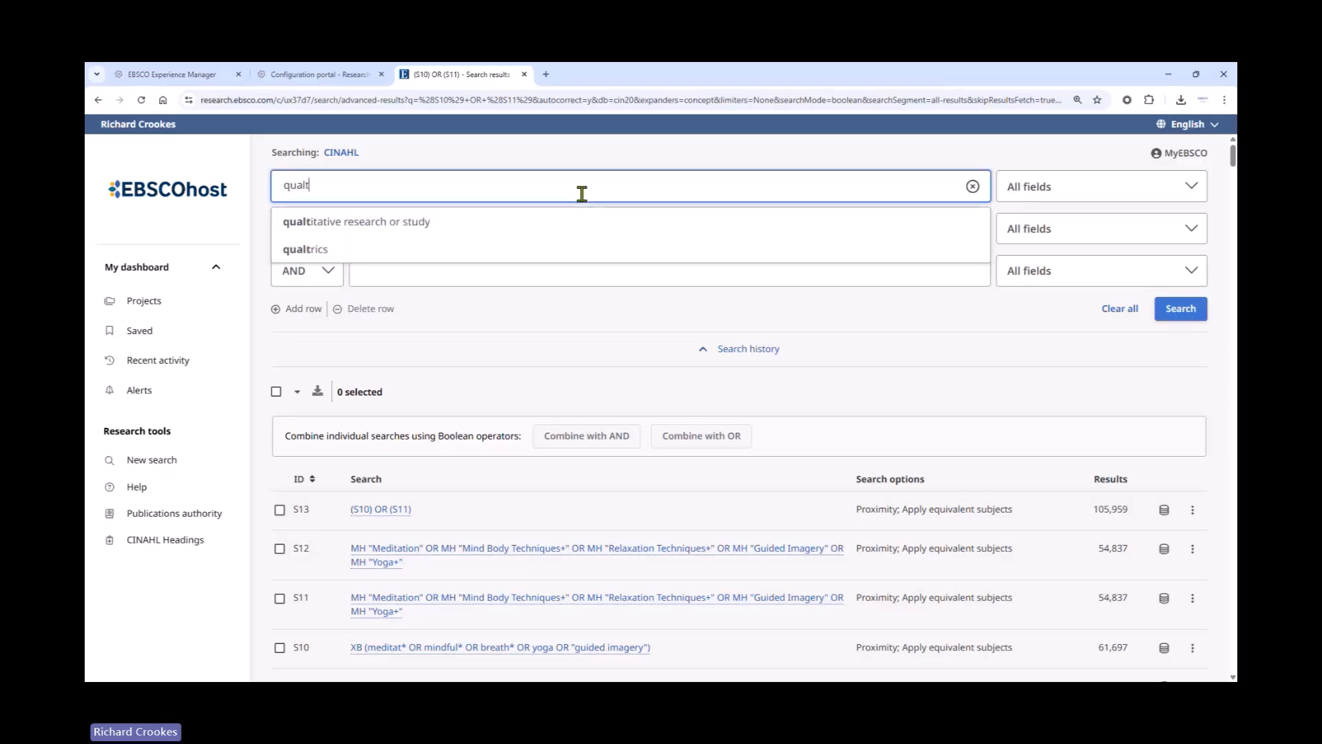
pyautogui.write('ty n')
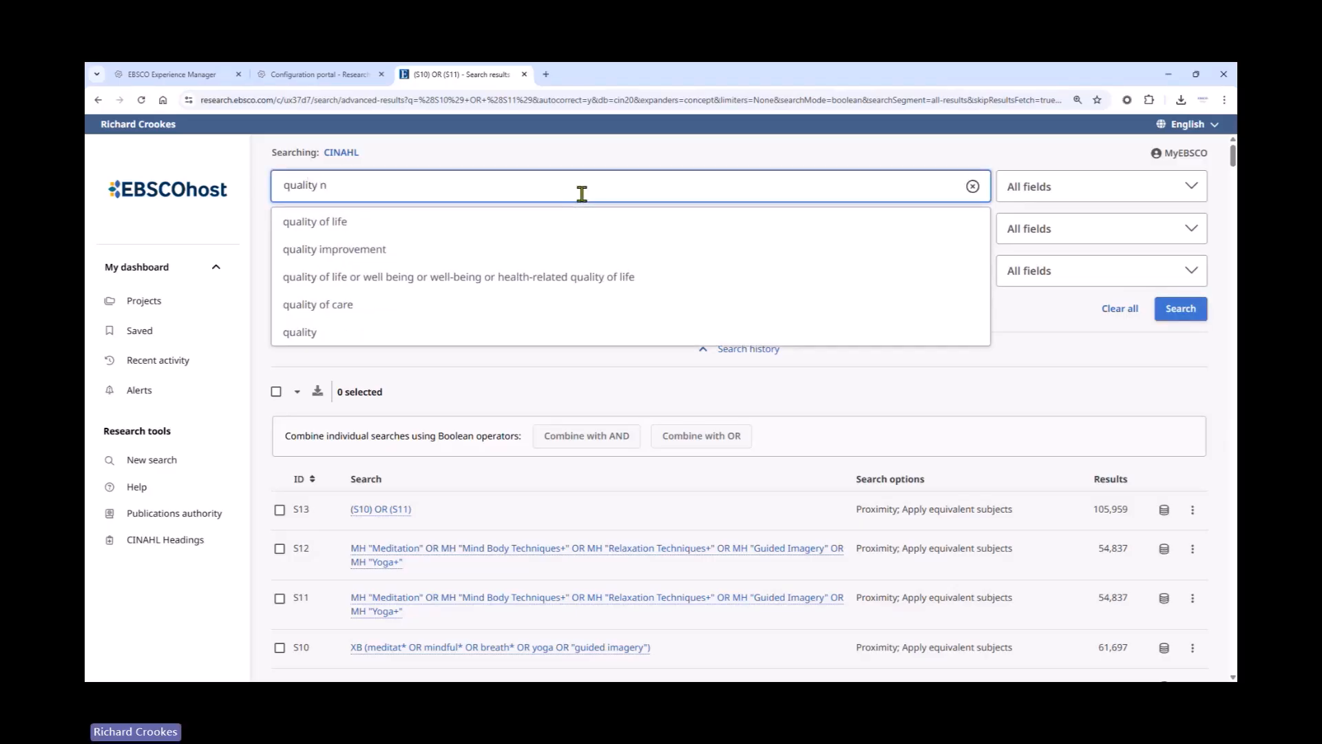
pyautogui.write('2 life')
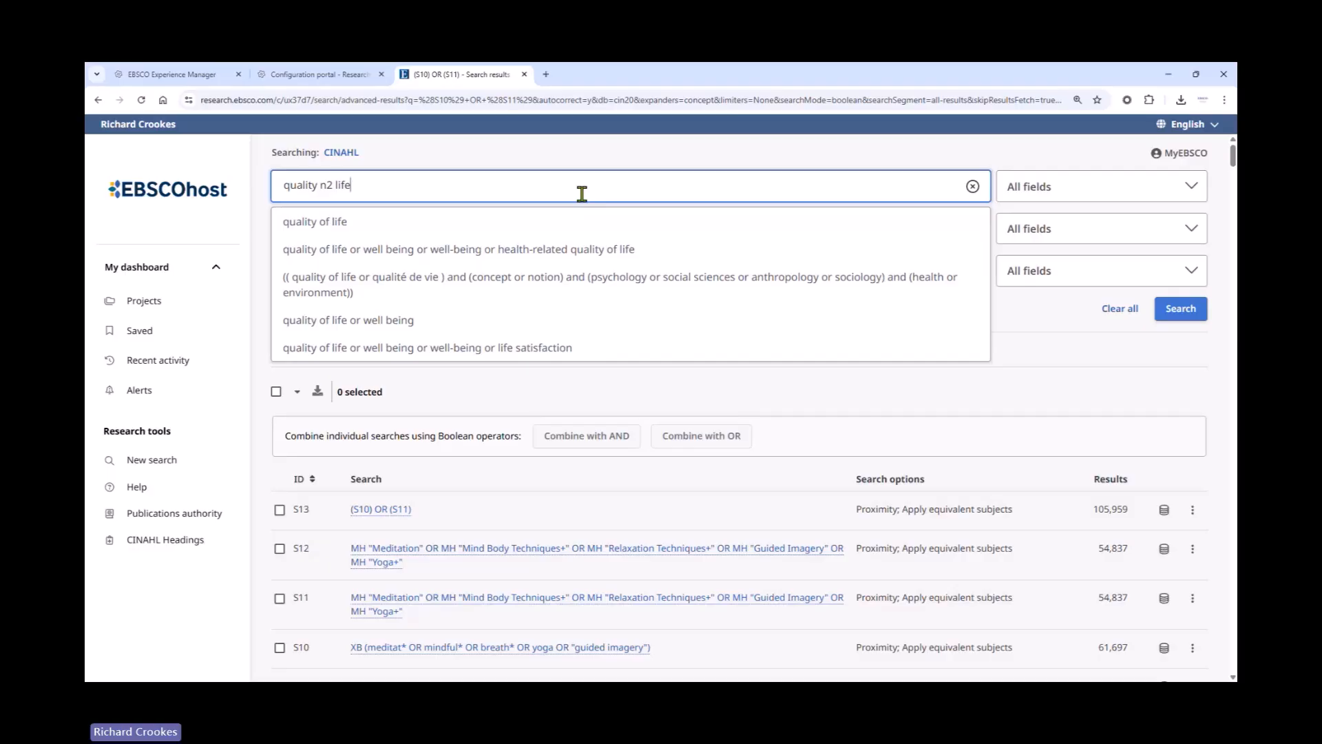
pyautogui.write('OR ')
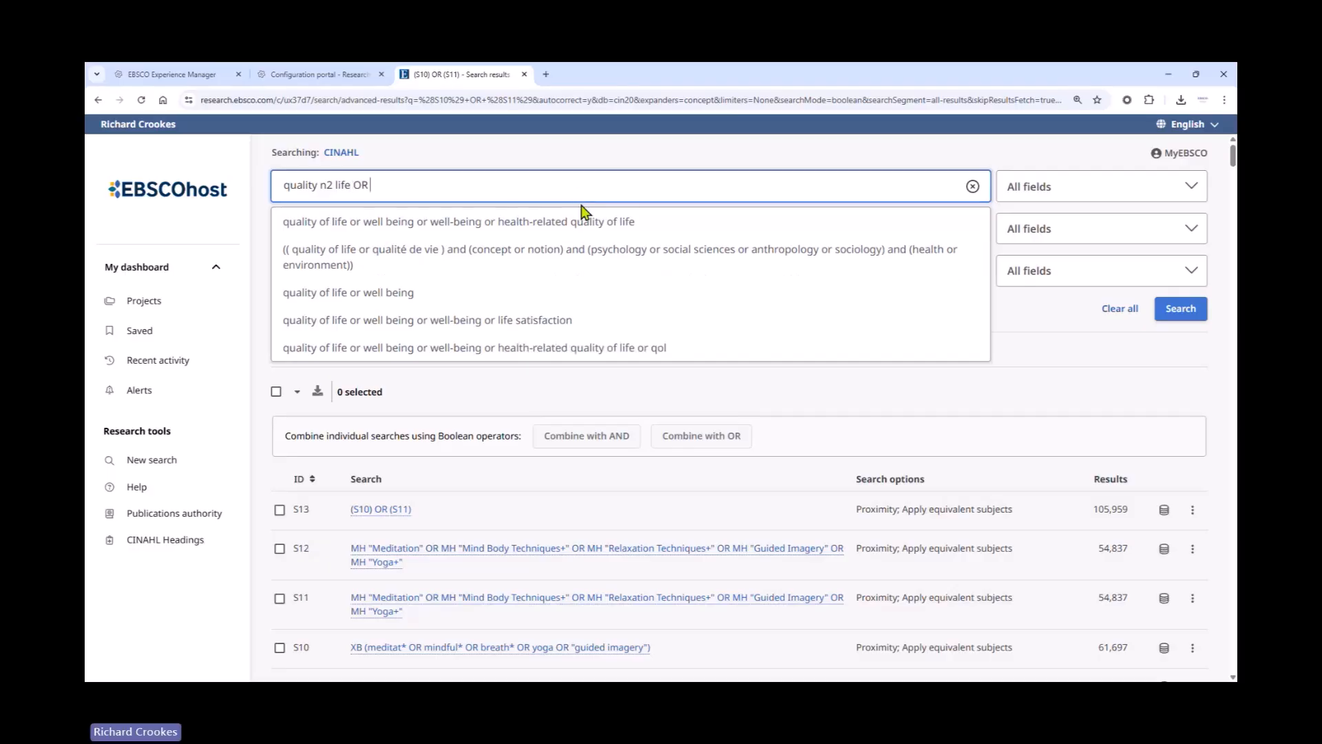
pyautogui.write('QOL')
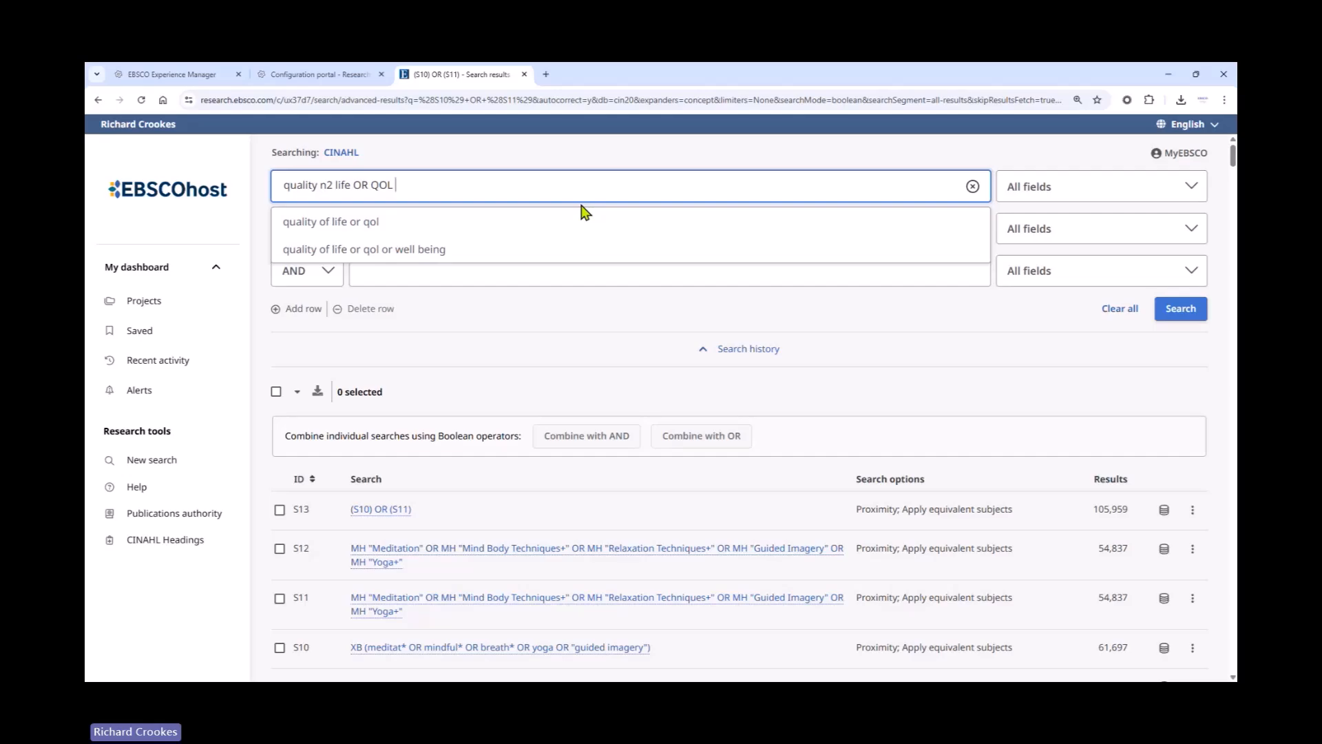
pyautogui.write(' OR well')
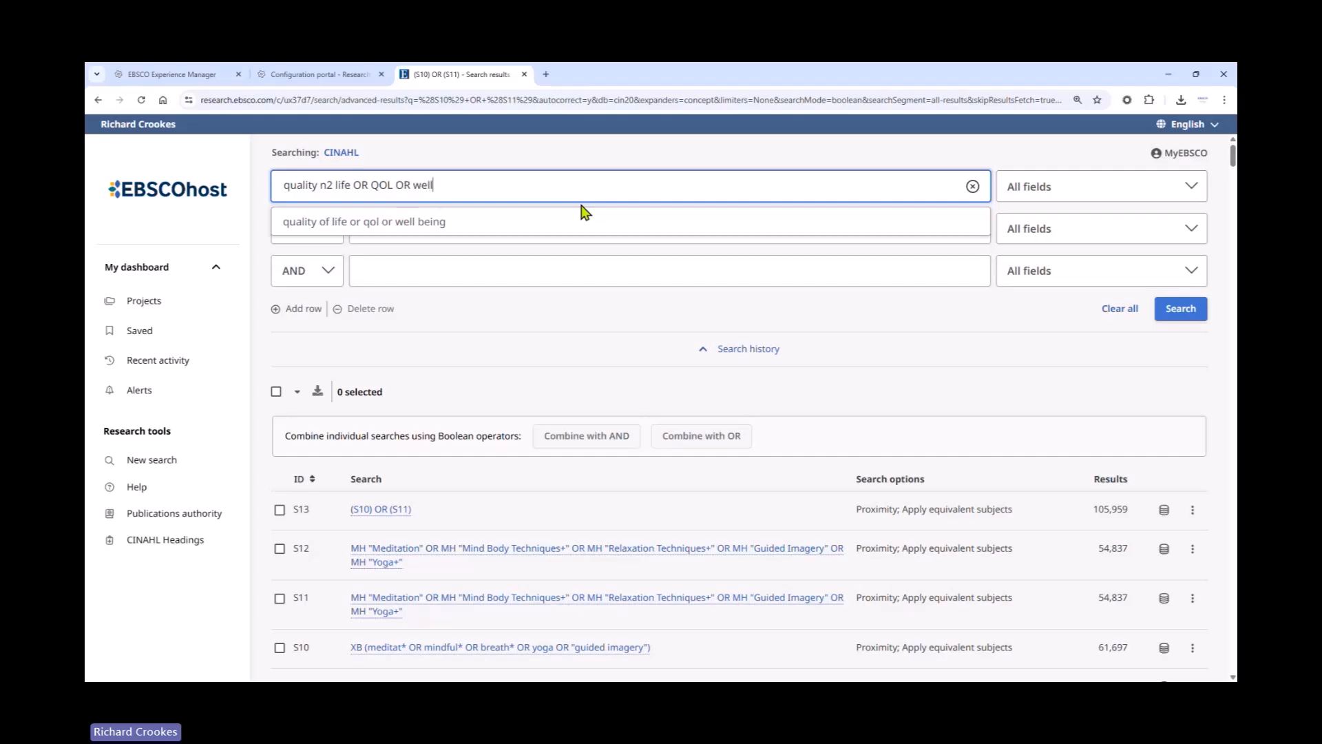
pyautogui.write('being OR ')
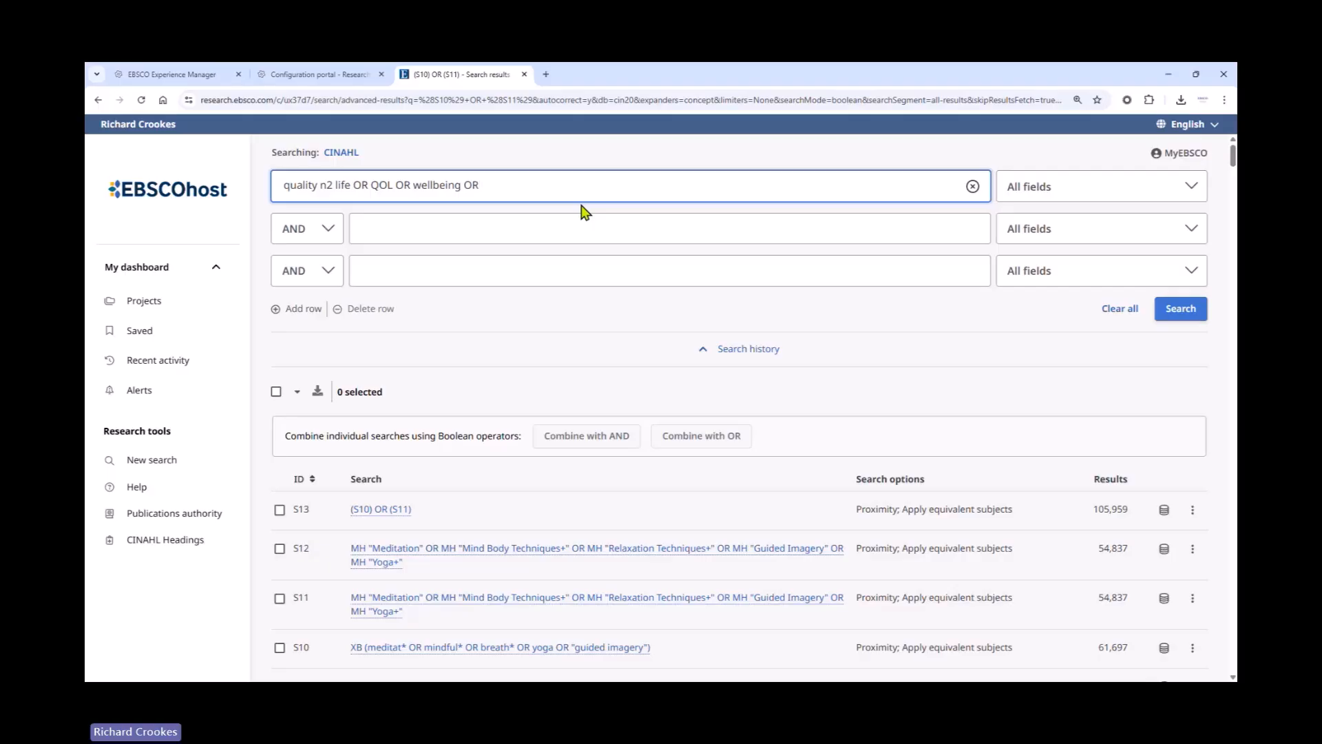
# Step: Extend the keyword string with "being n2 well OR living n2 quality"
pyautogui.write('B')
pyautogui.write('eing n2')
pyautogui.write(' well')
pyautogui.write(' OR')
pyautogui.write(' liv')
pyautogui.write('in')
pyautogui.write('g n2 qa')
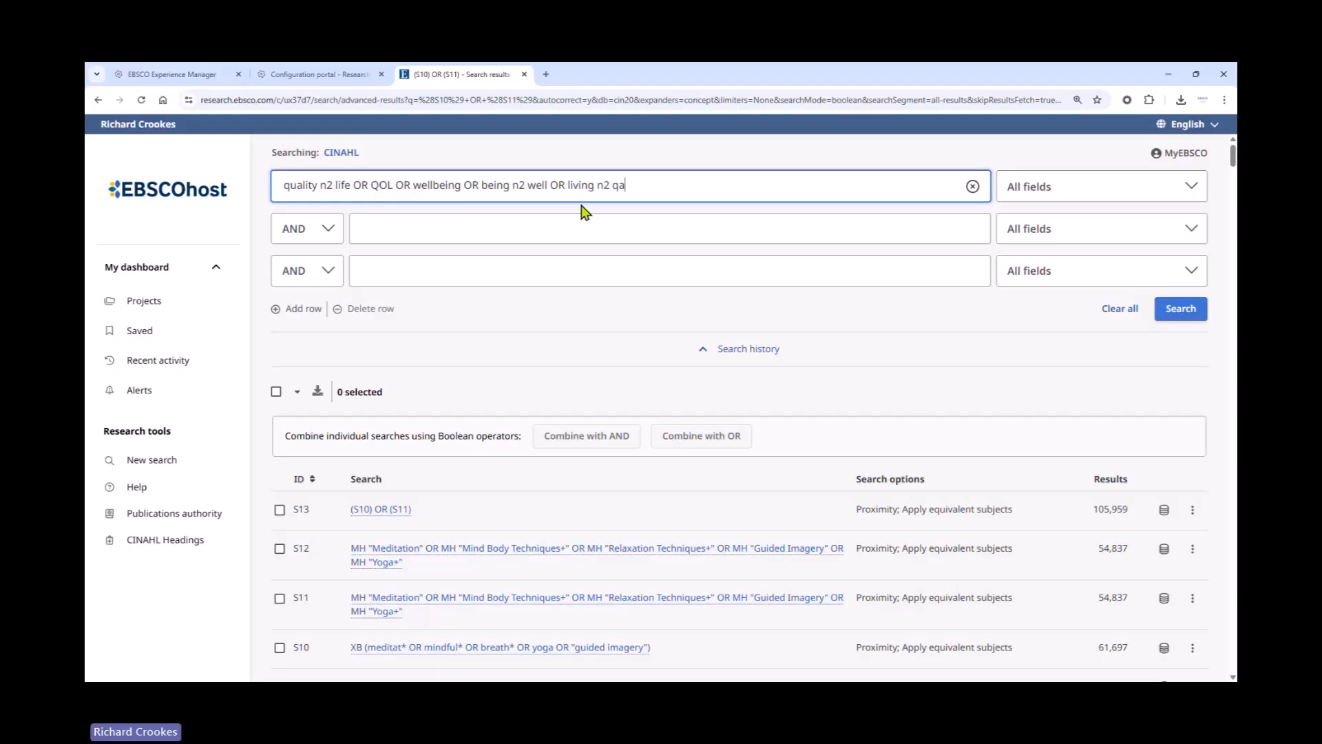
pyautogui.press('BackSpace')
pyautogui.write('uality')
# Step: Limit the quality-of-life keywords to Title or Abstract - XB and run the search
pyautogui.click(1050, 197)
pyautogui.click(1102, 318)
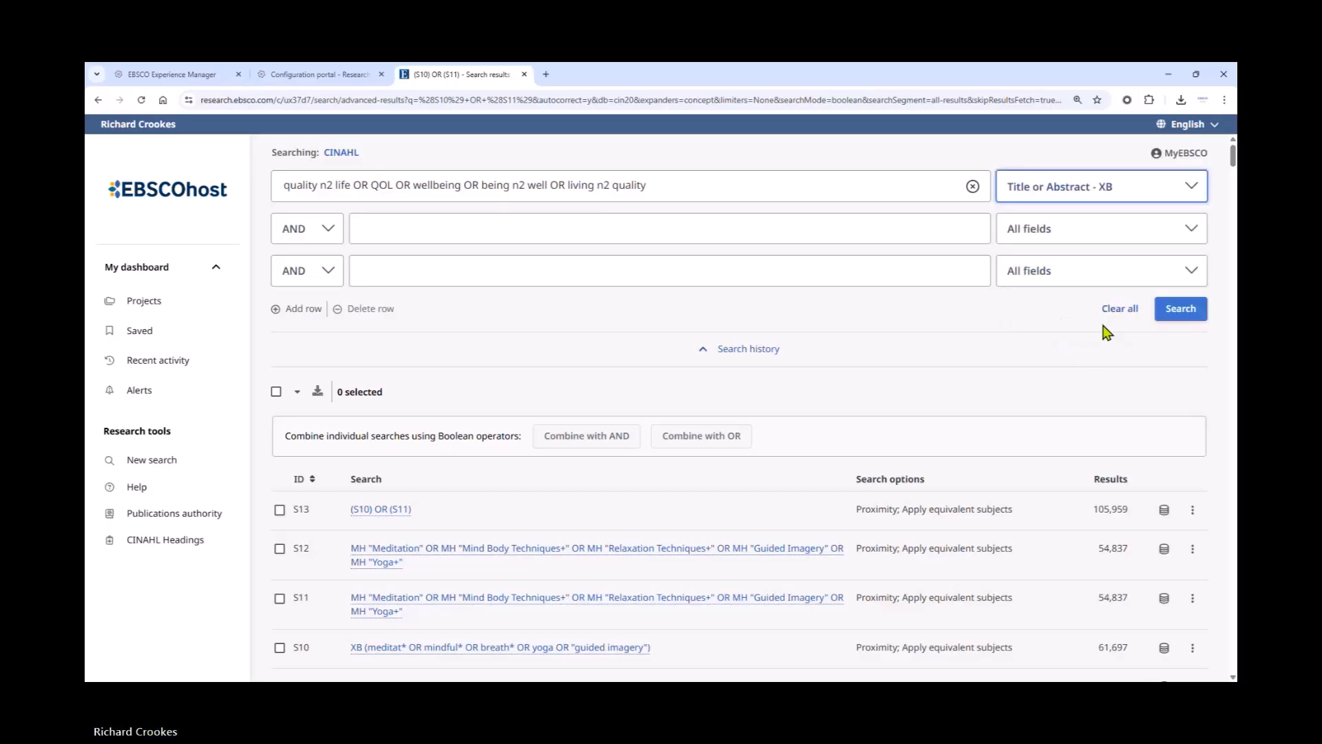
pyautogui.click(1179, 317)
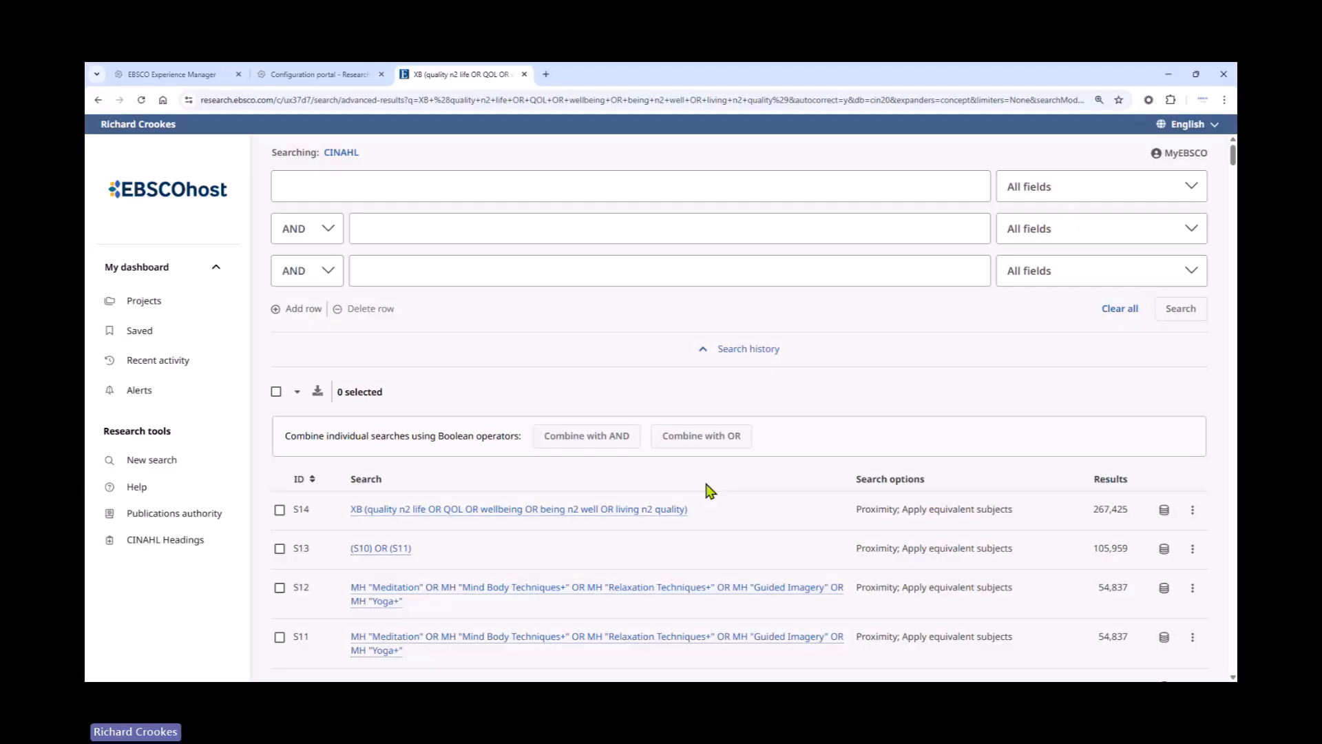
# Step: Look through the subject-related field options for the first row and choose Exact Subject Heading - MH
pyautogui.click(1140, 202)
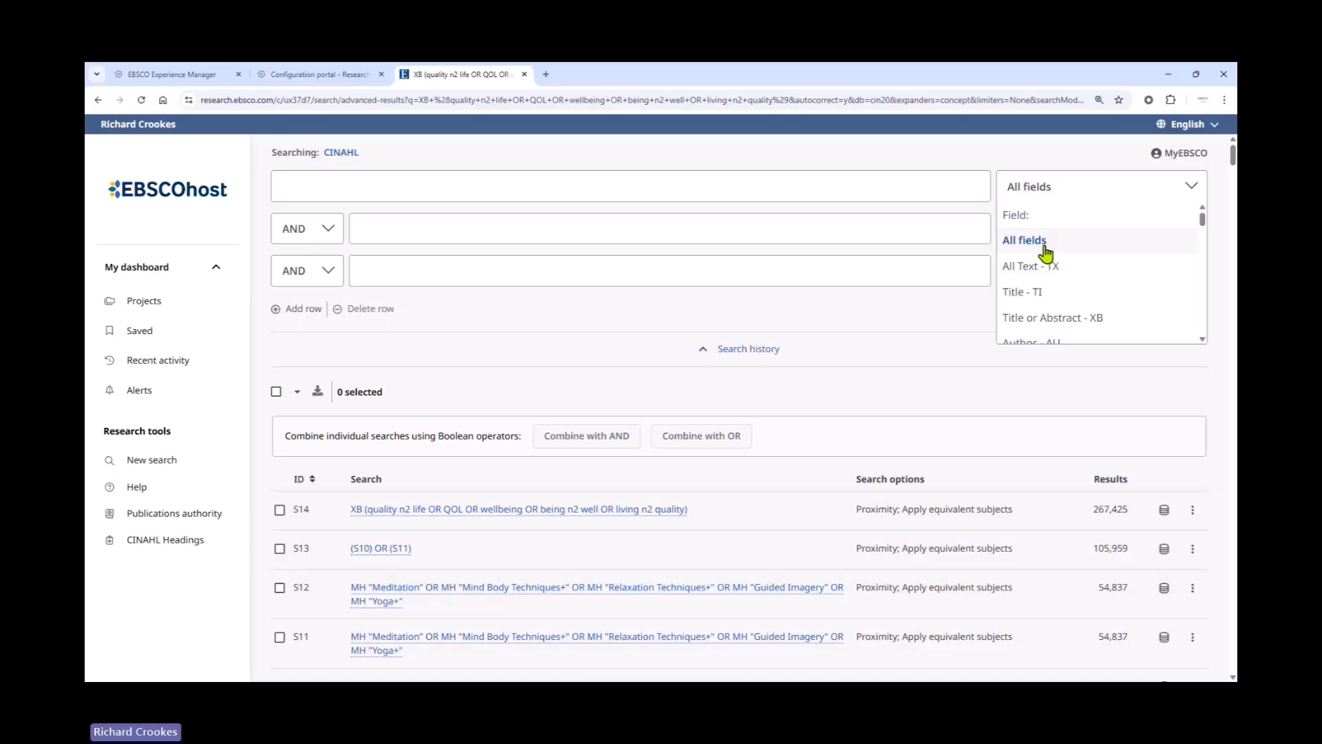
pyautogui.scroll(-3, 1206, 228)
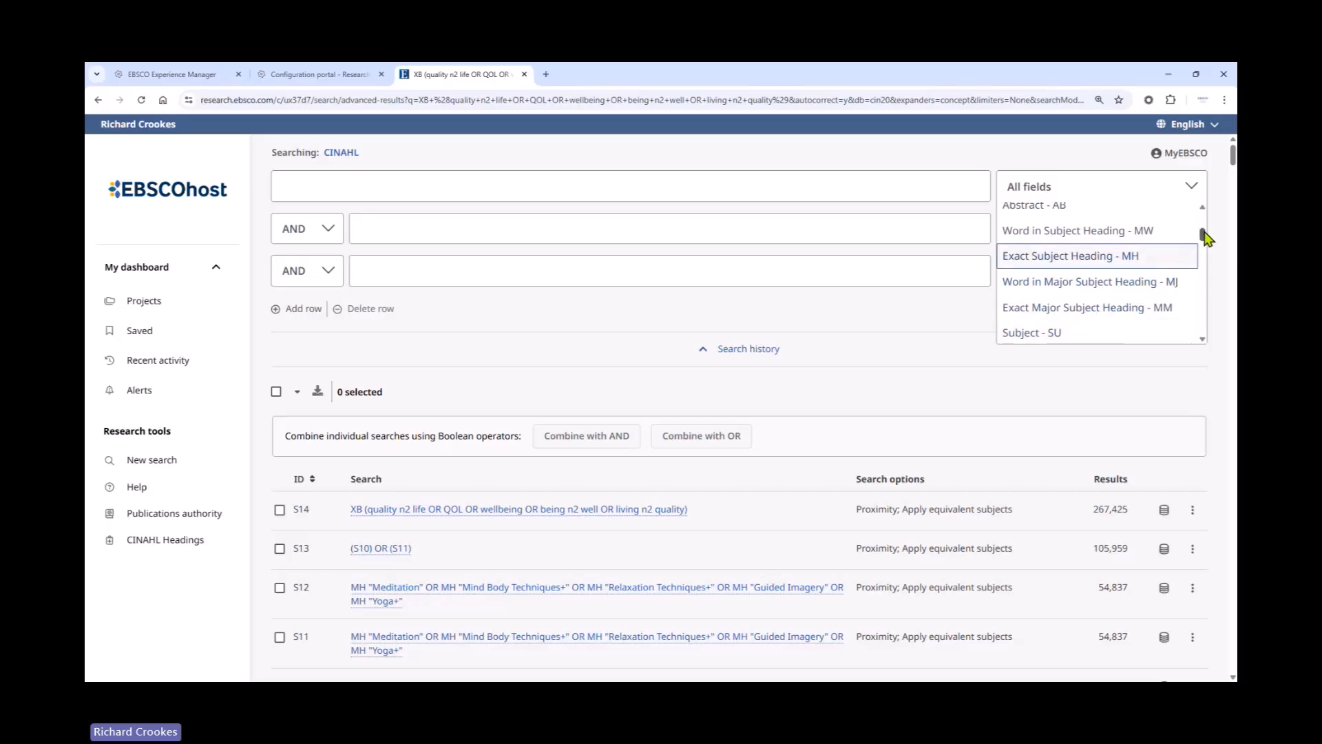
pyautogui.moveTo(1205, 239); pyautogui.dragTo(1206, 250)
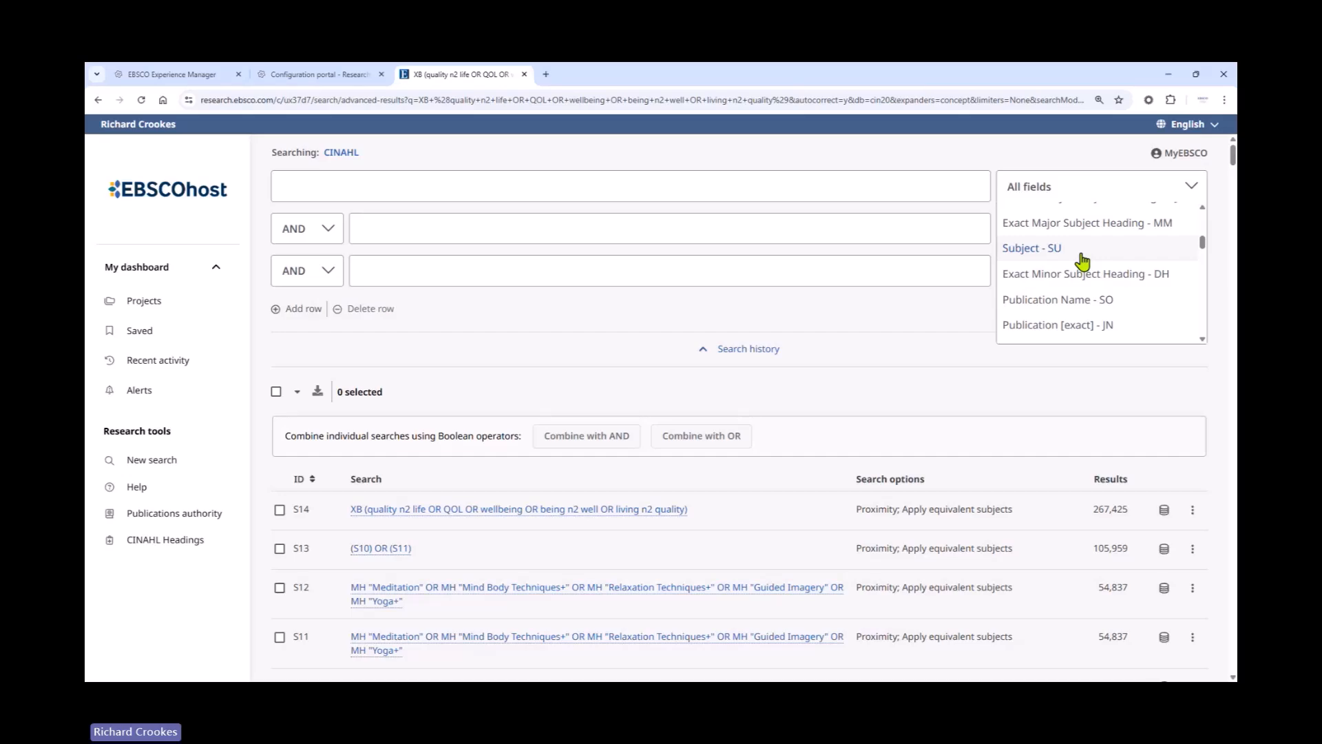
pyautogui.moveTo(1206, 246)
pyautogui.mouseDown()
pyautogui.moveTo(1204, 257)
pyautogui.moveTo(1205, 221)
pyautogui.moveTo(1204, 242)
pyautogui.mouseUp()
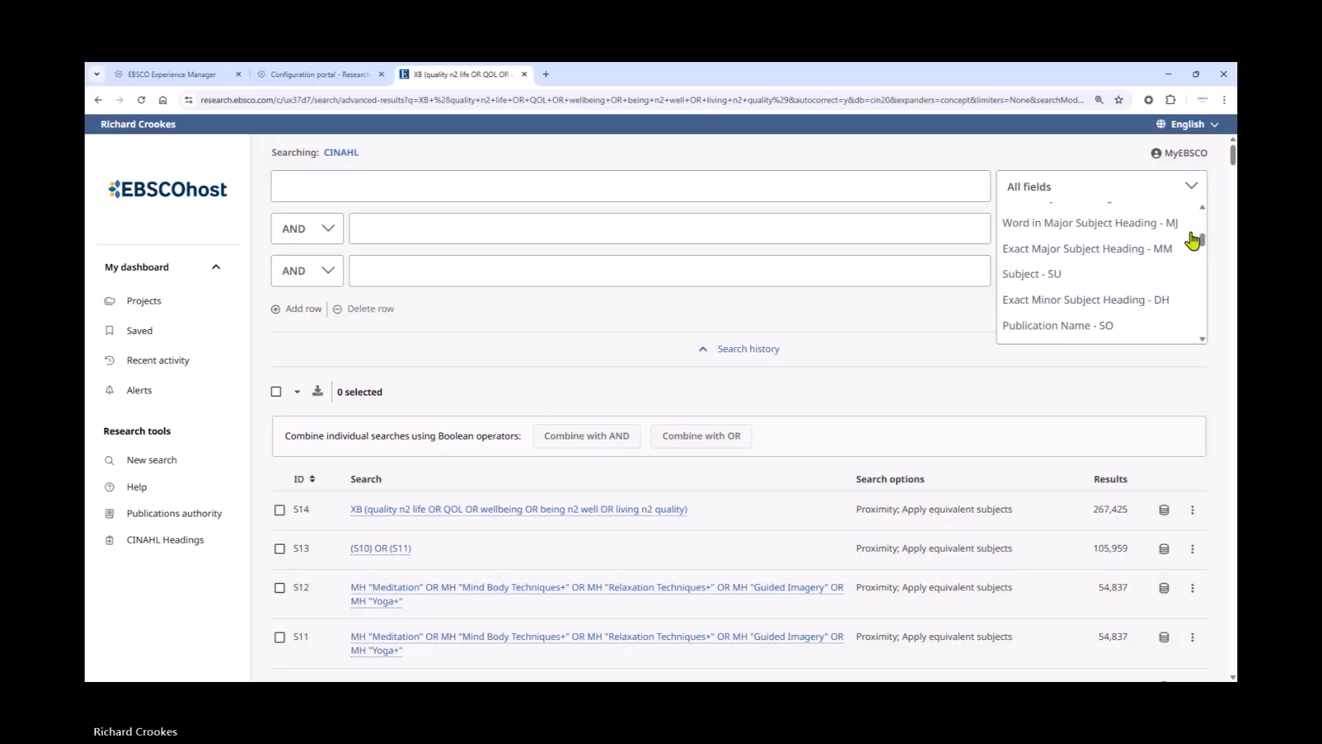
pyautogui.scroll(1, 1121, 206)
pyautogui.click(1045, 250)
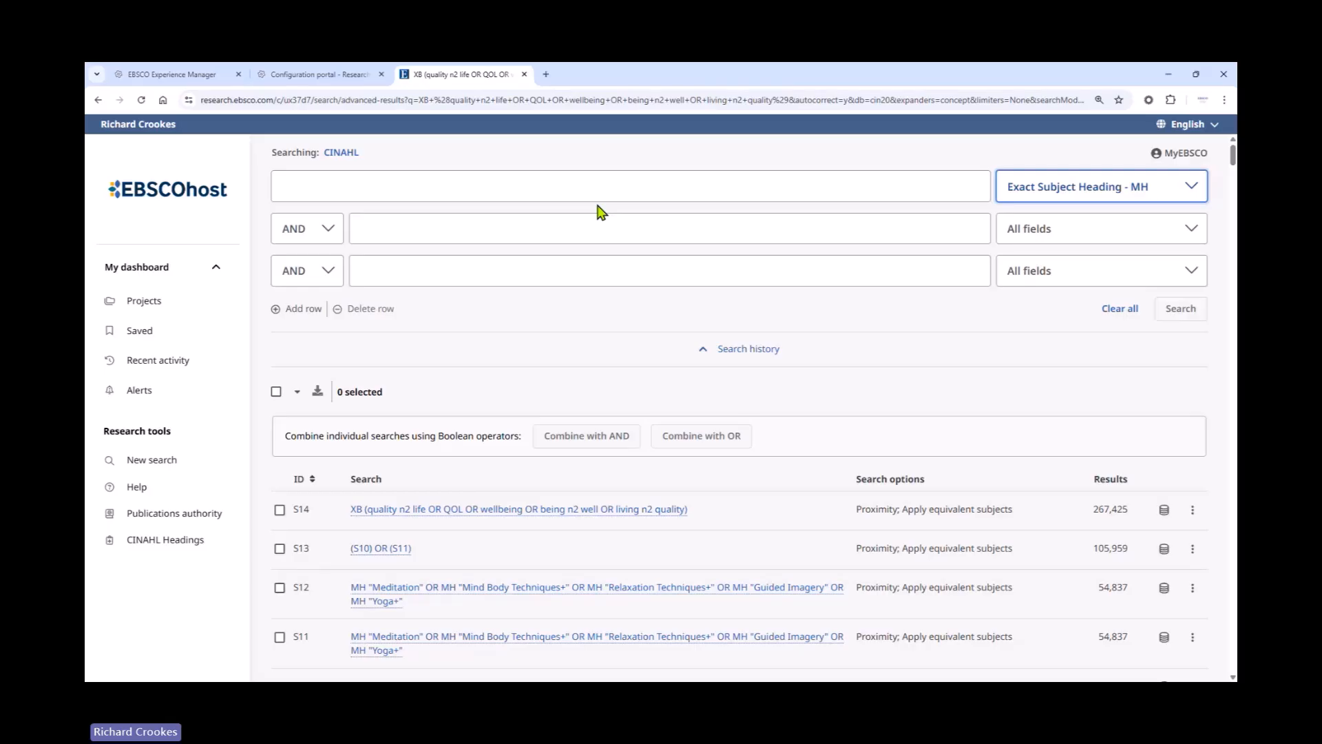
# Step: Try to reset the first row to All fields, clear the form and start a new search
pyautogui.click(1183, 194)
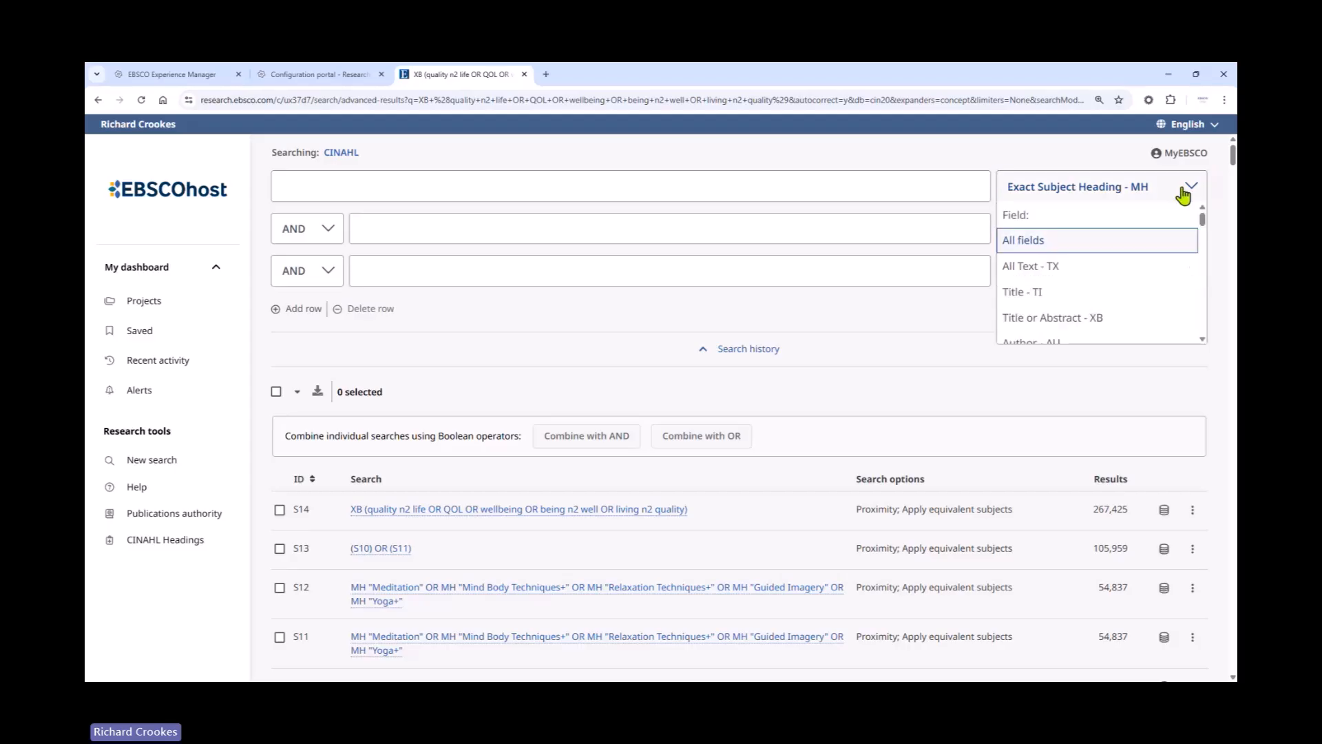
pyautogui.click(1024, 244)
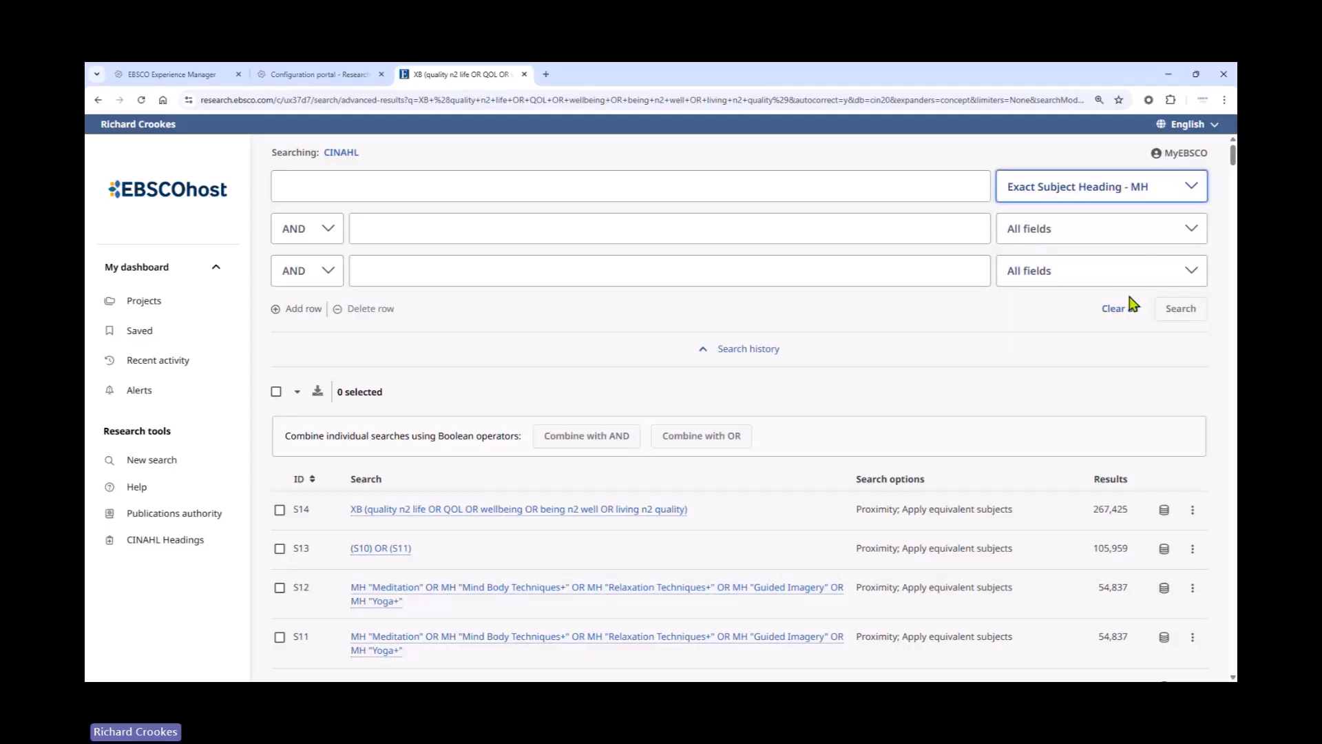
pyautogui.click(1124, 310)
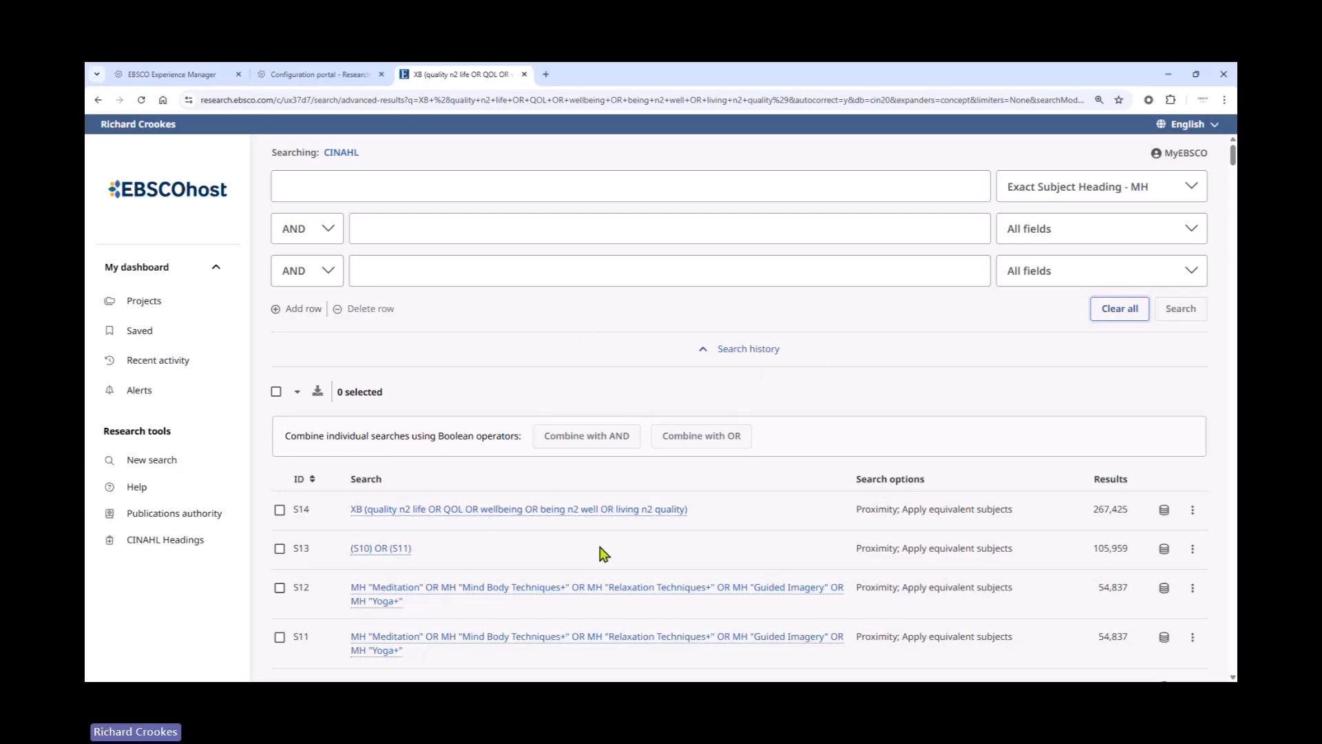
pyautogui.click(157, 465)
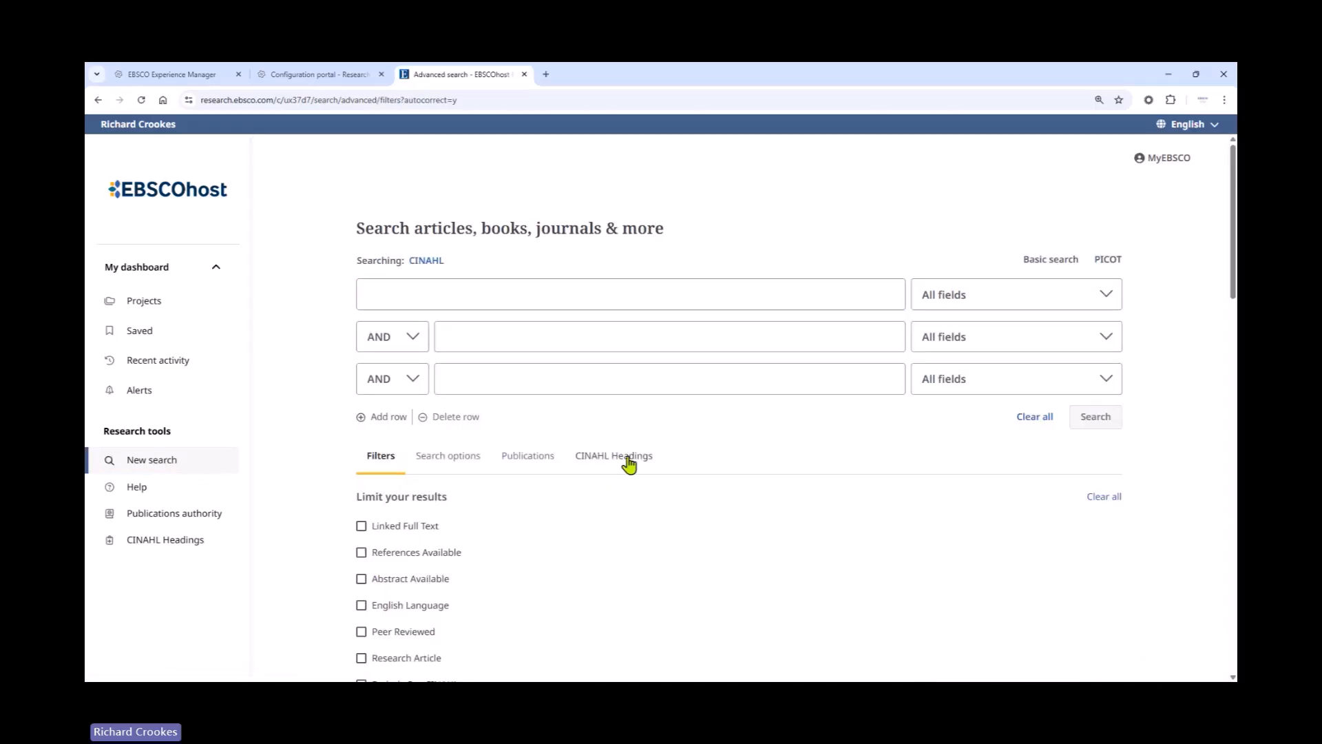
# Step: Look up "quality of life" in the CINAHL Headings
pyautogui.click(628, 463)
pyautogui.click(1081, 501)
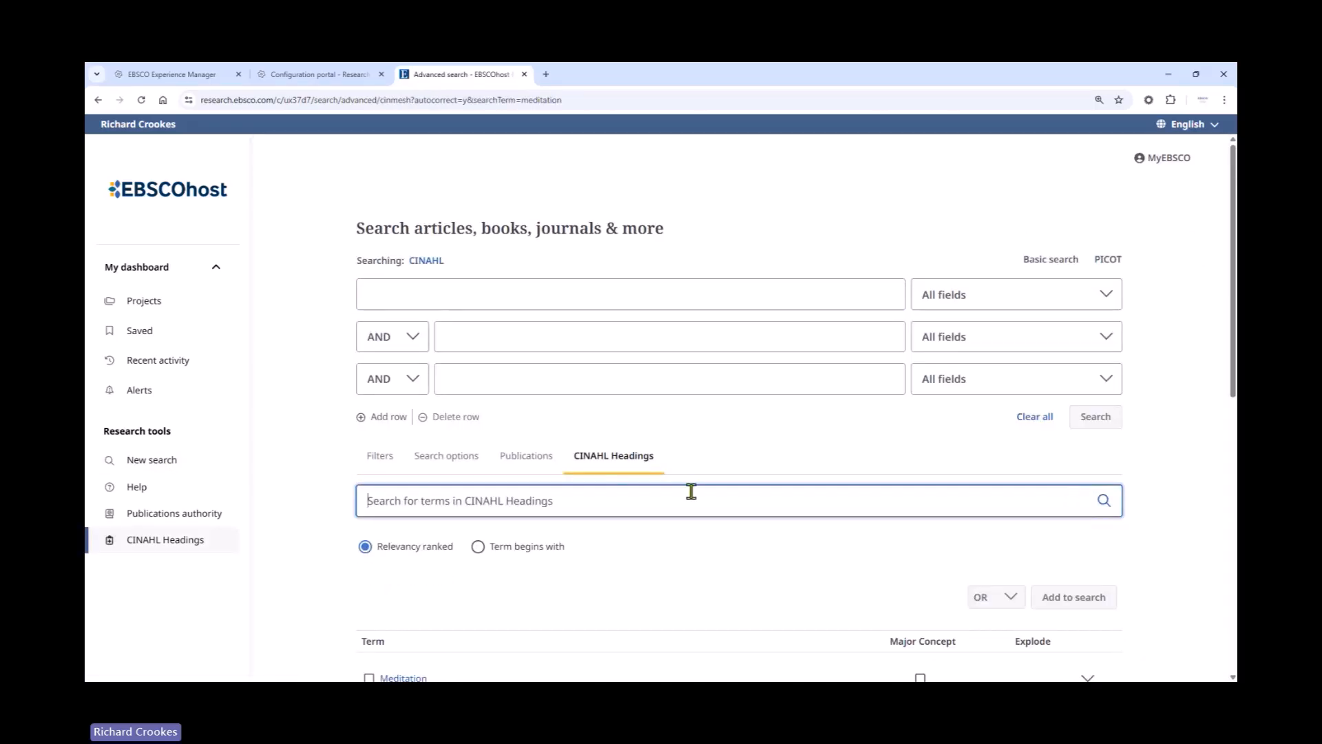
pyautogui.write('quaity')
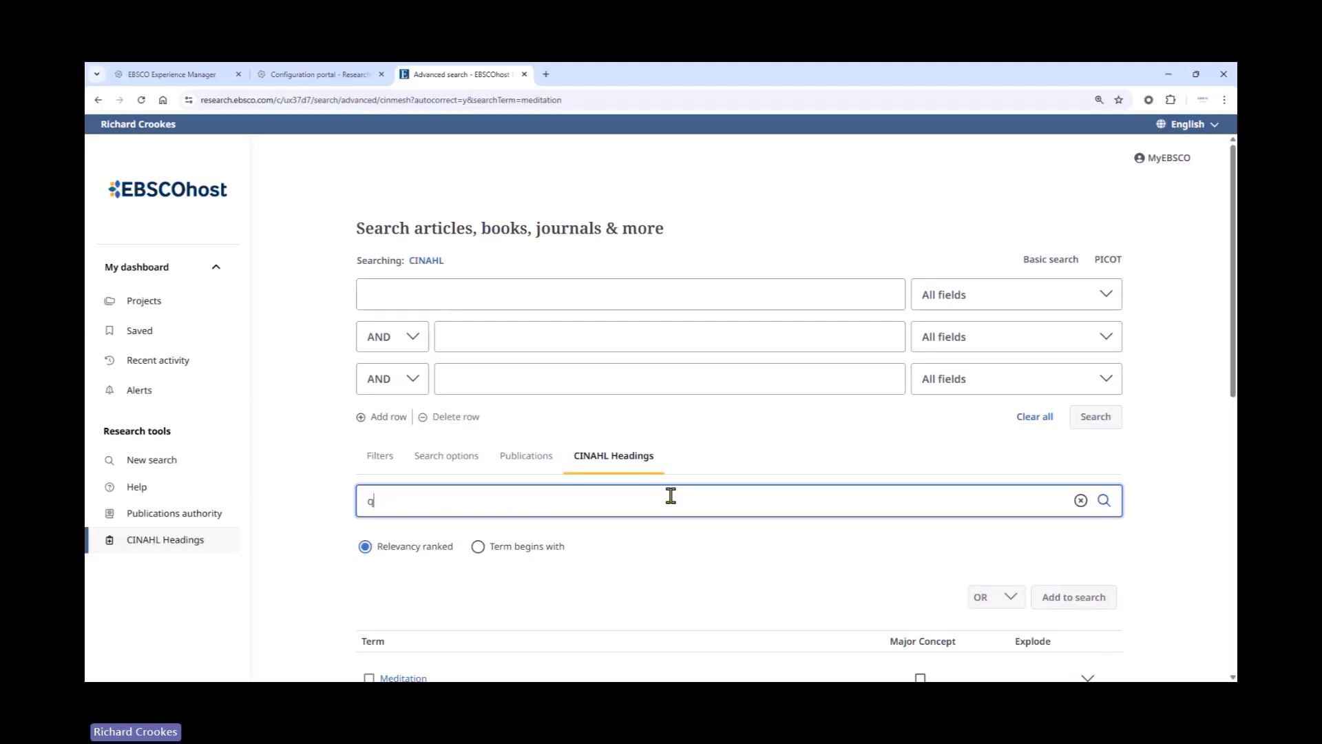
pyautogui.press('BackSpace')
pyautogui.press('BackSpace')
pyautogui.press('BackSpace')
pyautogui.write('lity of ilife')
pyautogui.press('Return')
# Step: Select the exploded Quality of Life heading and the Psychological Well-Being heading
pyautogui.scroll(-2, 713, 485)
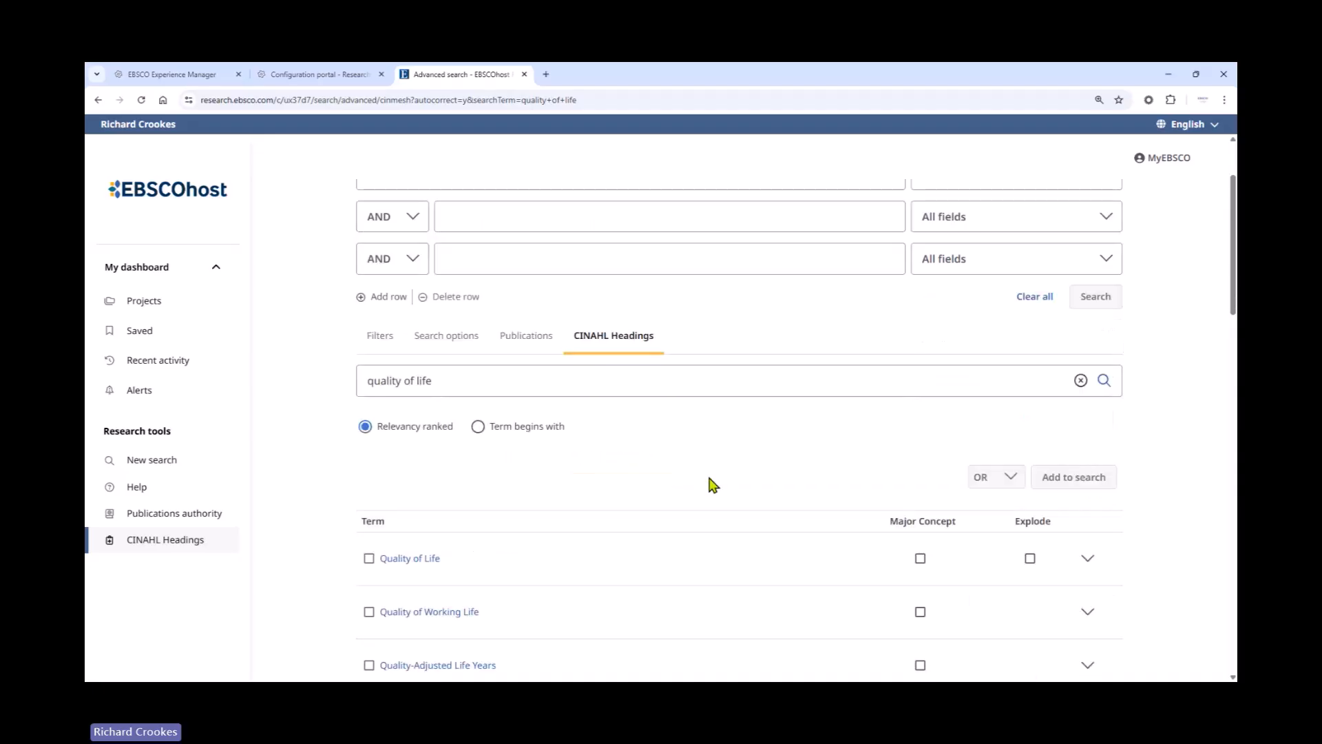
pyautogui.scroll(-4, 713, 485)
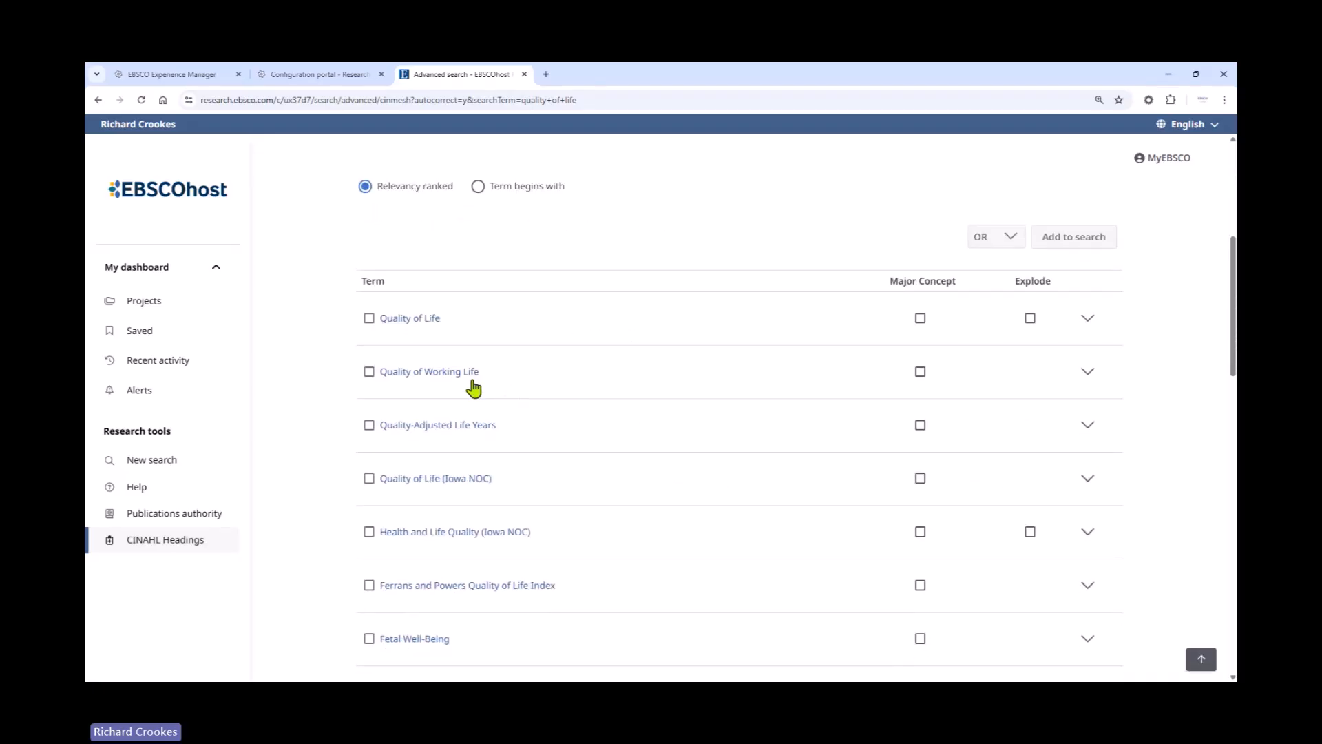
pyautogui.scroll(-5, 623, 469)
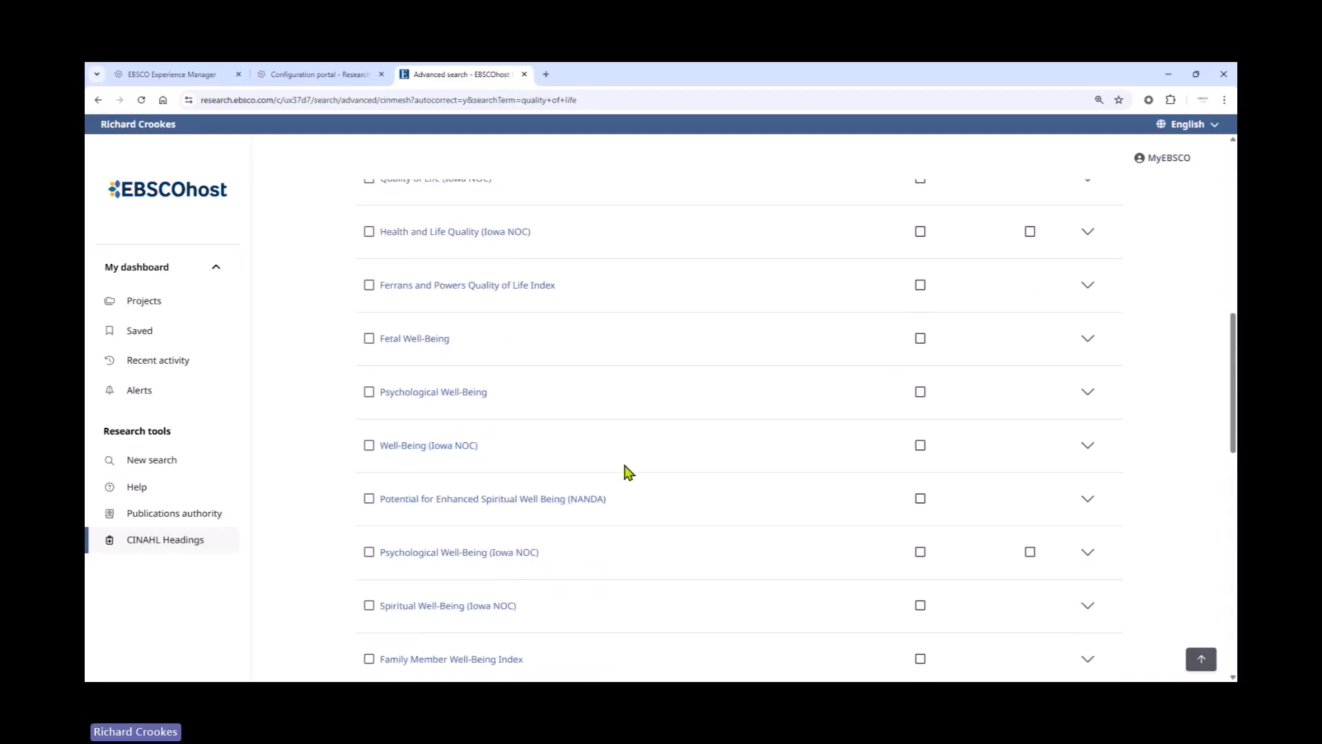
pyautogui.scroll(10, 626, 467)
pyautogui.click(368, 318)
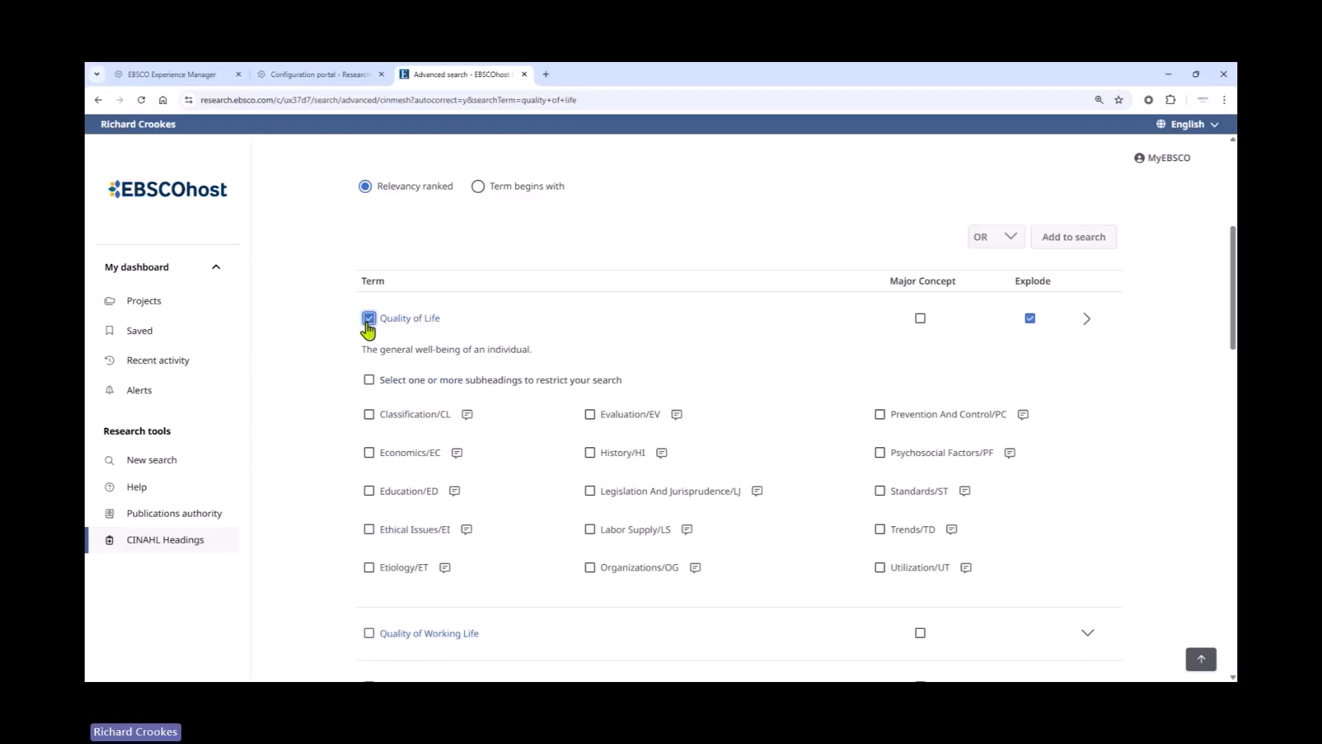
pyautogui.scroll(-9, 558, 390)
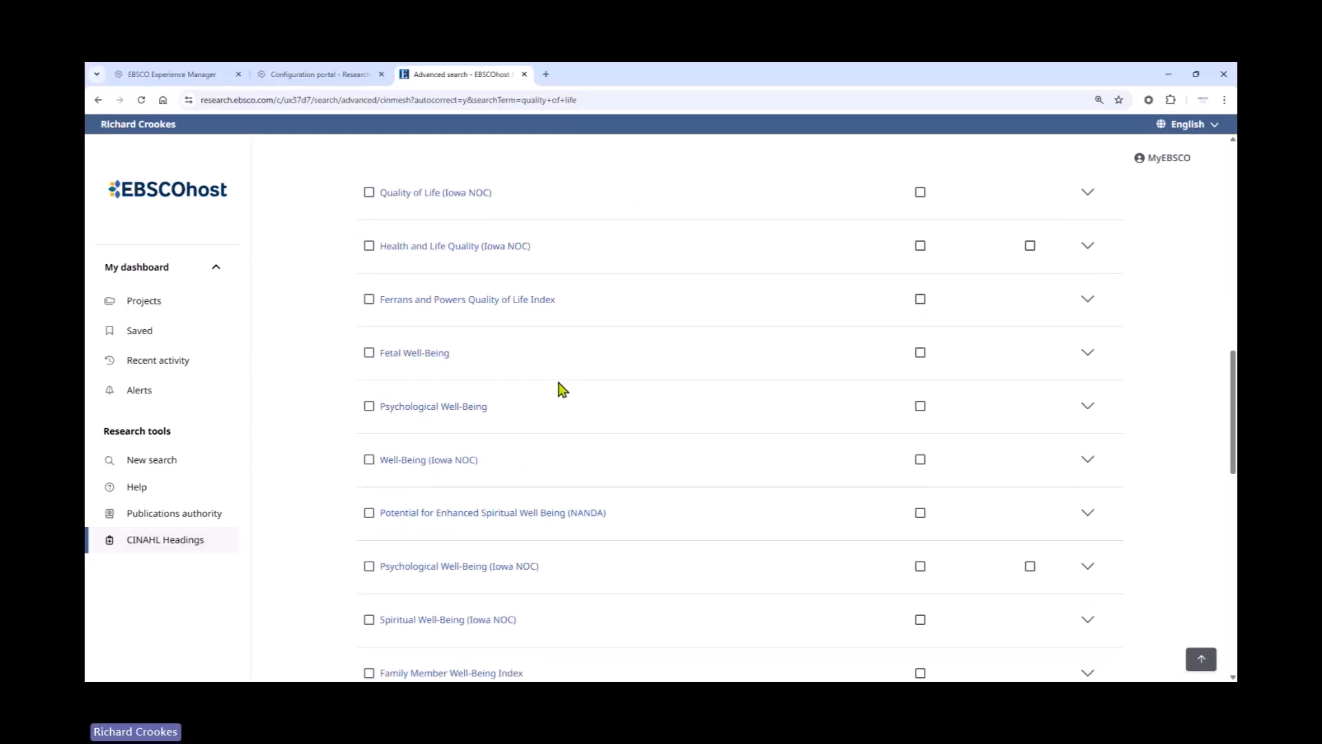
pyautogui.click(369, 354)
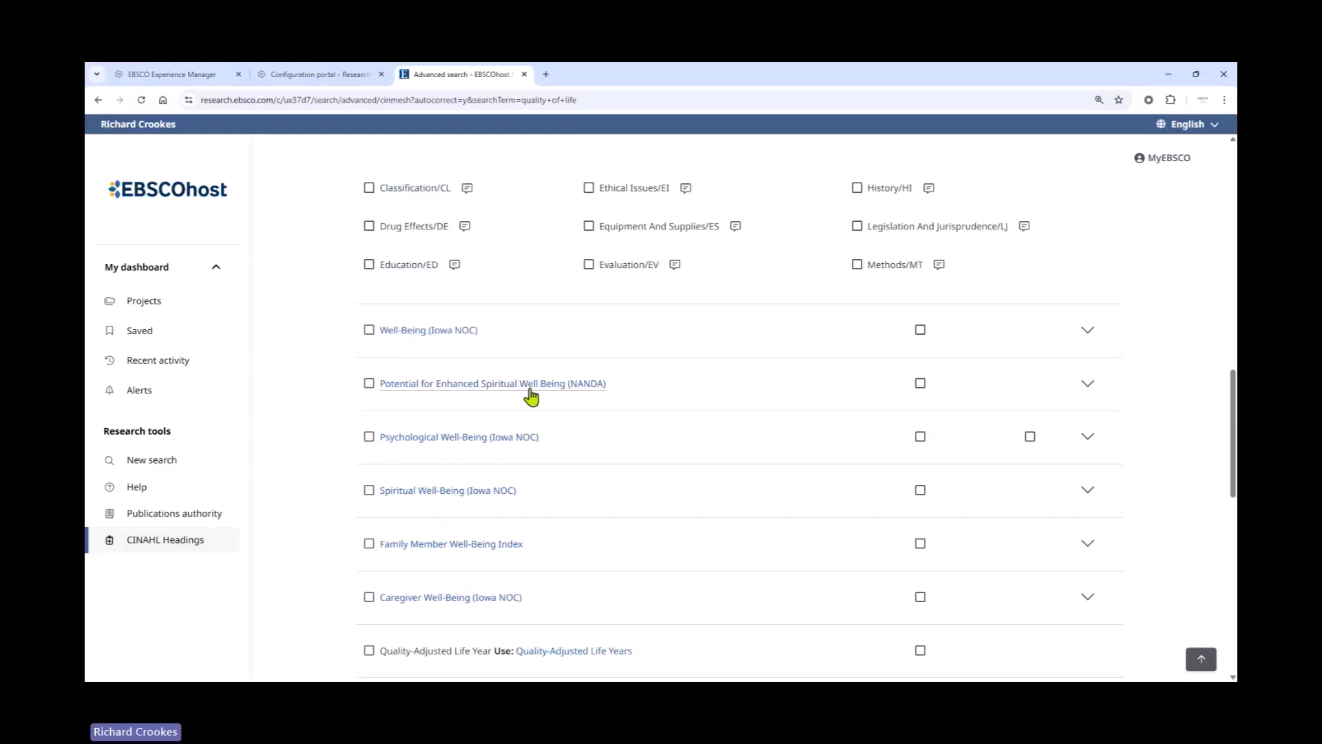
# Step: Check the remaining headings, add the selected ones to the search joined with OR, and run it
pyautogui.scroll(-4, 729, 493)
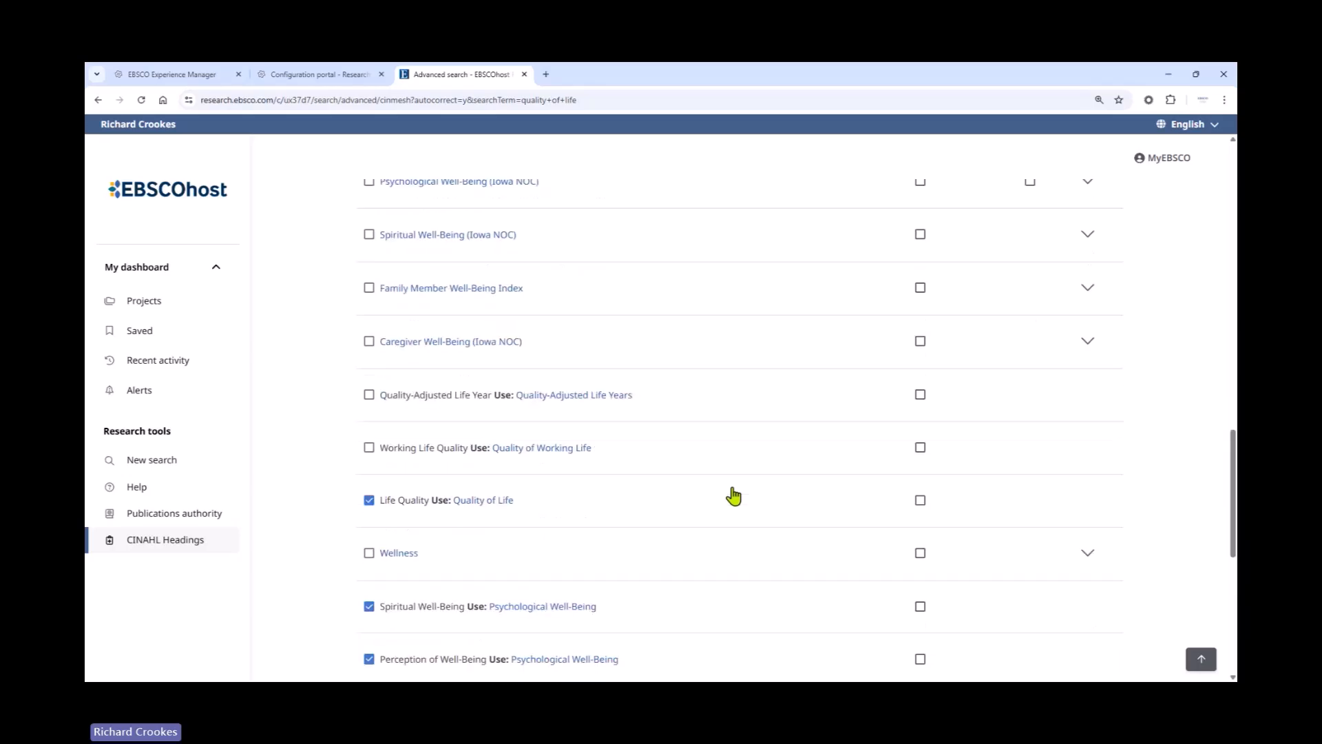
pyautogui.scroll(-2, 729, 497)
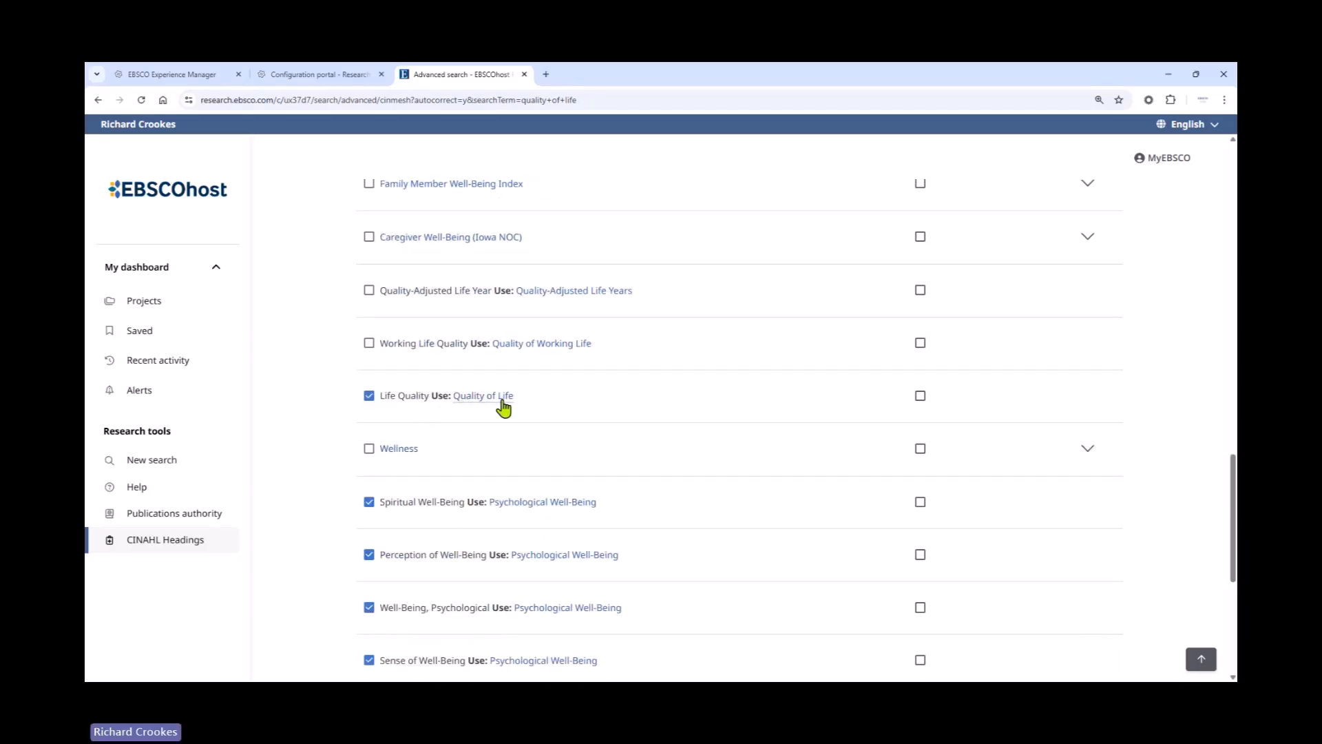
pyautogui.scroll(-2, 729, 476)
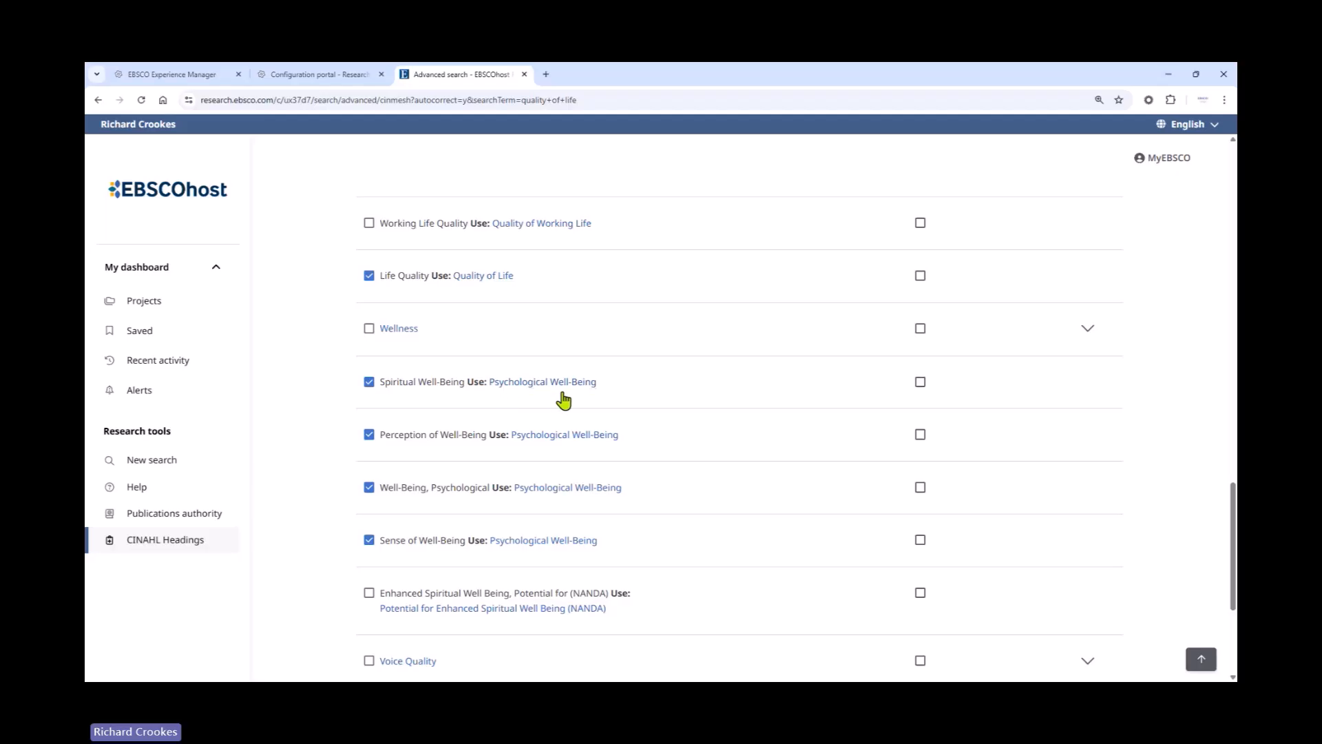
pyautogui.scroll(-3, 718, 440)
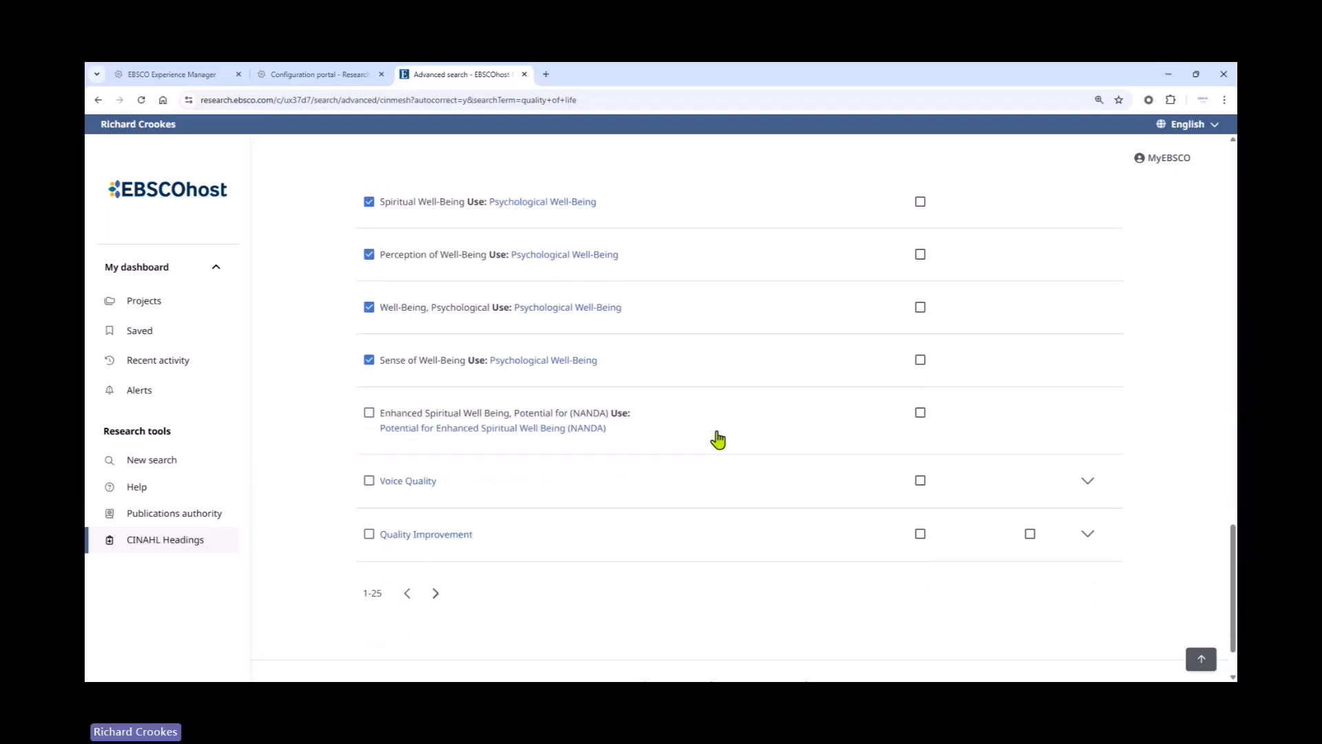
pyautogui.scroll(8, 718, 439)
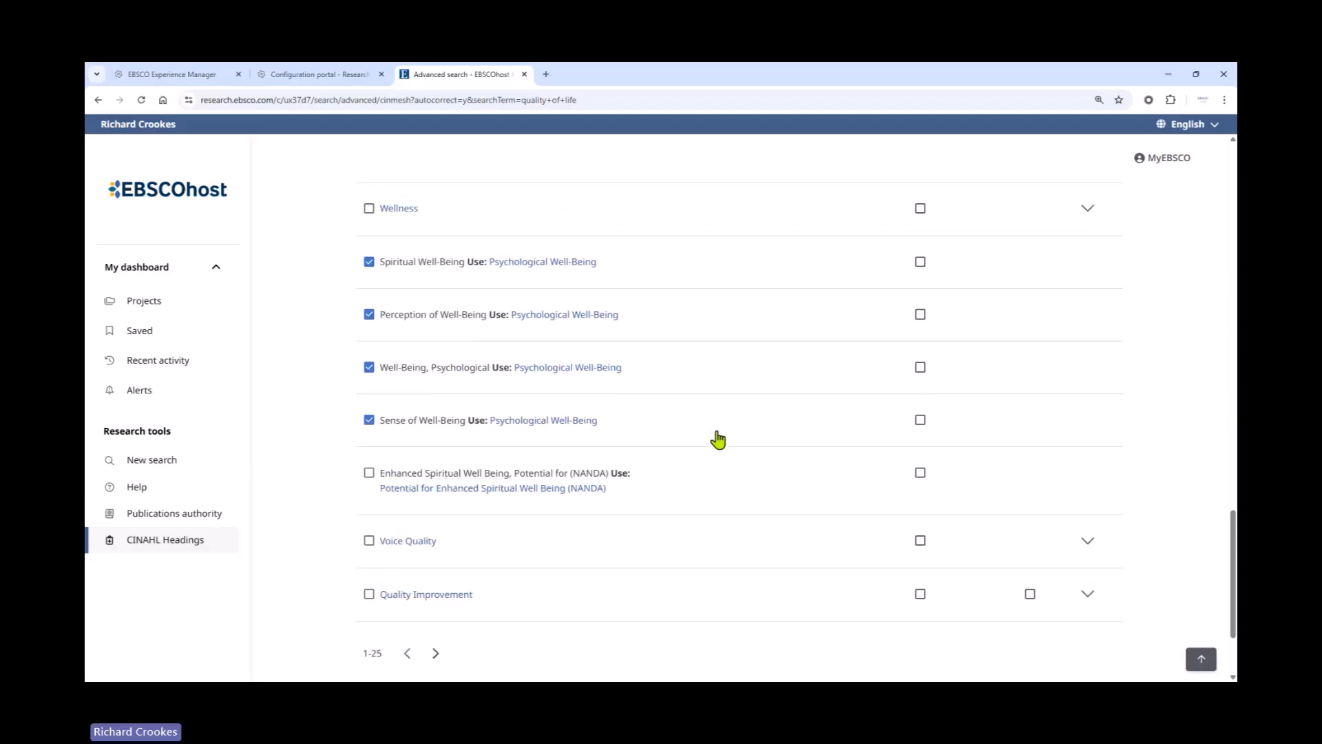
pyautogui.click(1201, 662)
pyautogui.click(1085, 598)
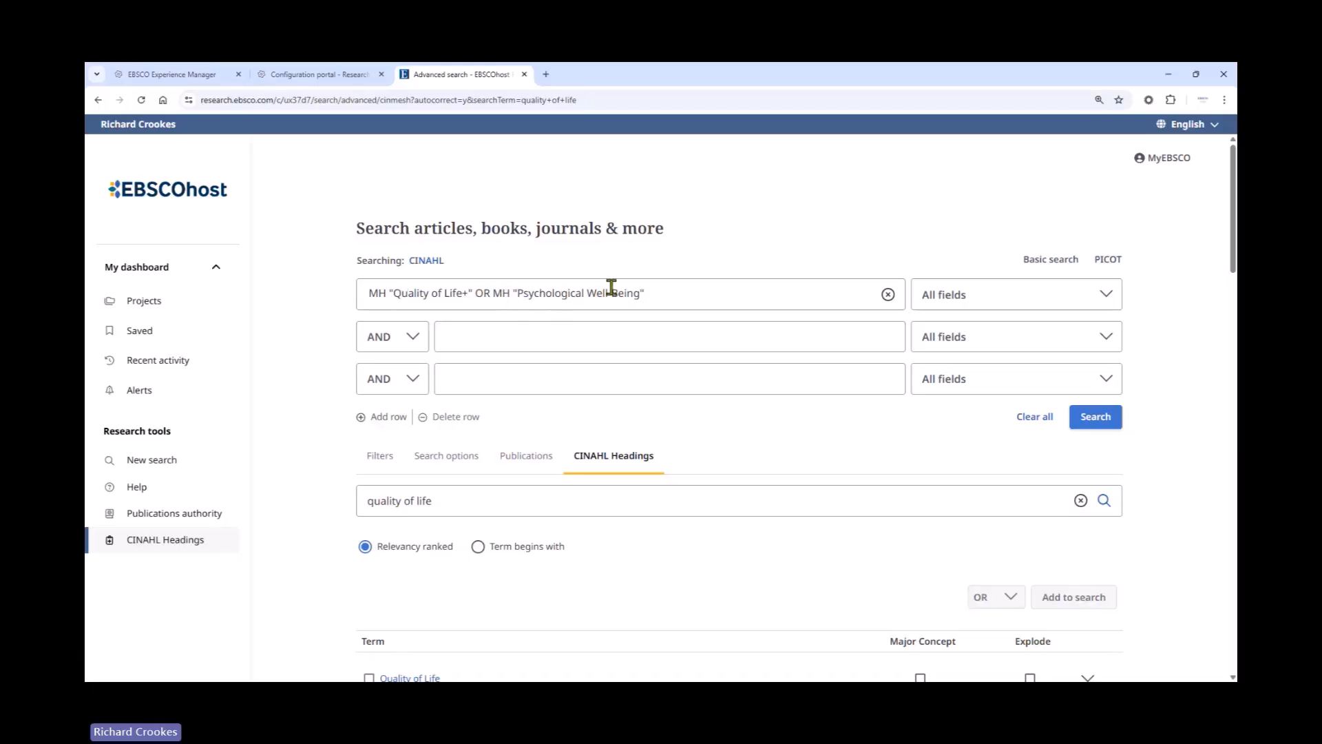
pyautogui.click(1087, 421)
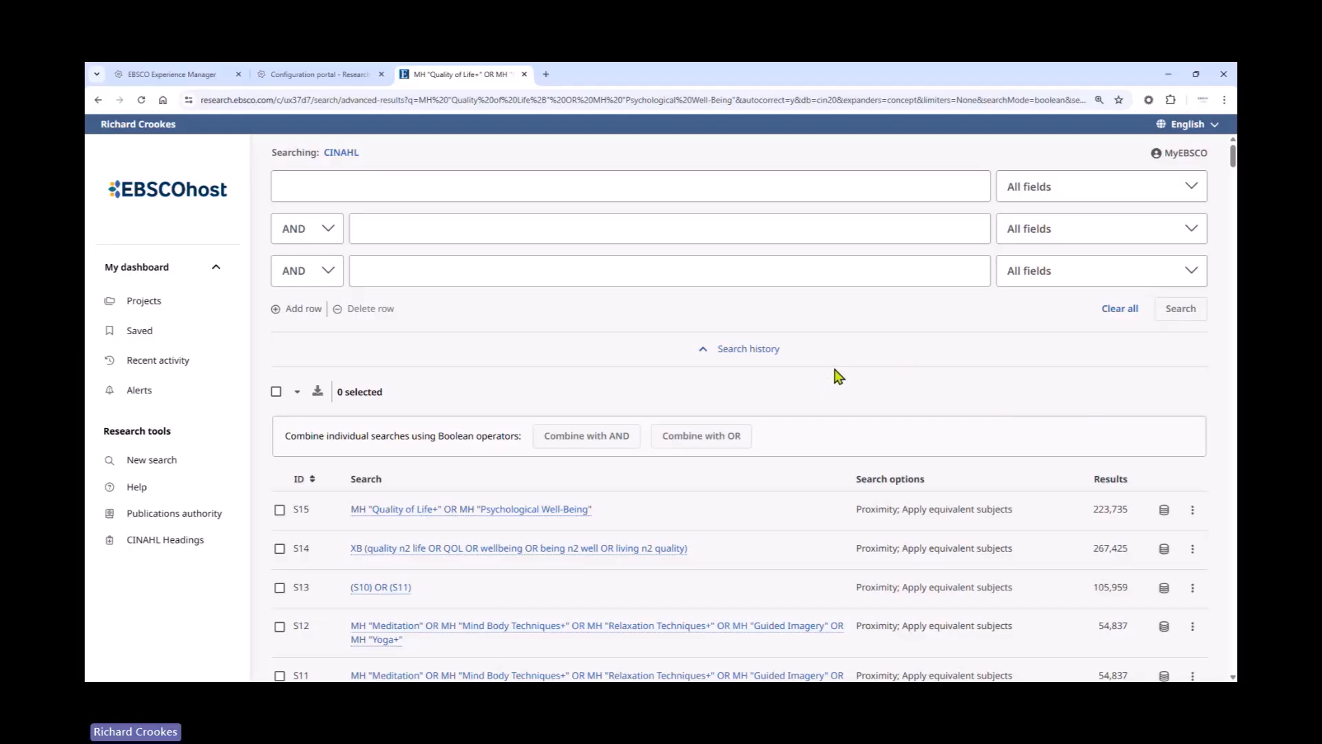
pyautogui.scroll(-3, 838, 376)
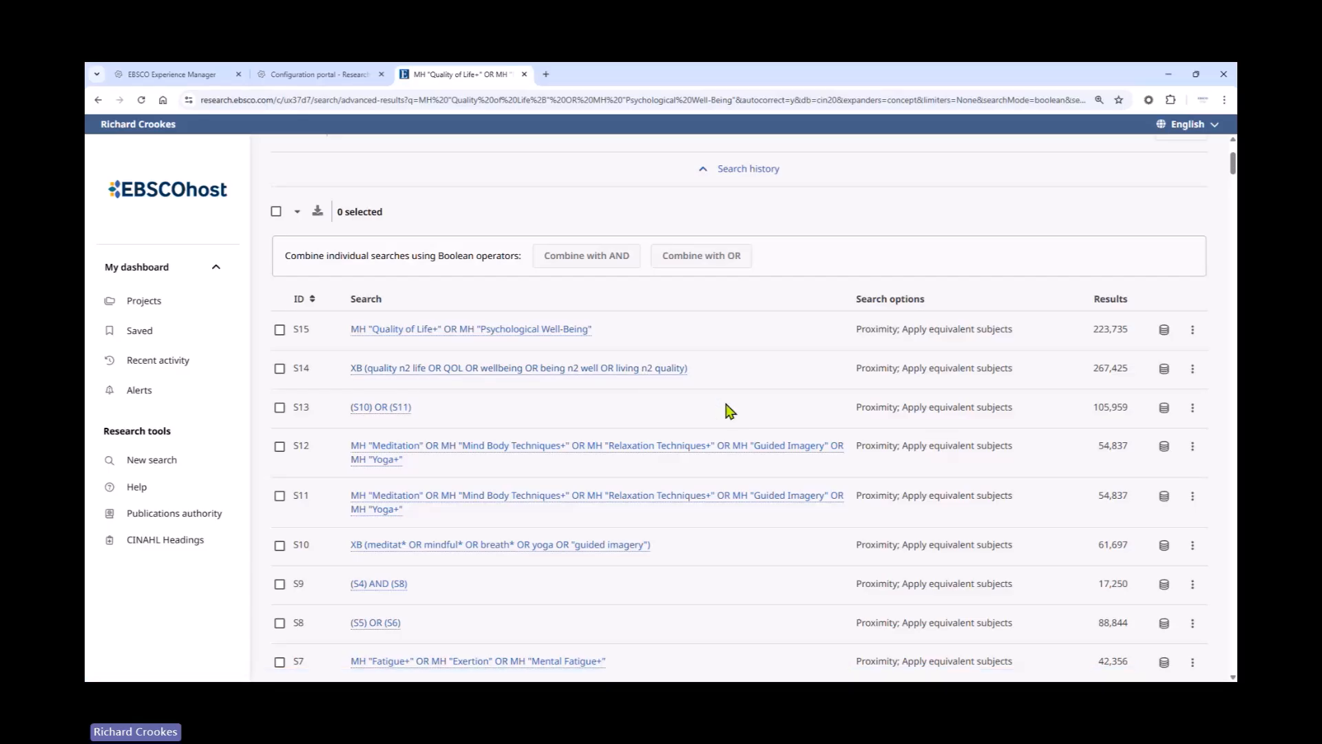
pyautogui.scroll(2, 730, 411)
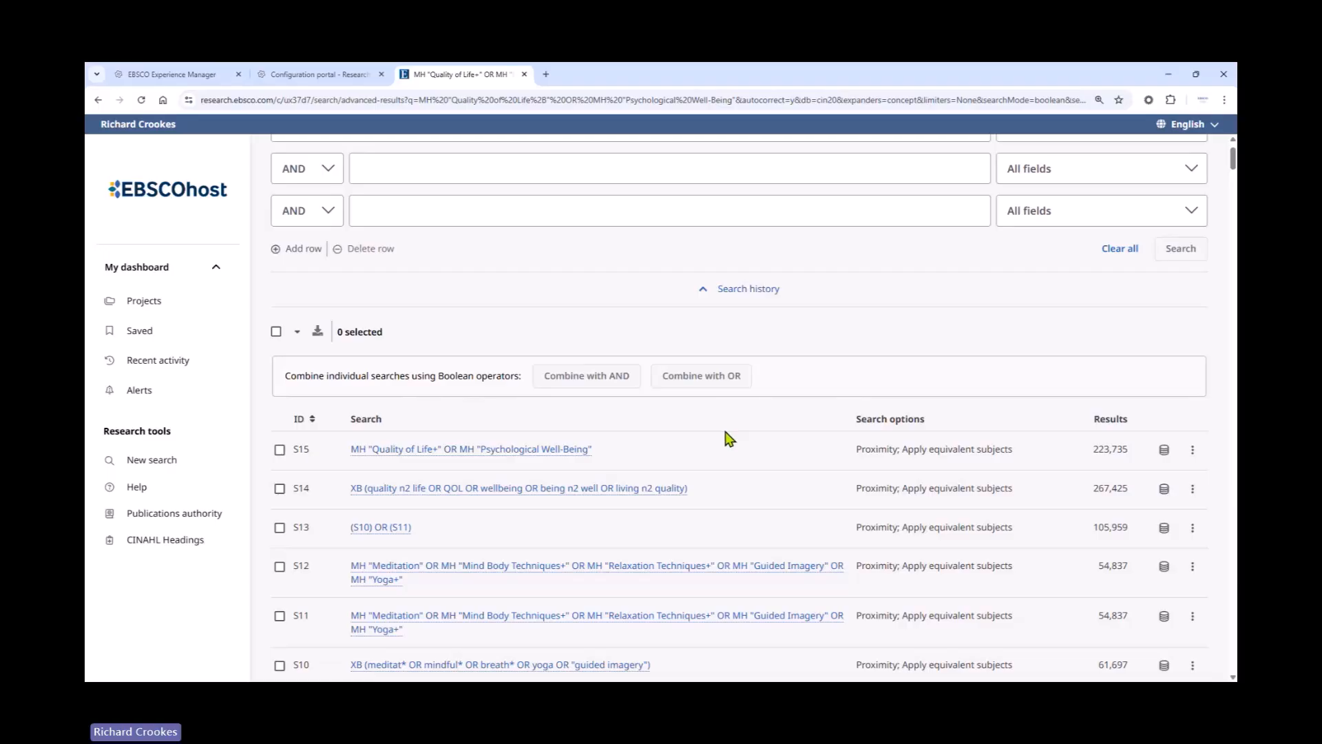
pyautogui.scroll(1, 725, 433)
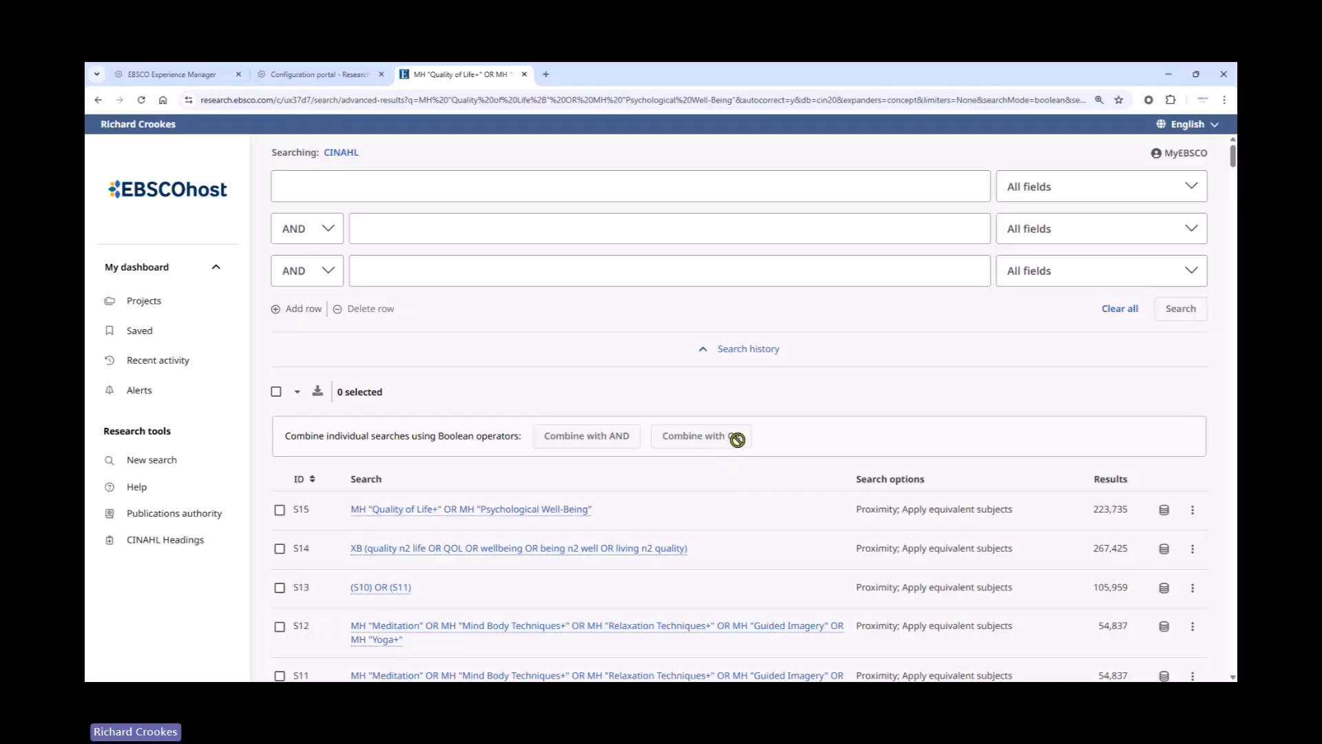
pyautogui.scroll(-2, 743, 445)
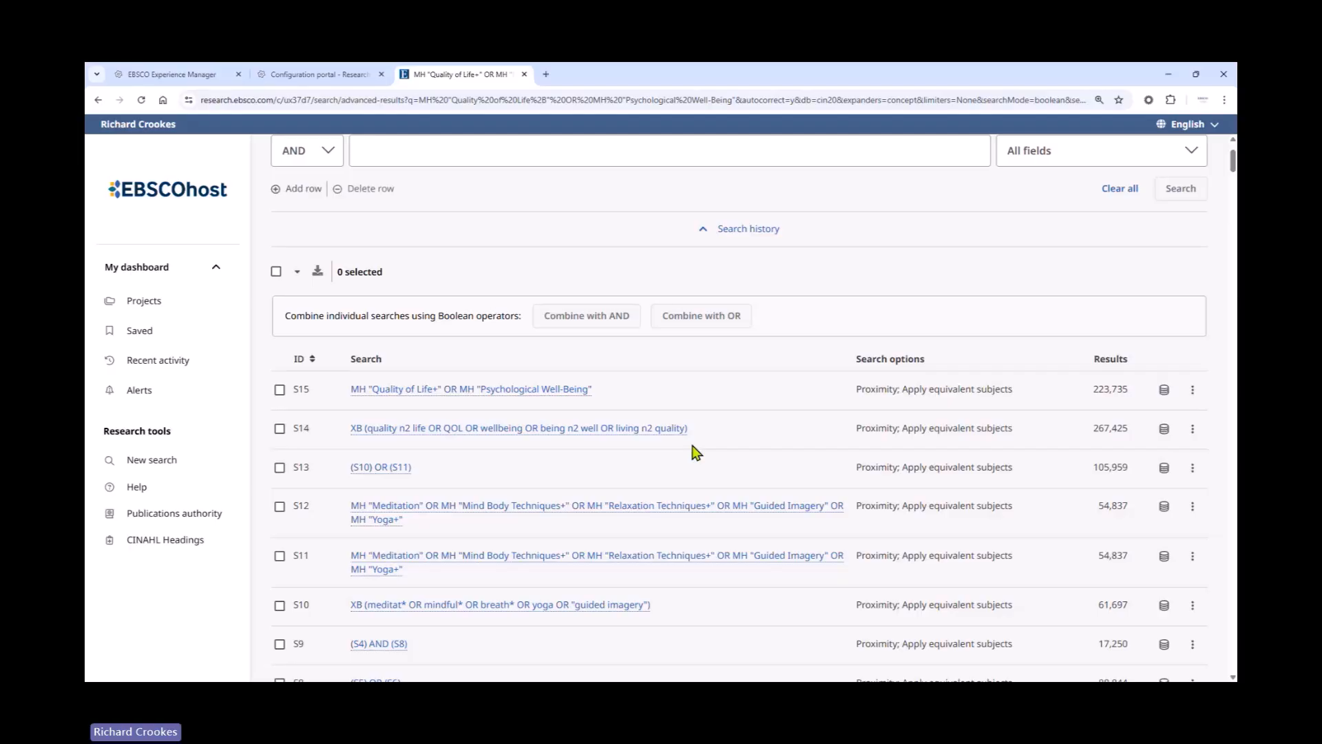
pyautogui.scroll(2, 762, 455)
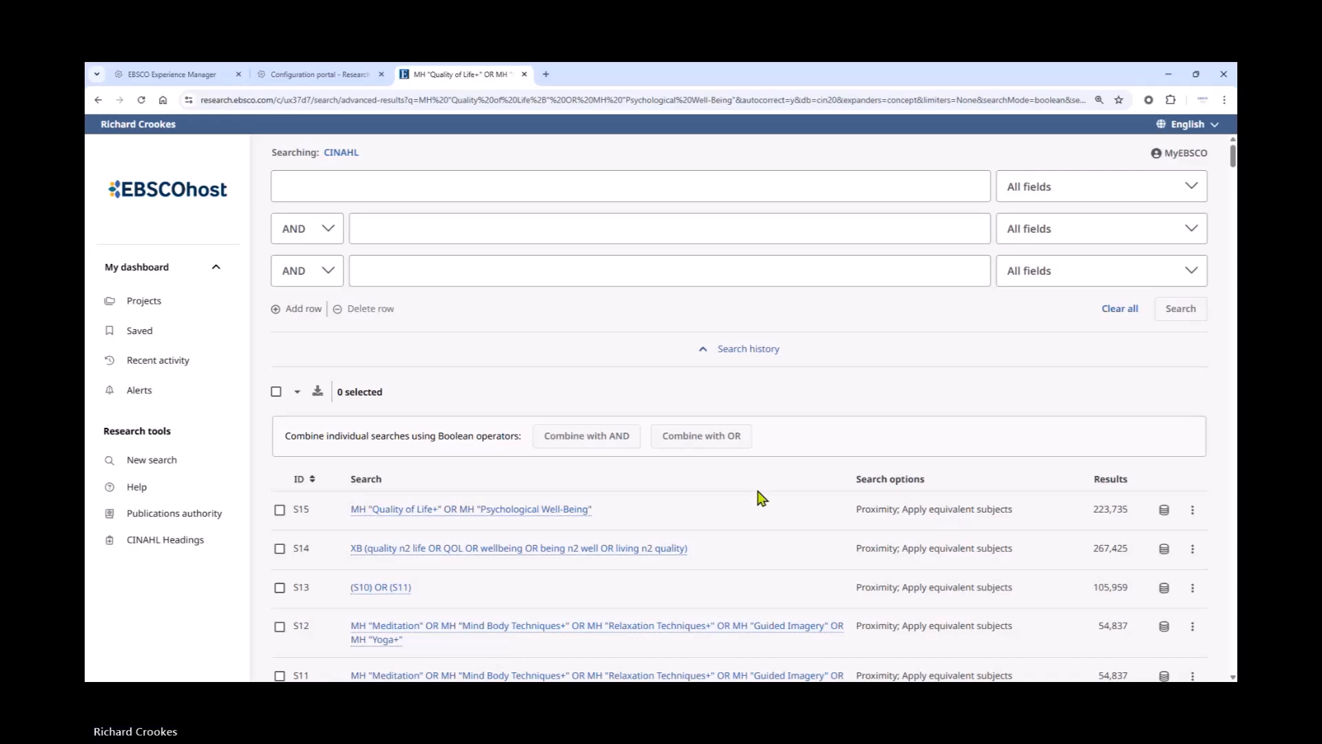
pyautogui.scroll(-1, 762, 497)
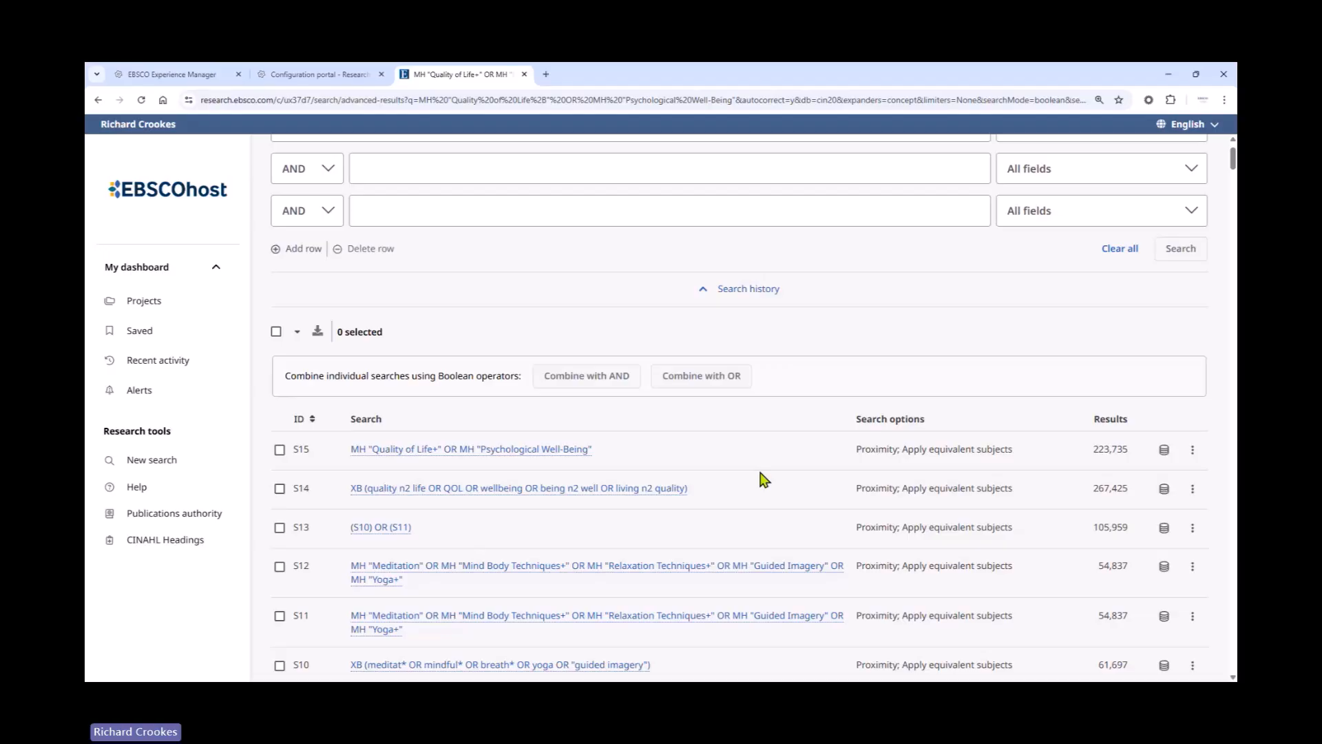
pyautogui.scroll(1, 803, 557)
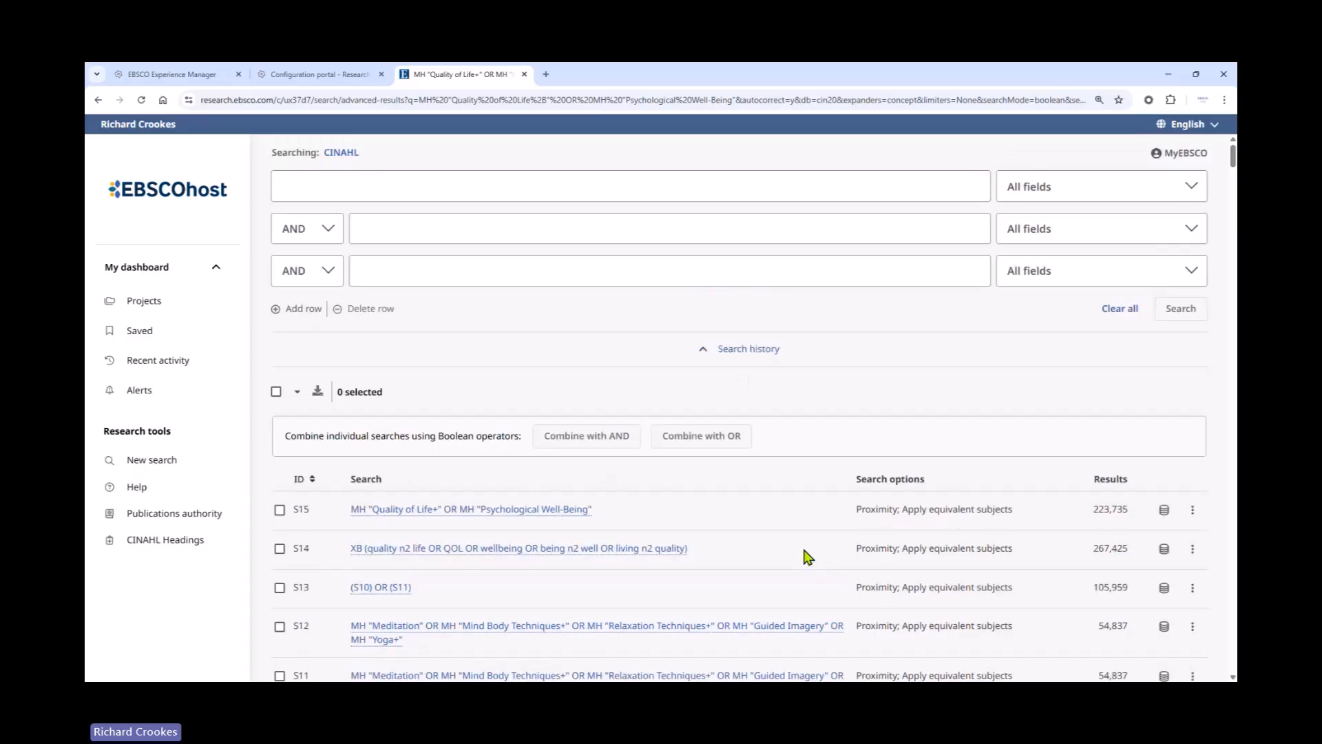
# Step: Combine the quality-of-life searches S15 and S14 with OR and run the combined search
pyautogui.scroll(-2, 809, 536)
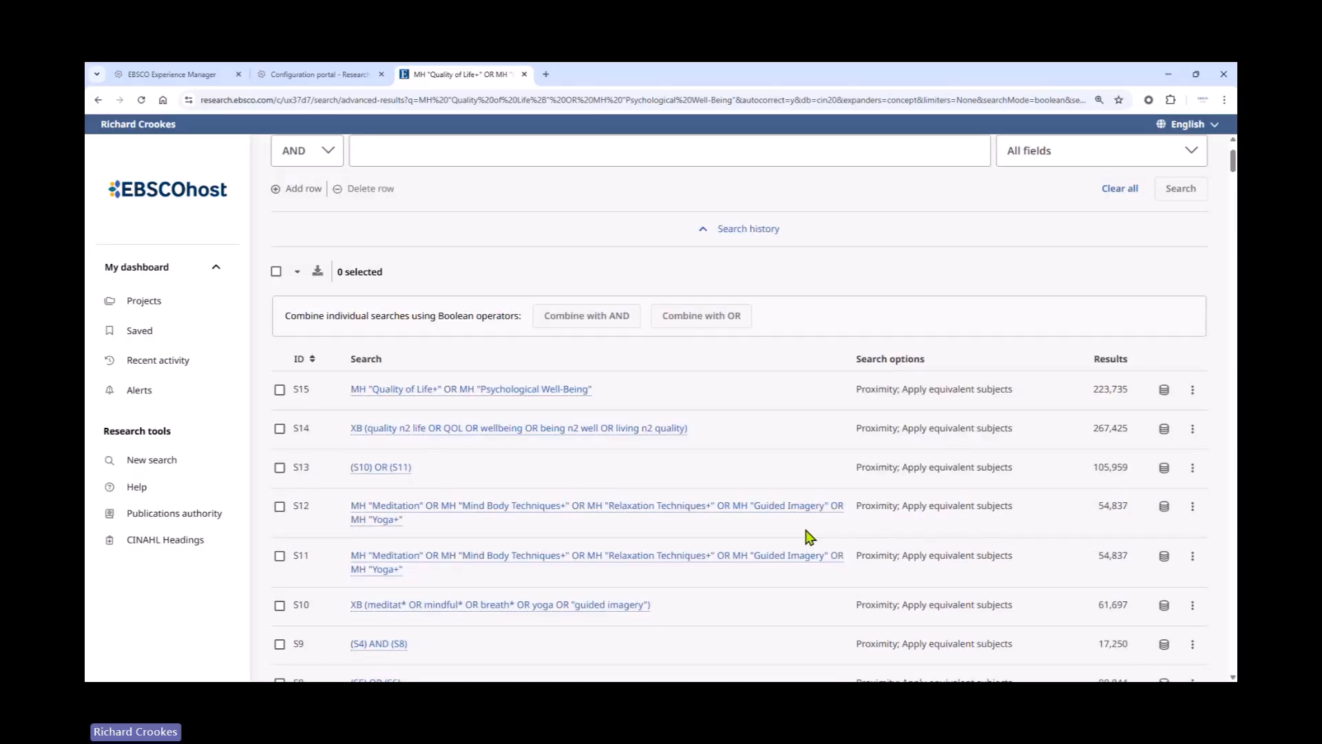
pyautogui.click(279, 389)
pyautogui.click(280, 429)
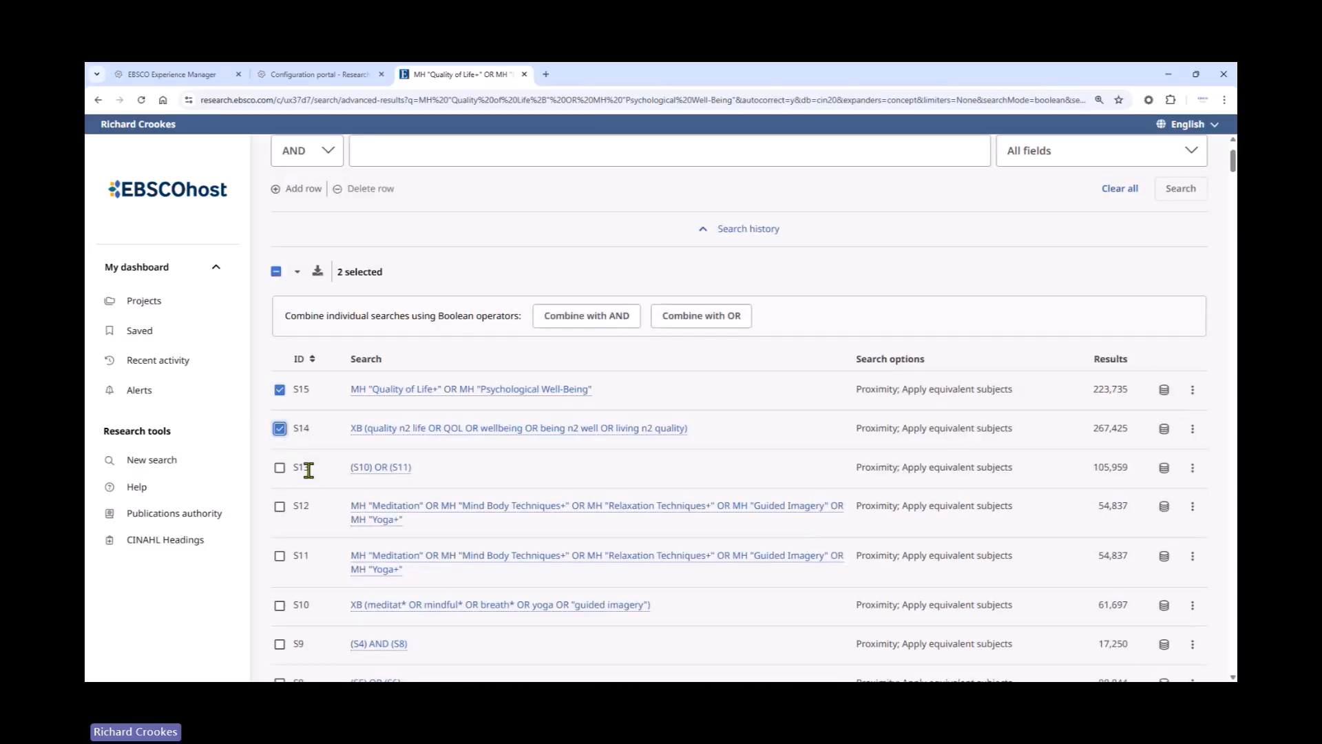
pyautogui.click(692, 317)
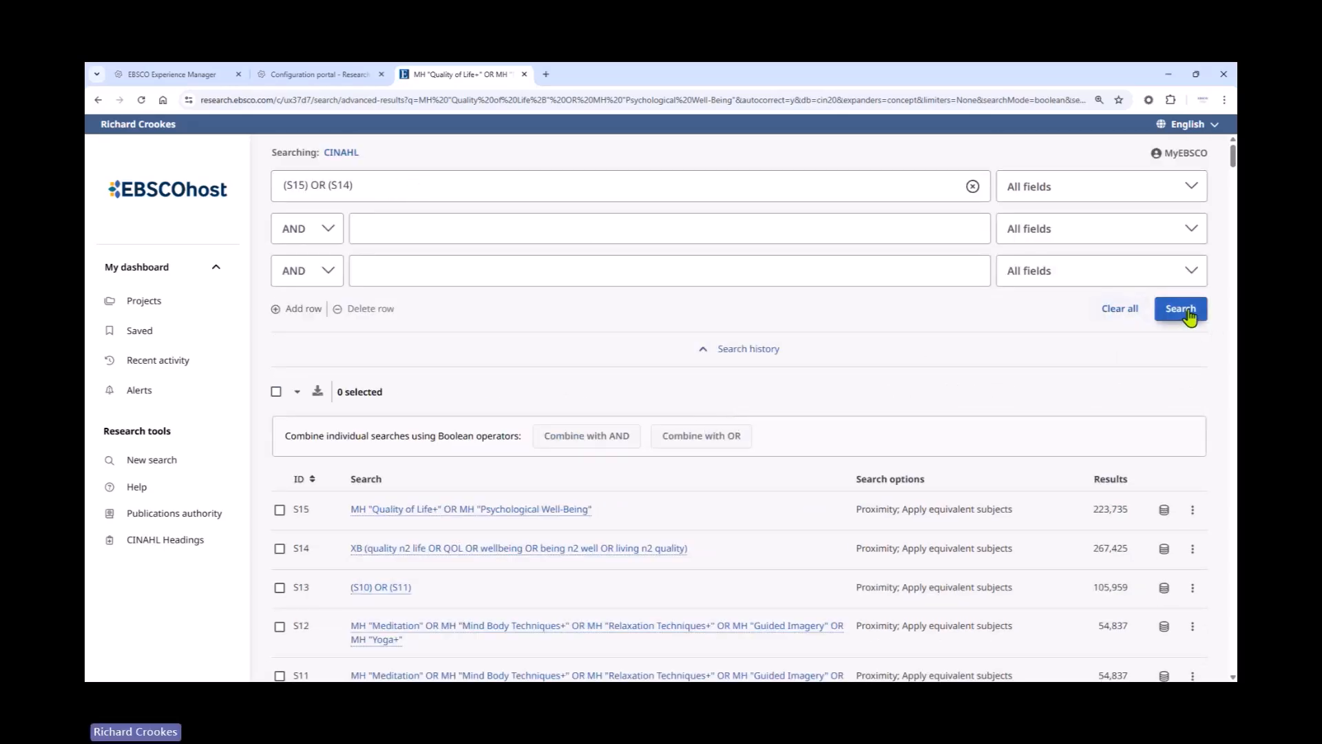
pyautogui.click(1190, 315)
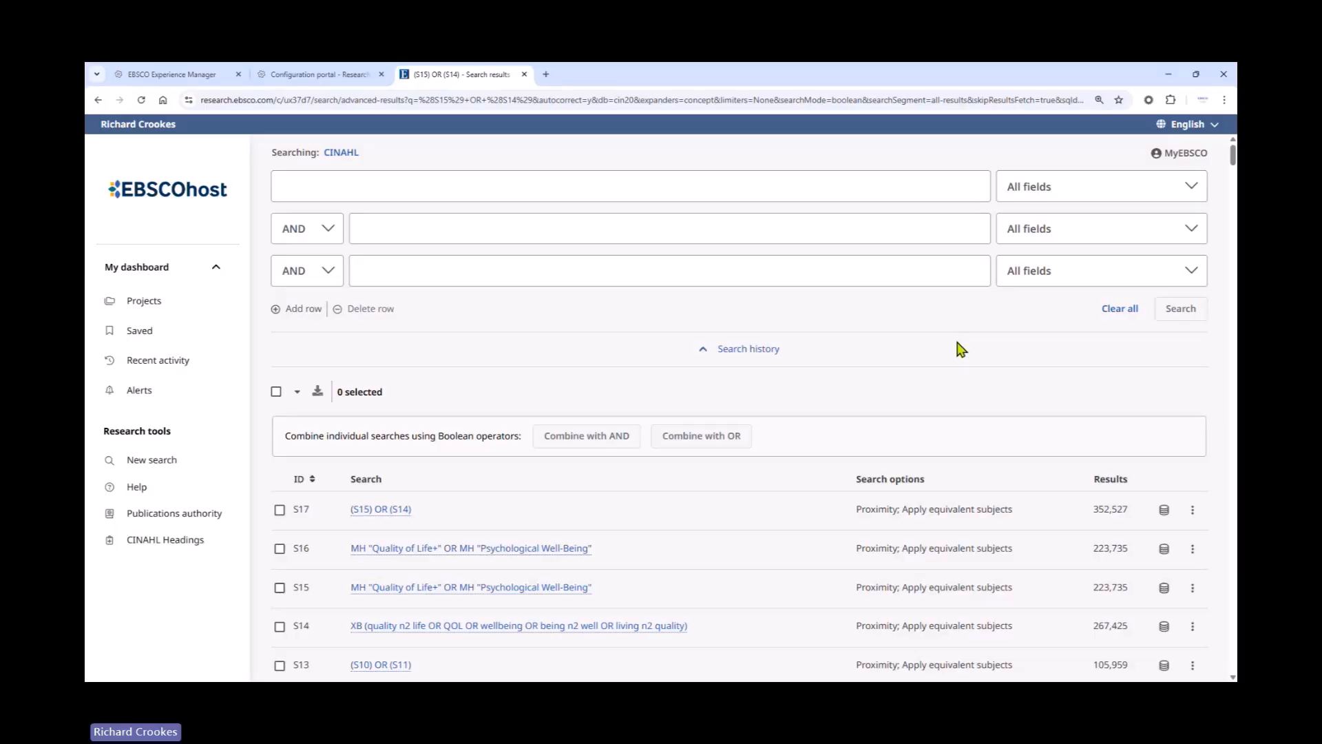
# Step: Sort the search history by ID in ascending order and select the combined search (S4) AND (S8)
pyautogui.scroll(-3, 896, 308)
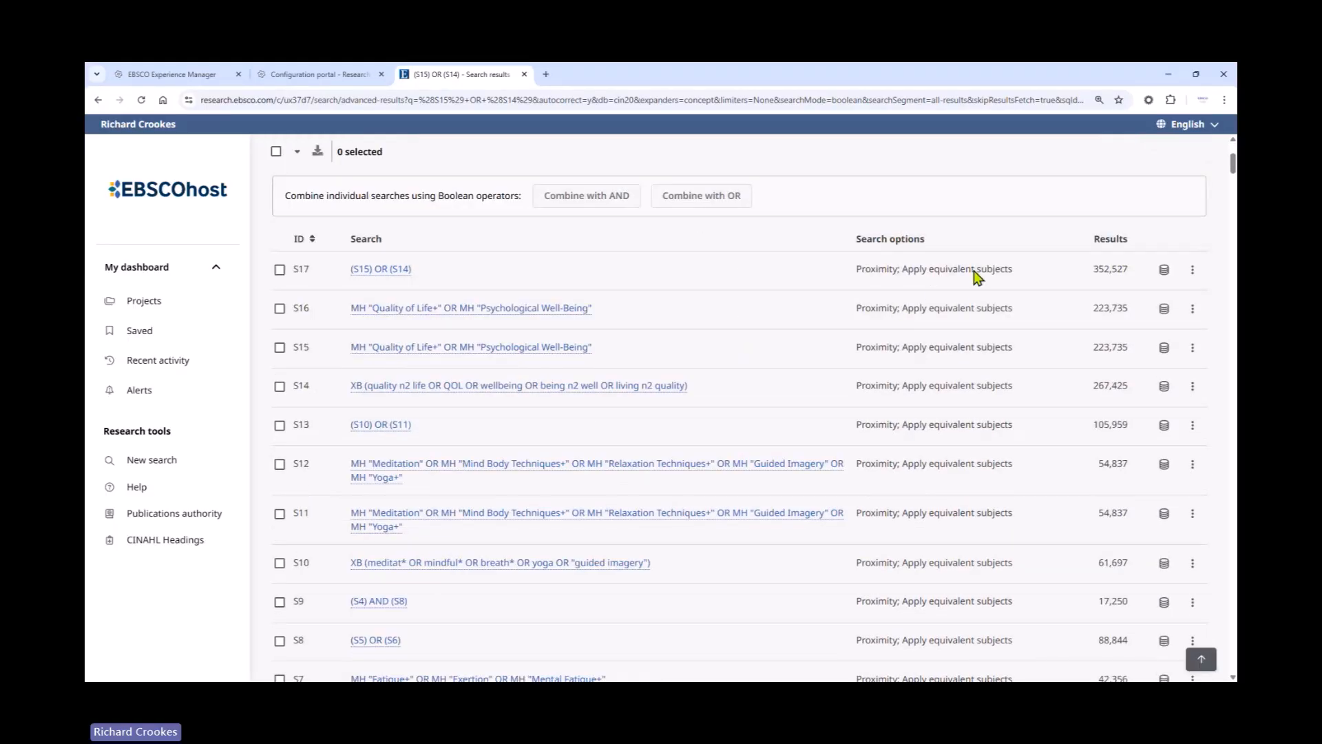
pyautogui.click(300, 242)
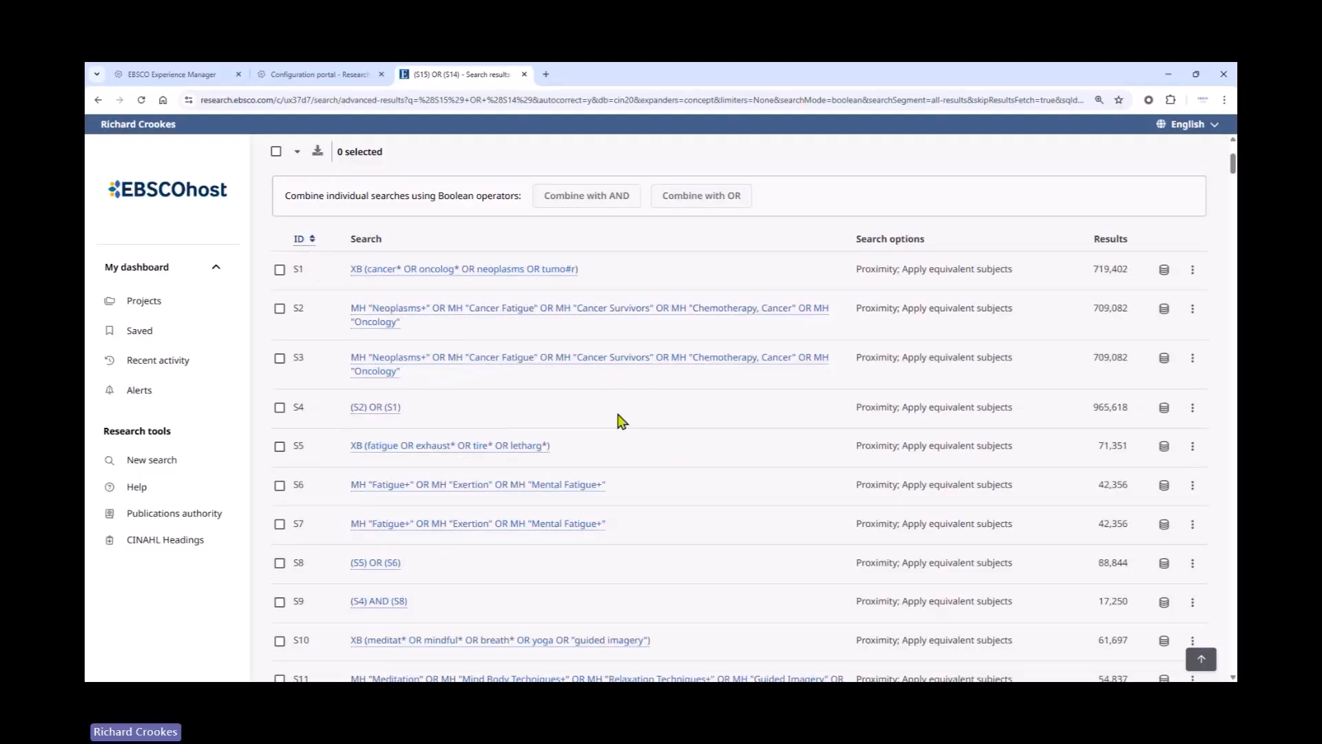
pyautogui.scroll(-1, 730, 435)
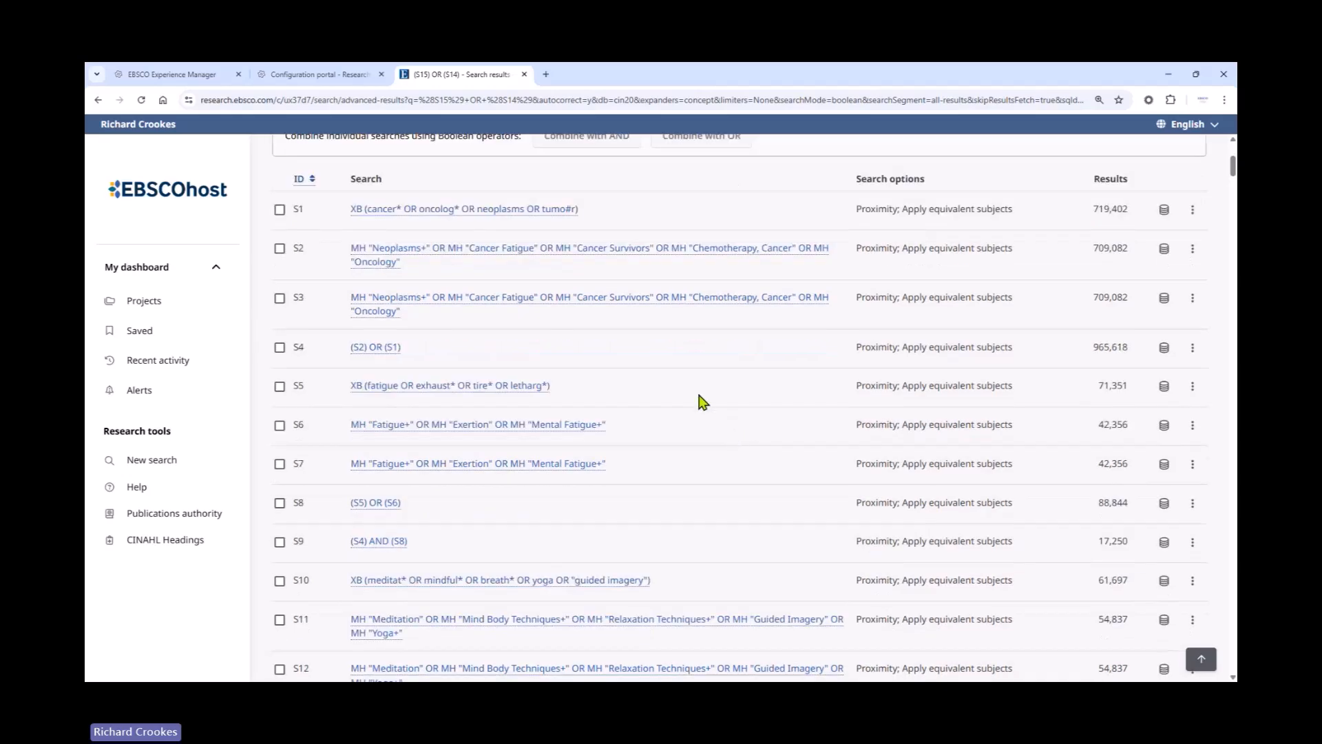
pyautogui.click(280, 542)
pyautogui.scroll(-2, 644, 471)
pyautogui.scroll(5, 622, 496)
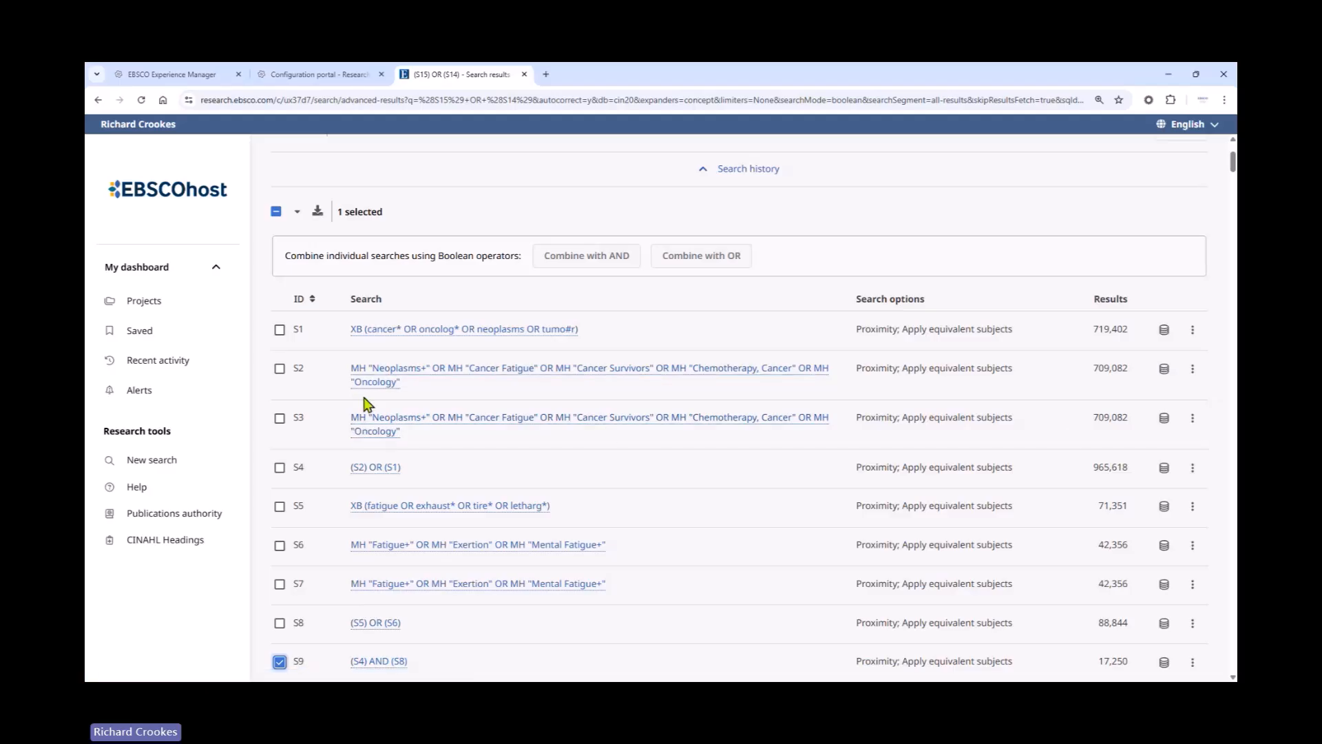
# Step: Delete the duplicate cancer subject heading search S3 from the search history
pyautogui.click(1193, 418)
pyautogui.click(1121, 504)
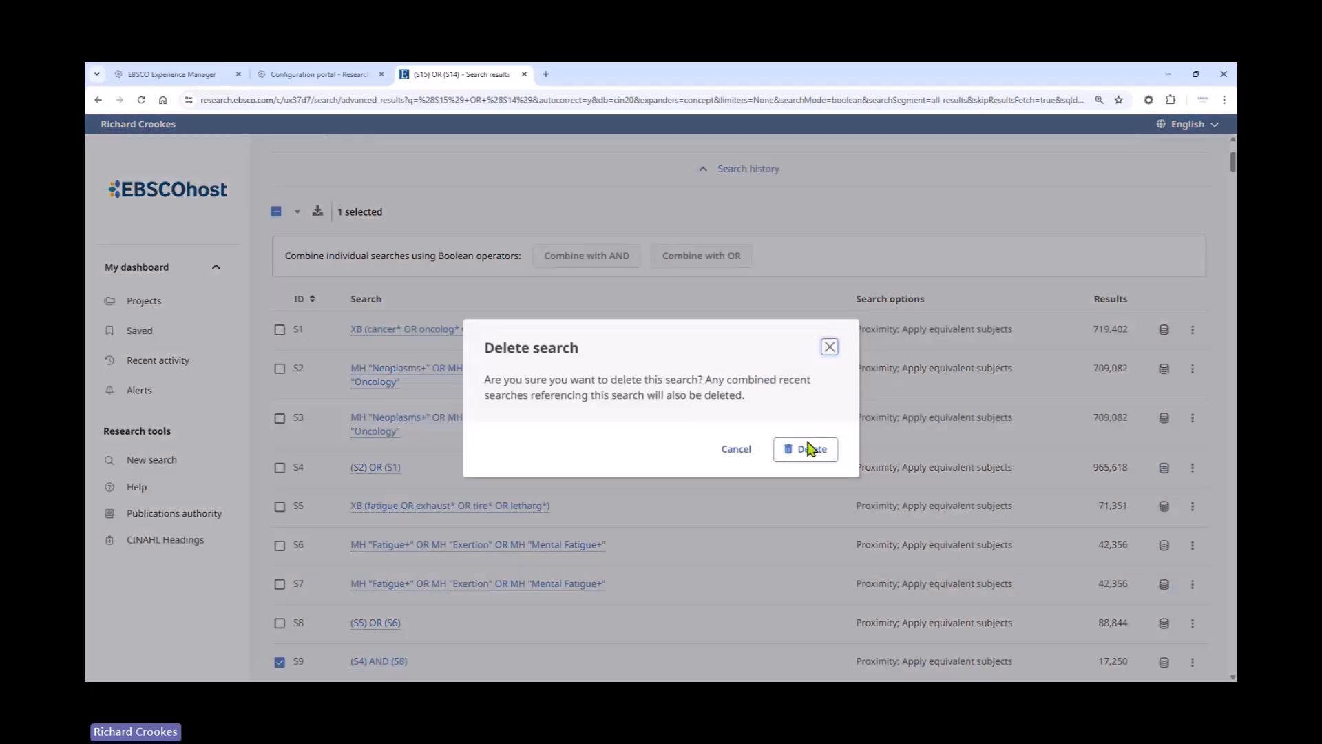
pyautogui.click(810, 449)
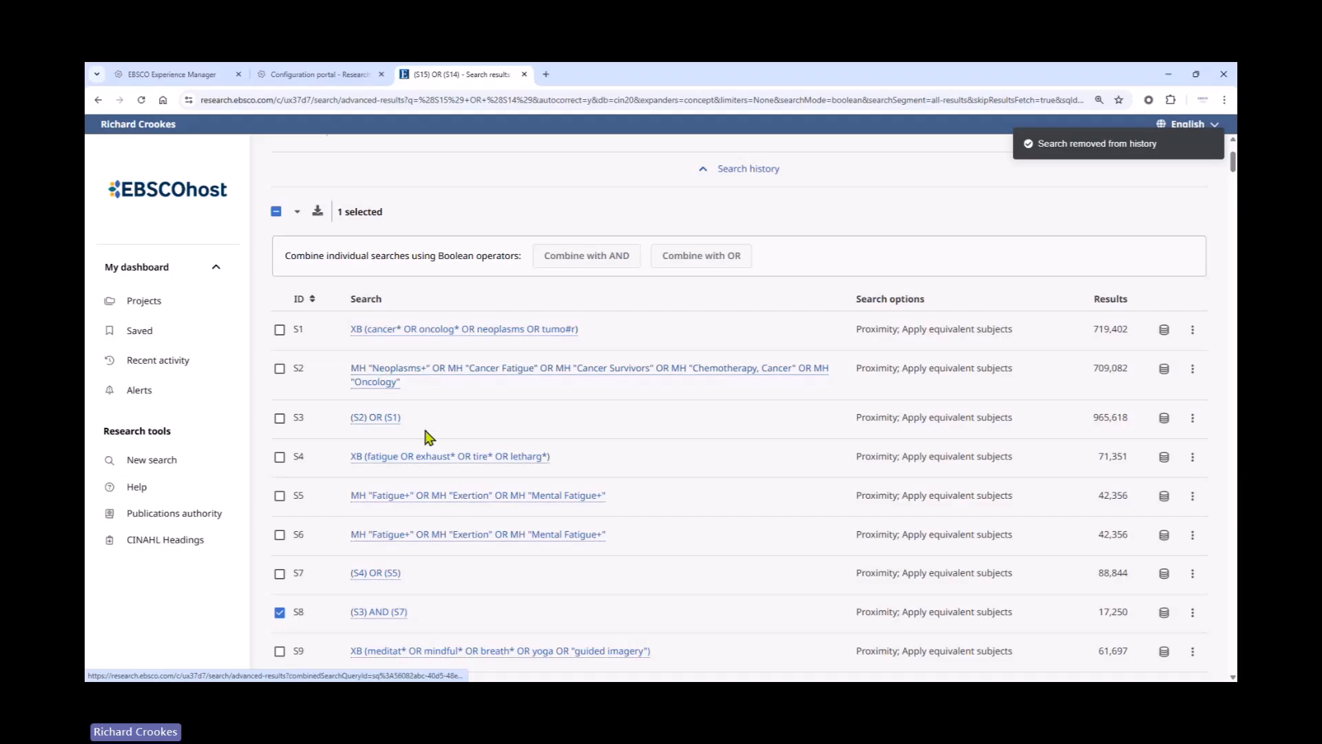
# Step: Delete the duplicate fatigue subject heading search S6 from the search history
pyautogui.scroll(-1, 777, 424)
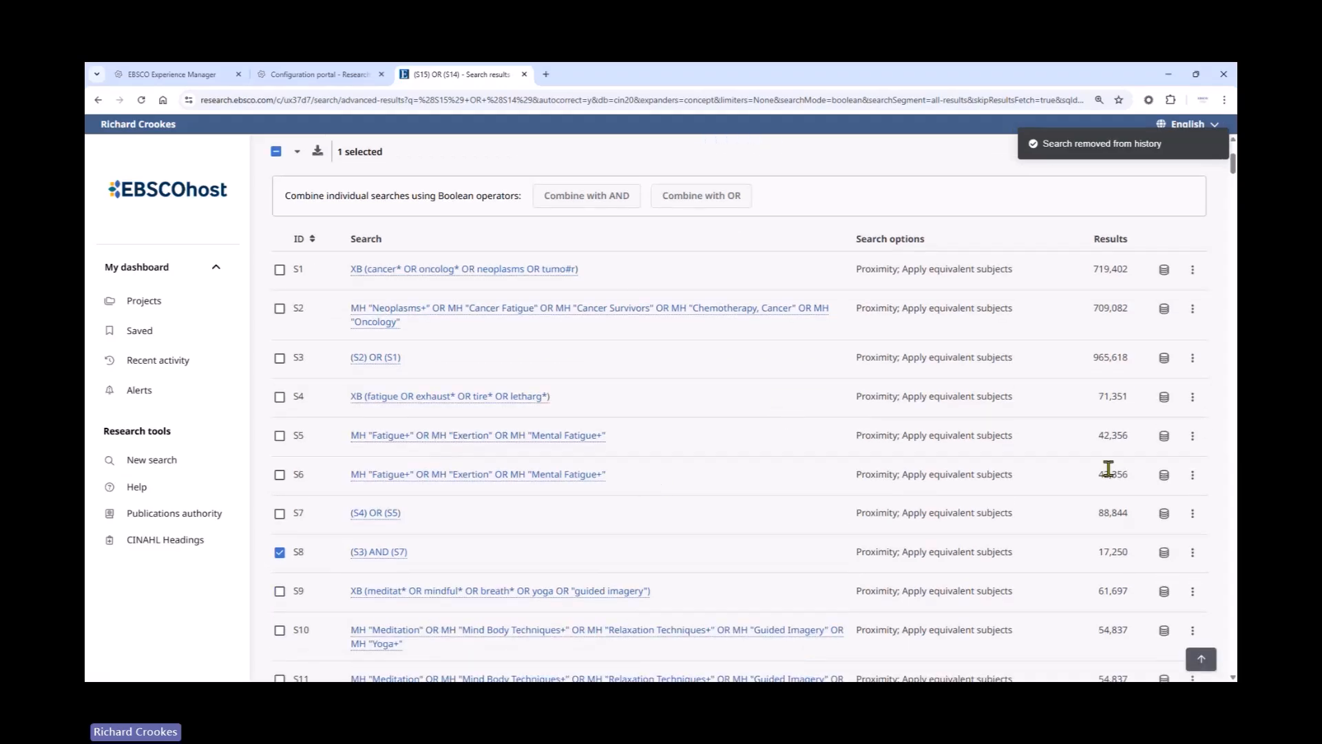
pyautogui.click(1193, 477)
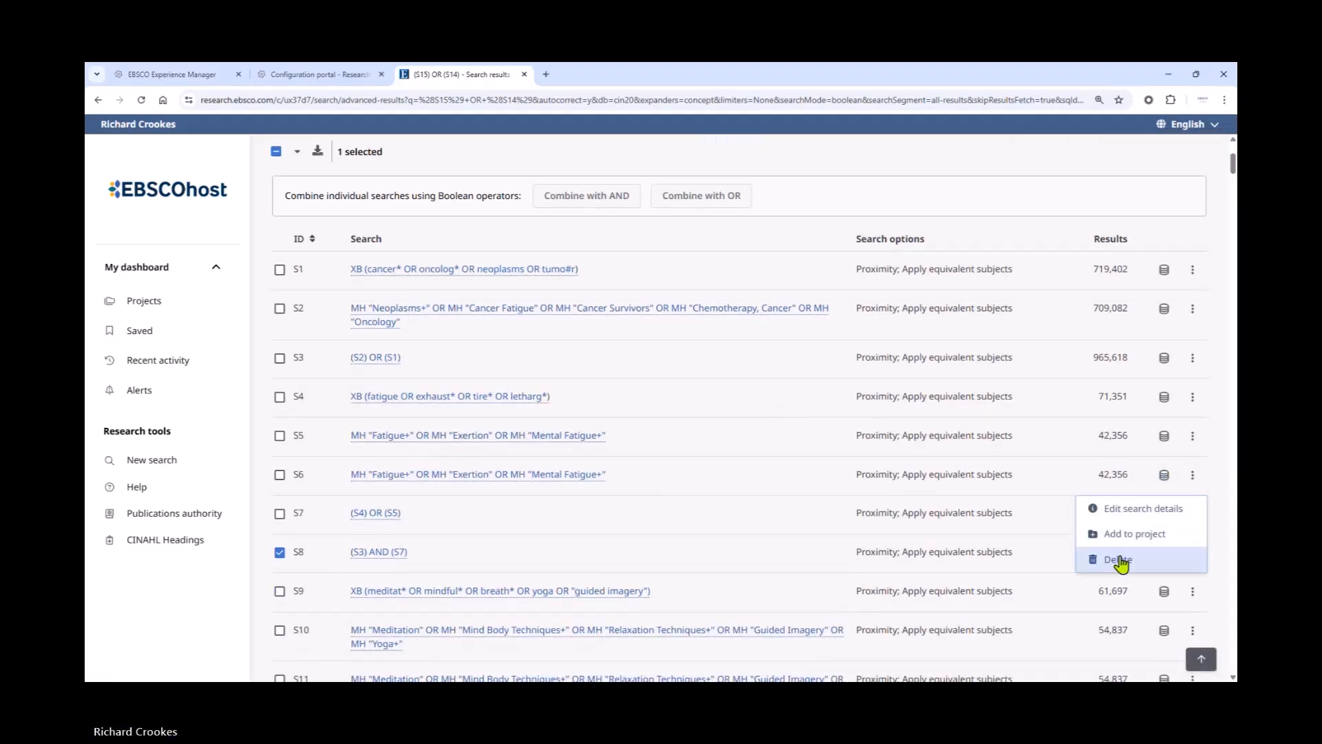
pyautogui.click(1122, 557)
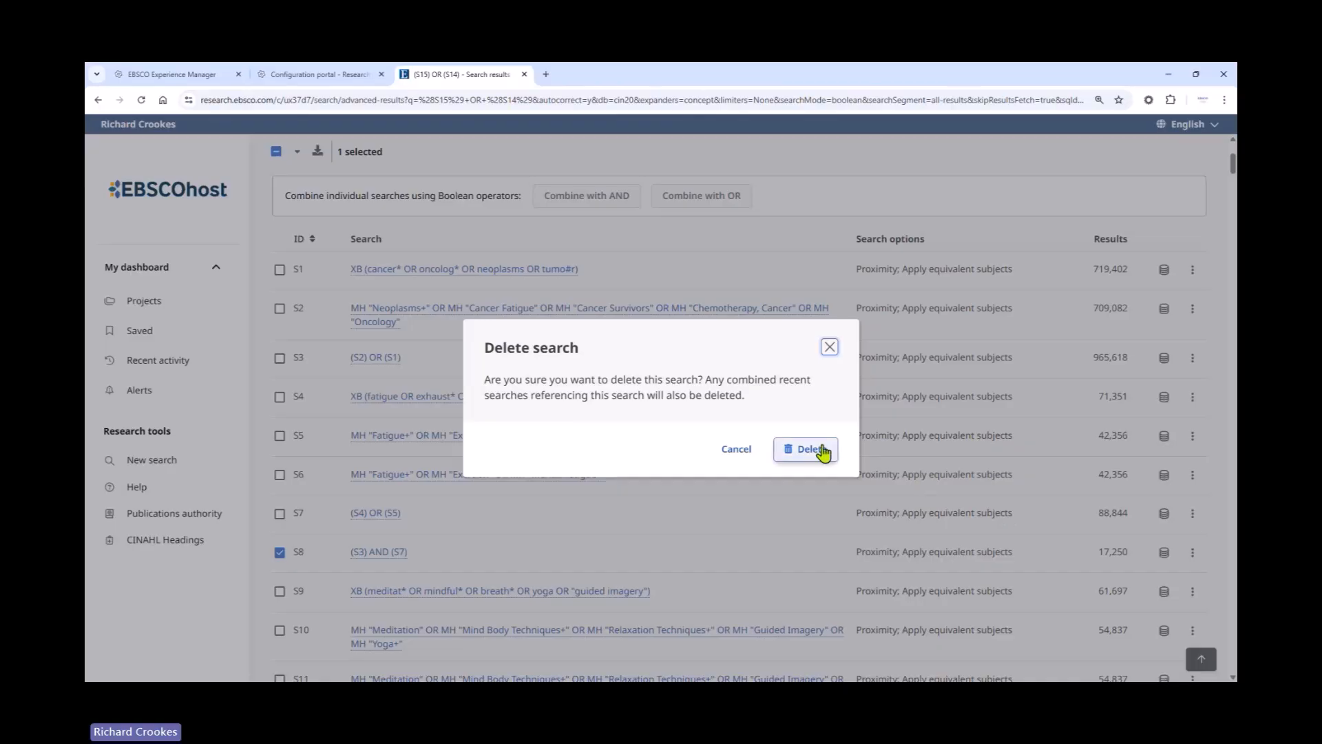
pyautogui.click(823, 451)
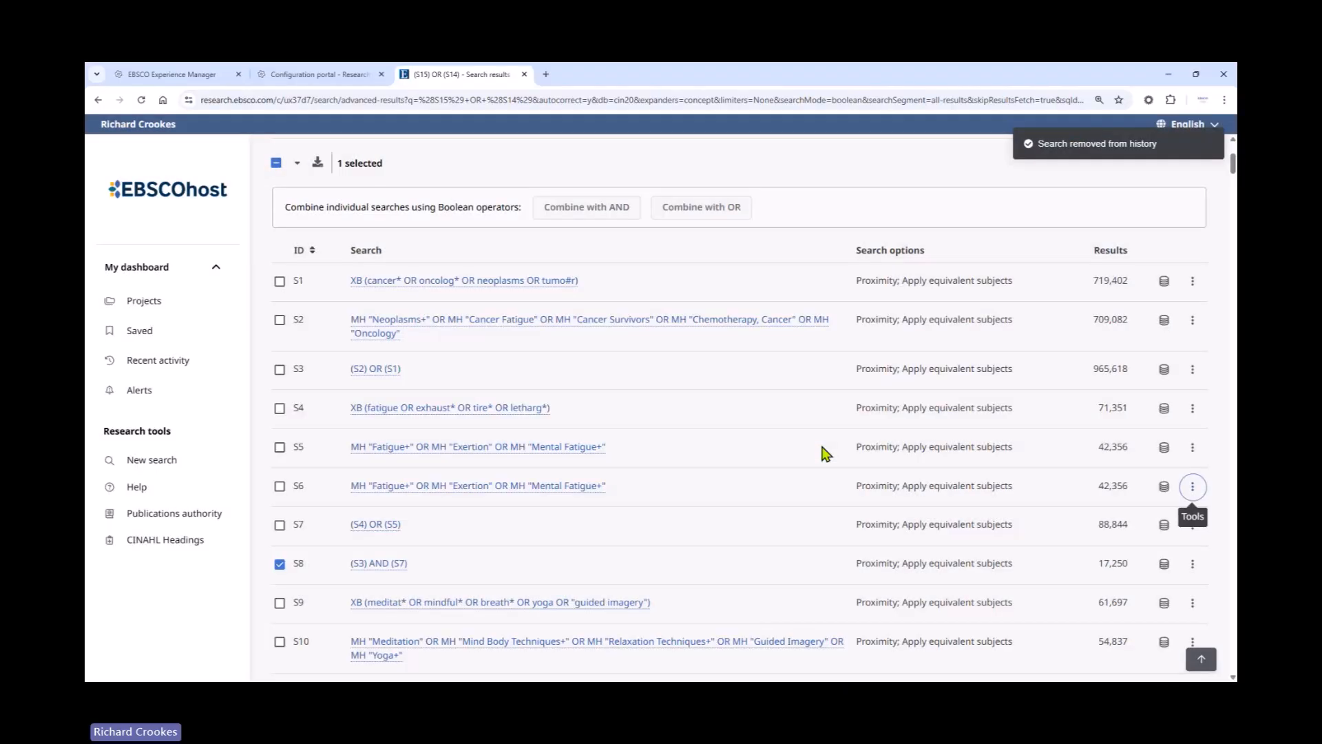
# Step: Delete the meditation subject heading search S9, one of the two identical lines, from the search history
pyautogui.scroll(-1, 762, 436)
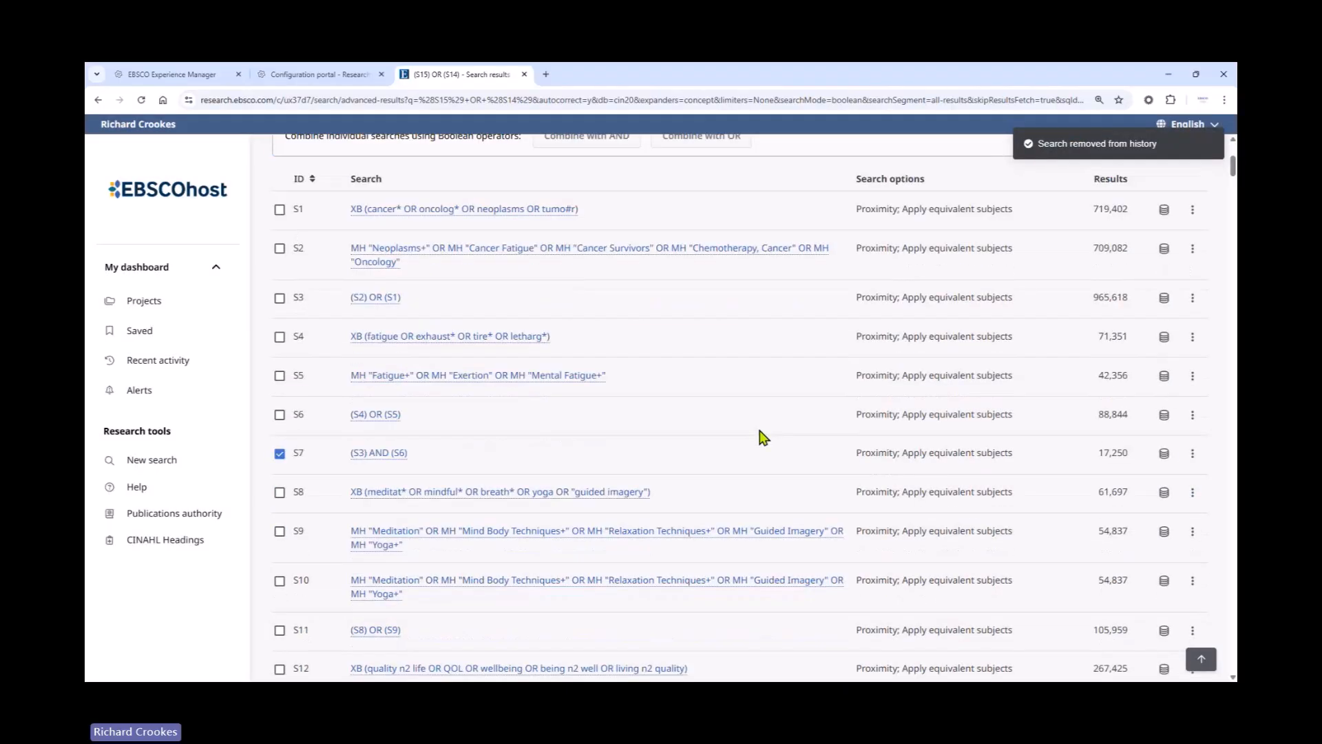
pyautogui.scroll(1, 765, 447)
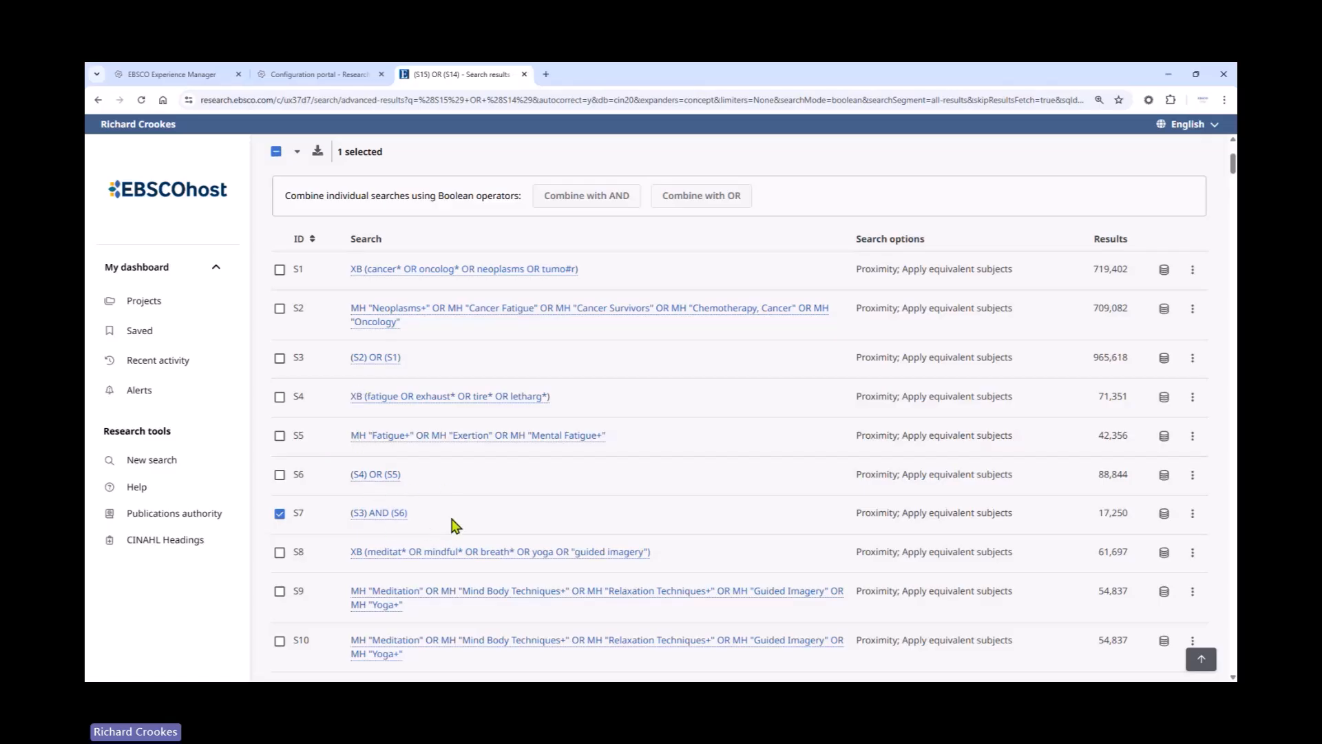
pyautogui.scroll(-4, 590, 498)
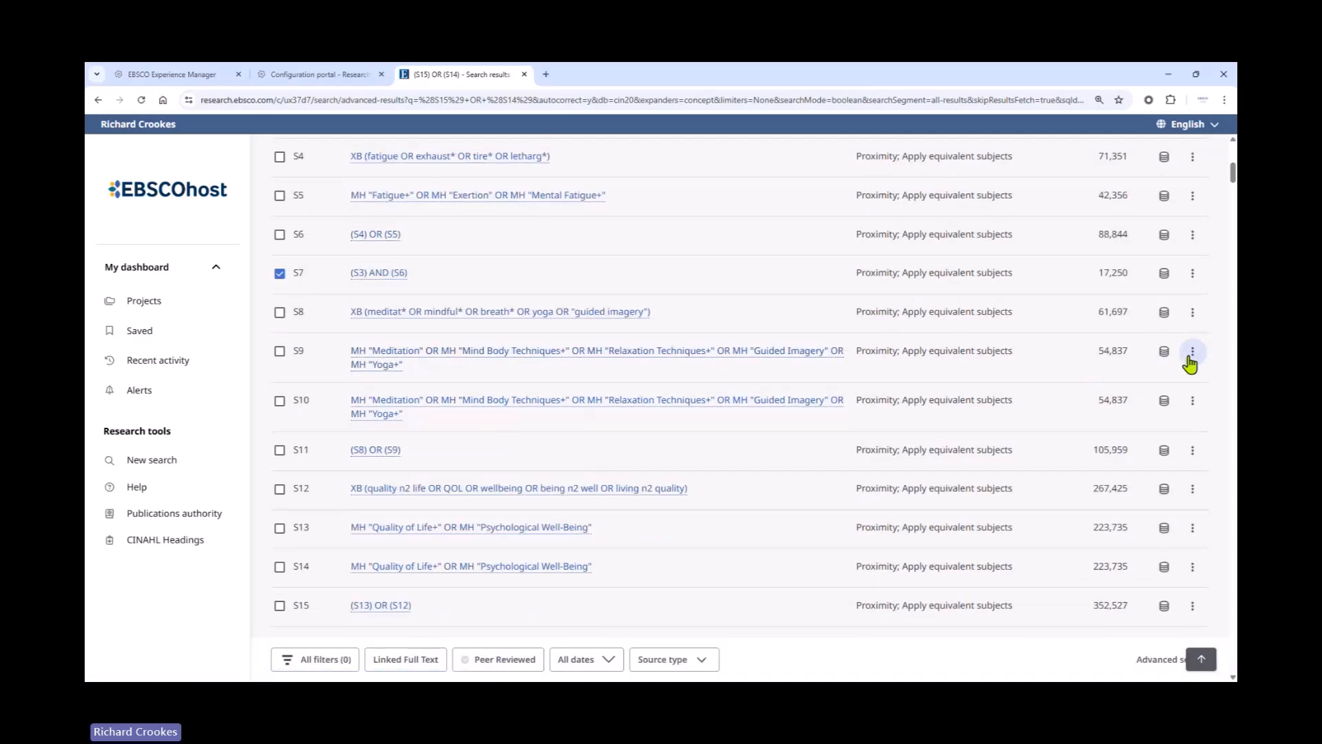
pyautogui.click(1193, 352)
pyautogui.click(1122, 438)
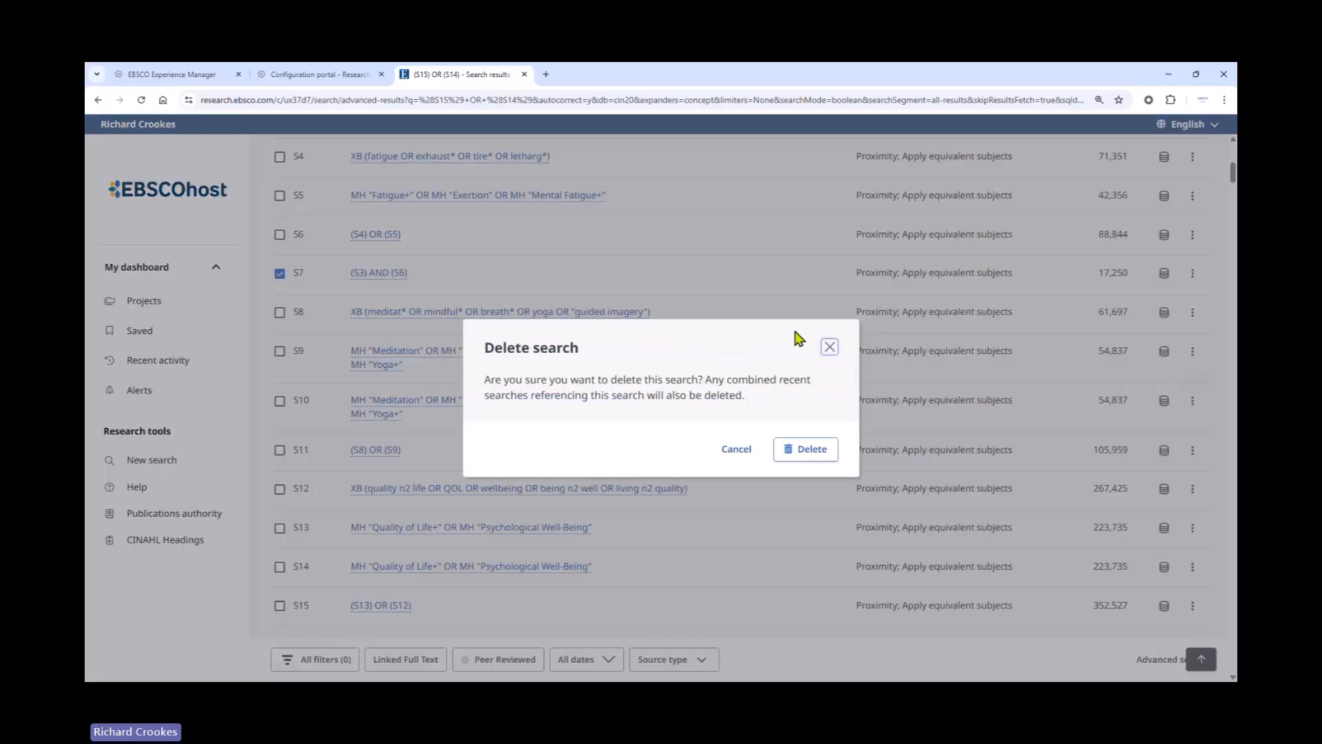
pyautogui.click(805, 451)
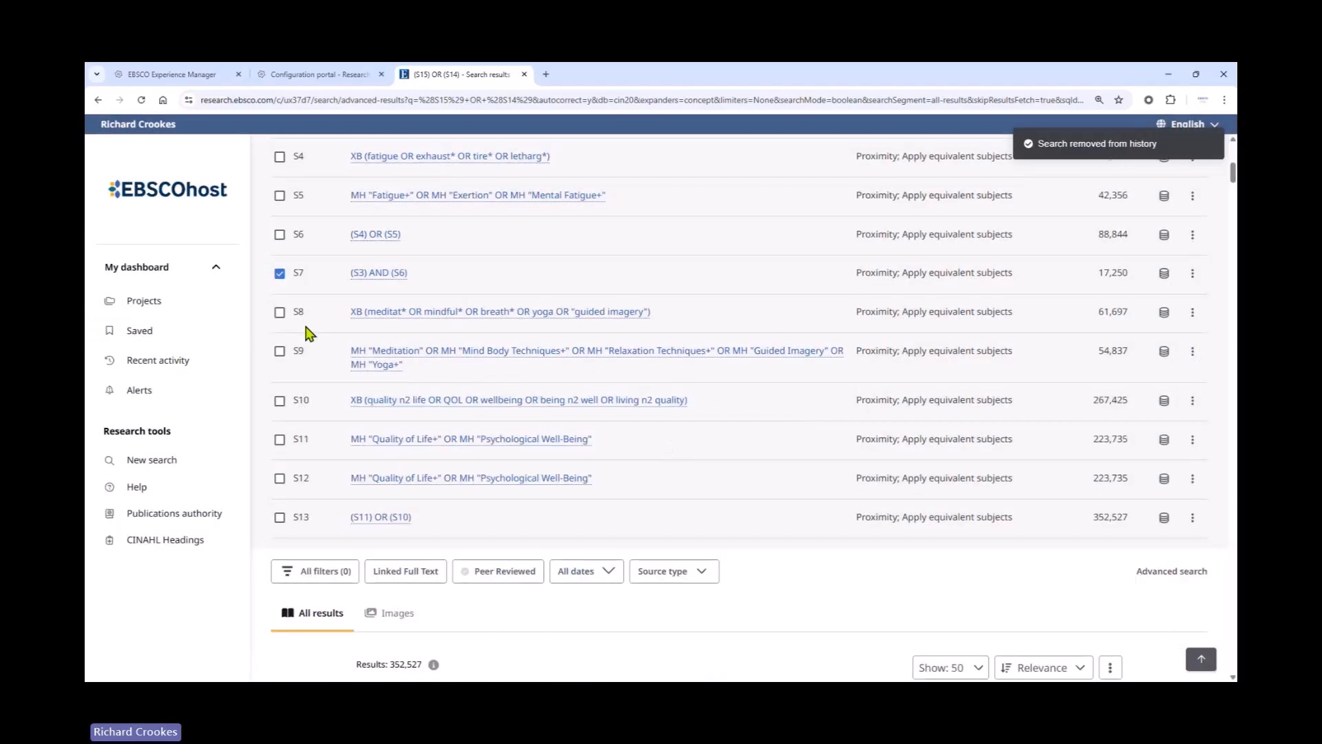
# Step: Delete the duplicate quality-of-life subject heading search S12 from the search history
pyautogui.scroll(-1, 417, 457)
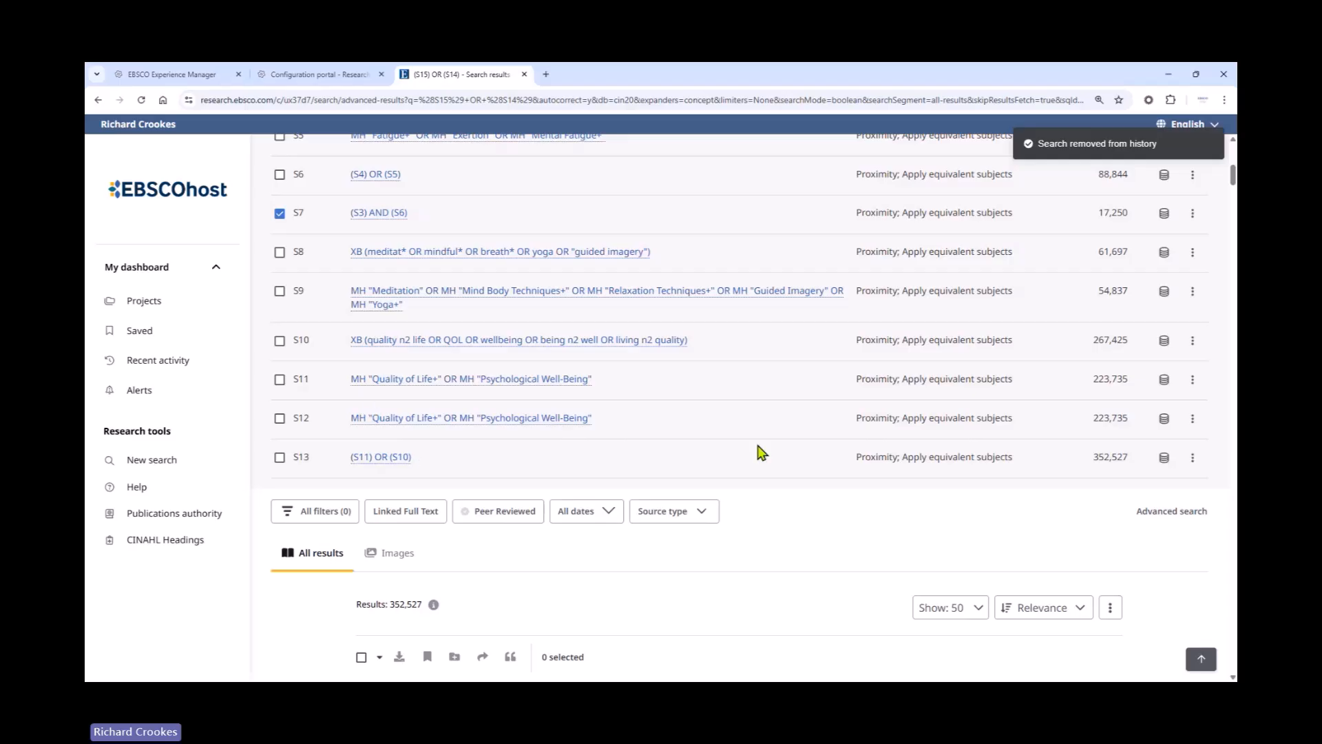
pyautogui.click(1196, 427)
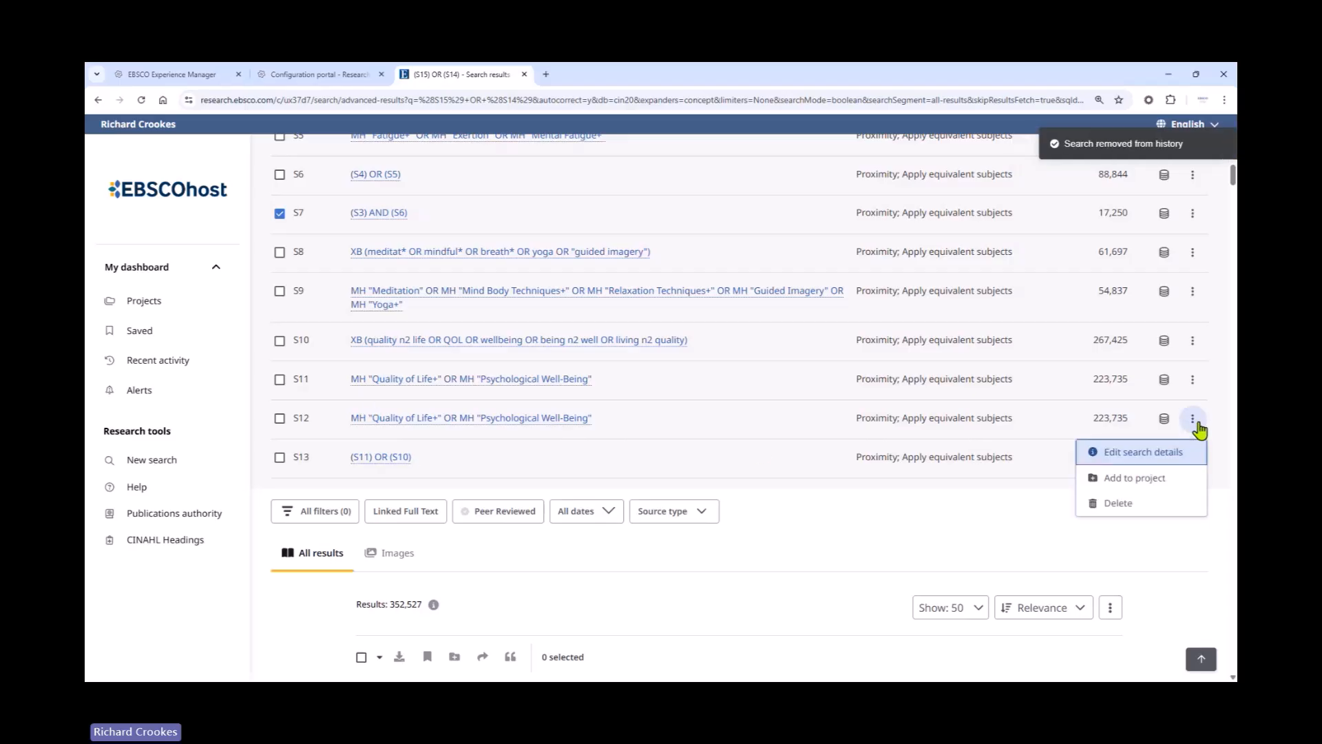
pyautogui.click(1114, 508)
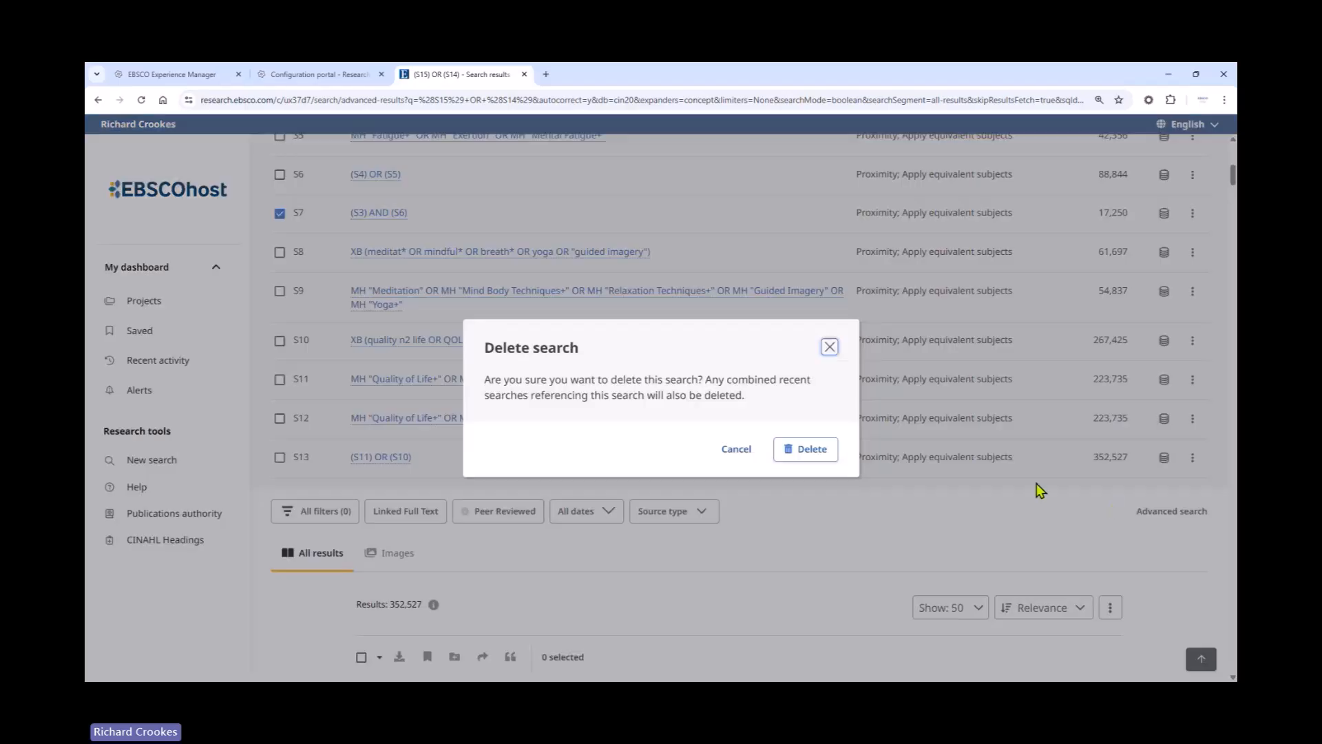
pyautogui.click(820, 454)
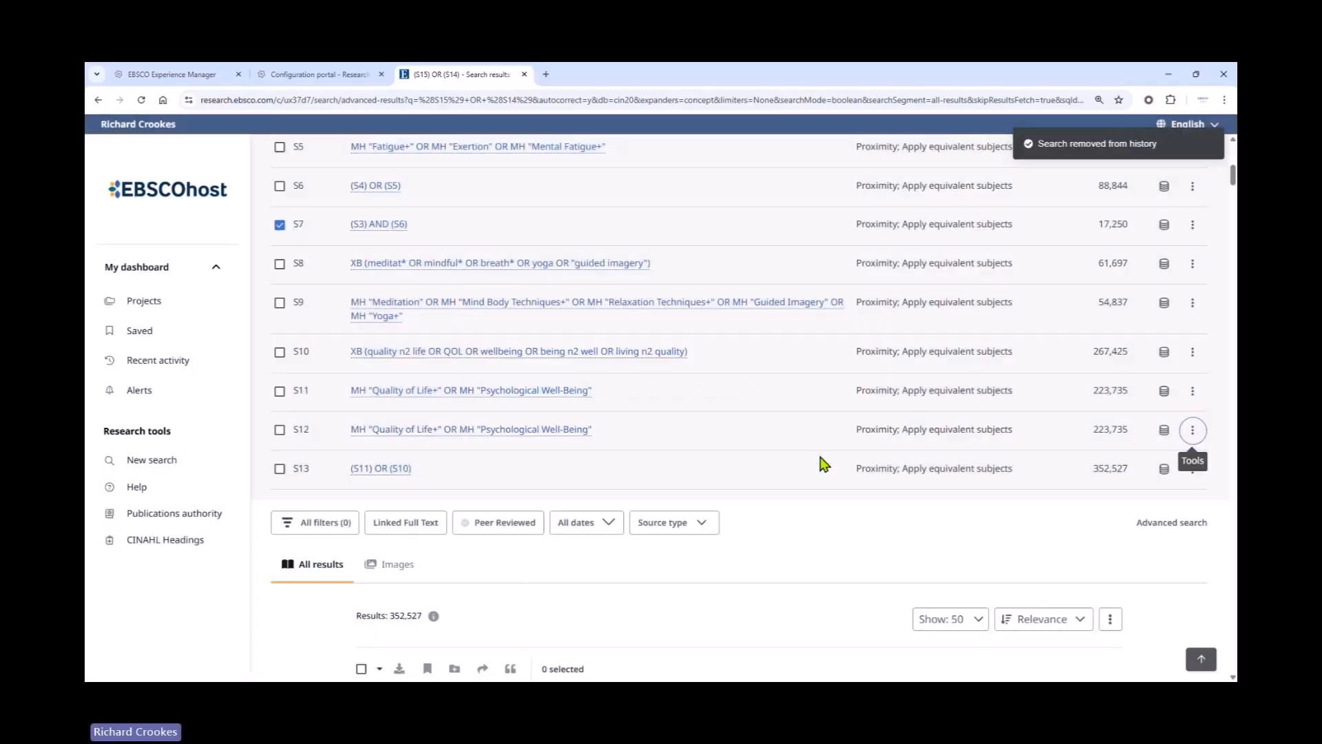
pyautogui.scroll(3, 854, 549)
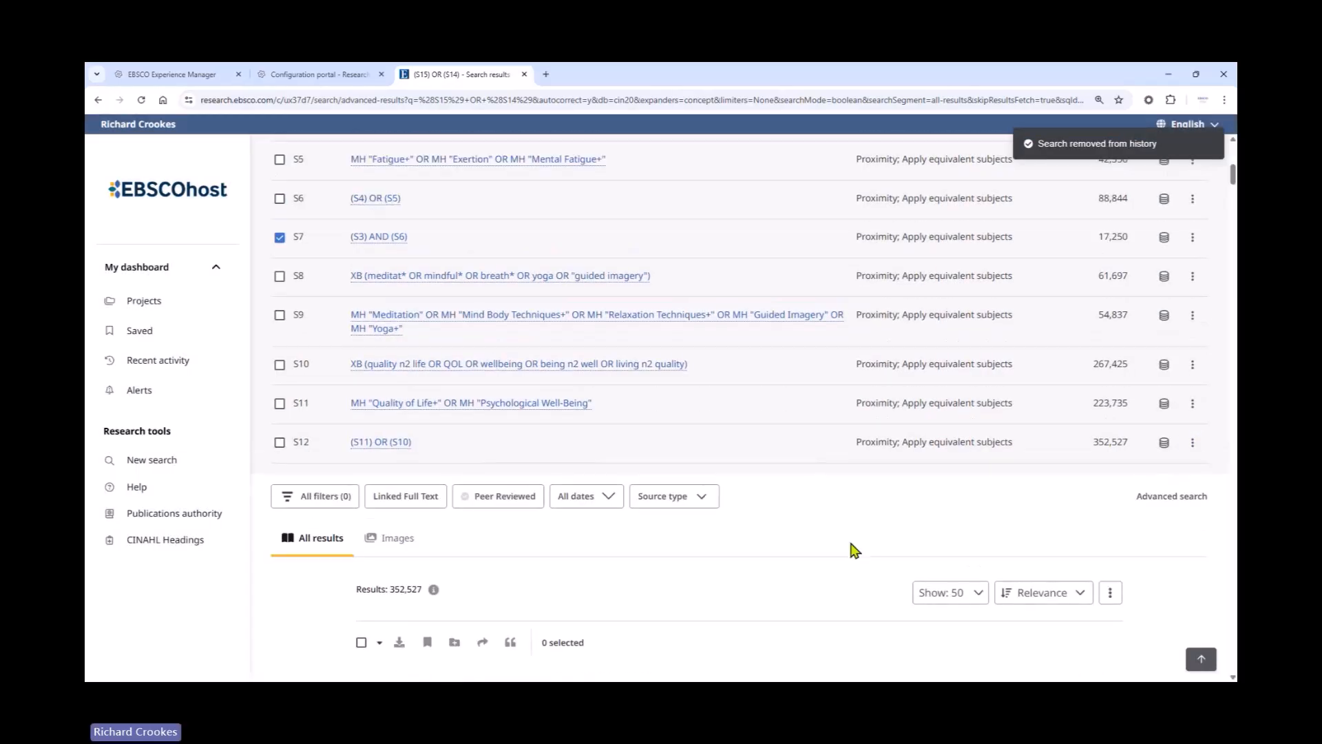
pyautogui.scroll(2, 466, 413)
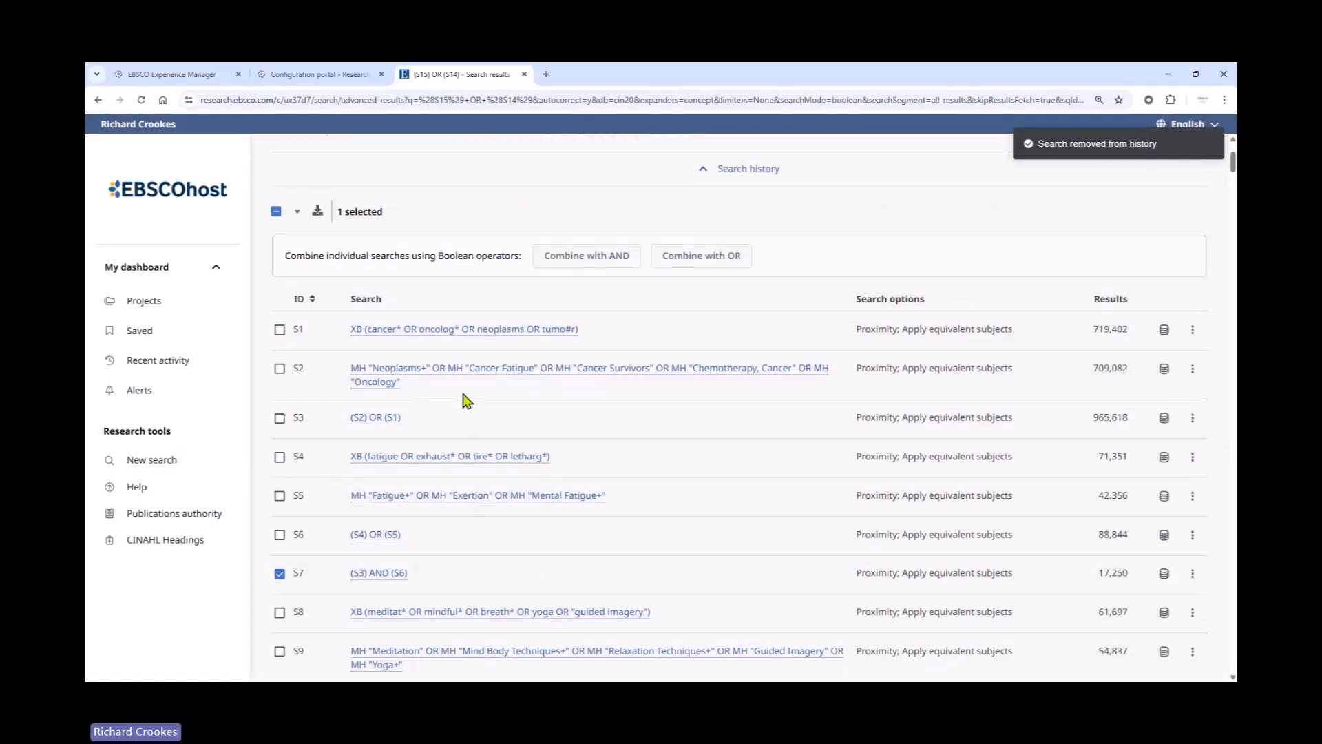
pyautogui.scroll(-2, 466, 406)
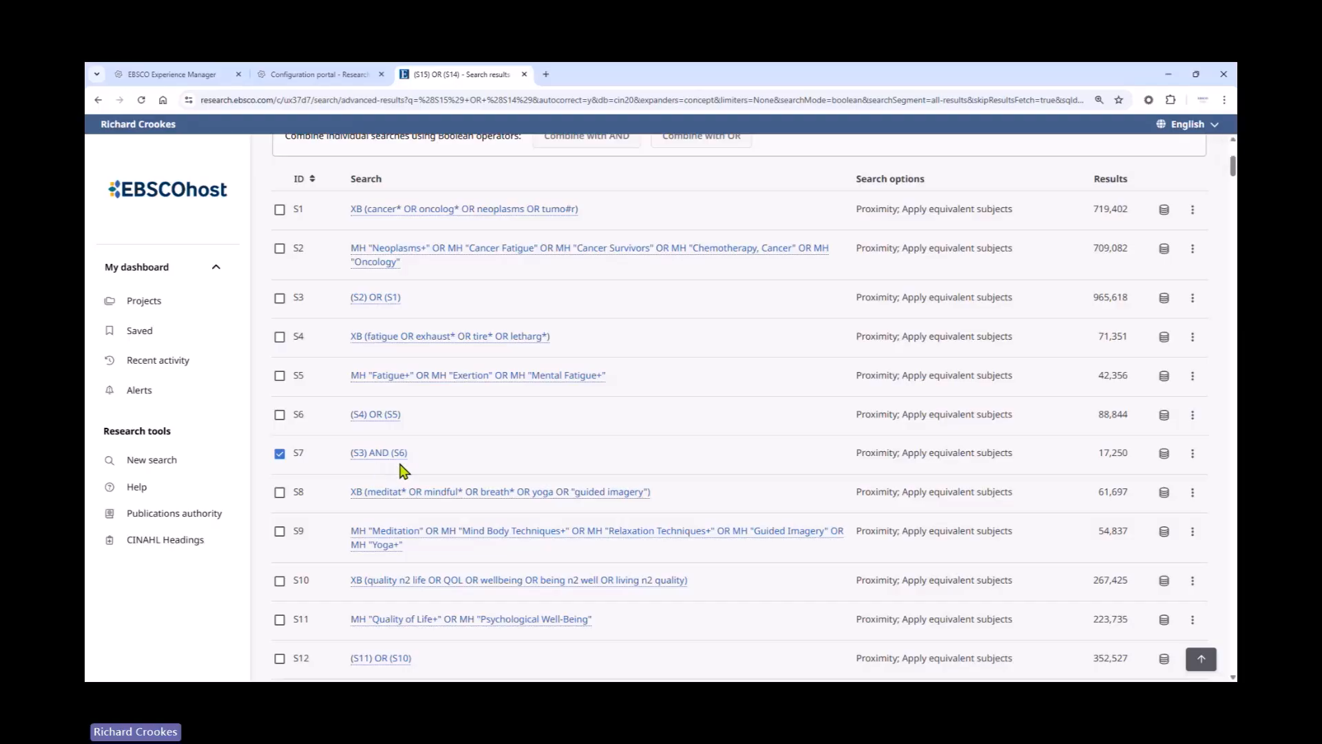
pyautogui.scroll(-2, 555, 449)
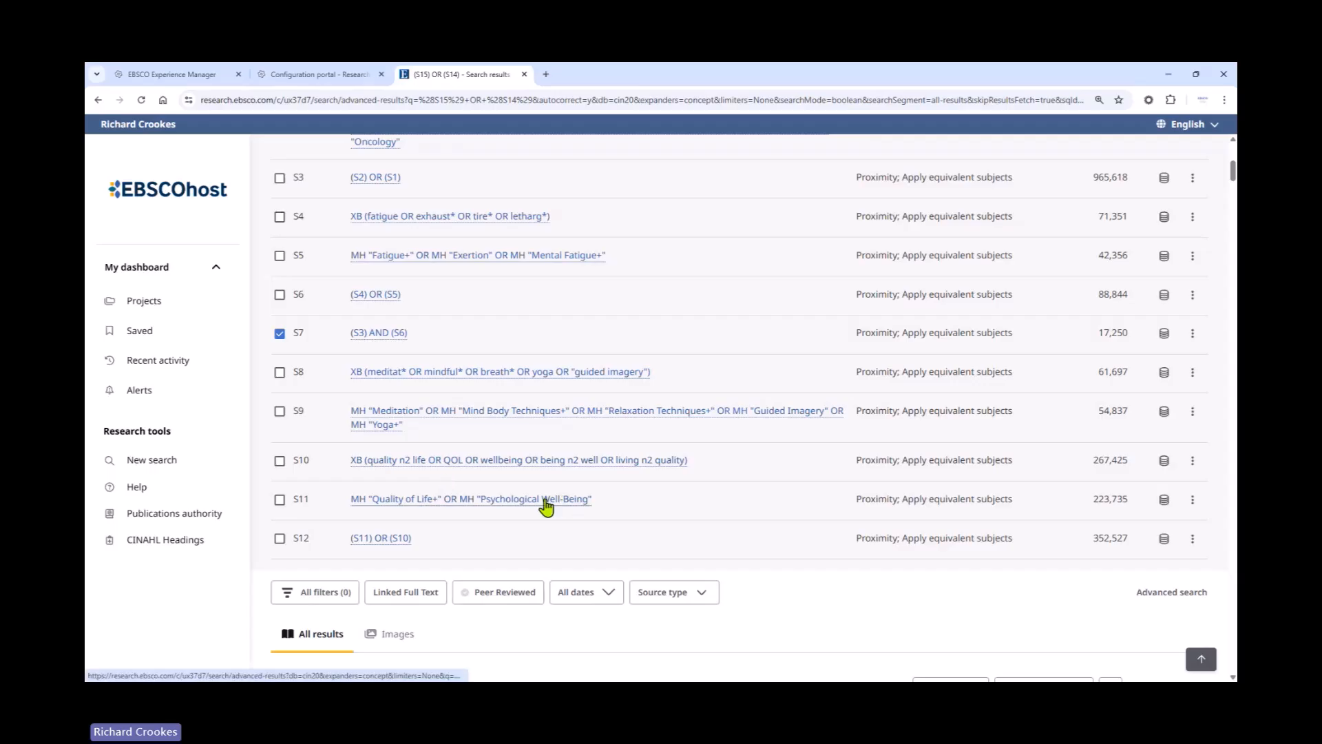
pyautogui.click(280, 372)
pyautogui.click(280, 411)
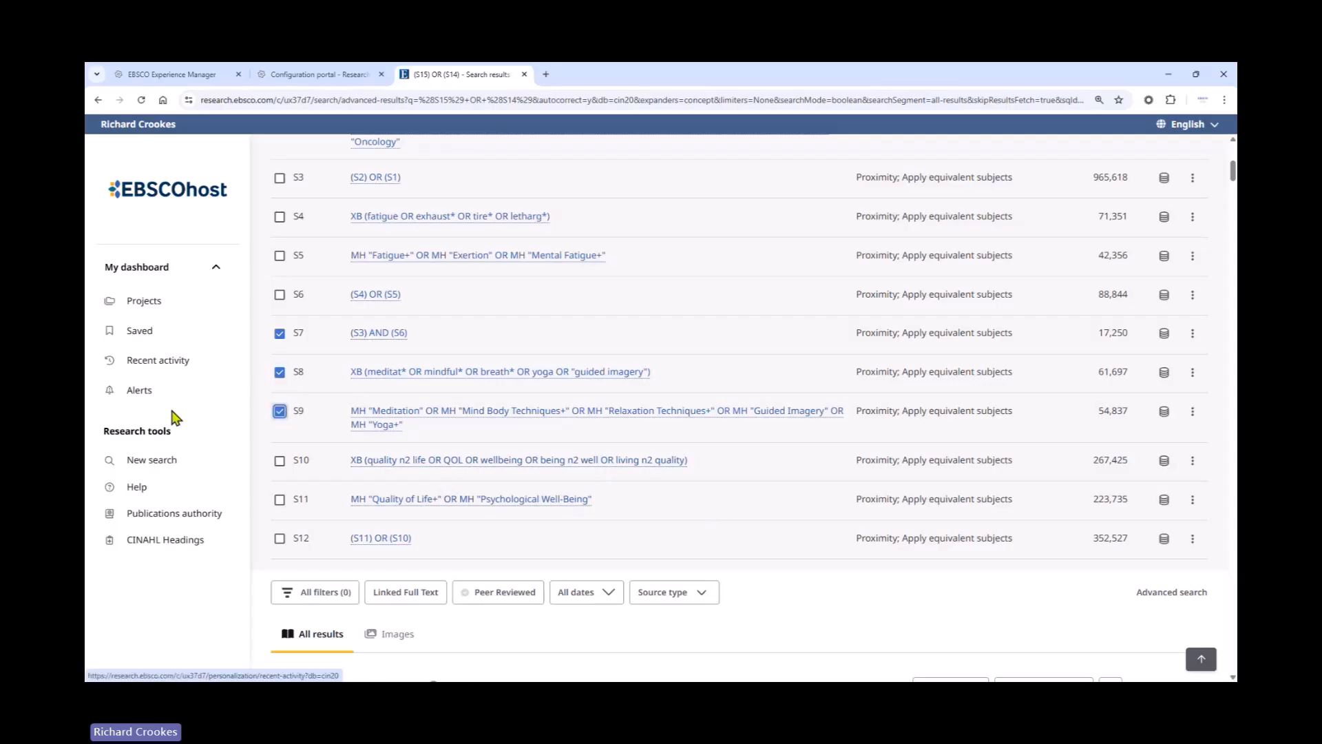
pyautogui.scroll(3, 582, 448)
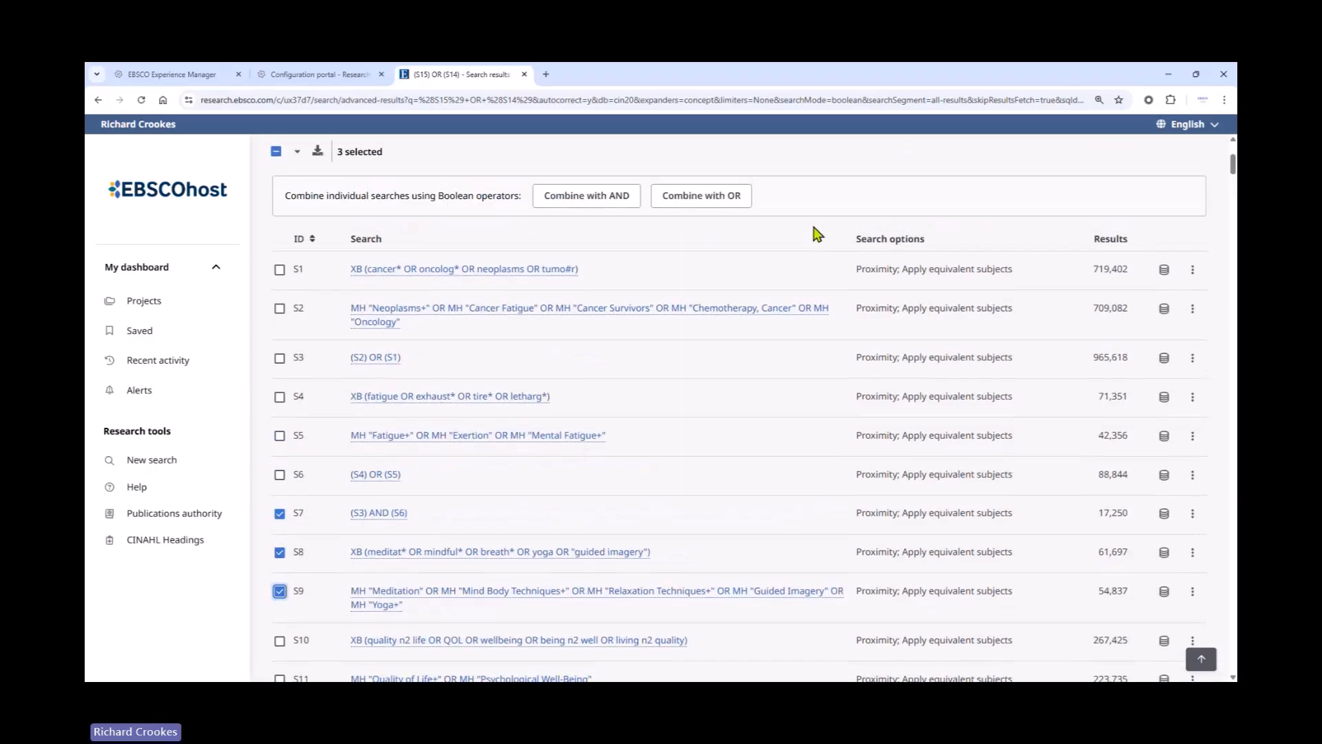
pyautogui.click(700, 199)
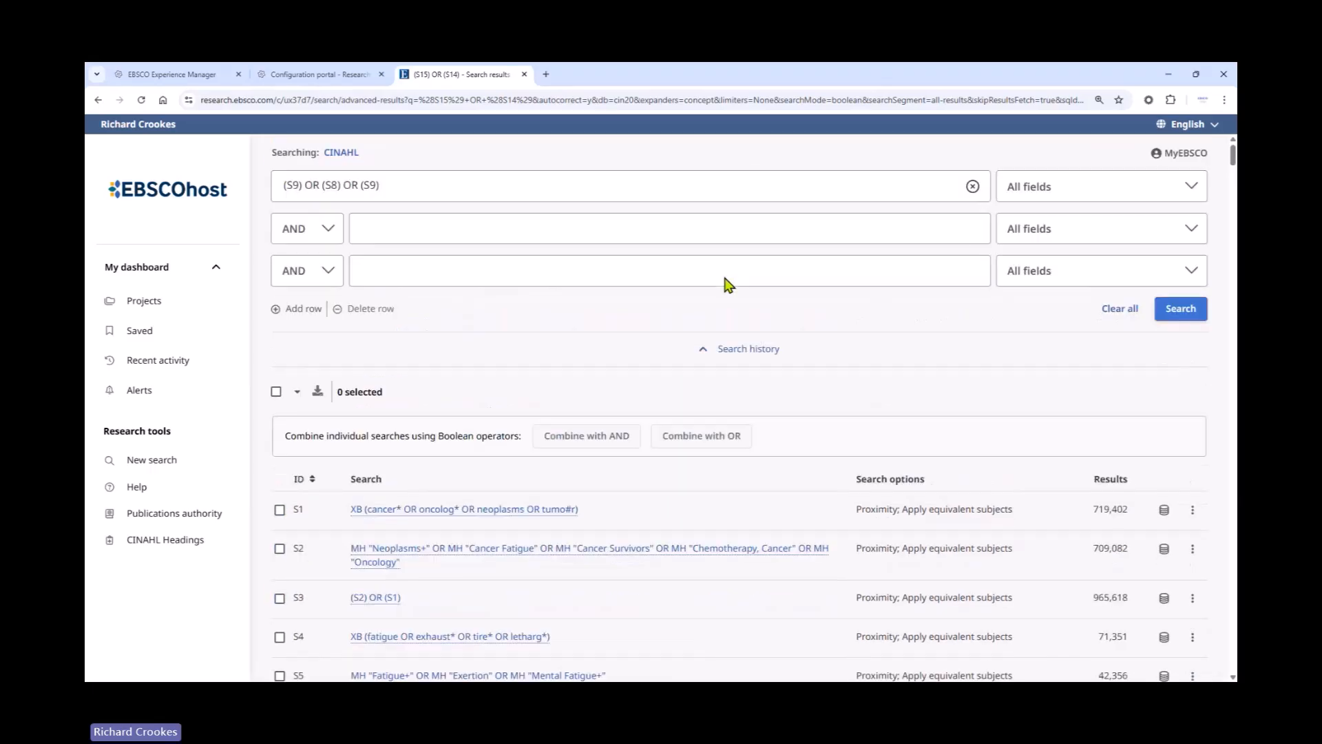
pyautogui.click(972, 187)
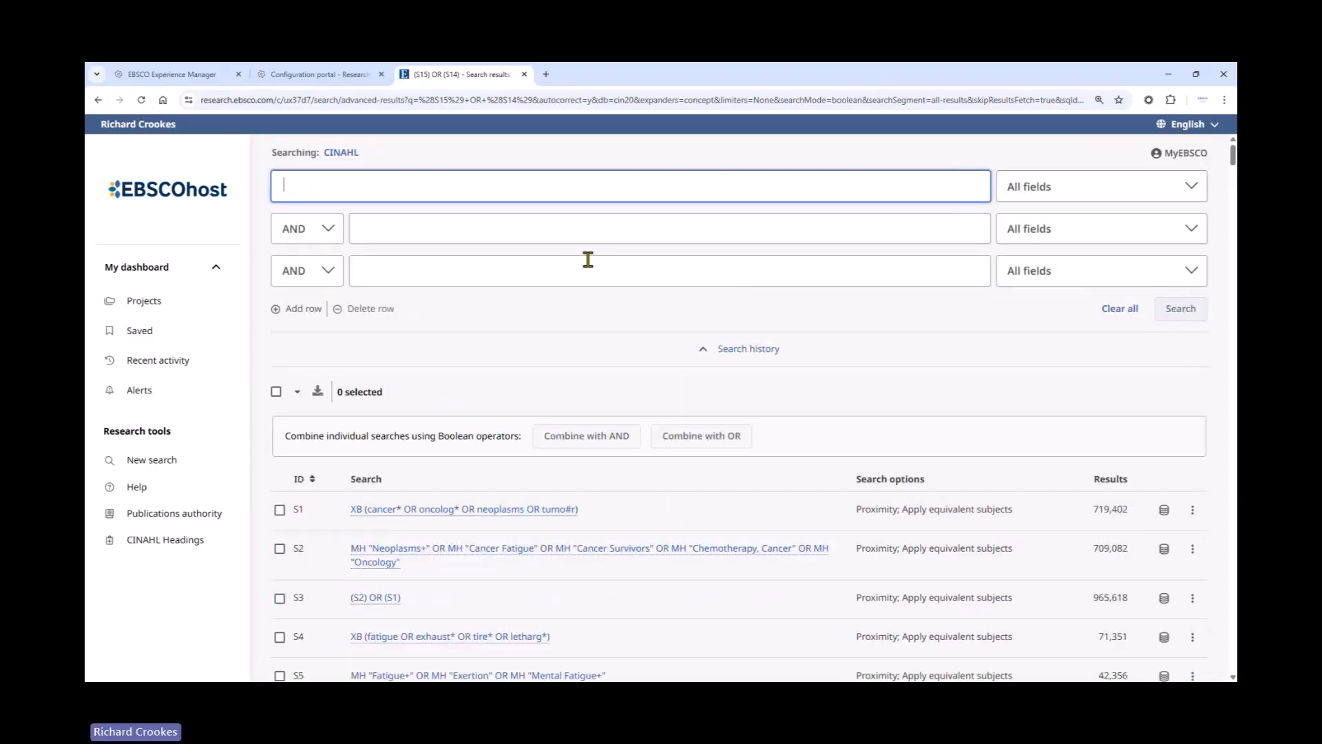
# Step: Combine only the meditation searches S8 and S9 with OR and run the combined search
pyautogui.scroll(-7, 519, 348)
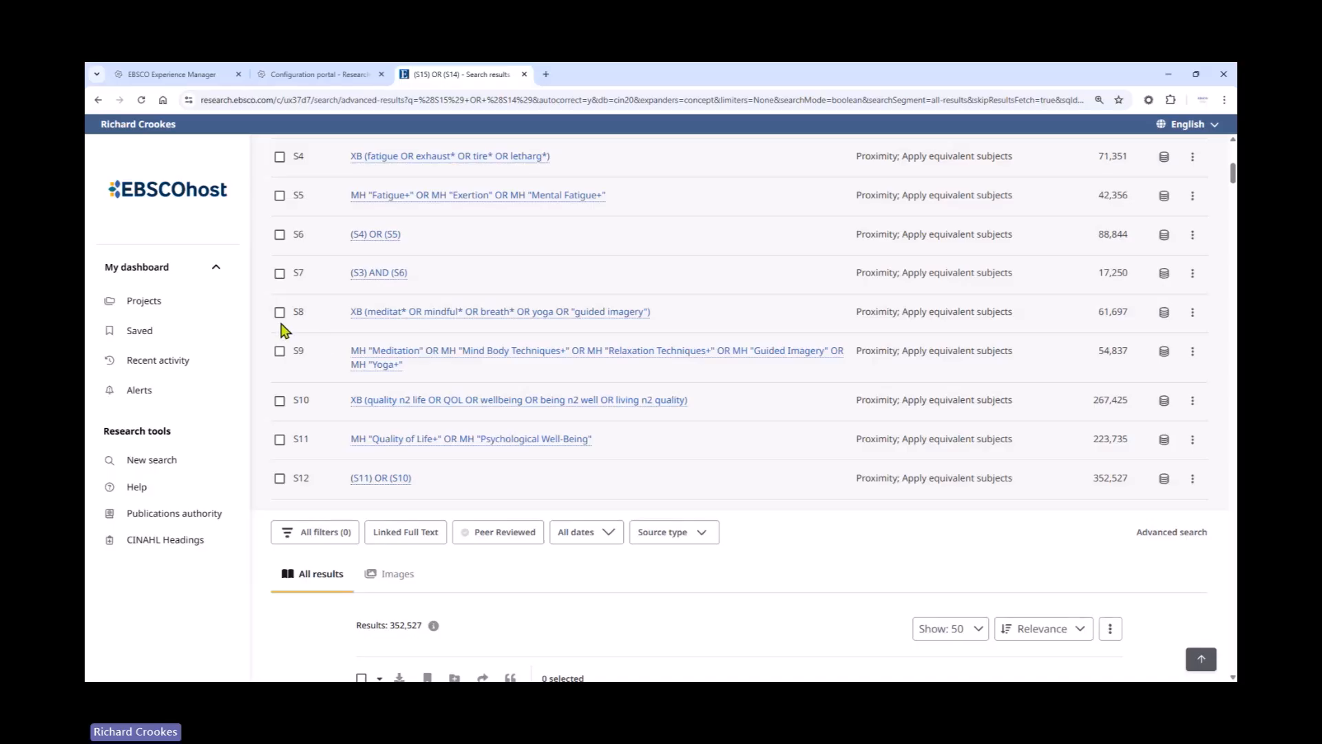
pyautogui.click(280, 312)
pyautogui.click(280, 351)
pyautogui.scroll(5, 717, 441)
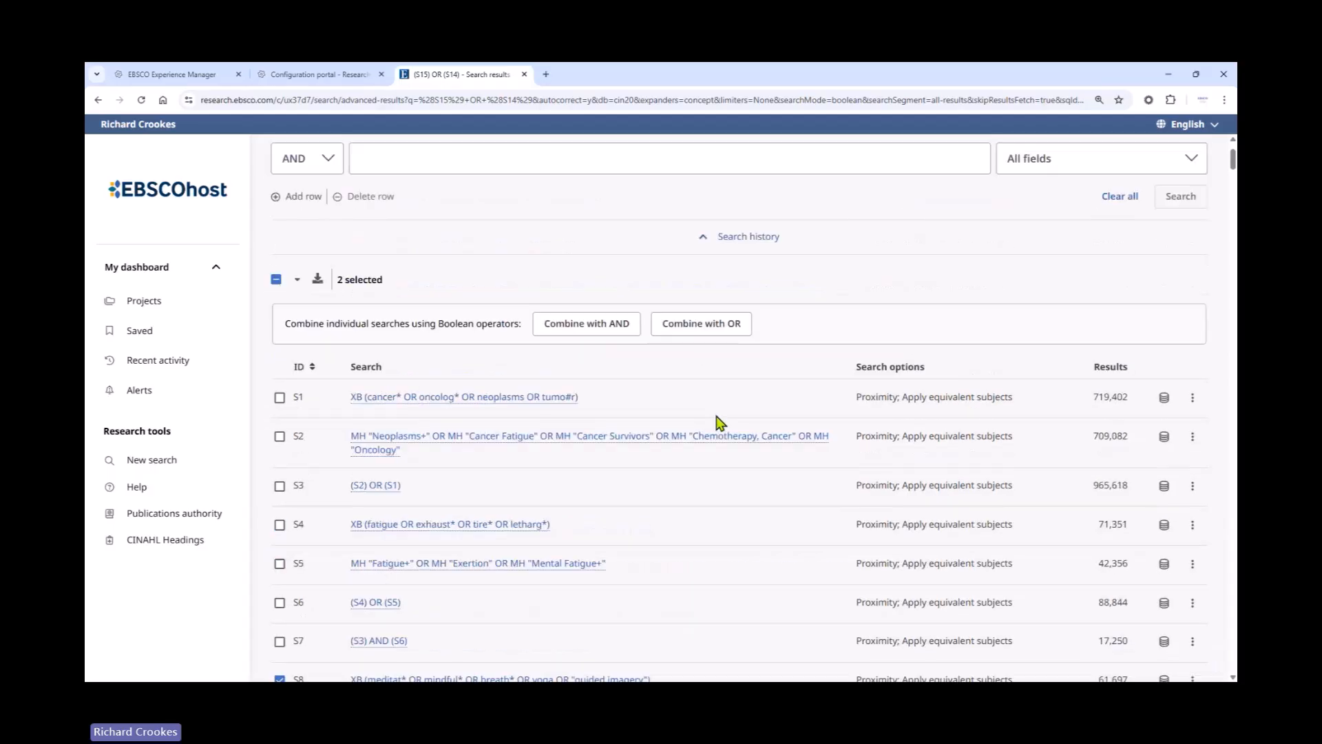
pyautogui.scroll(2, 721, 422)
pyautogui.click(720, 435)
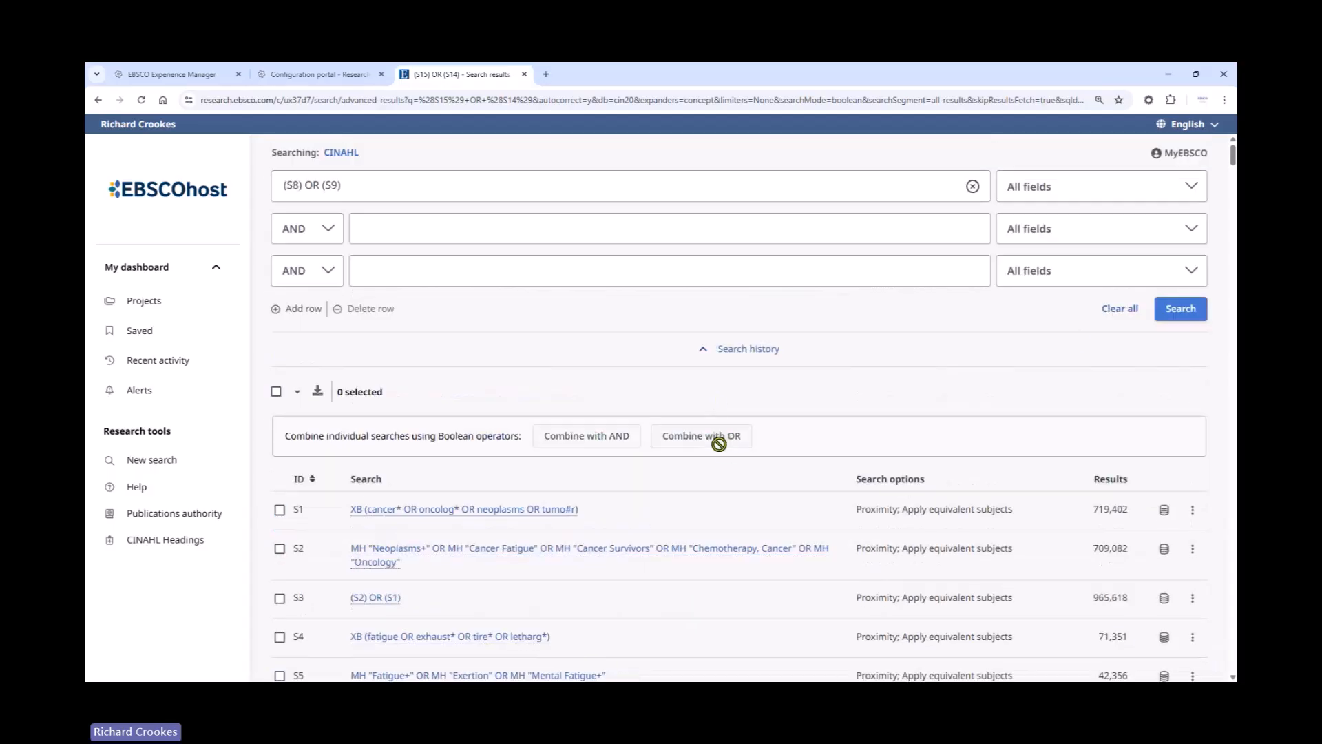
pyautogui.click(1172, 315)
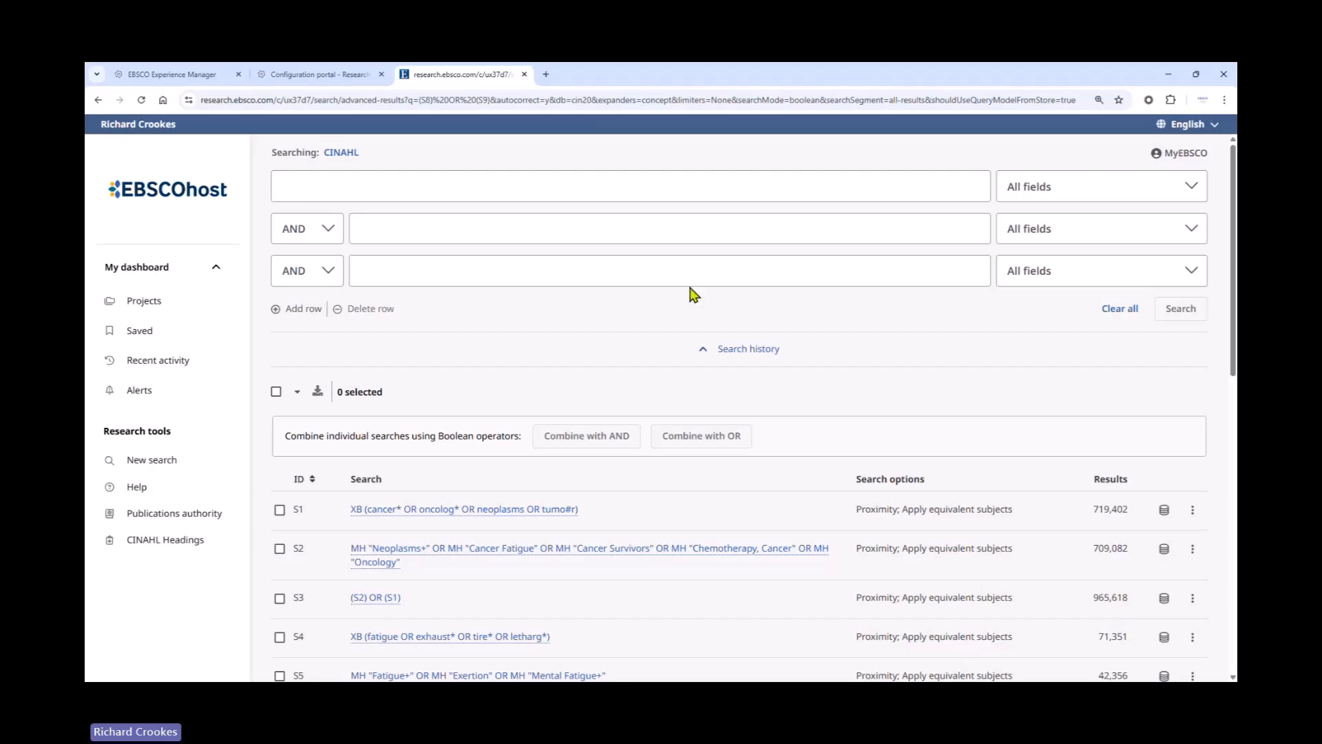
# Step: Combine the concept searches S13, S12 and S7 with AND, run the search, and view its line in the search history
pyautogui.scroll(-3, 692, 295)
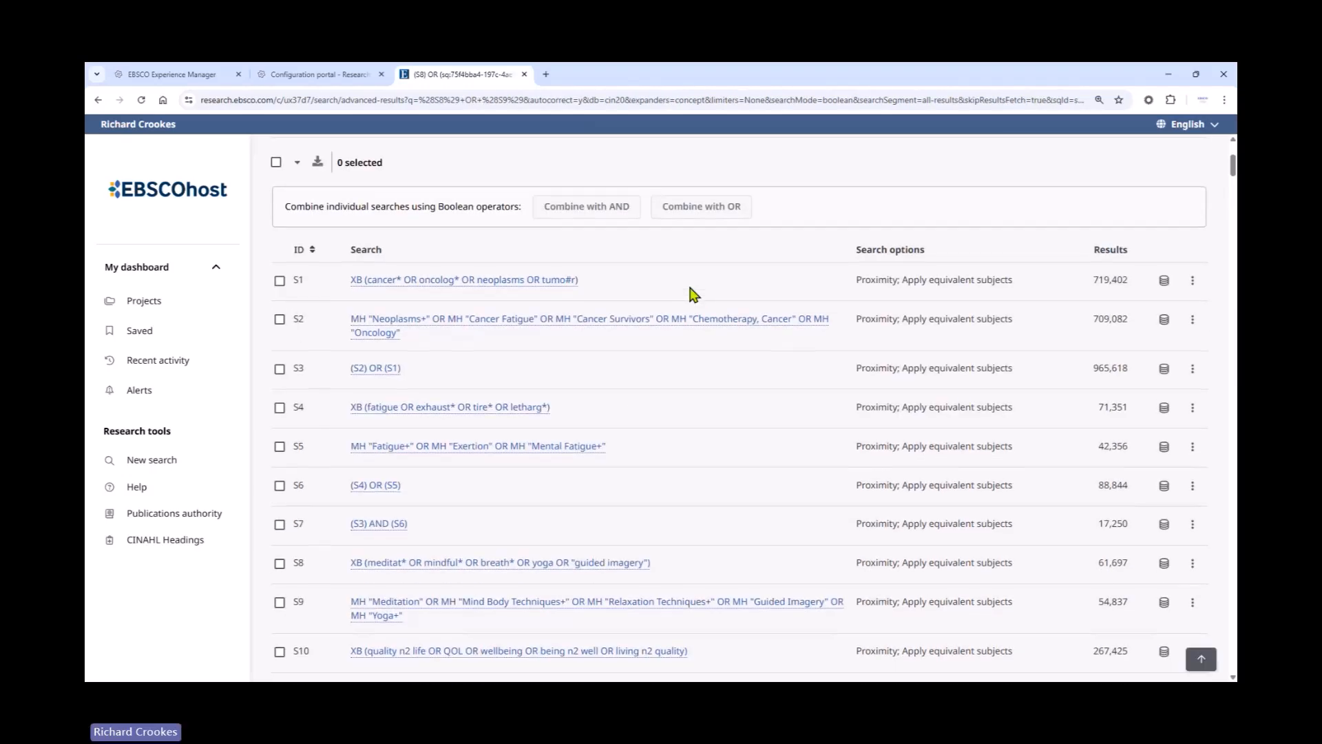
pyautogui.scroll(-3, 692, 294)
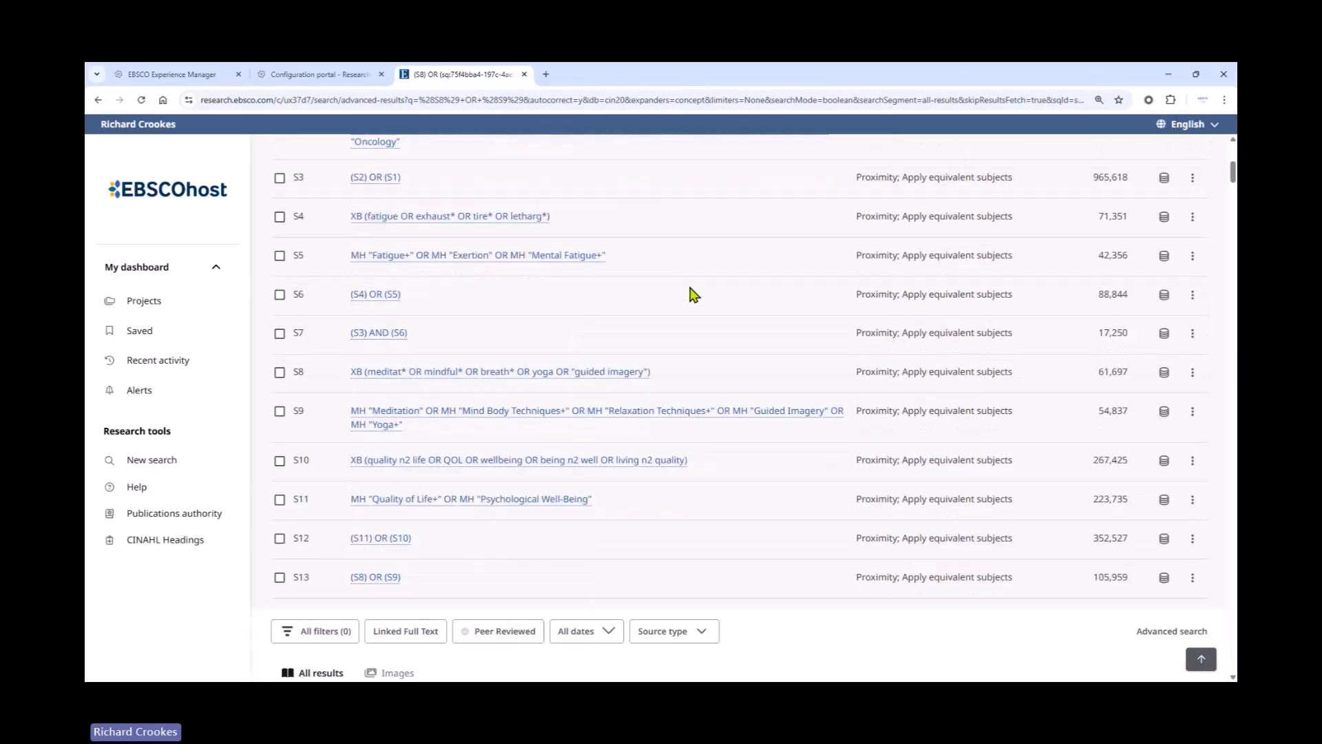
pyautogui.scroll(-1, 692, 295)
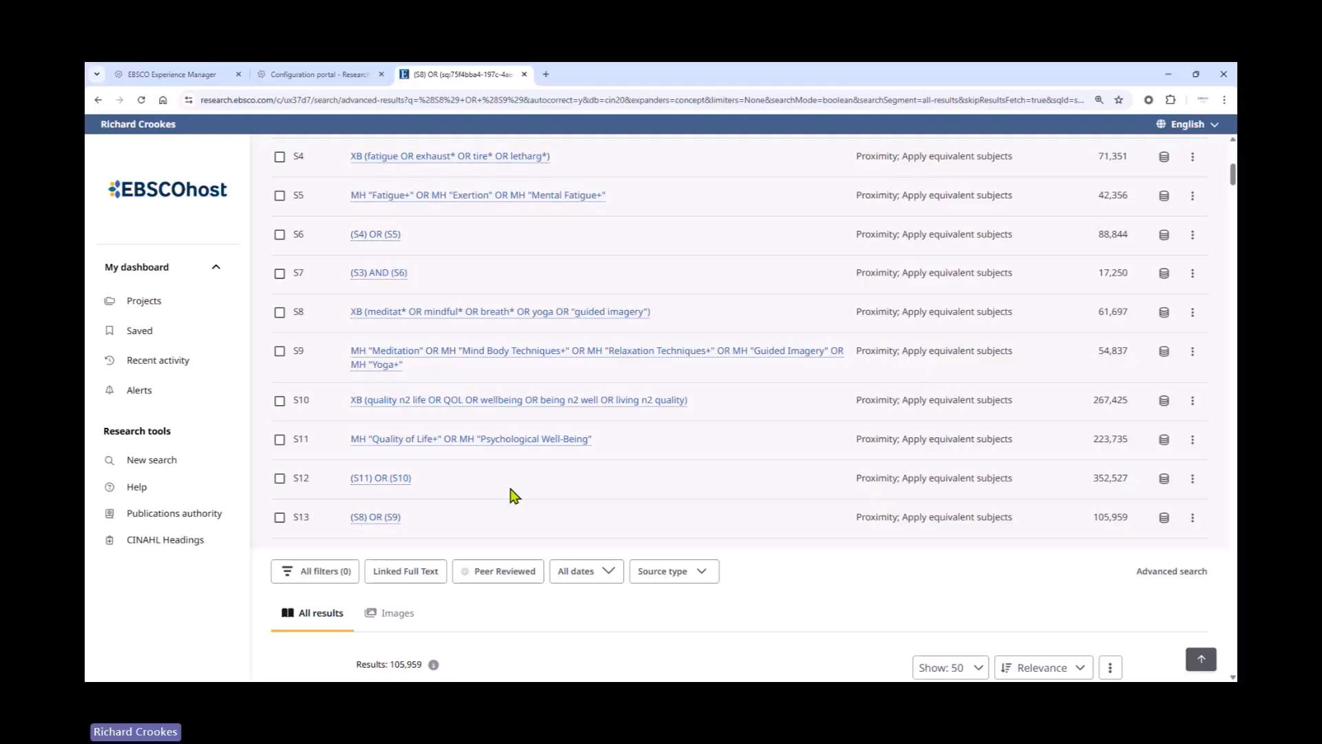
pyautogui.click(280, 518)
pyautogui.click(280, 479)
pyautogui.scroll(2, 282, 489)
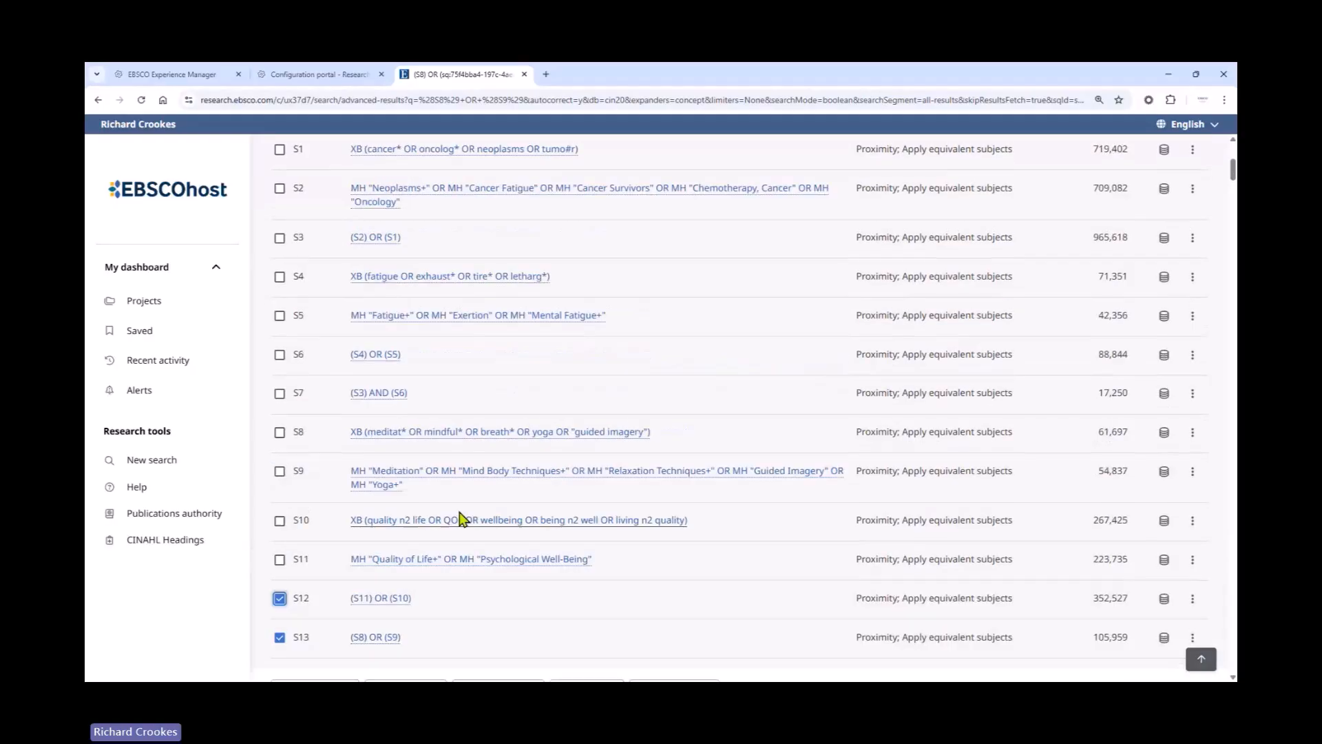
pyautogui.click(279, 393)
pyautogui.scroll(-2, 601, 464)
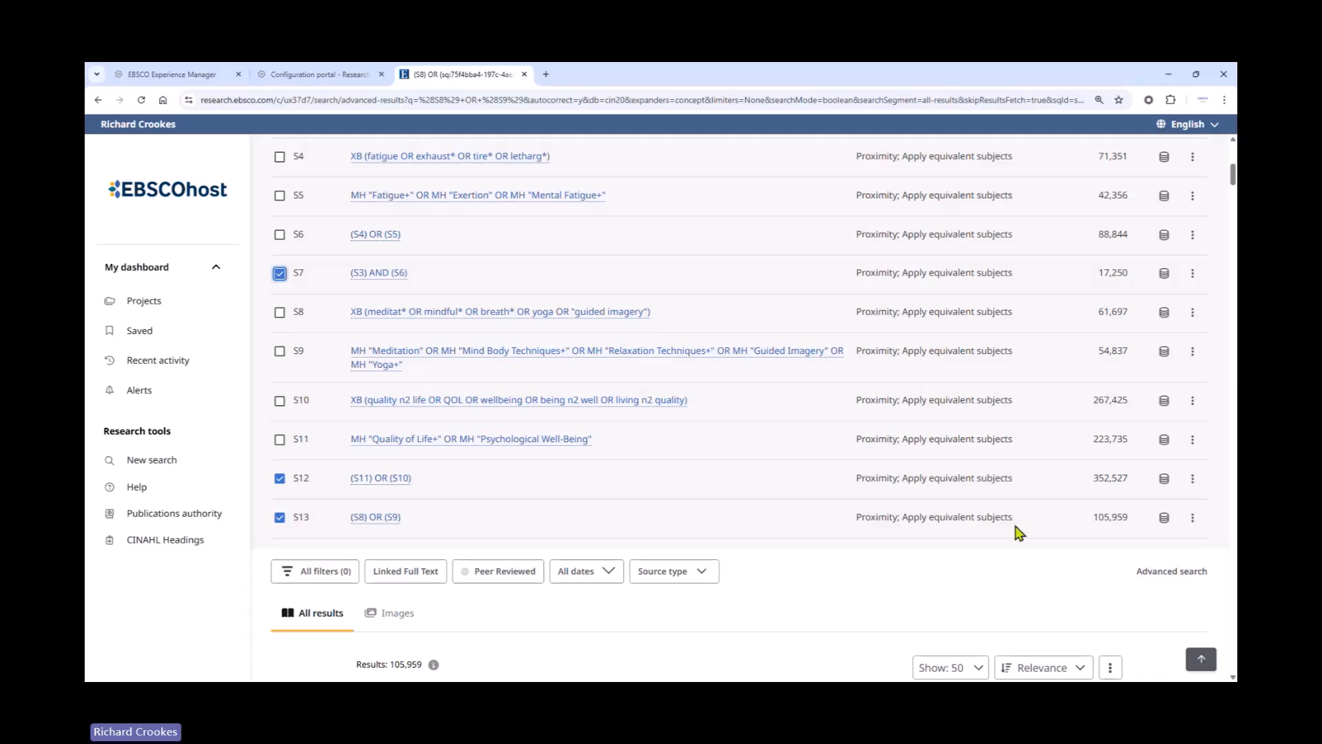
pyautogui.scroll(-2, 1012, 531)
pyautogui.scroll(5, 985, 523)
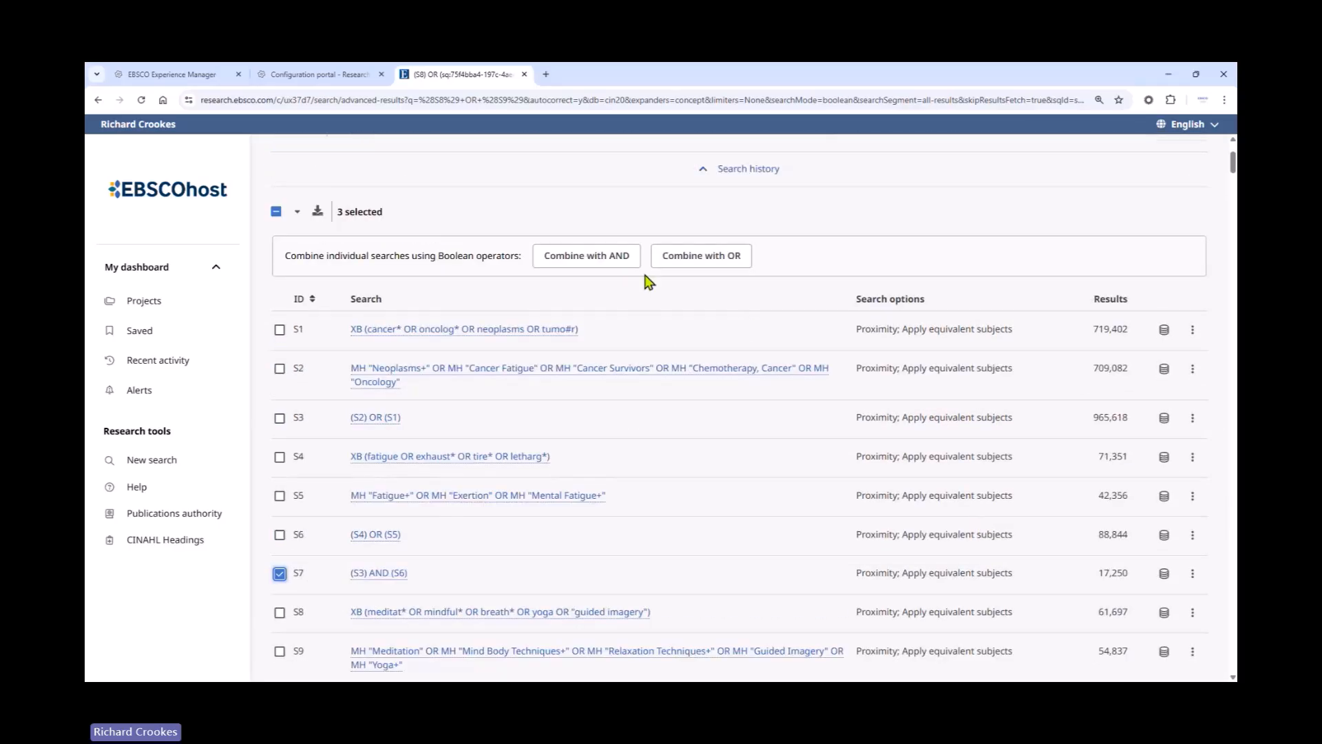
pyautogui.click(609, 263)
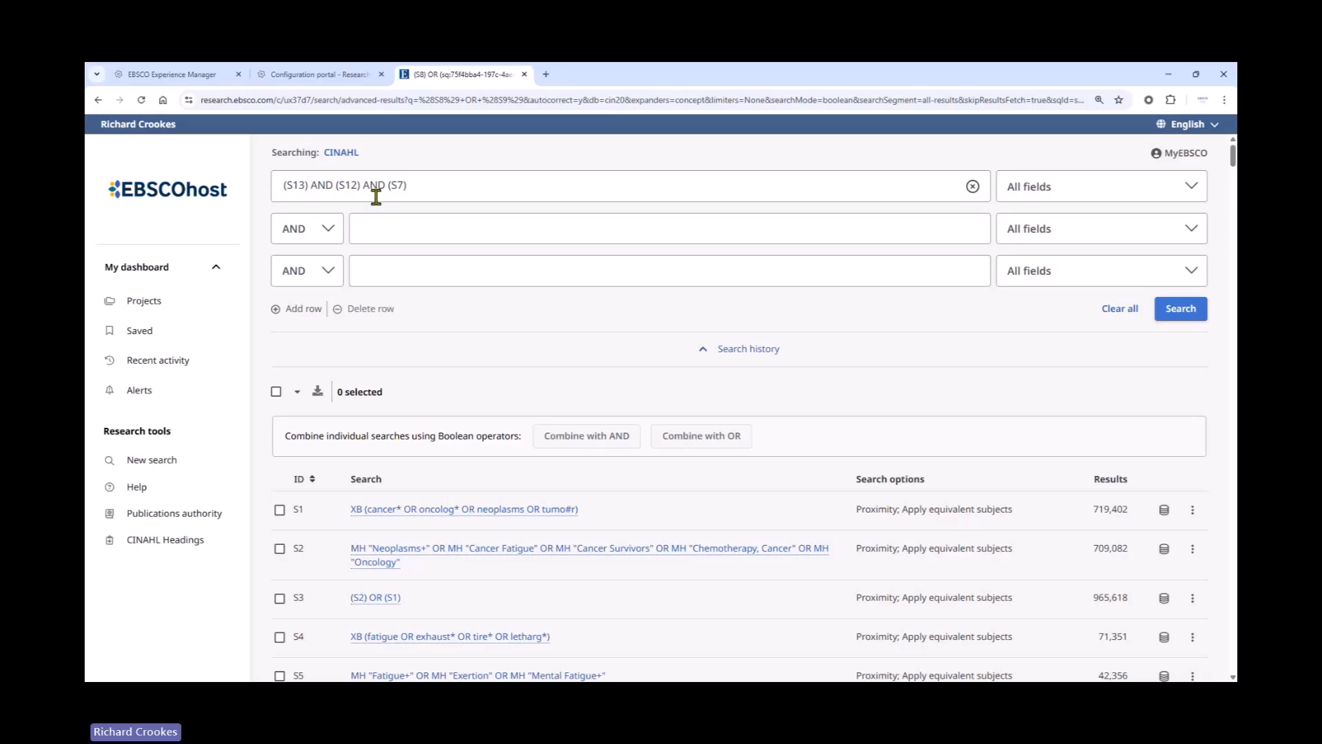
pyautogui.click(1180, 308)
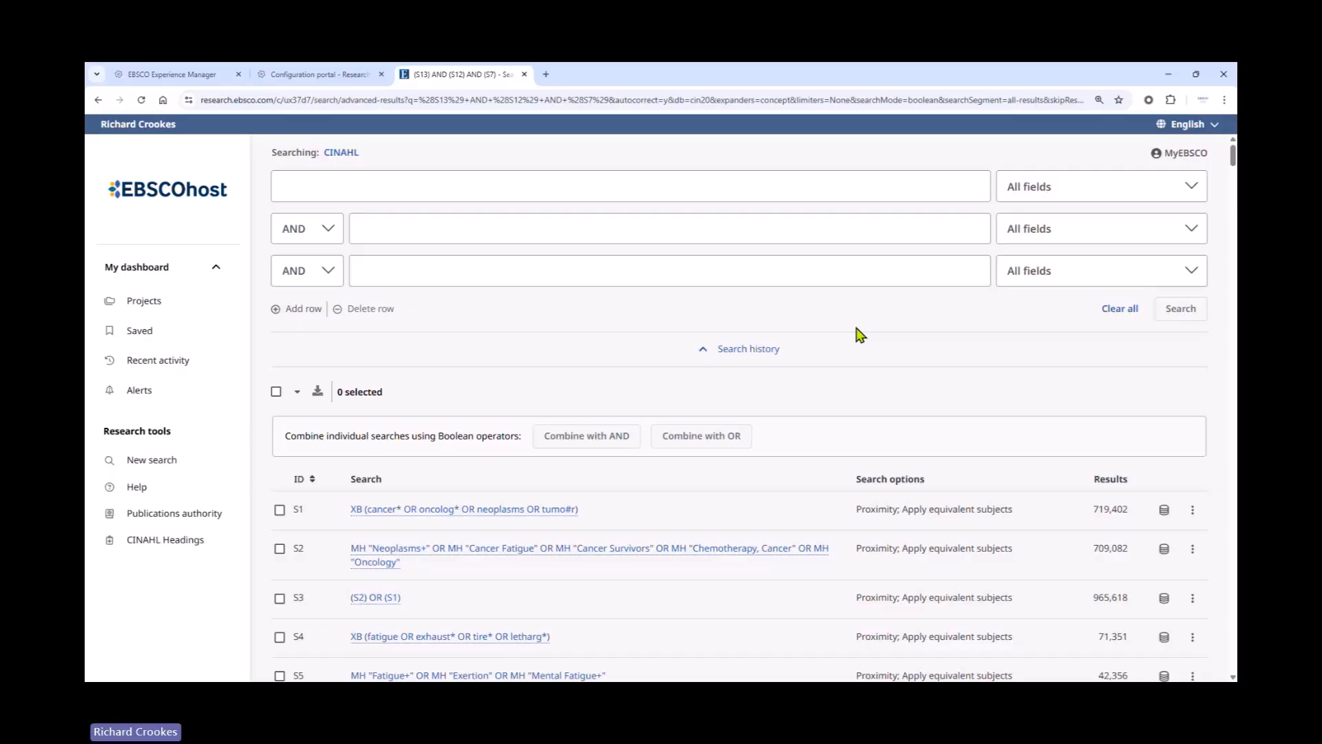
pyautogui.scroll(-2, 448, 386)
pyautogui.scroll(-2, 727, 434)
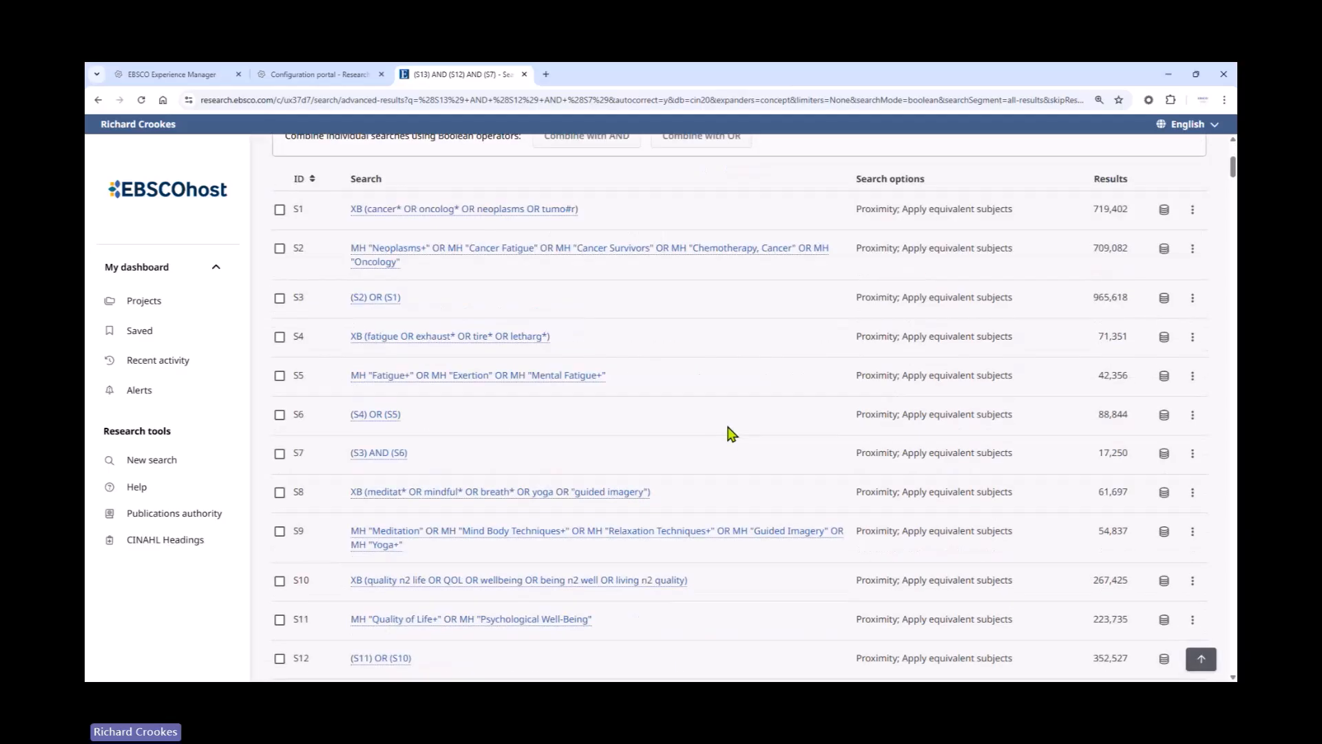
pyautogui.scroll(-2, 770, 399)
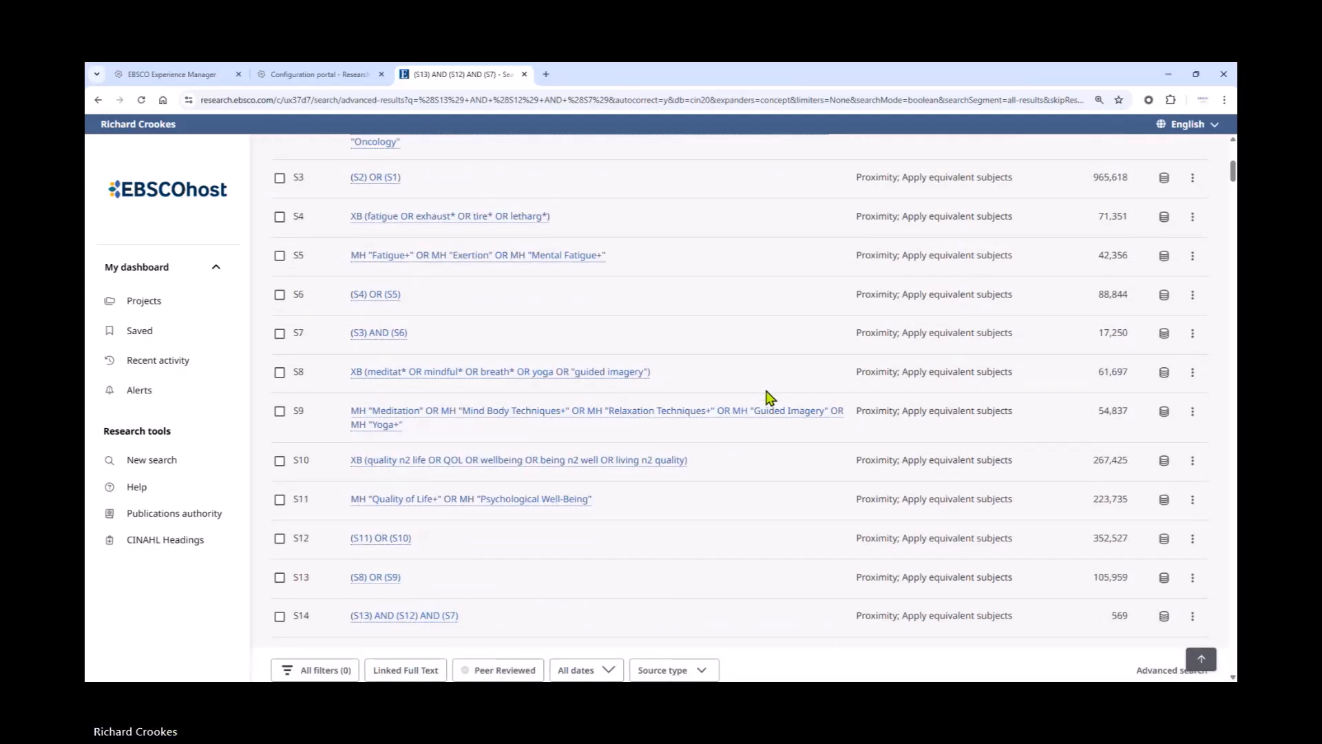
# Step: Review the search history lines S1 to S14, checking how the concept searches lead to the final combination
pyautogui.scroll(-2, 770, 399)
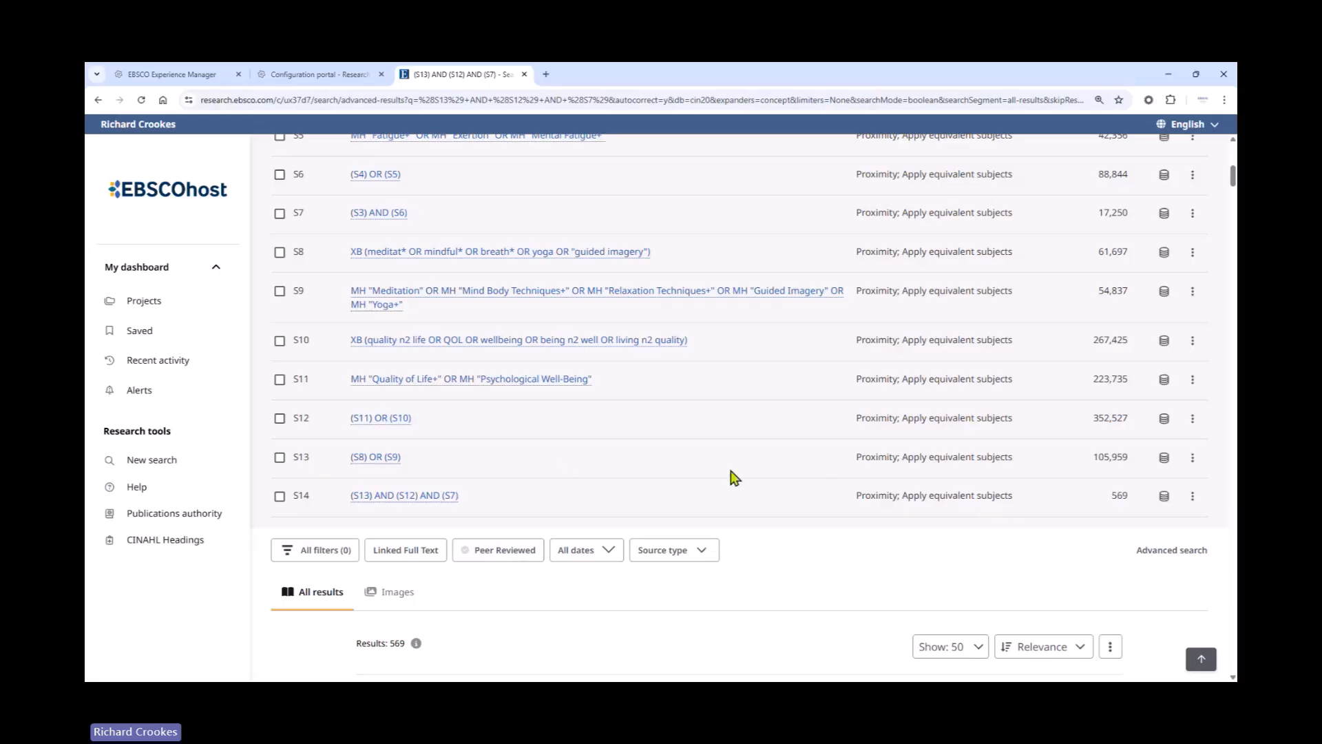
pyautogui.scroll(1, 758, 477)
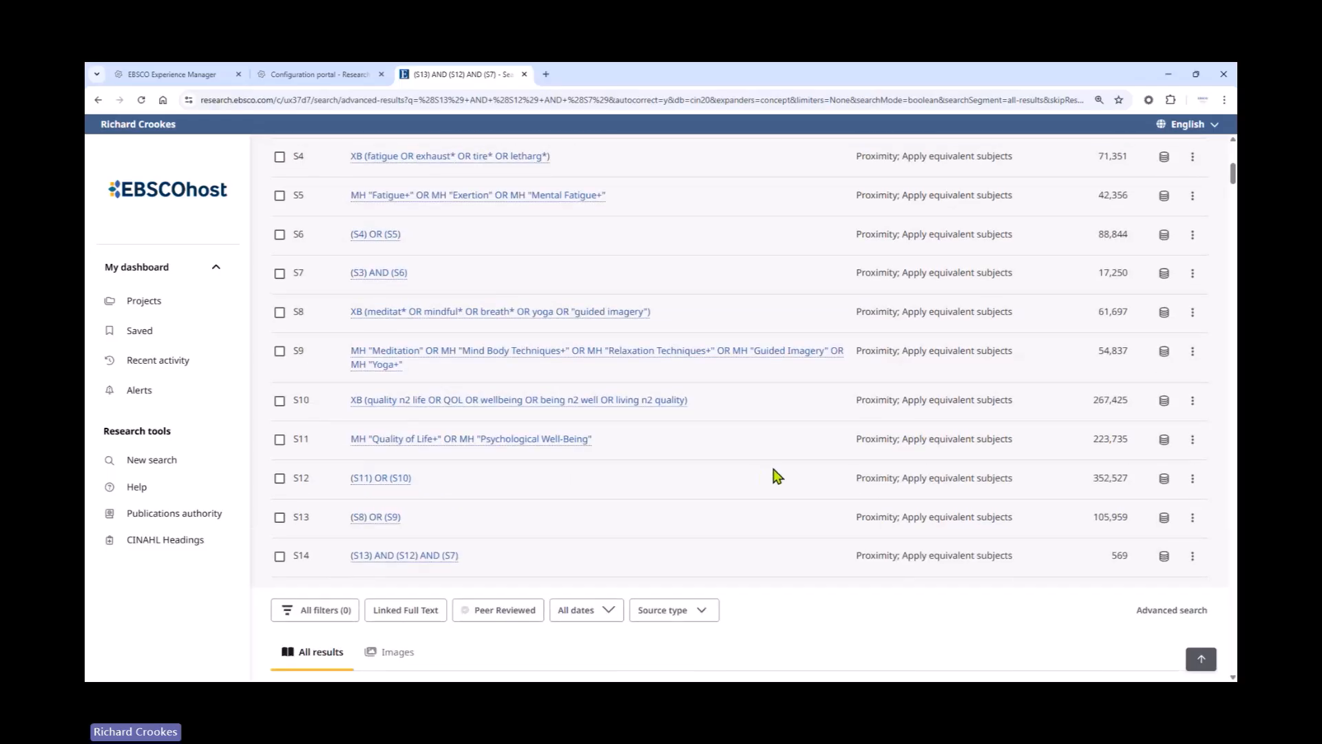
pyautogui.scroll(1, 777, 475)
pyautogui.scroll(2, 788, 478)
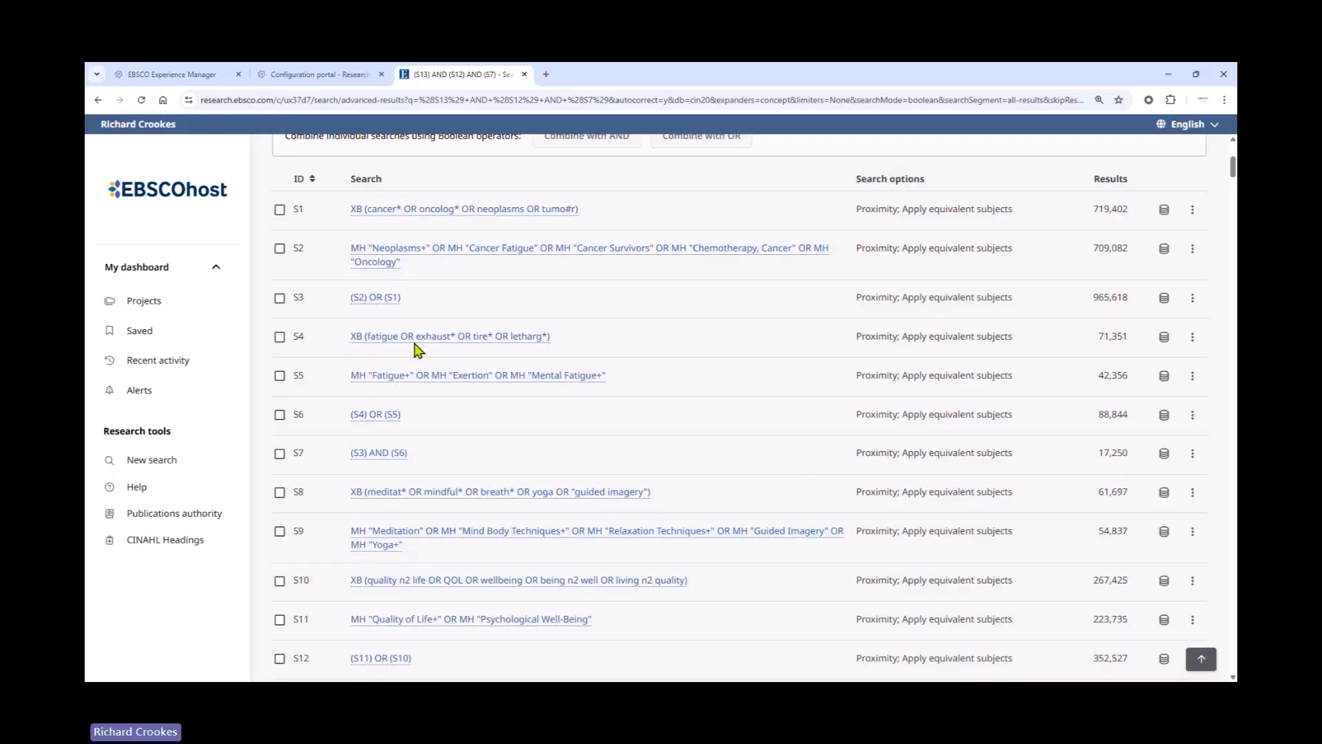
pyautogui.scroll(3, 466, 401)
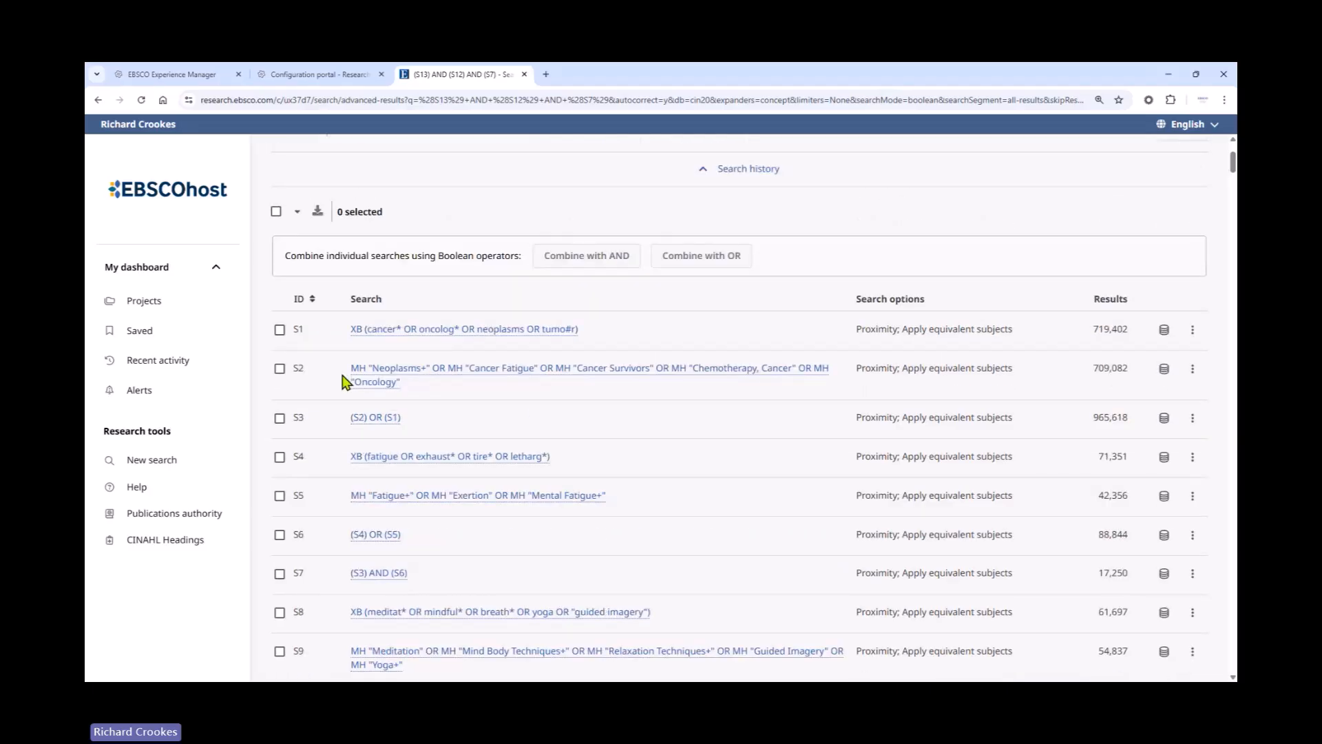
pyautogui.scroll(-3, 632, 475)
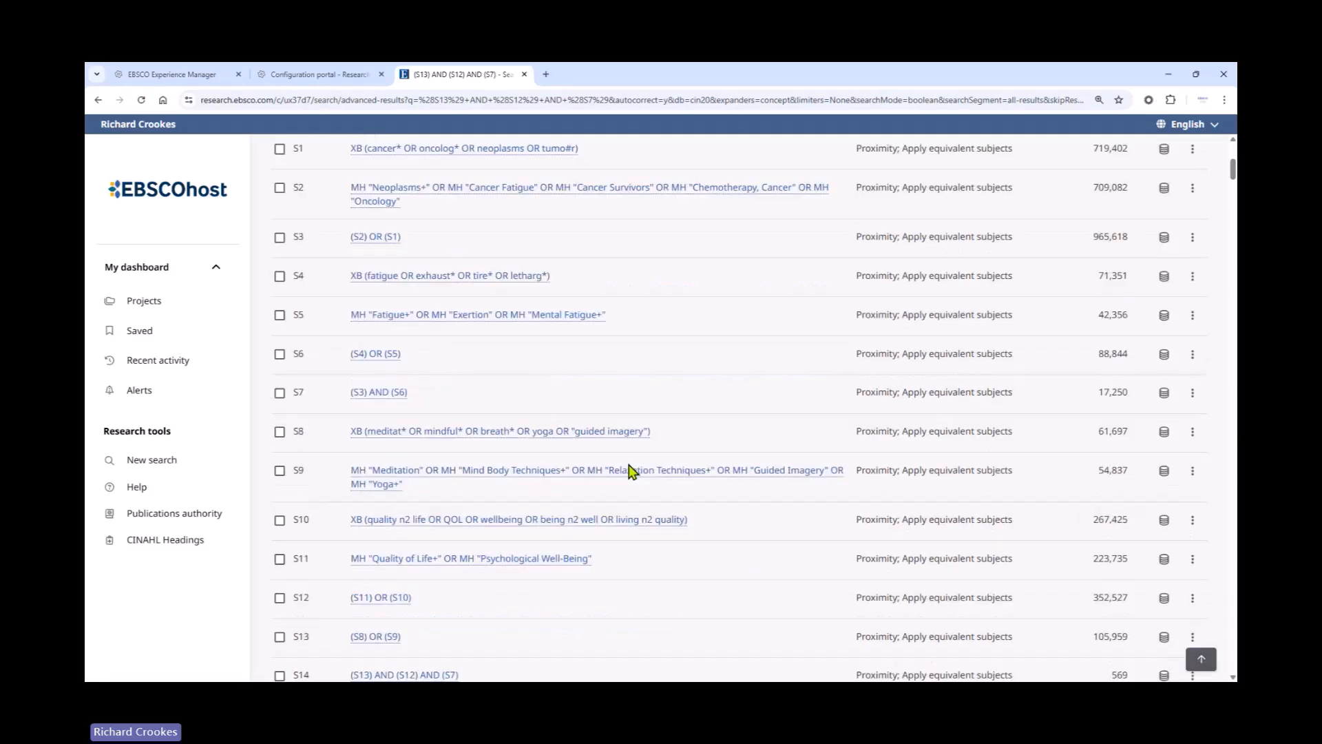
pyautogui.scroll(-3, 628, 471)
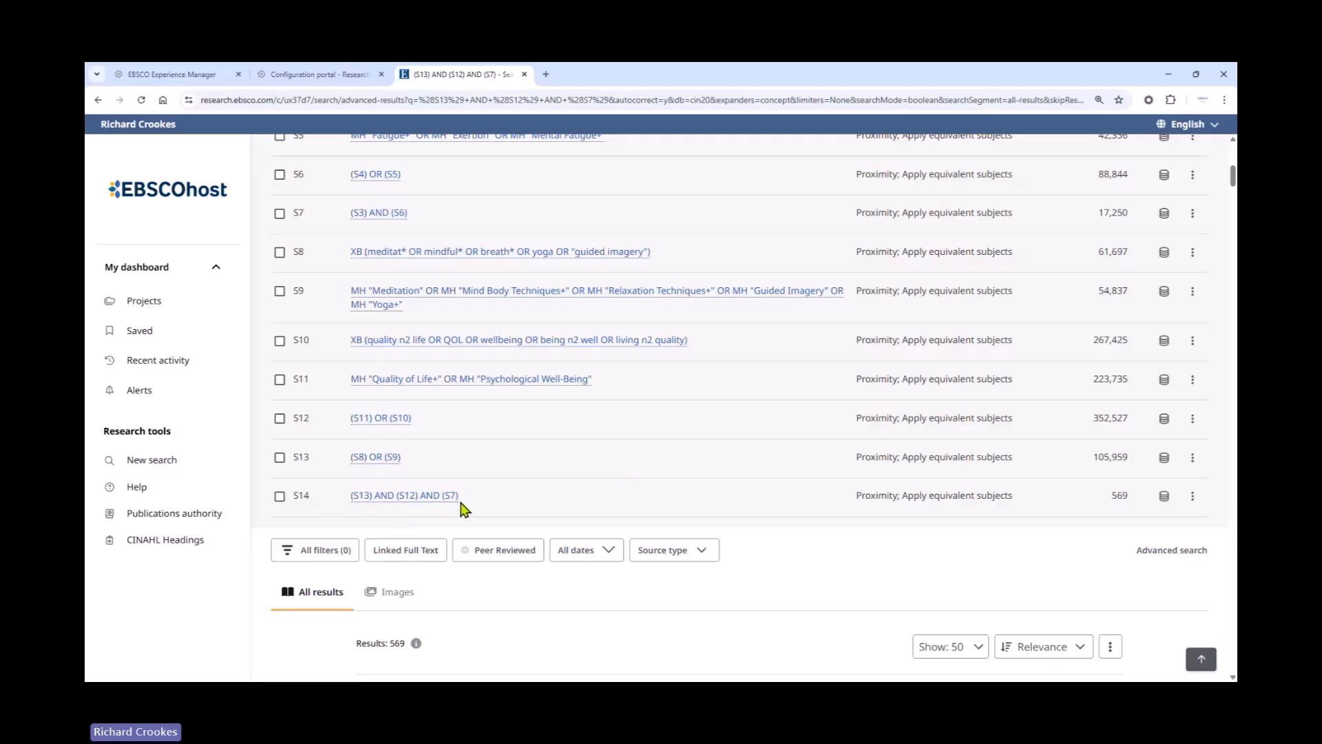
pyautogui.scroll(-4, 747, 519)
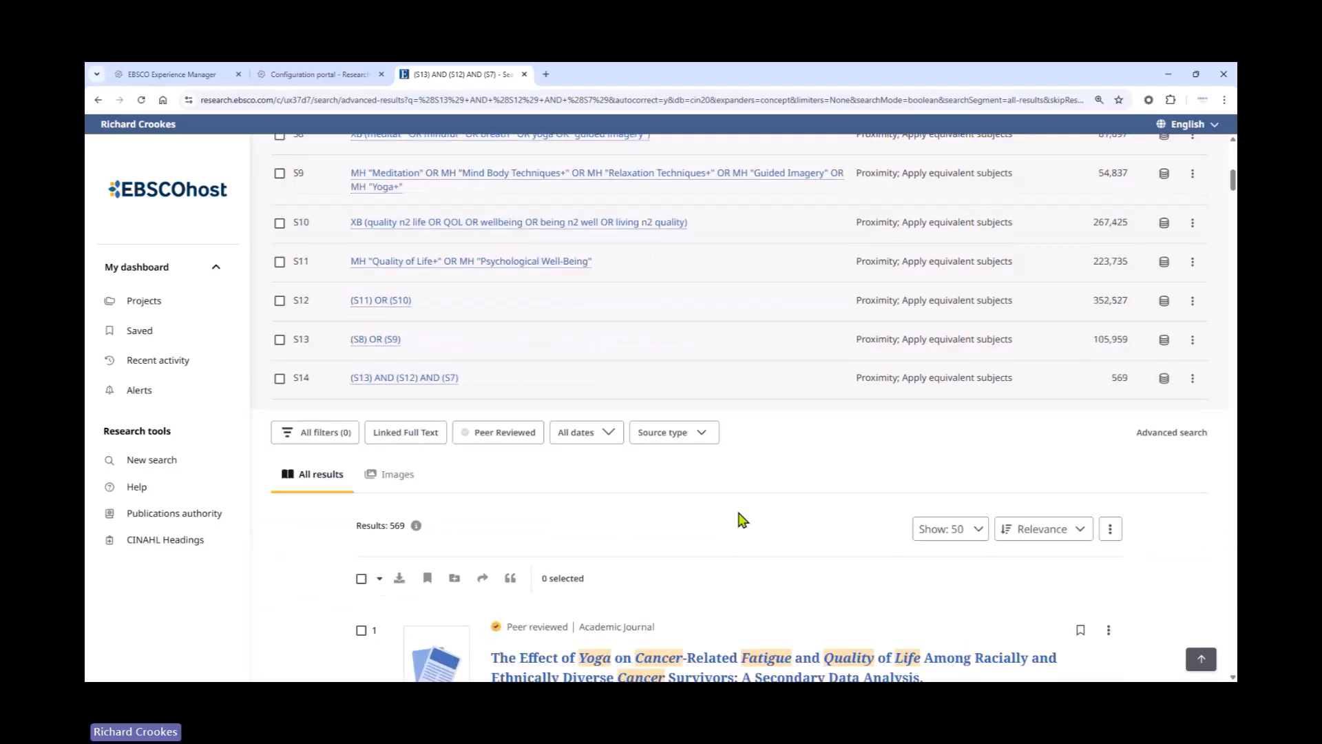
# Step: Expand the full abstract and the complete subject list of the first result on yoga and cancer-related fatigue
pyautogui.scroll(-4, 727, 517)
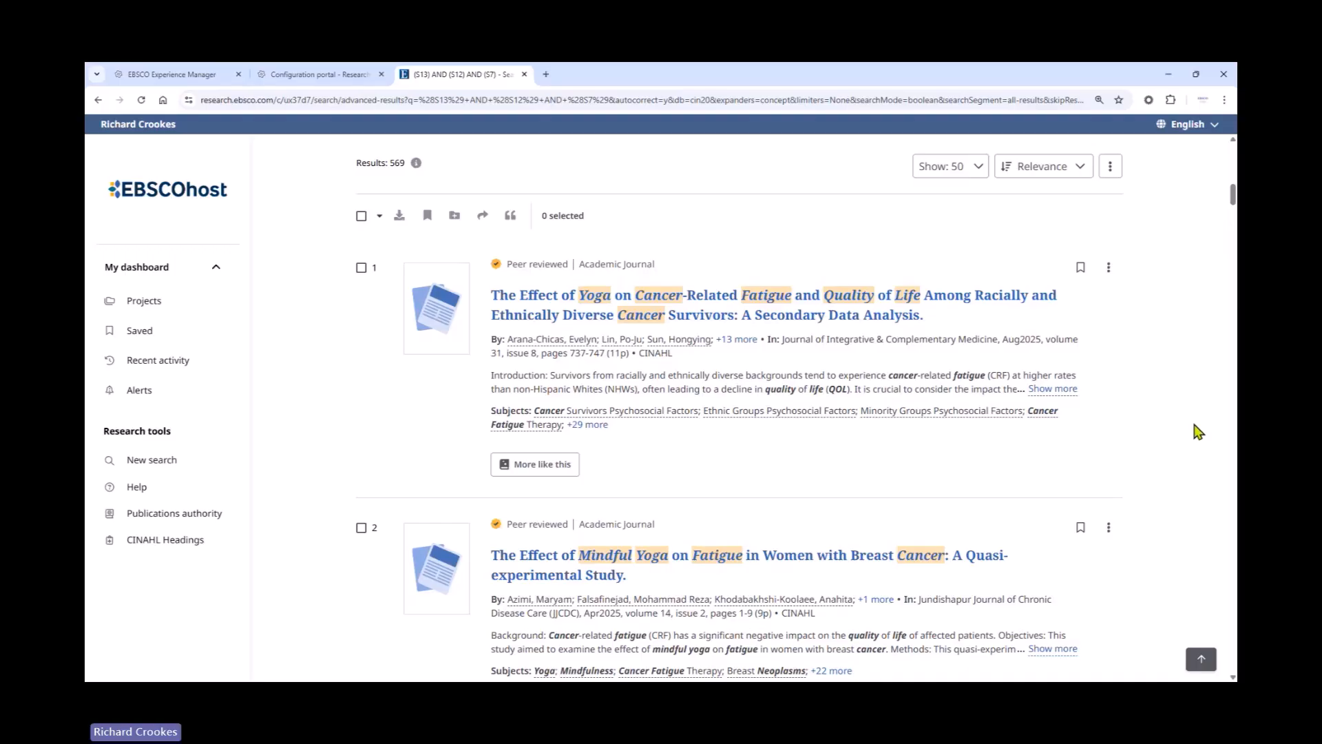
pyautogui.click(1066, 390)
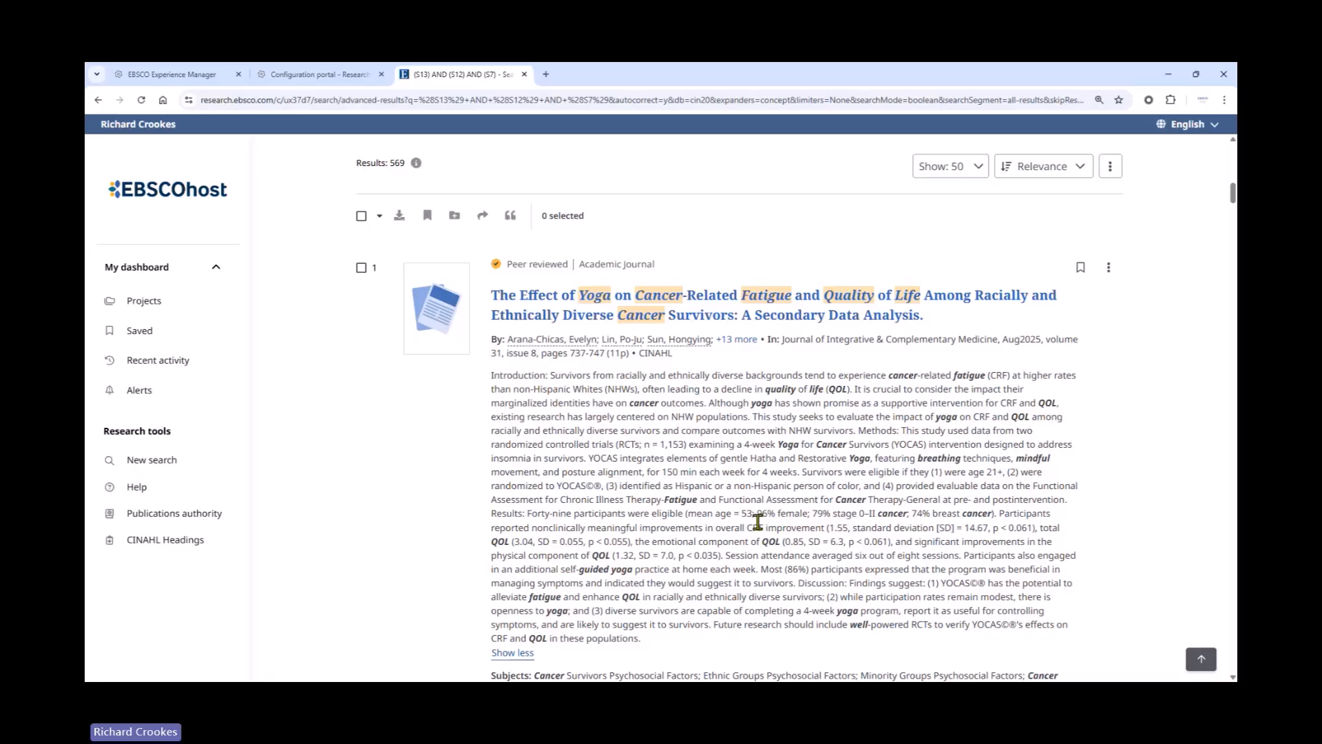
pyautogui.scroll(-3, 758, 527)
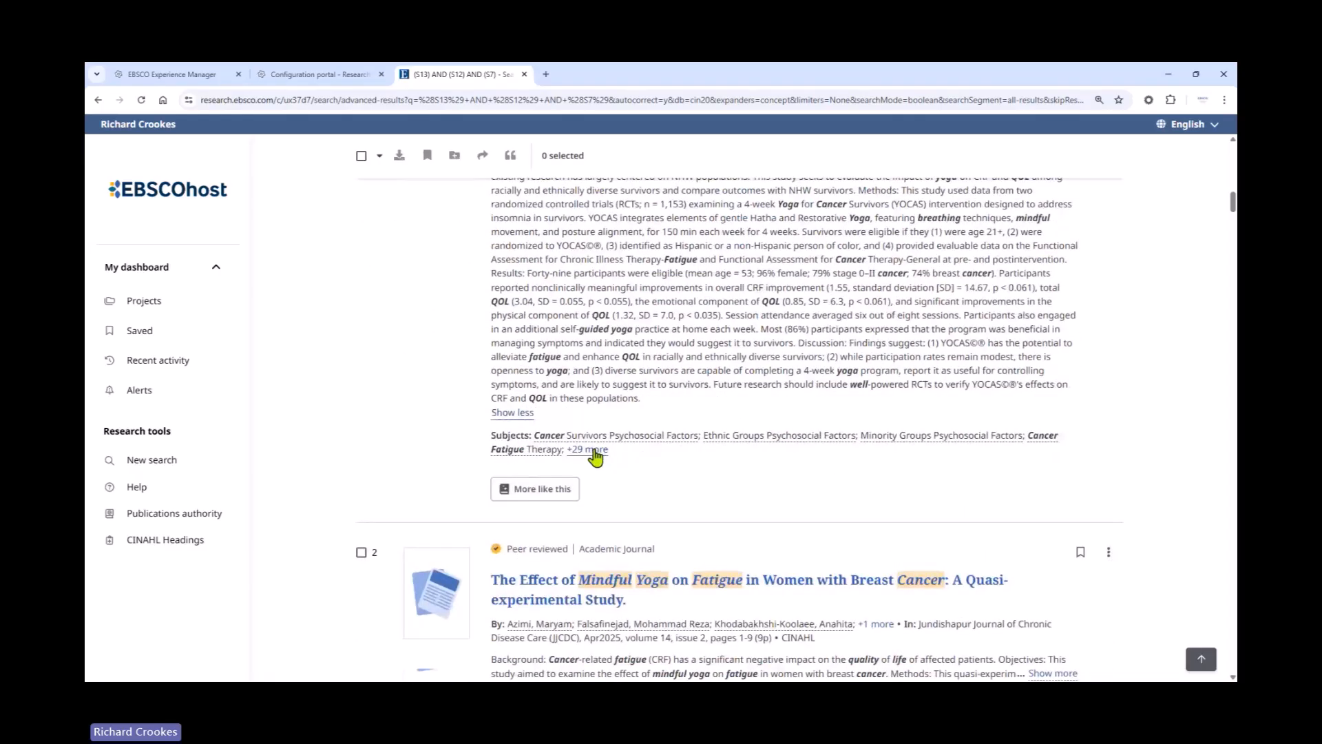
pyautogui.click(595, 449)
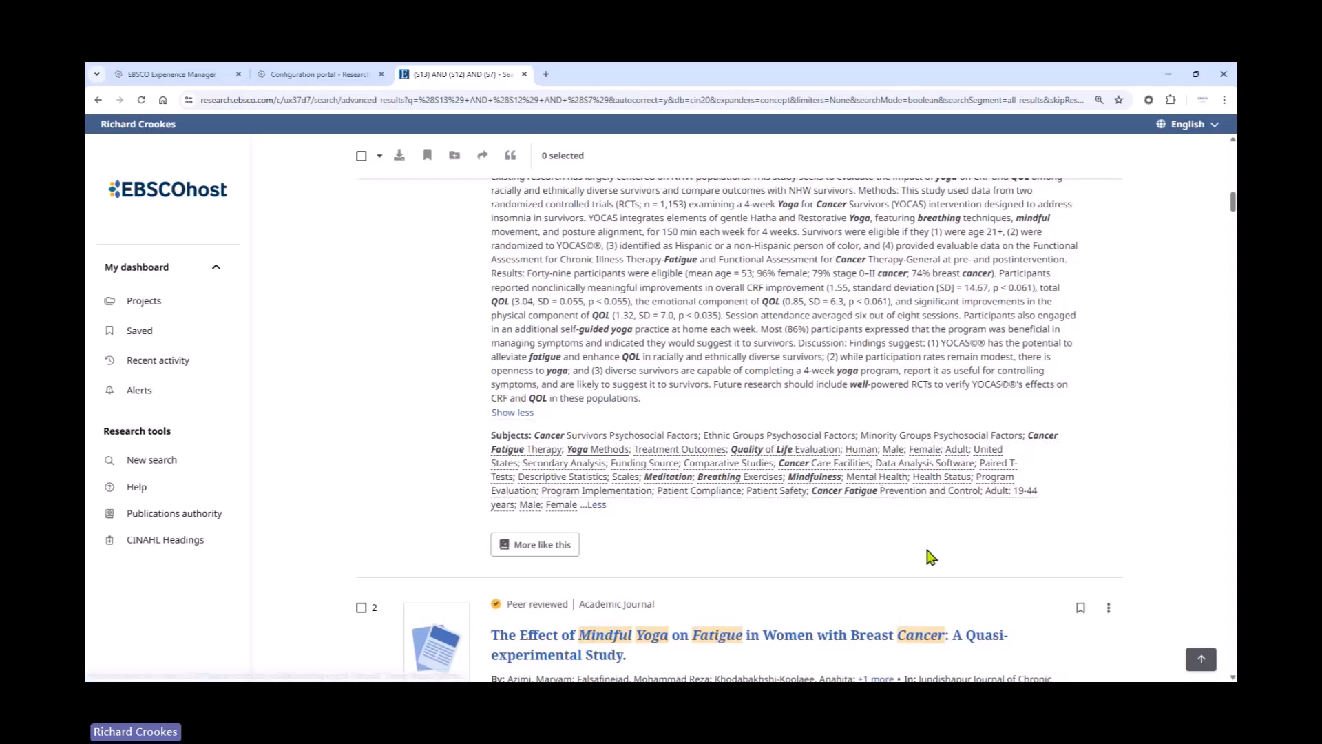
pyautogui.scroll(2, 944, 575)
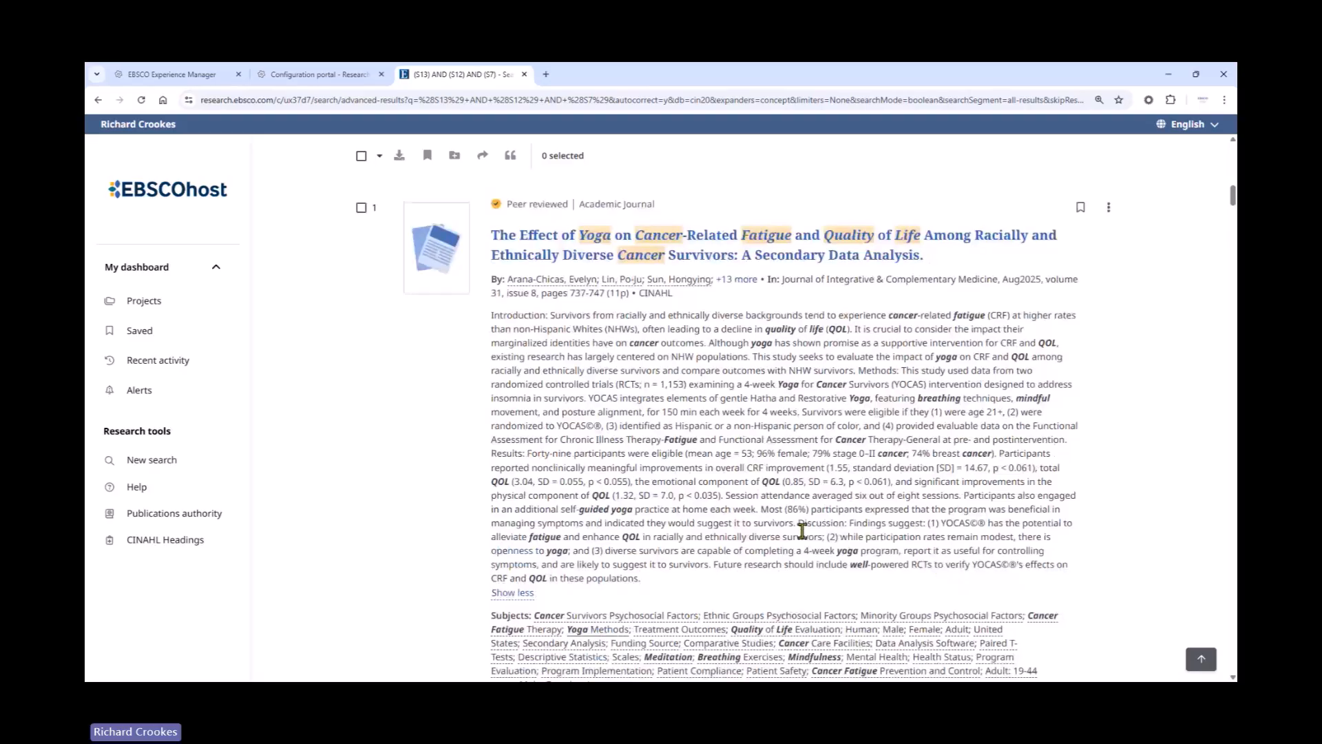
# Step: Open the first result's full record, examine its reference list and sorting choices, and go back to the record's details
pyautogui.click(718, 240)
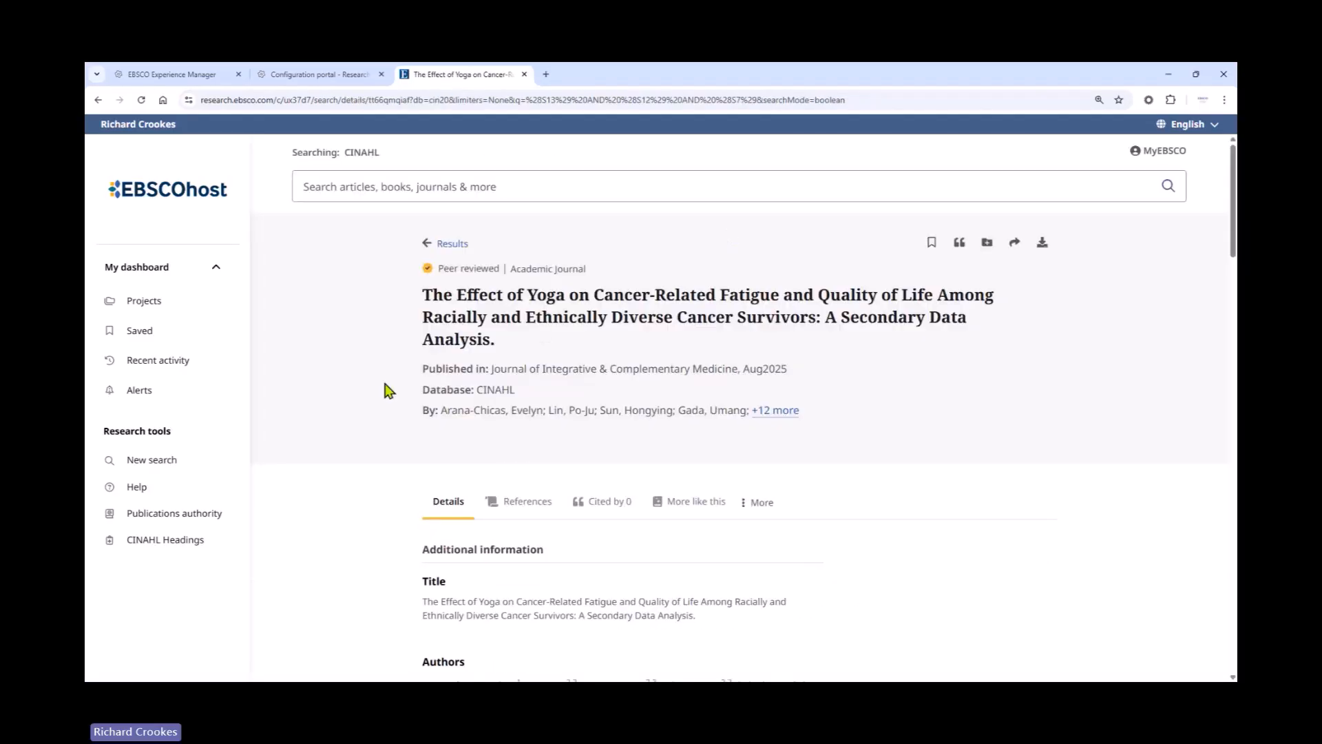
pyautogui.scroll(-3, 338, 390)
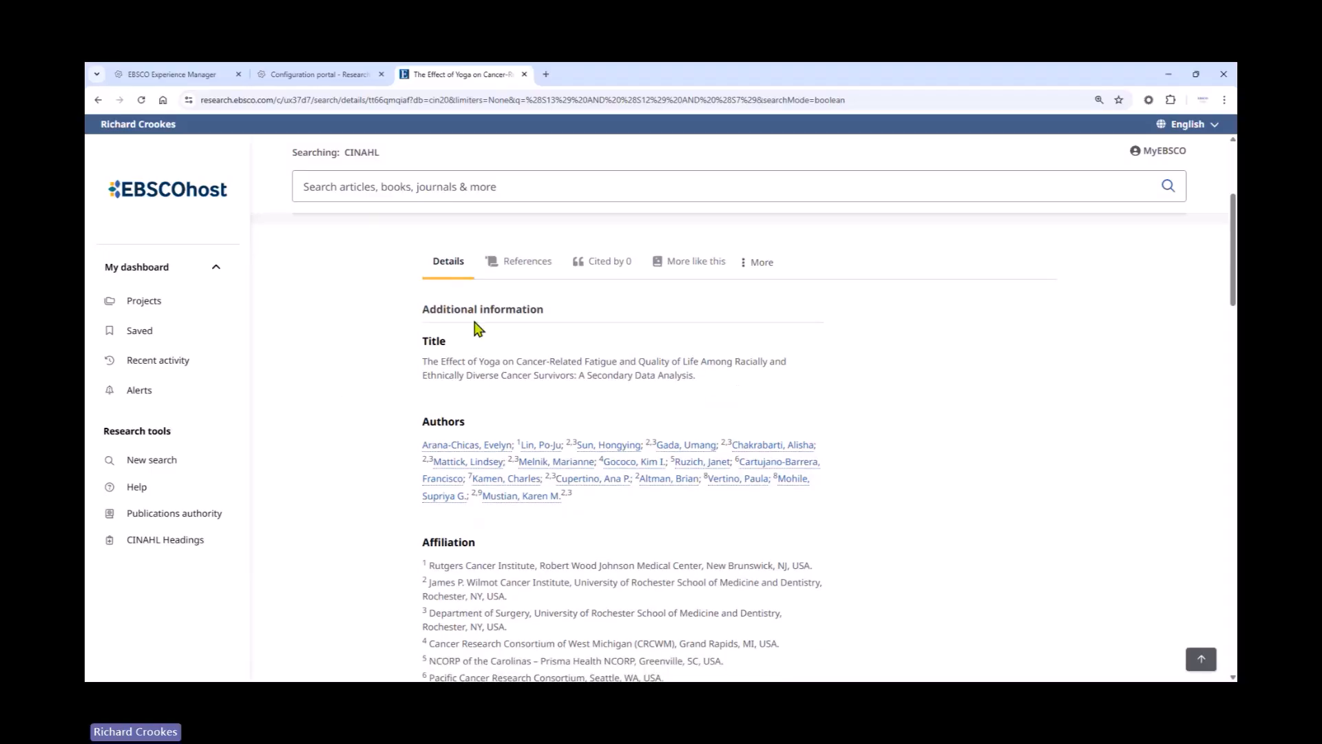
pyautogui.click(512, 271)
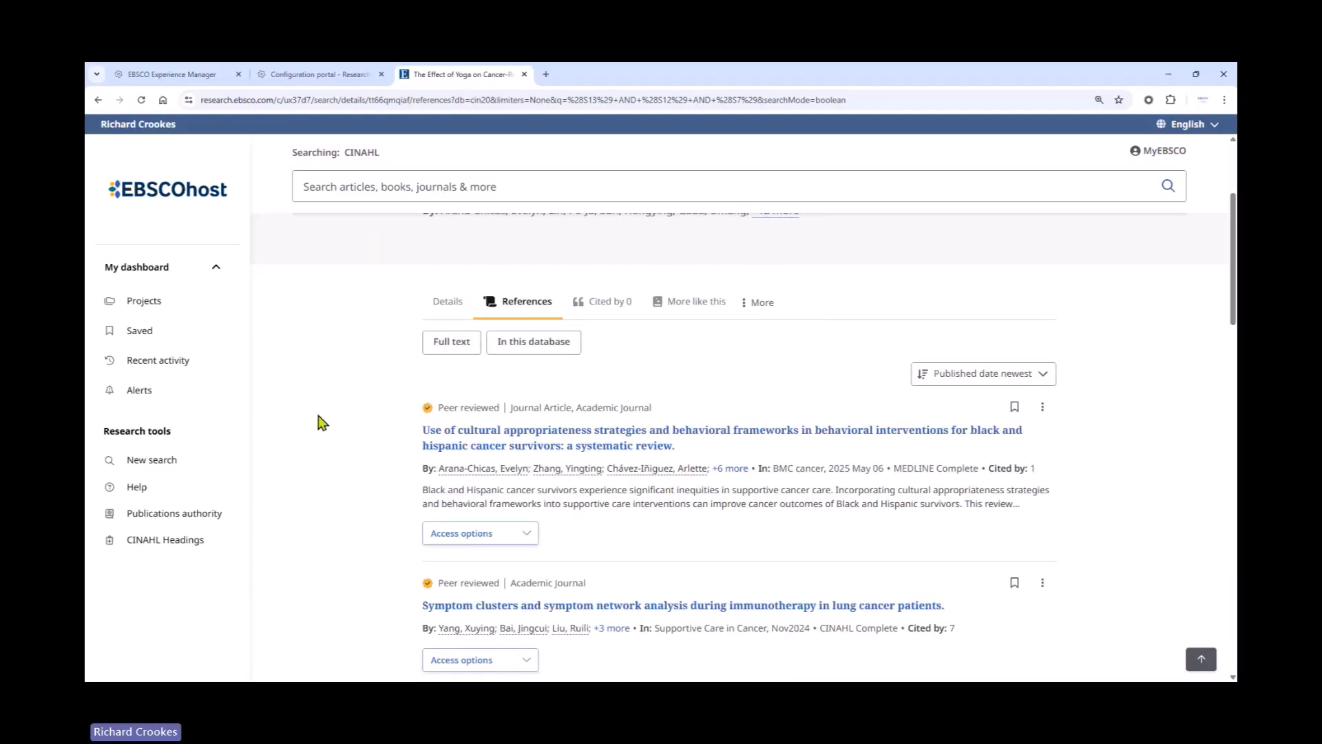
pyautogui.scroll(-2, 319, 422)
pyautogui.scroll(1, 289, 422)
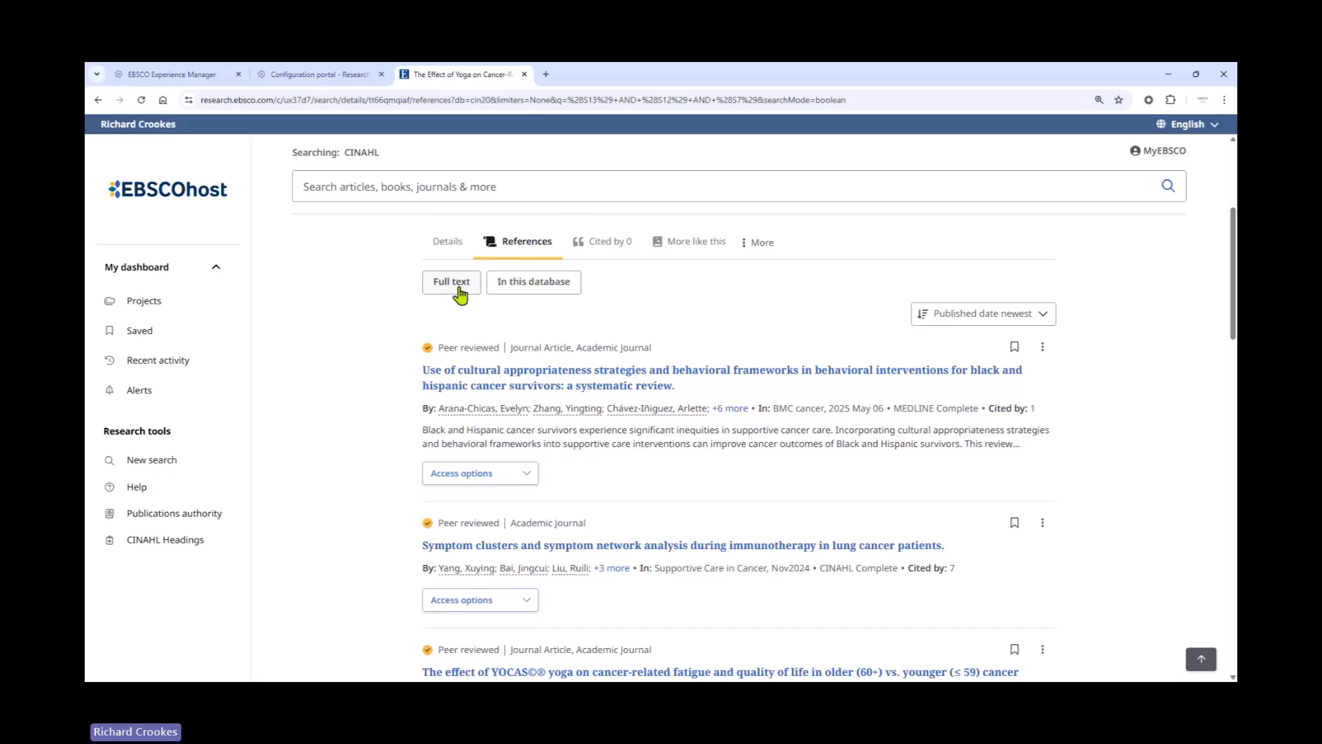
pyautogui.click(1043, 316)
pyautogui.click(825, 330)
pyautogui.scroll(-5, 320, 440)
pyautogui.scroll(8, 324, 441)
pyautogui.click(447, 485)
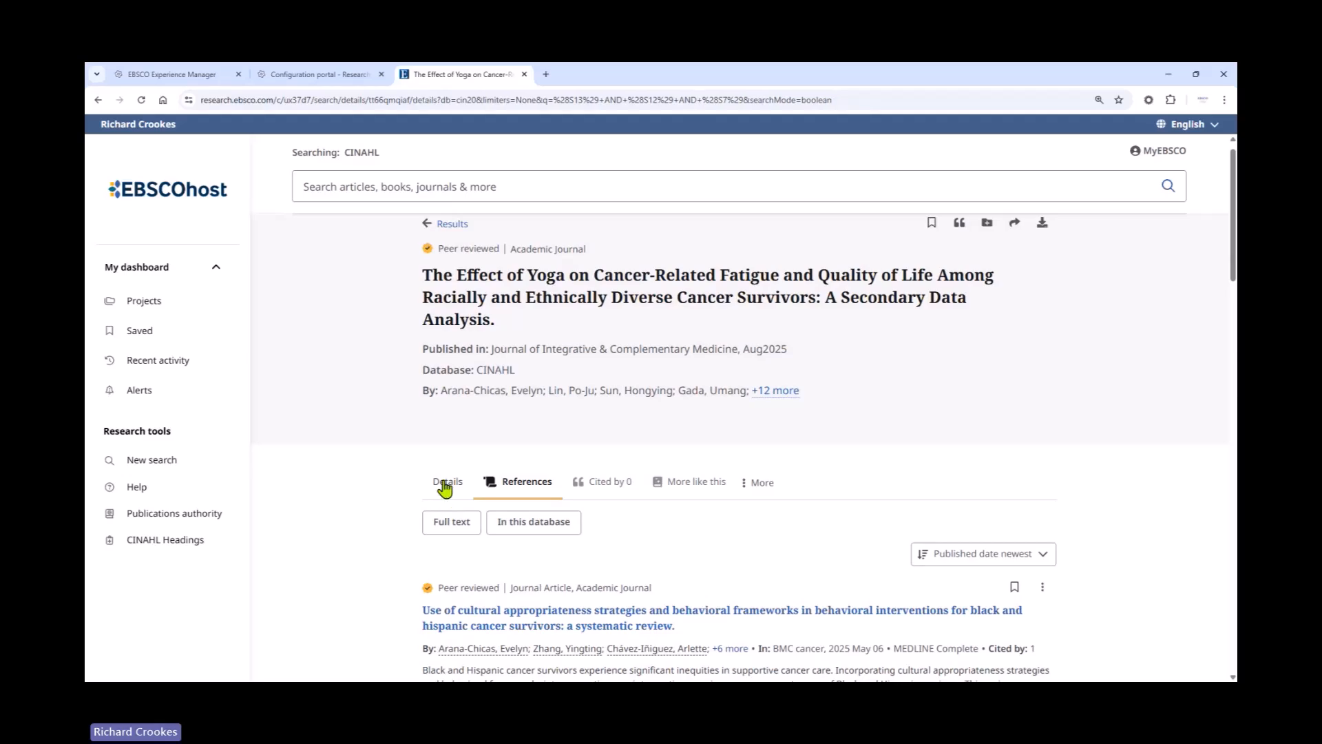
# Step: Return to the search results and sort the search history by ID in ascending order from S1
pyautogui.click(462, 229)
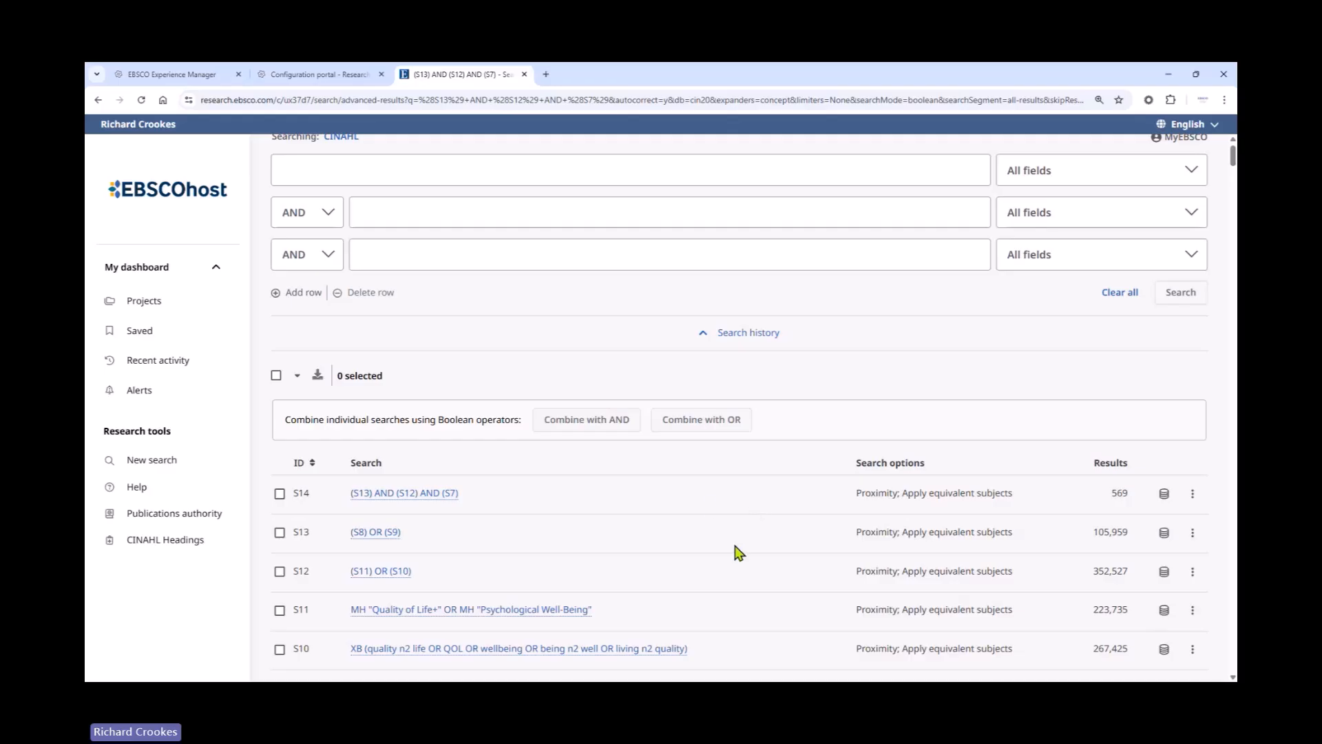
pyautogui.scroll(-1, 710, 505)
pyautogui.scroll(-2, 710, 505)
pyautogui.click(303, 284)
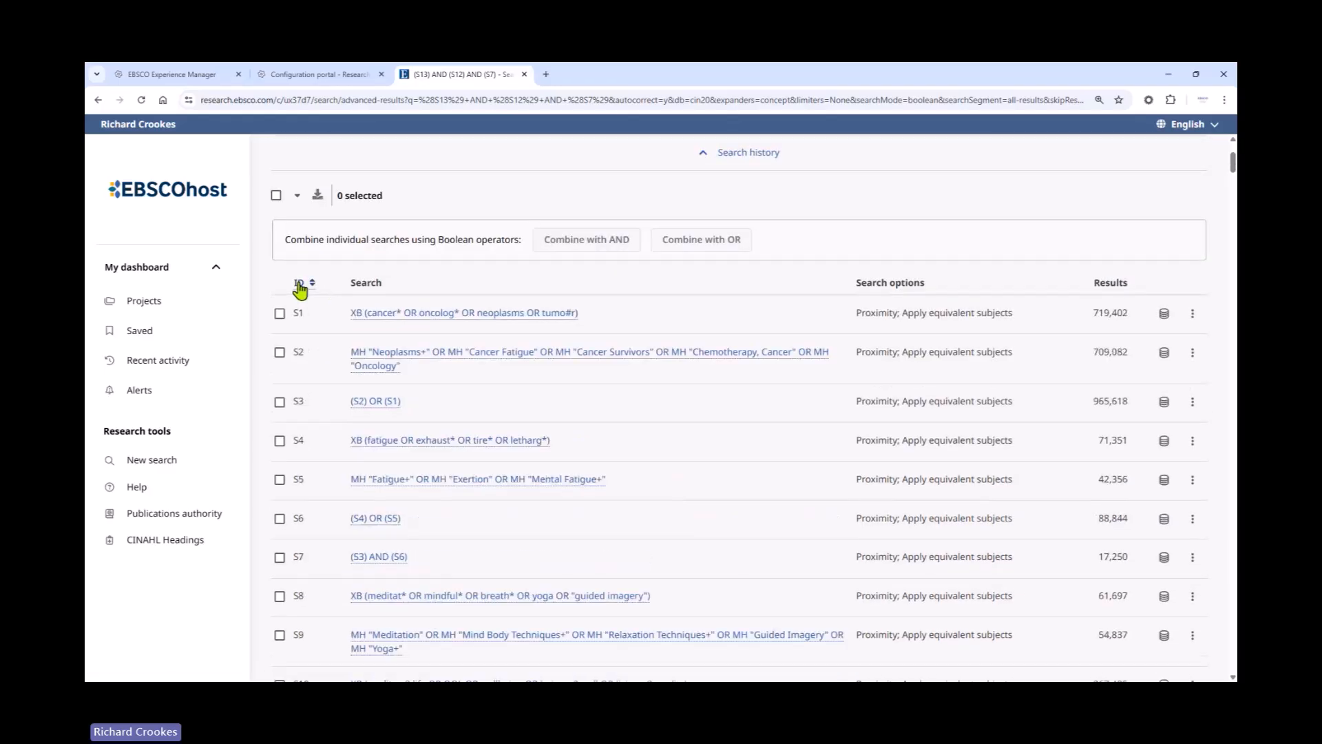
pyautogui.scroll(-7, 680, 457)
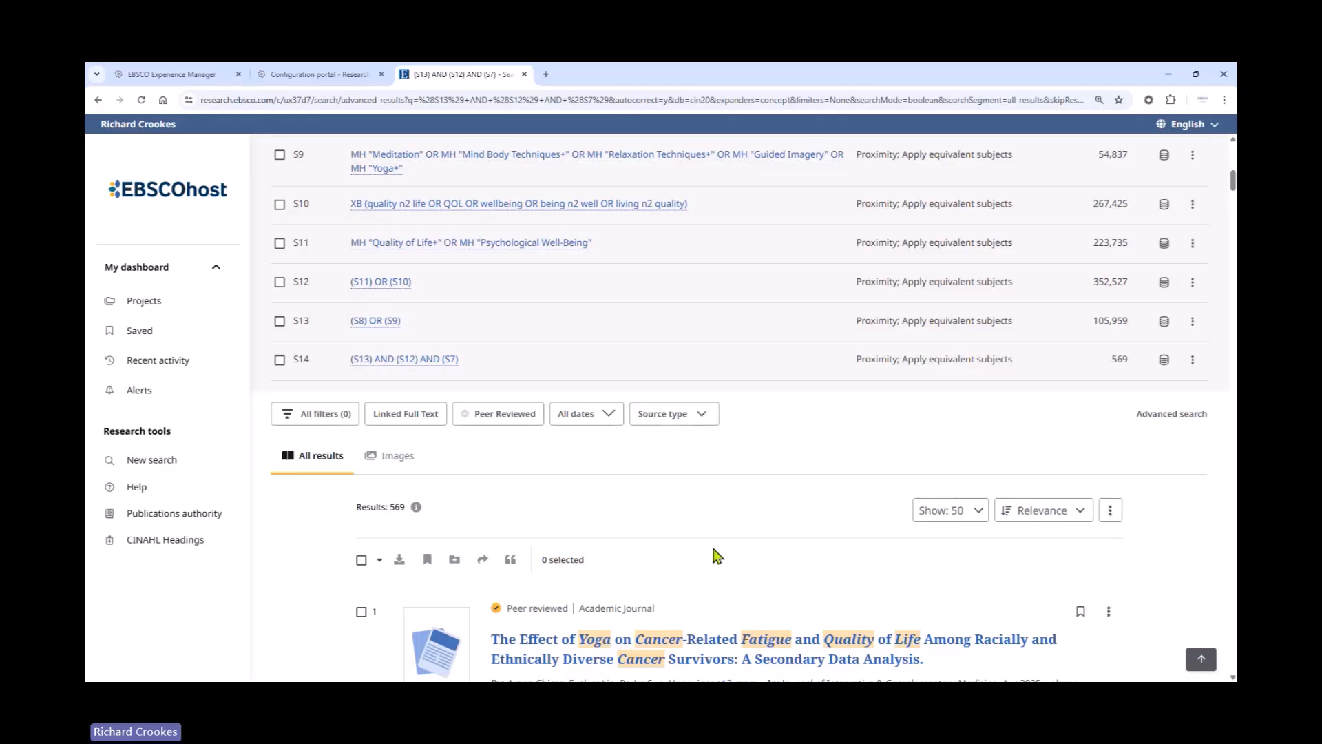
pyautogui.scroll(7, 720, 555)
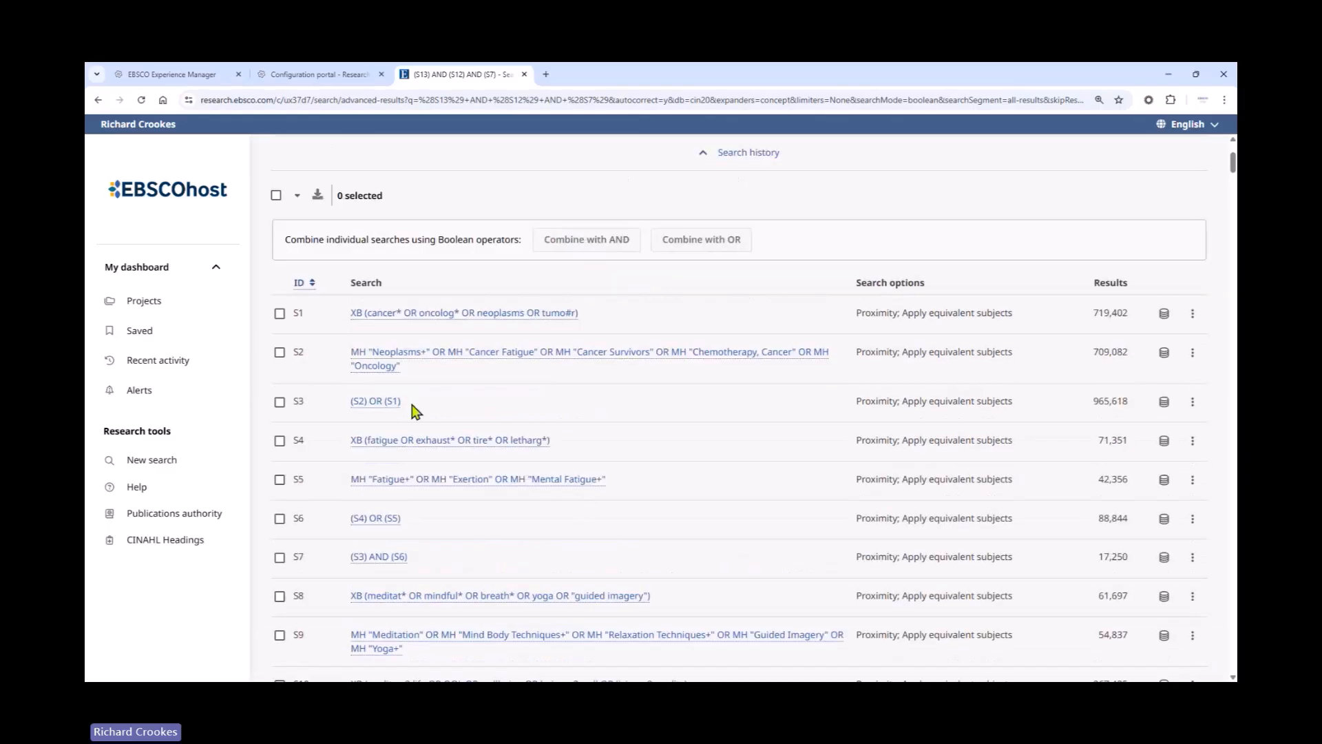
# Step: Select all 14 searches in the search history and view the available download formats without downloading
pyautogui.click(280, 314)
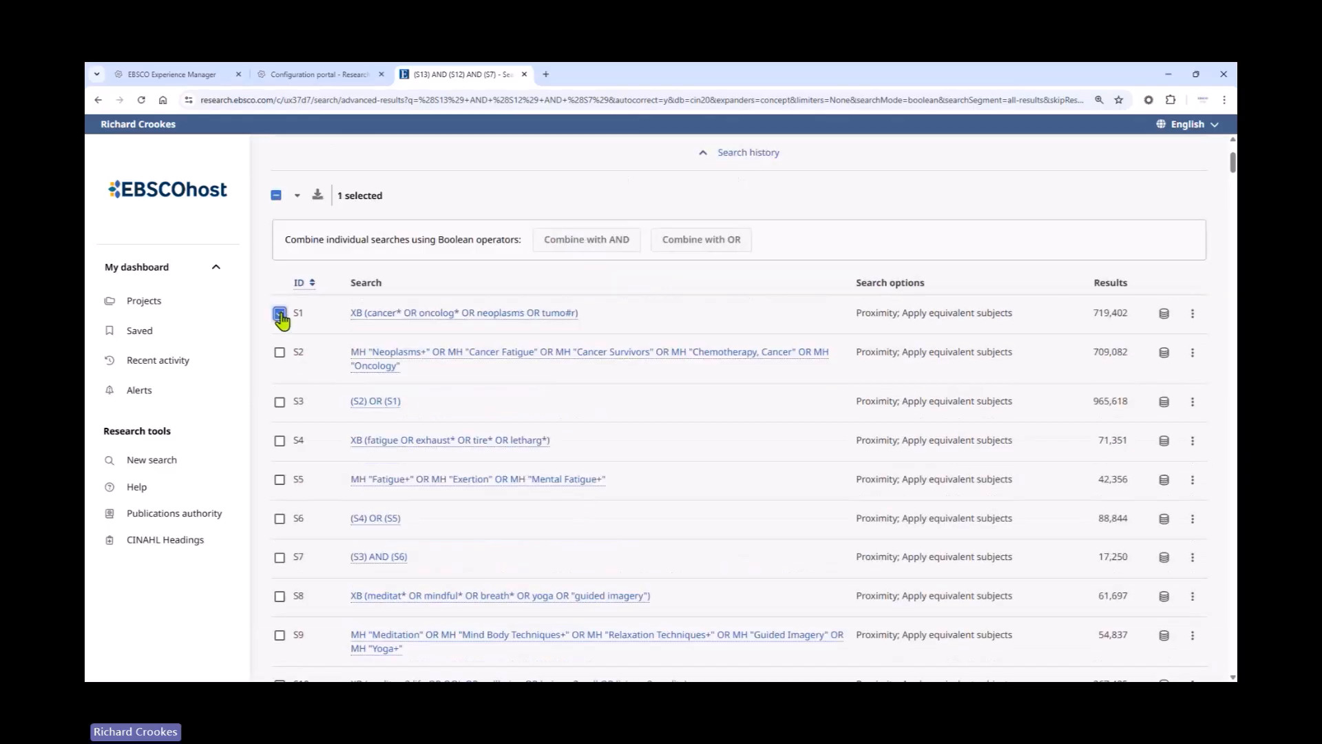
pyautogui.click(278, 196)
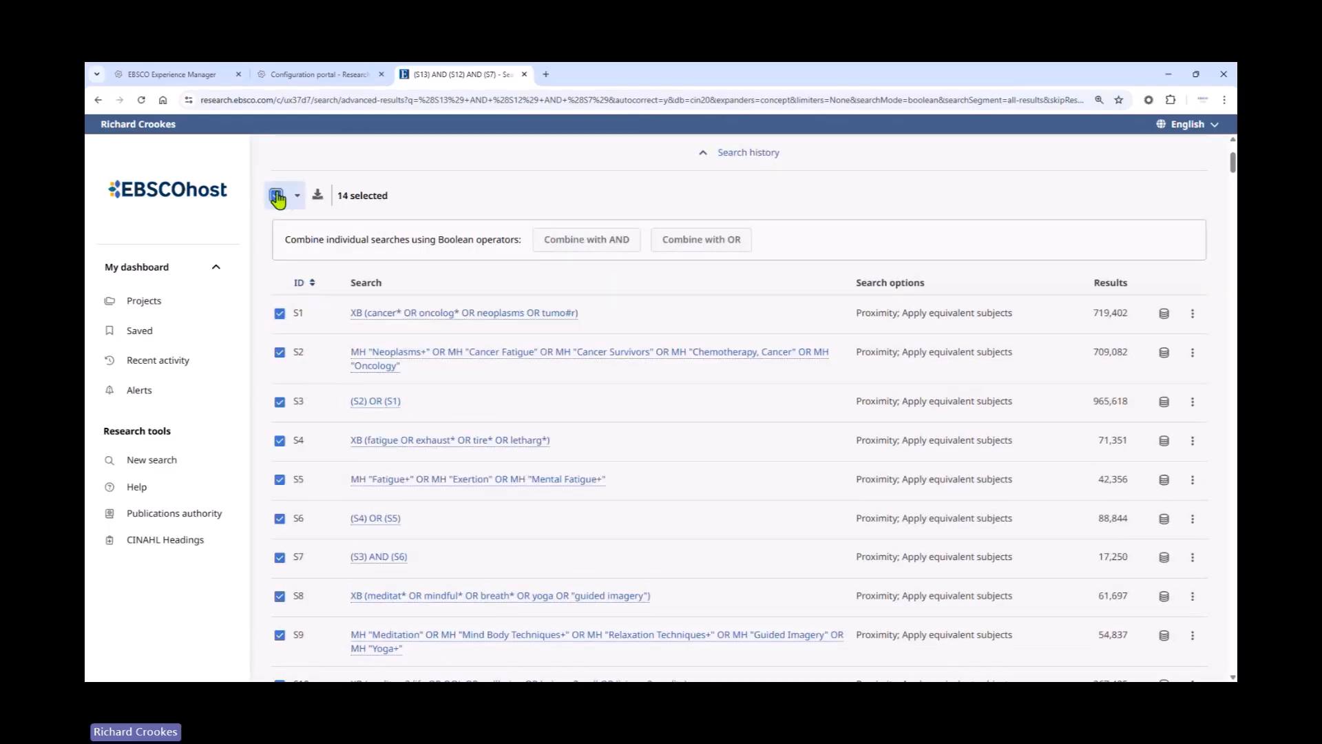
pyautogui.click(319, 201)
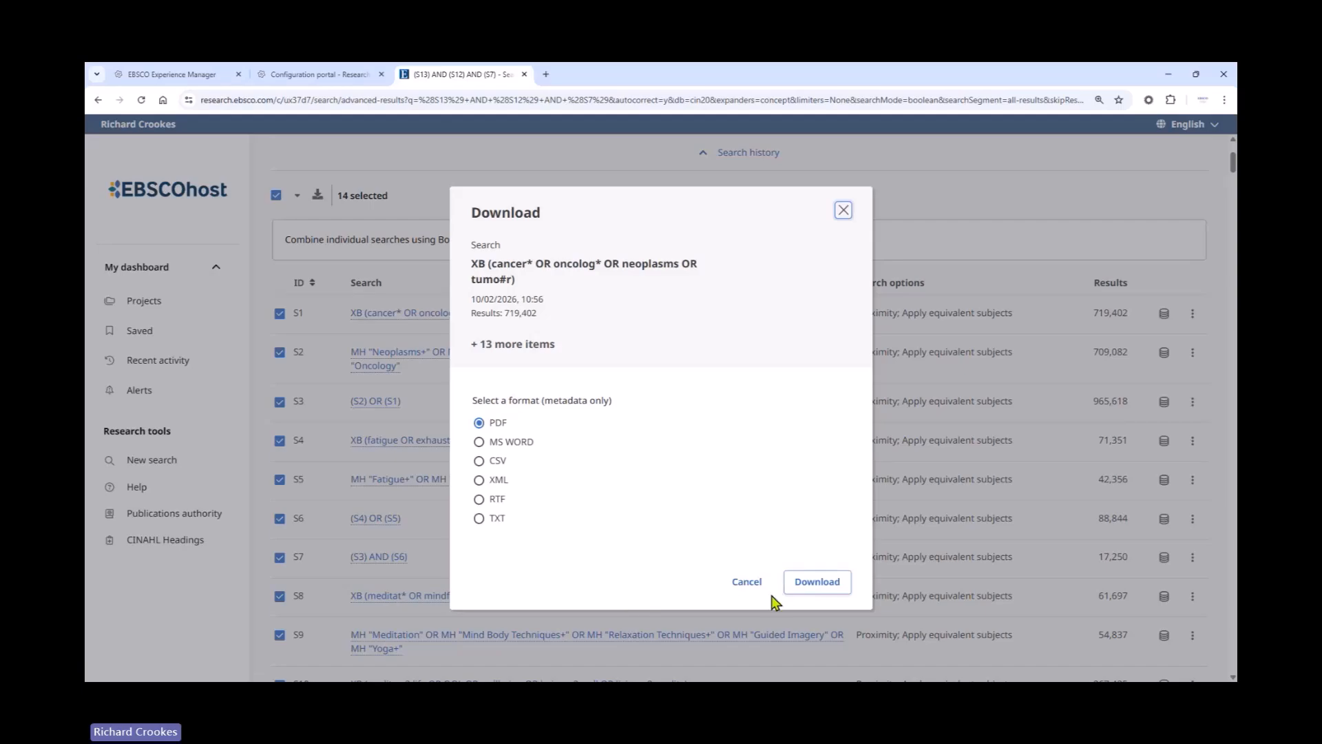
pyautogui.click(752, 584)
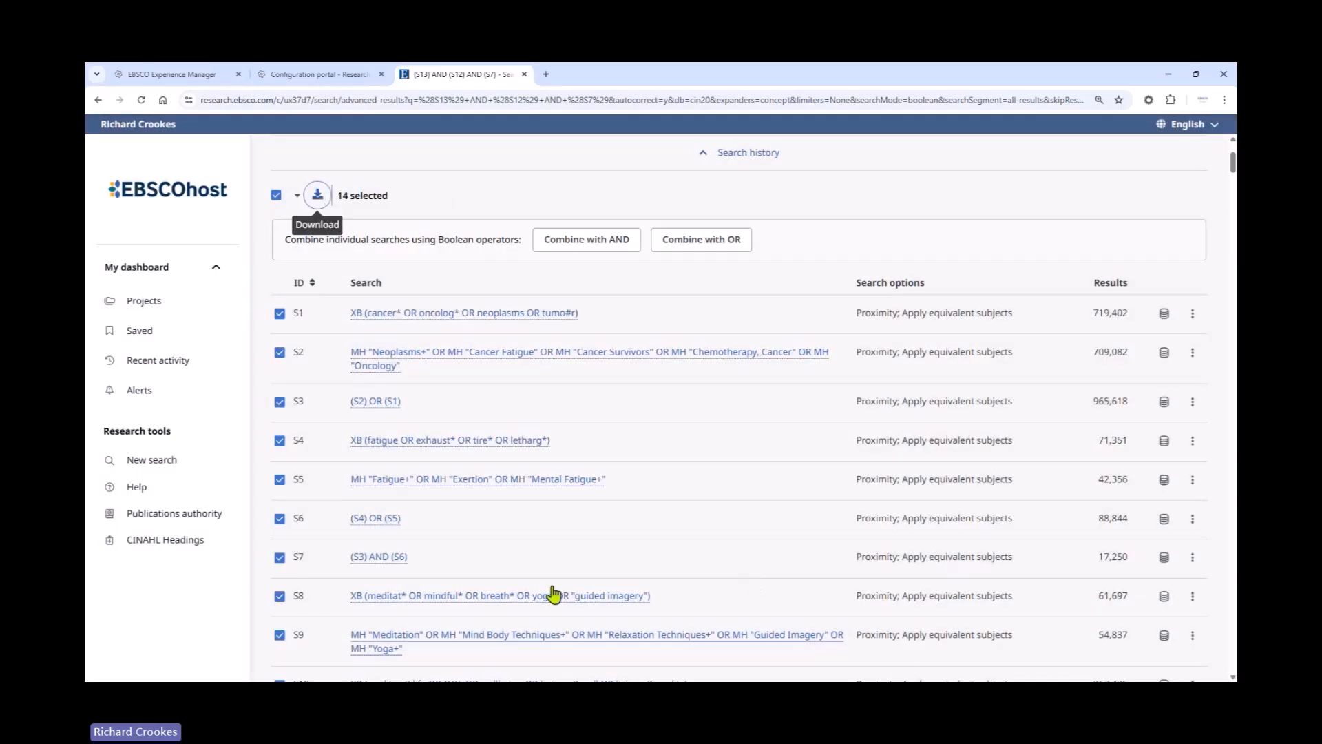
# Step: Open the recent activity search history and sort it by Oldest
pyautogui.click(174, 361)
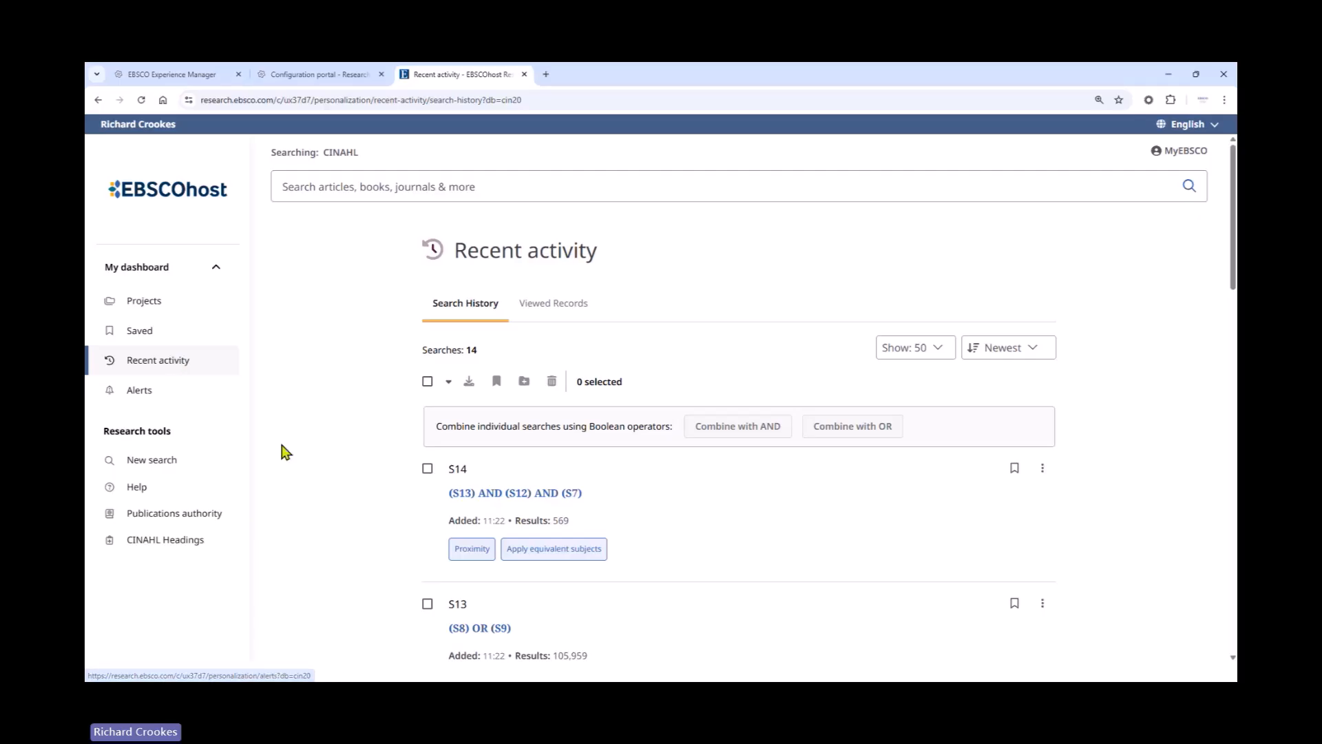
pyautogui.scroll(-4, 393, 493)
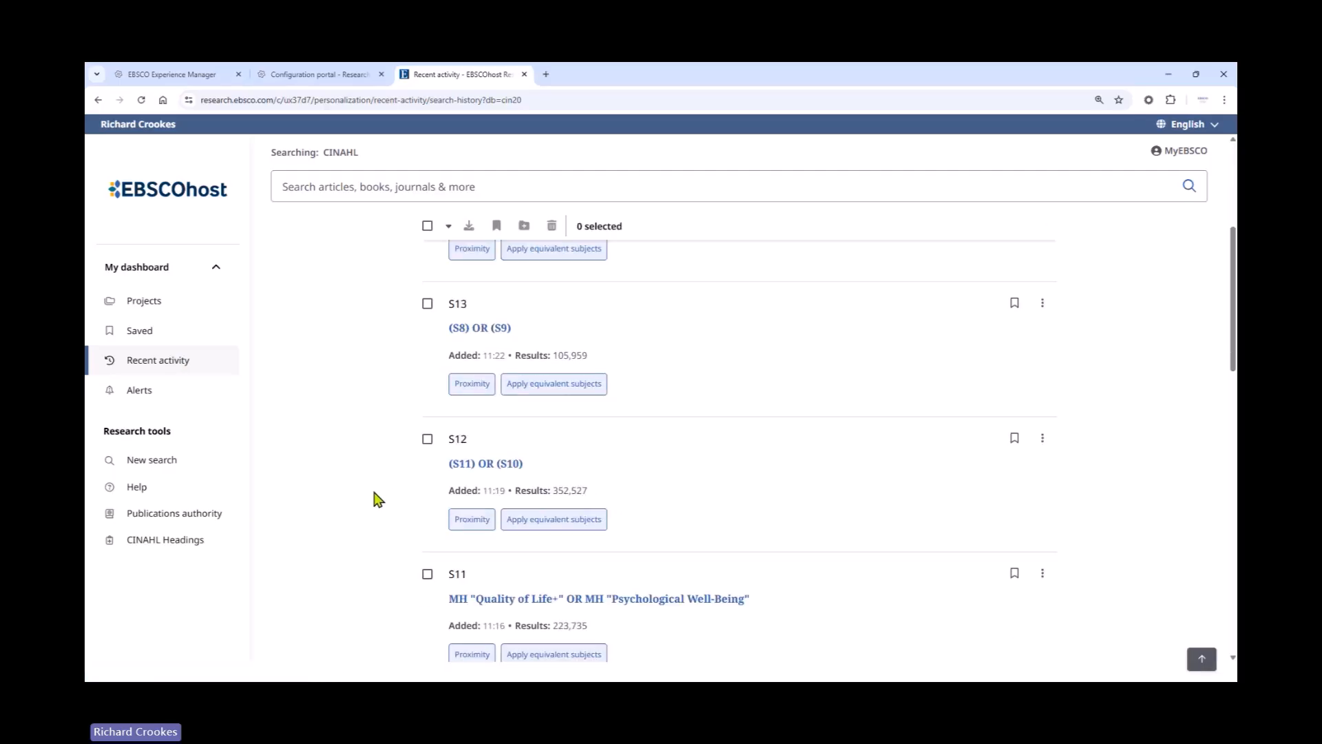
pyautogui.scroll(1, 378, 506)
pyautogui.scroll(4, 378, 506)
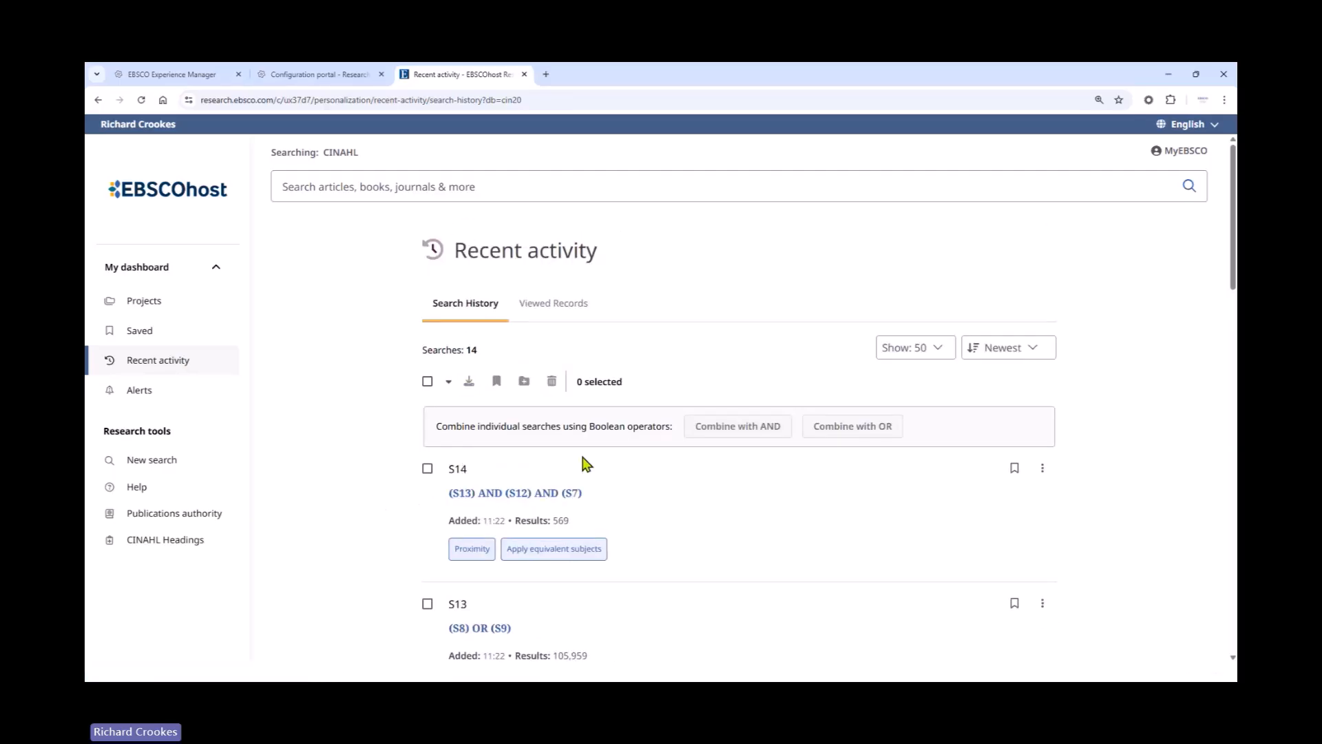
pyautogui.click(1009, 350)
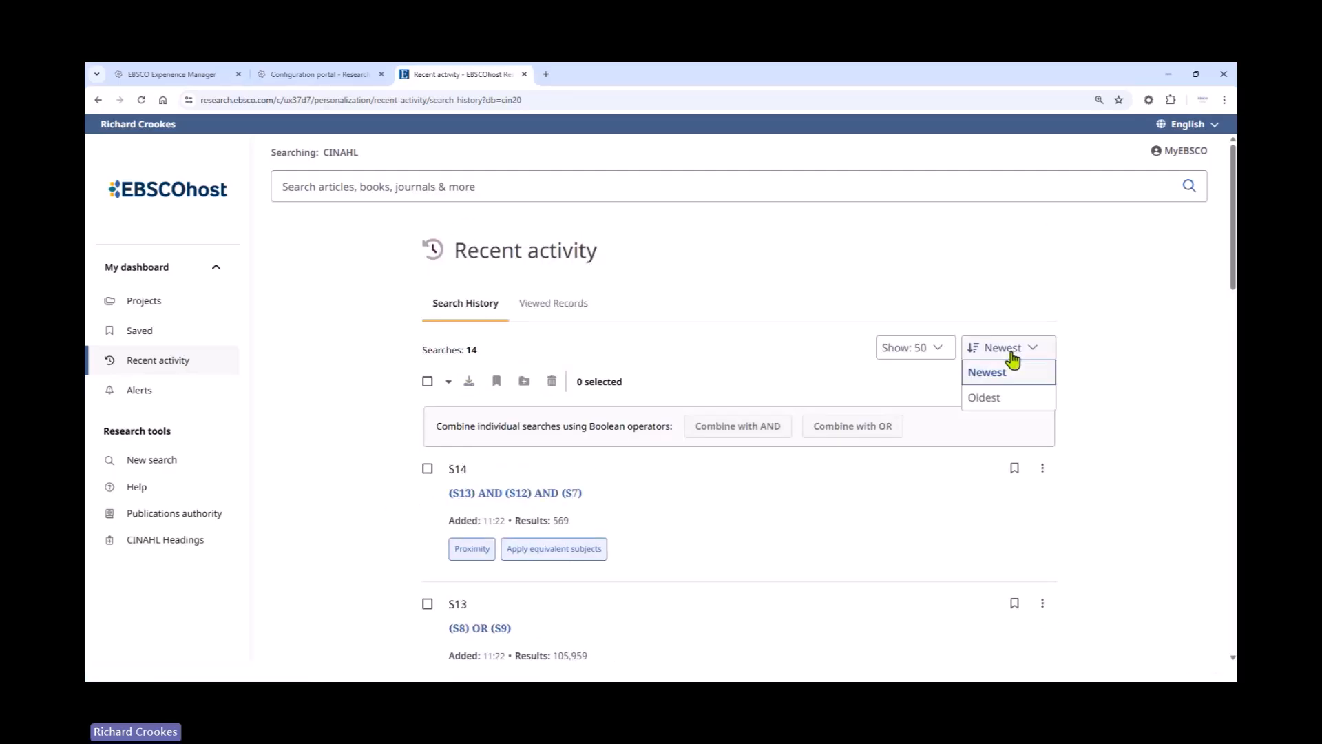
pyautogui.click(1001, 405)
pyautogui.scroll(-3, 316, 462)
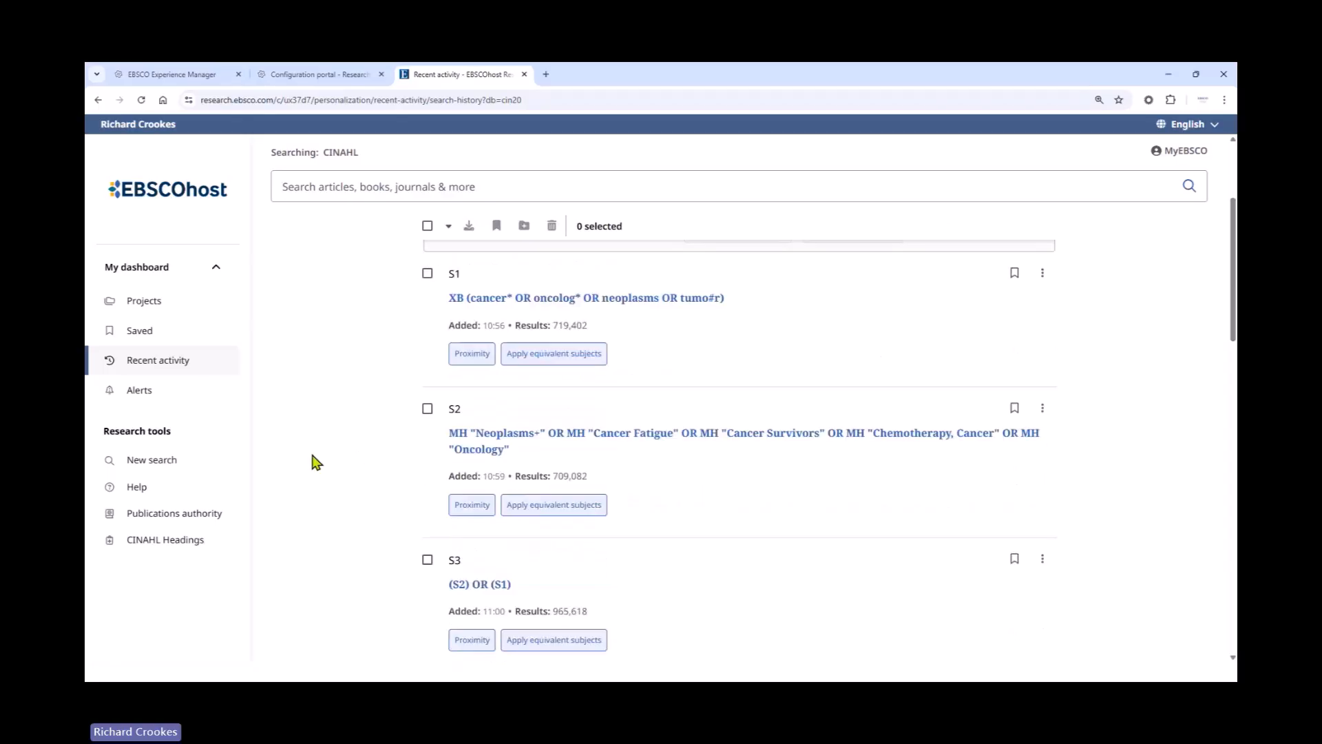
pyautogui.scroll(-2, 313, 462)
pyautogui.scroll(5, 313, 461)
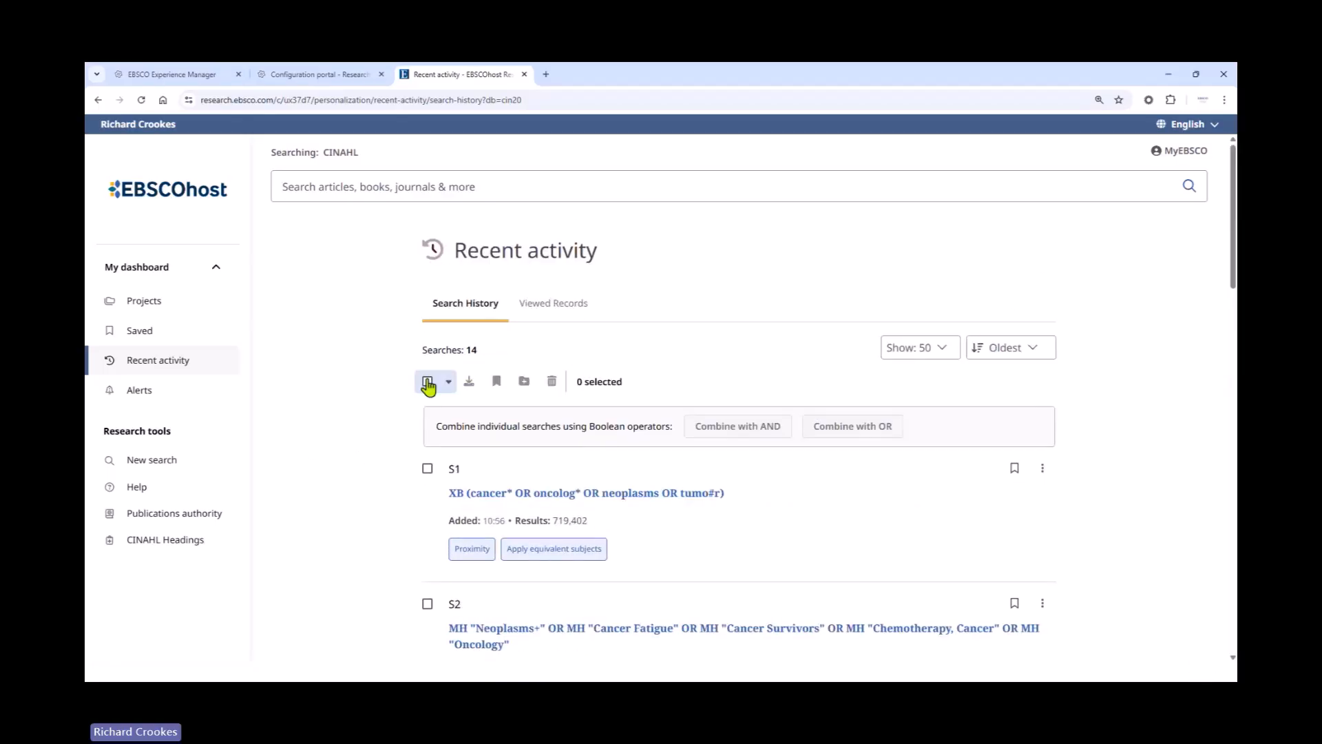
# Step: Select the searches in recent activity together and view their download formats without downloading
pyautogui.click(428, 383)
pyautogui.click(470, 382)
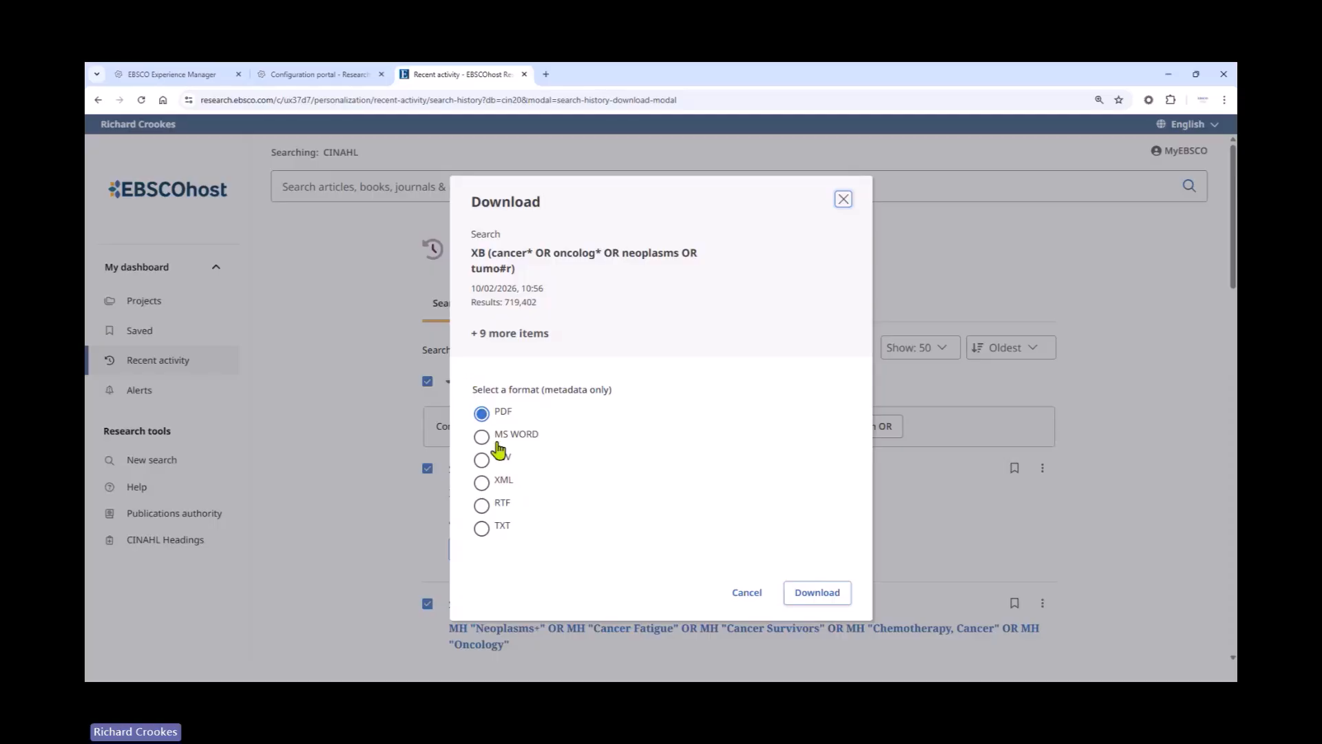
pyautogui.click(749, 599)
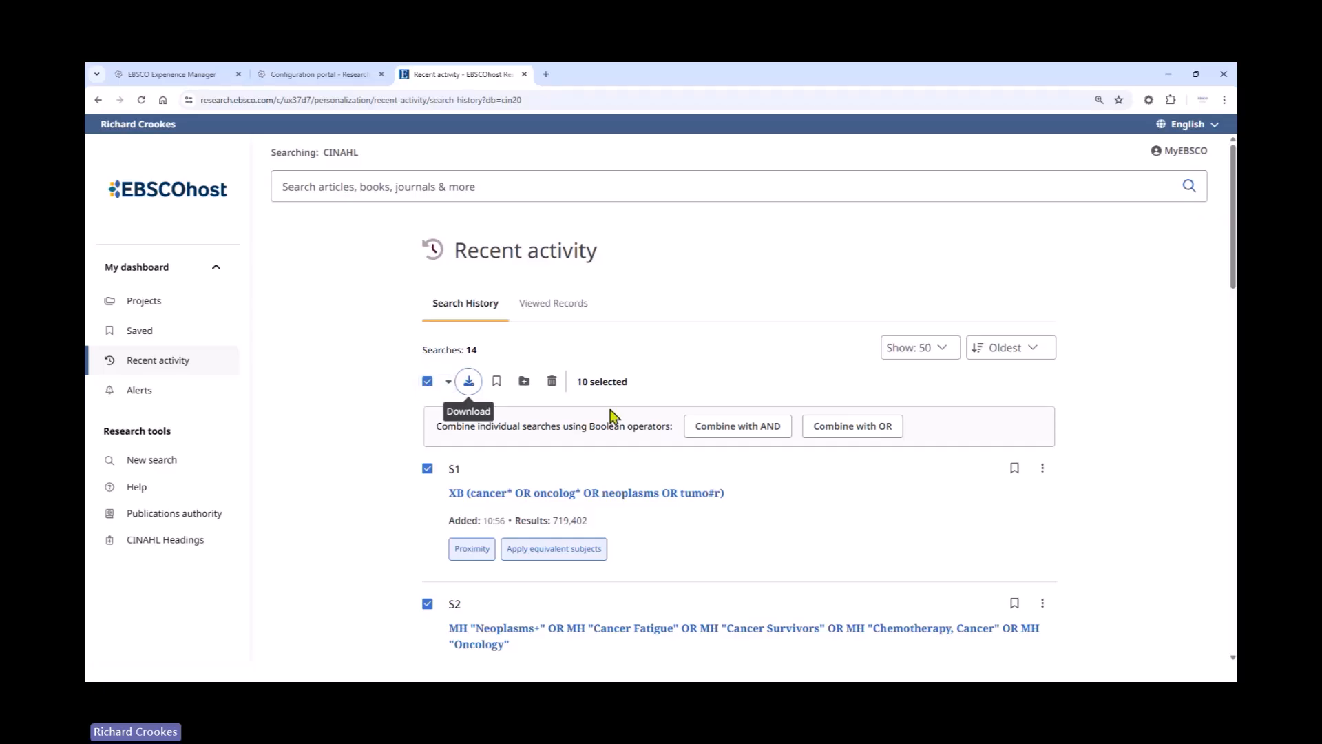
pyautogui.click(427, 381)
pyautogui.click(427, 381)
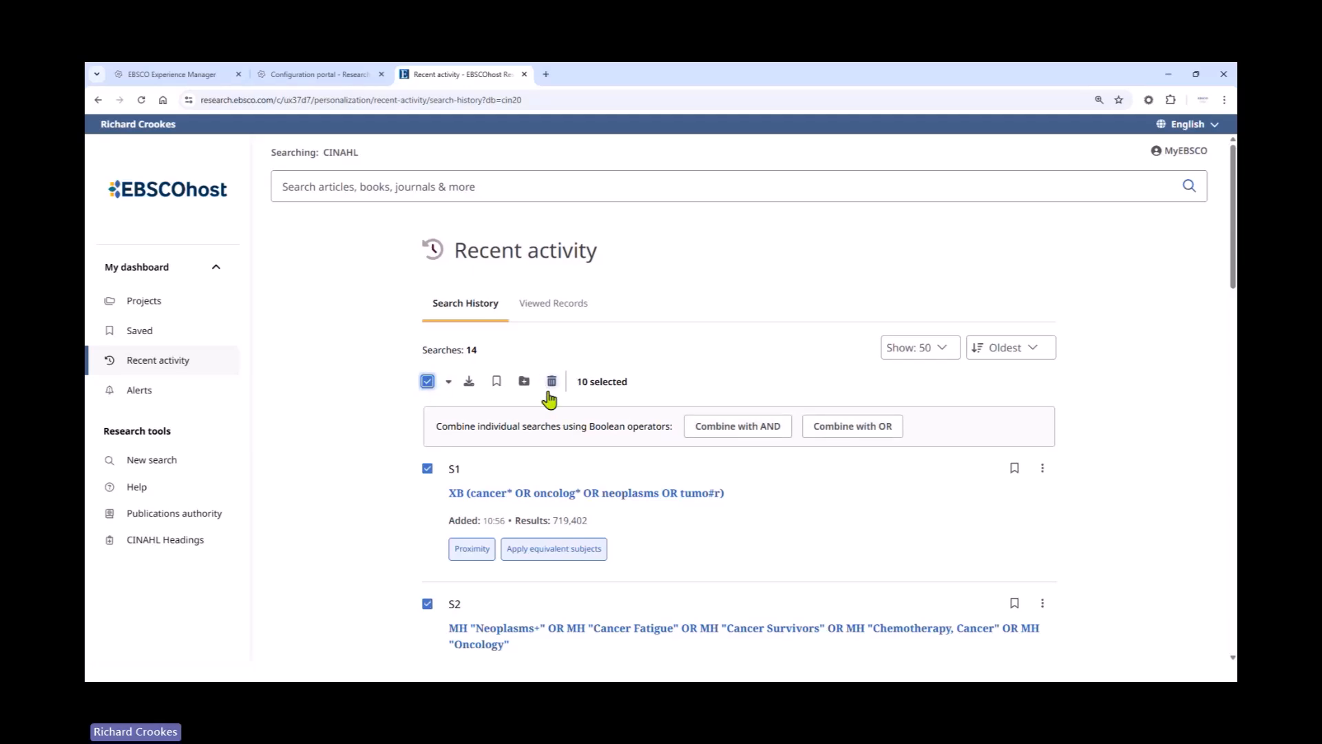
pyautogui.click(427, 381)
pyautogui.click(427, 468)
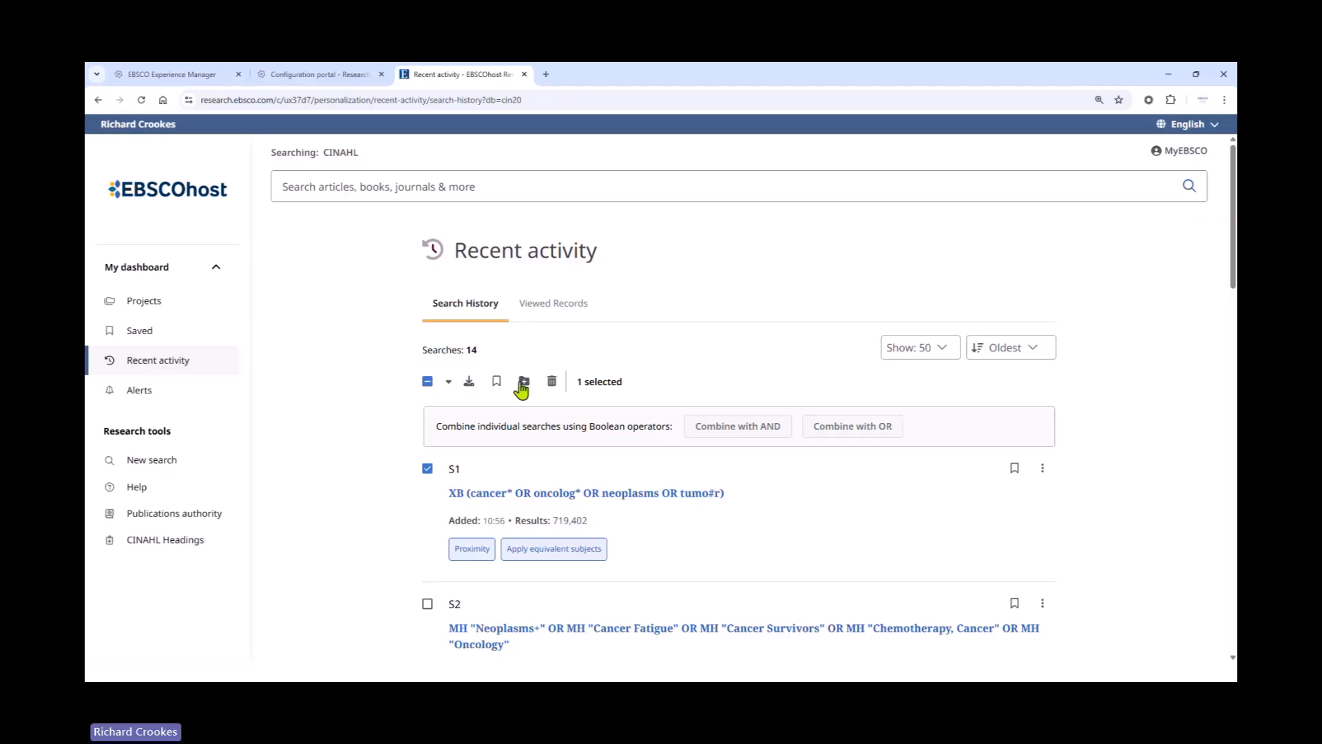
pyautogui.click(427, 383)
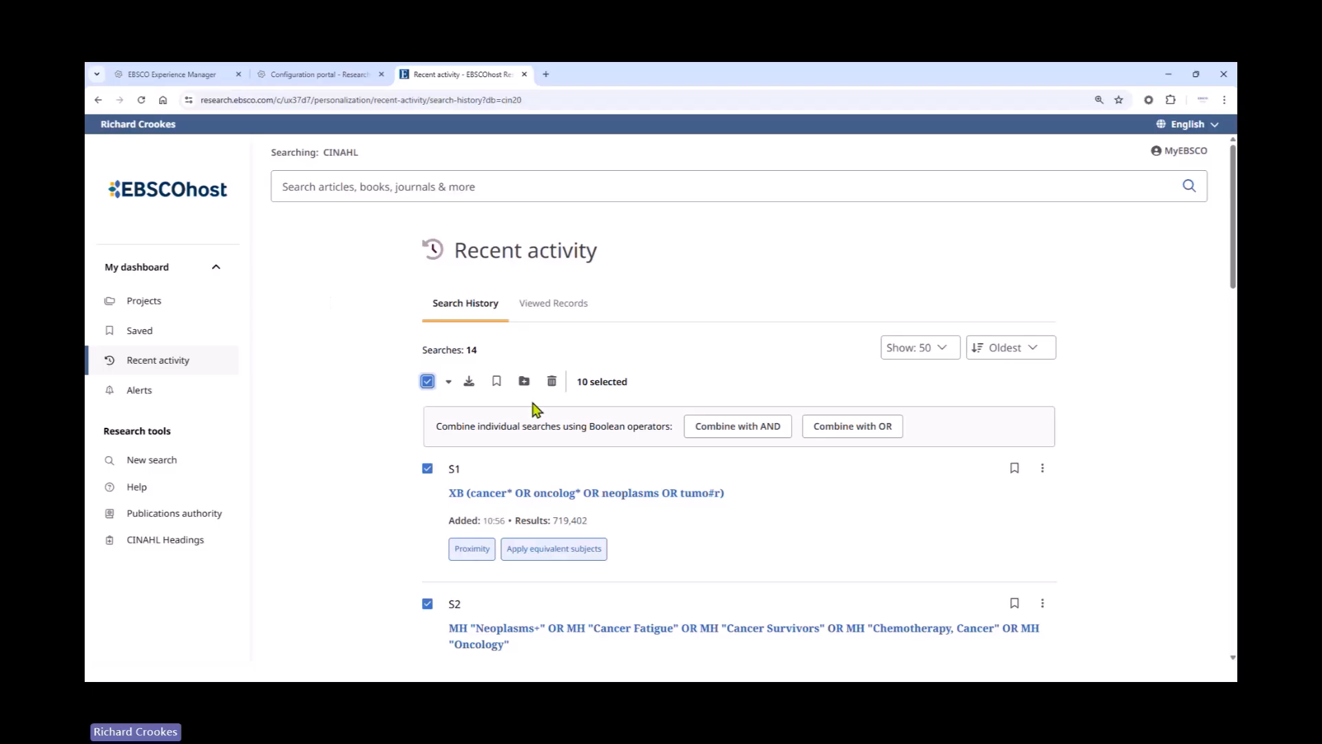
# Step: Open the new search page
pyautogui.click(153, 461)
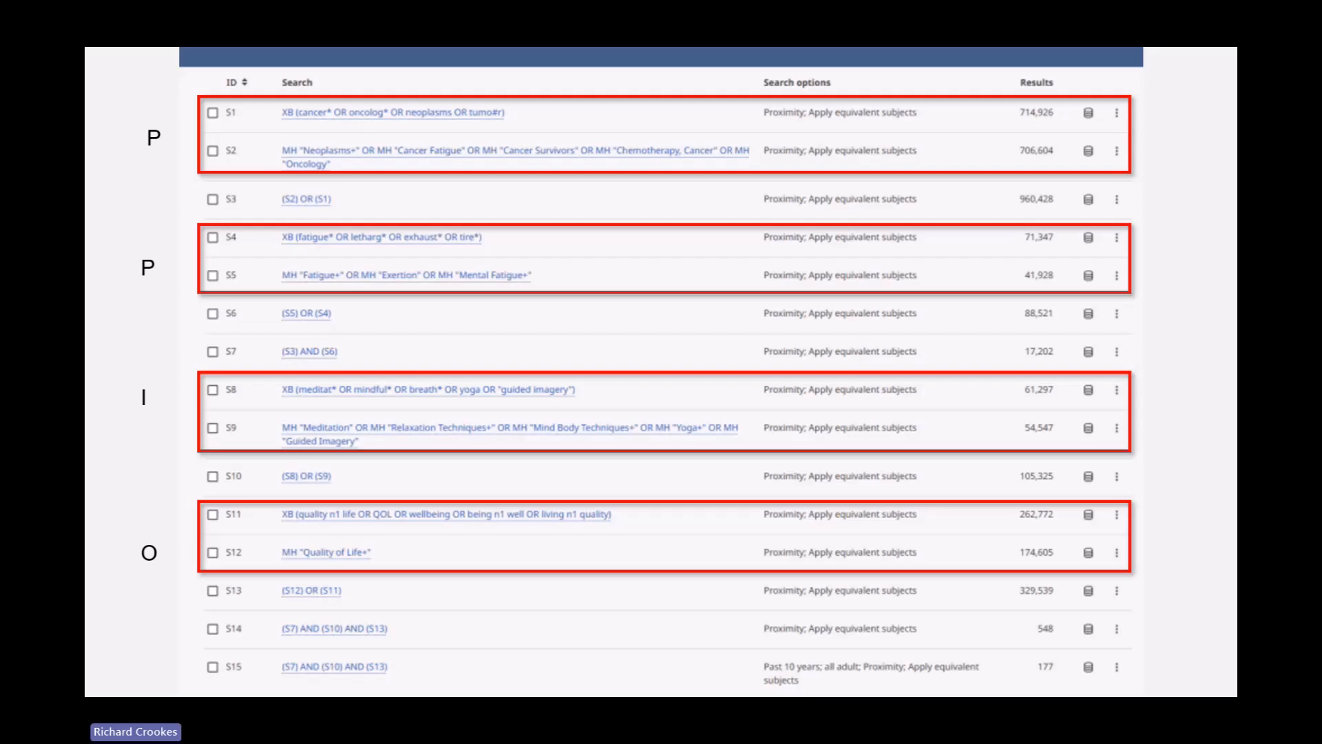
pyautogui.press('Right')
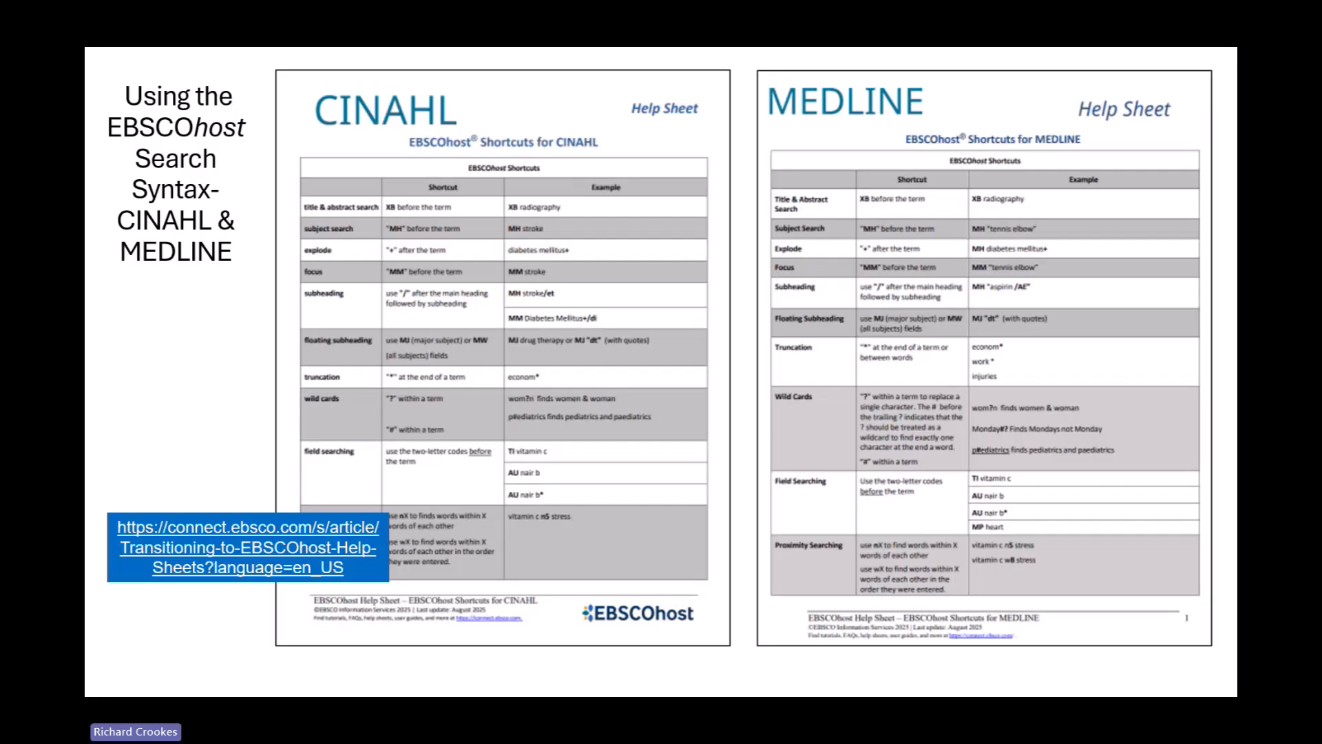